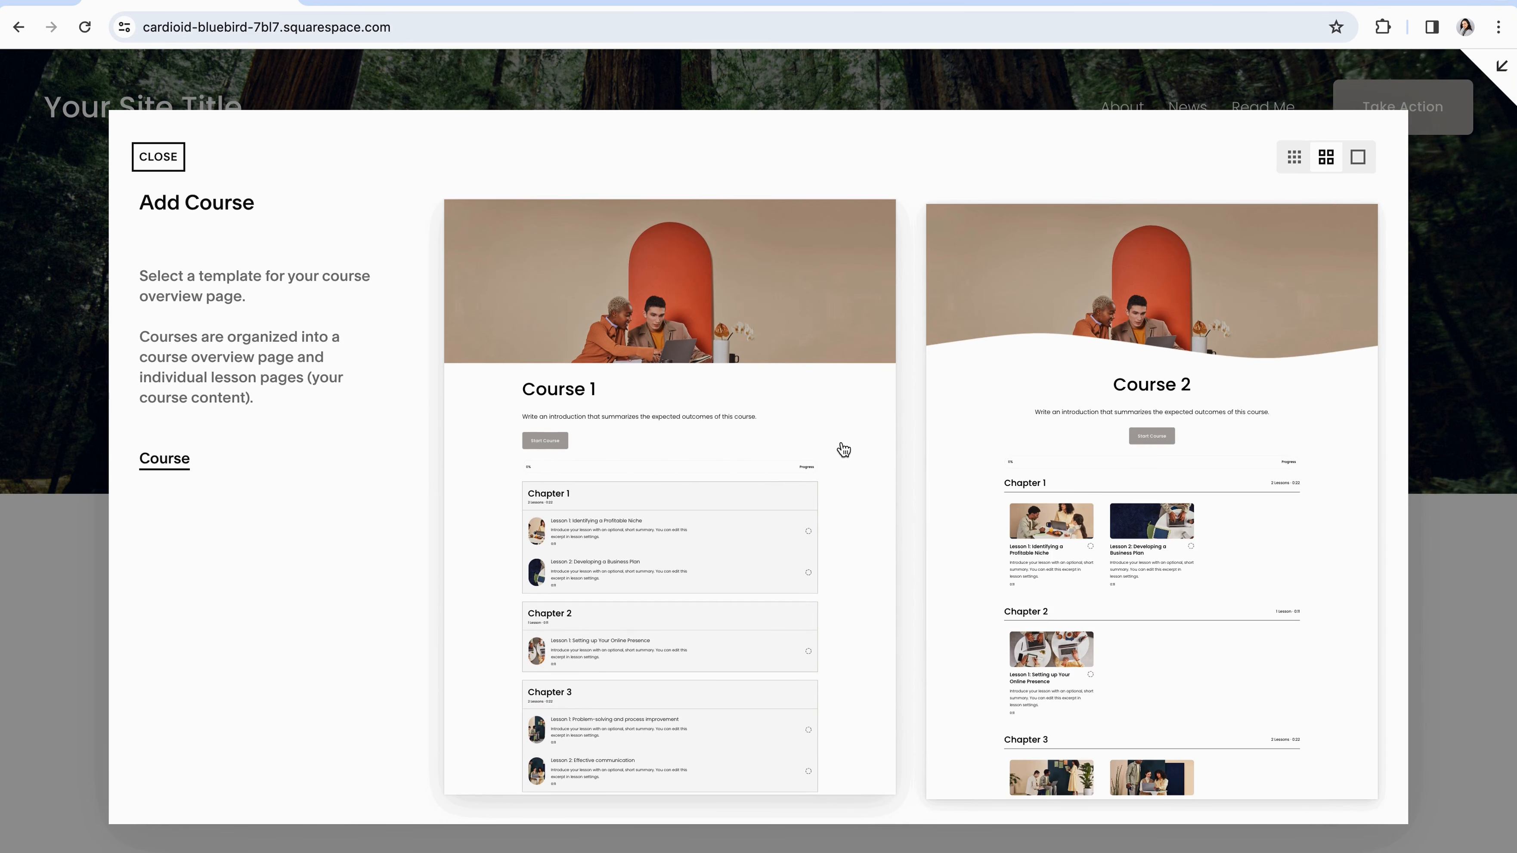
- Add a course page from the Course 1 template and name it First Course
left_click(667, 445)
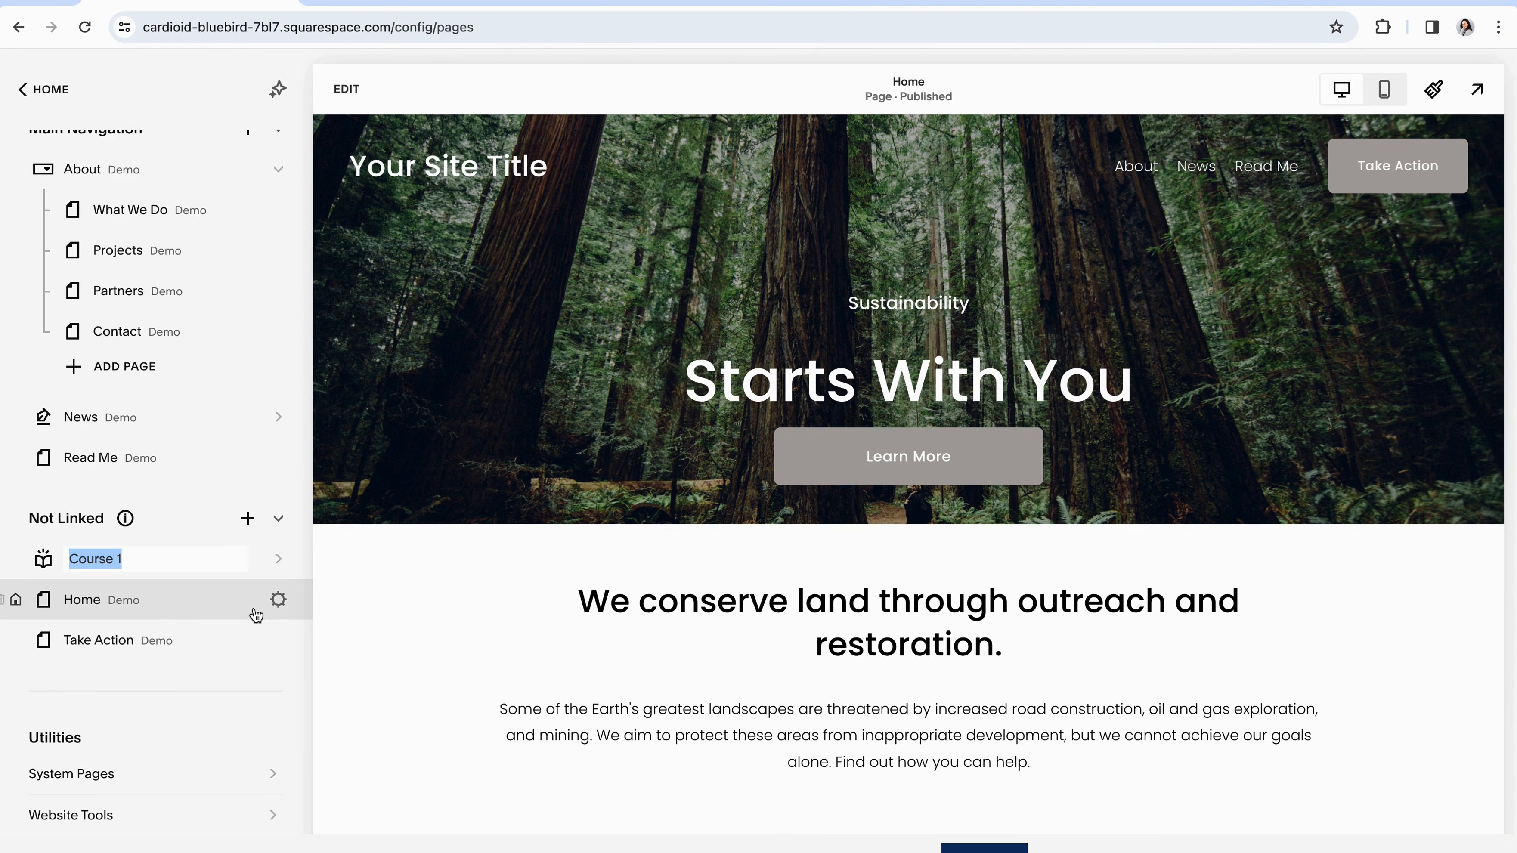
type("First Course")
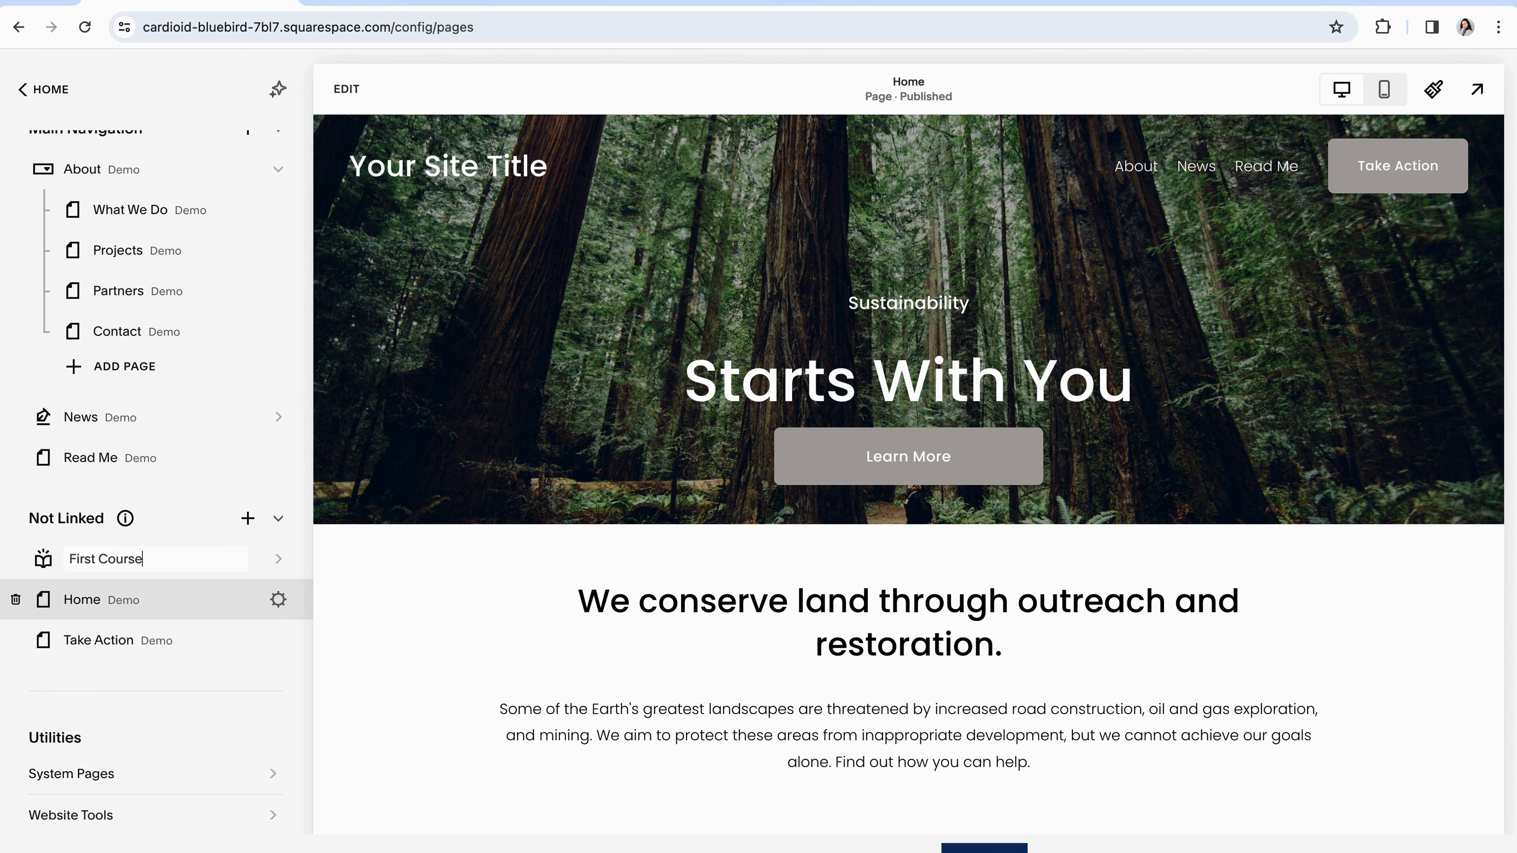
key("Return")
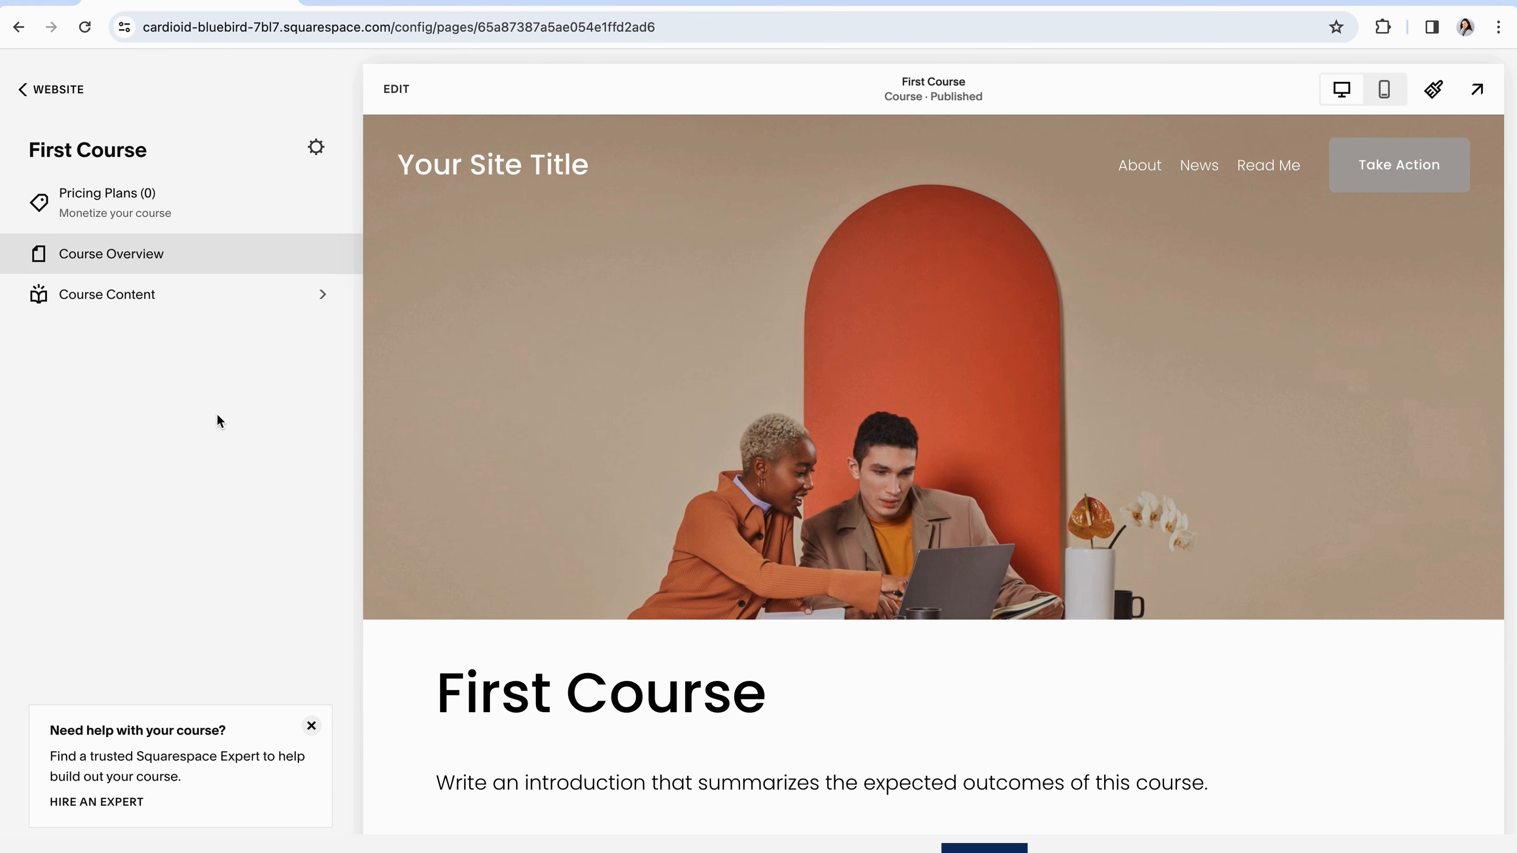
- Open the course content and examine its chapters, lessons and the options available for Chapter 1
left_click(129, 304)
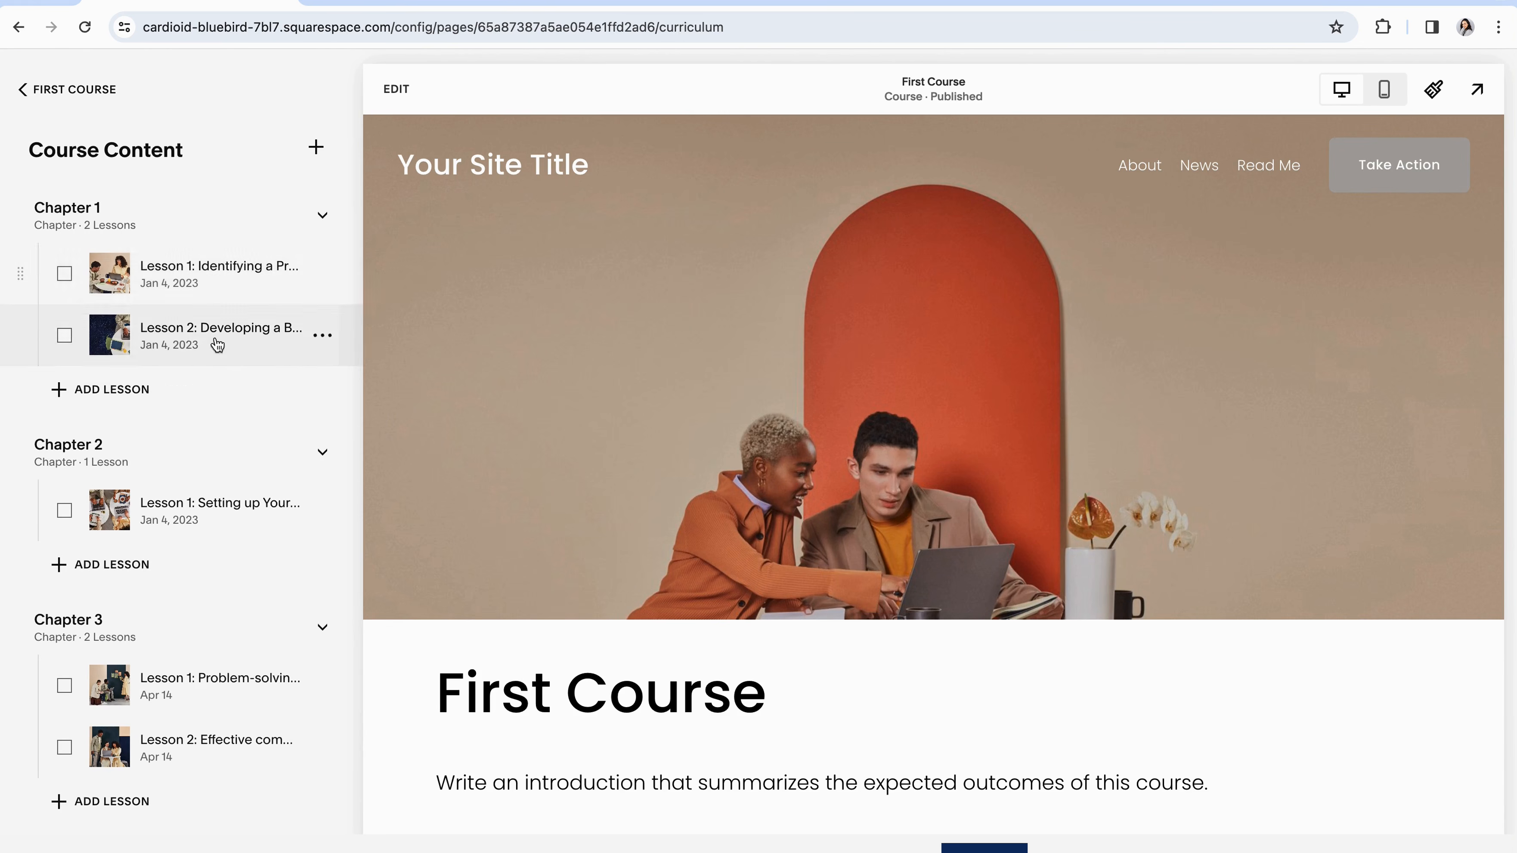
scroll(111, 333, "down", 1)
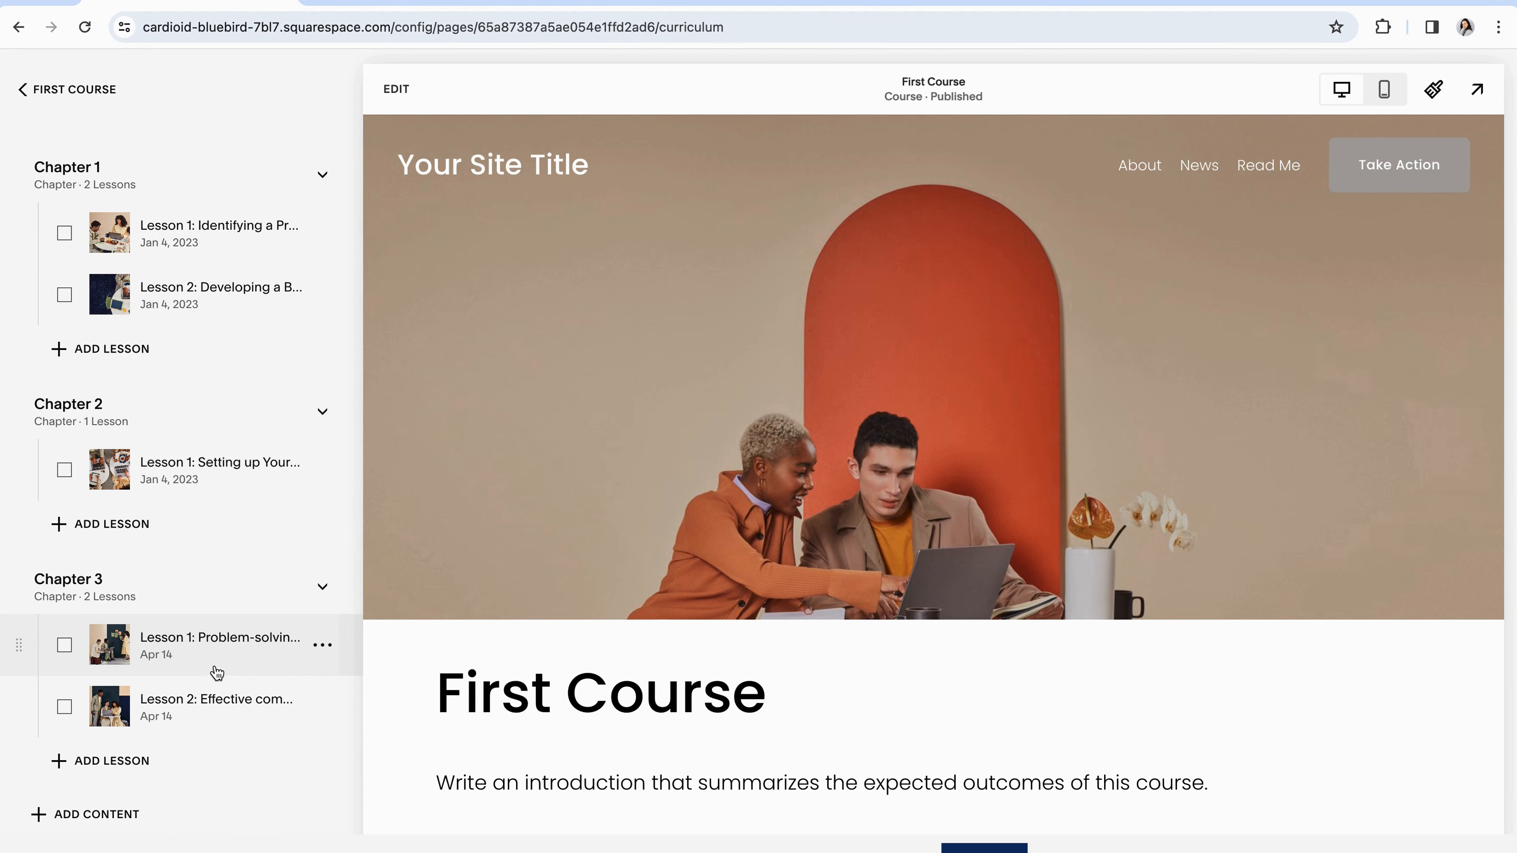
scroll(216, 672, "up", 1)
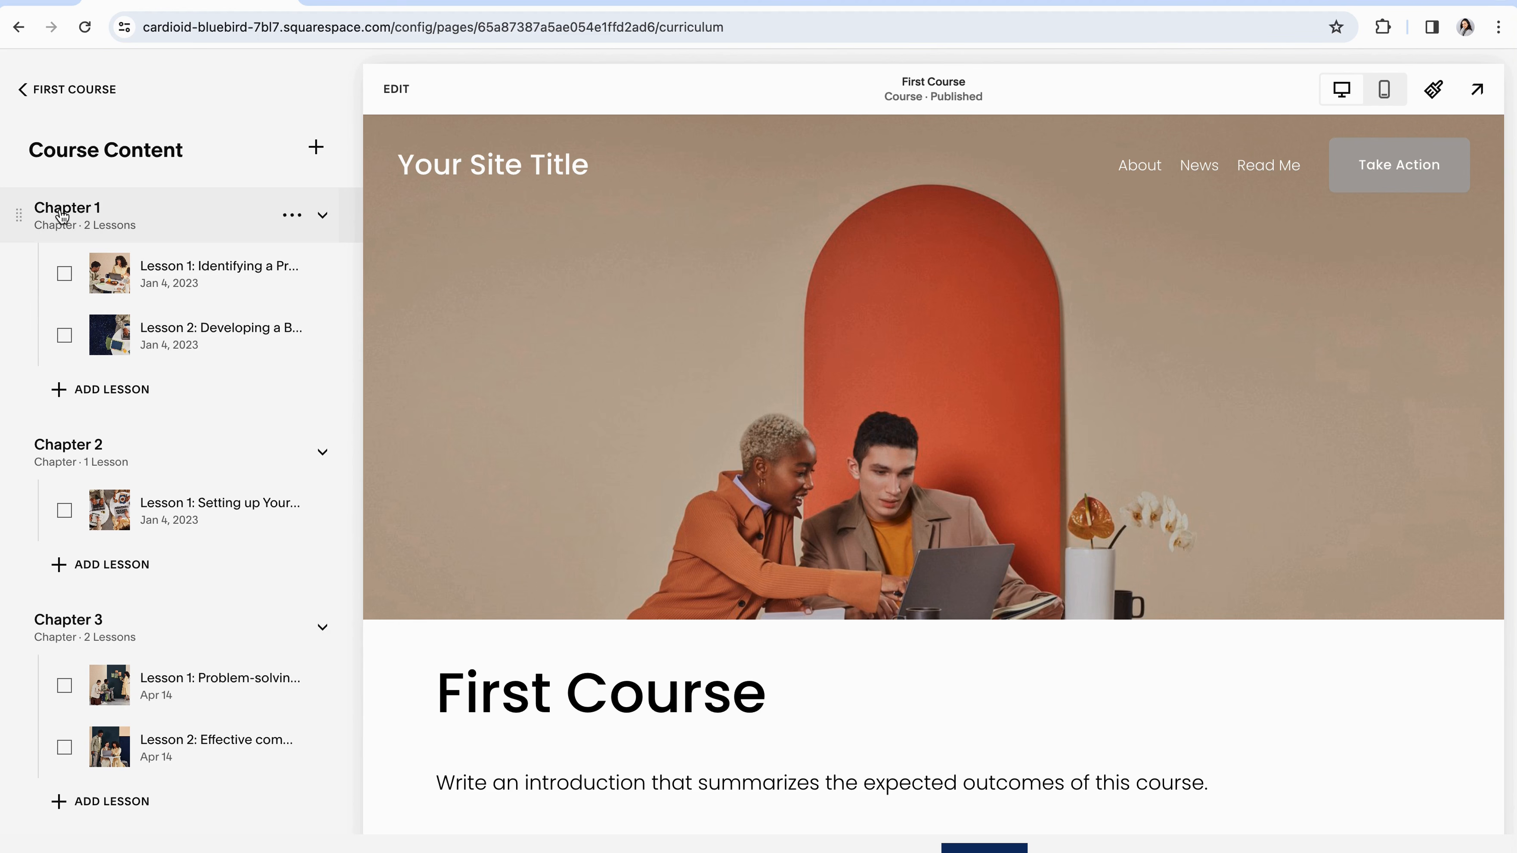
left_click(291, 218)
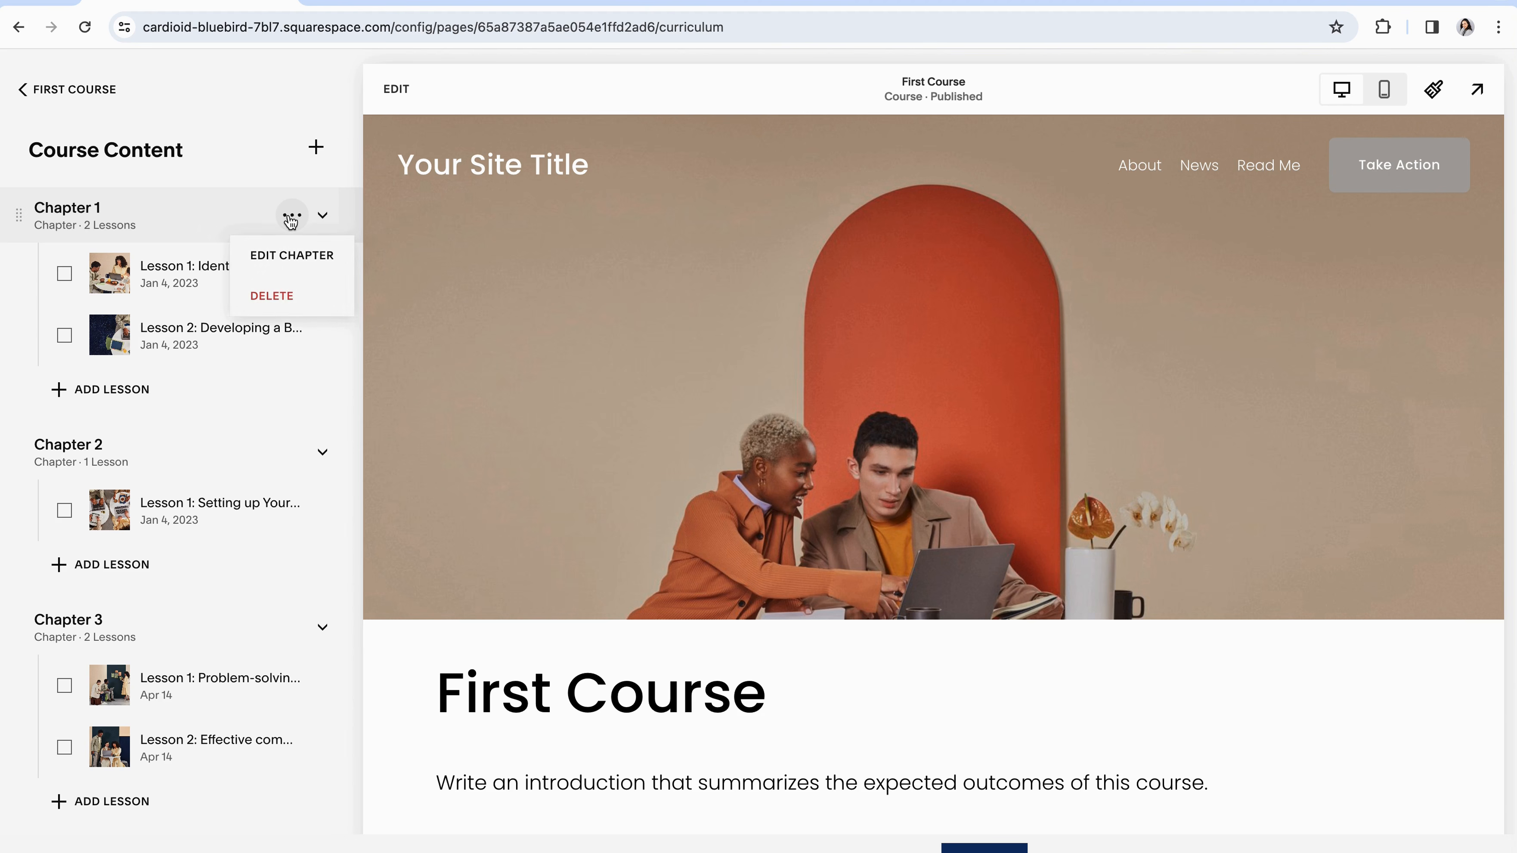
left_click(238, 173)
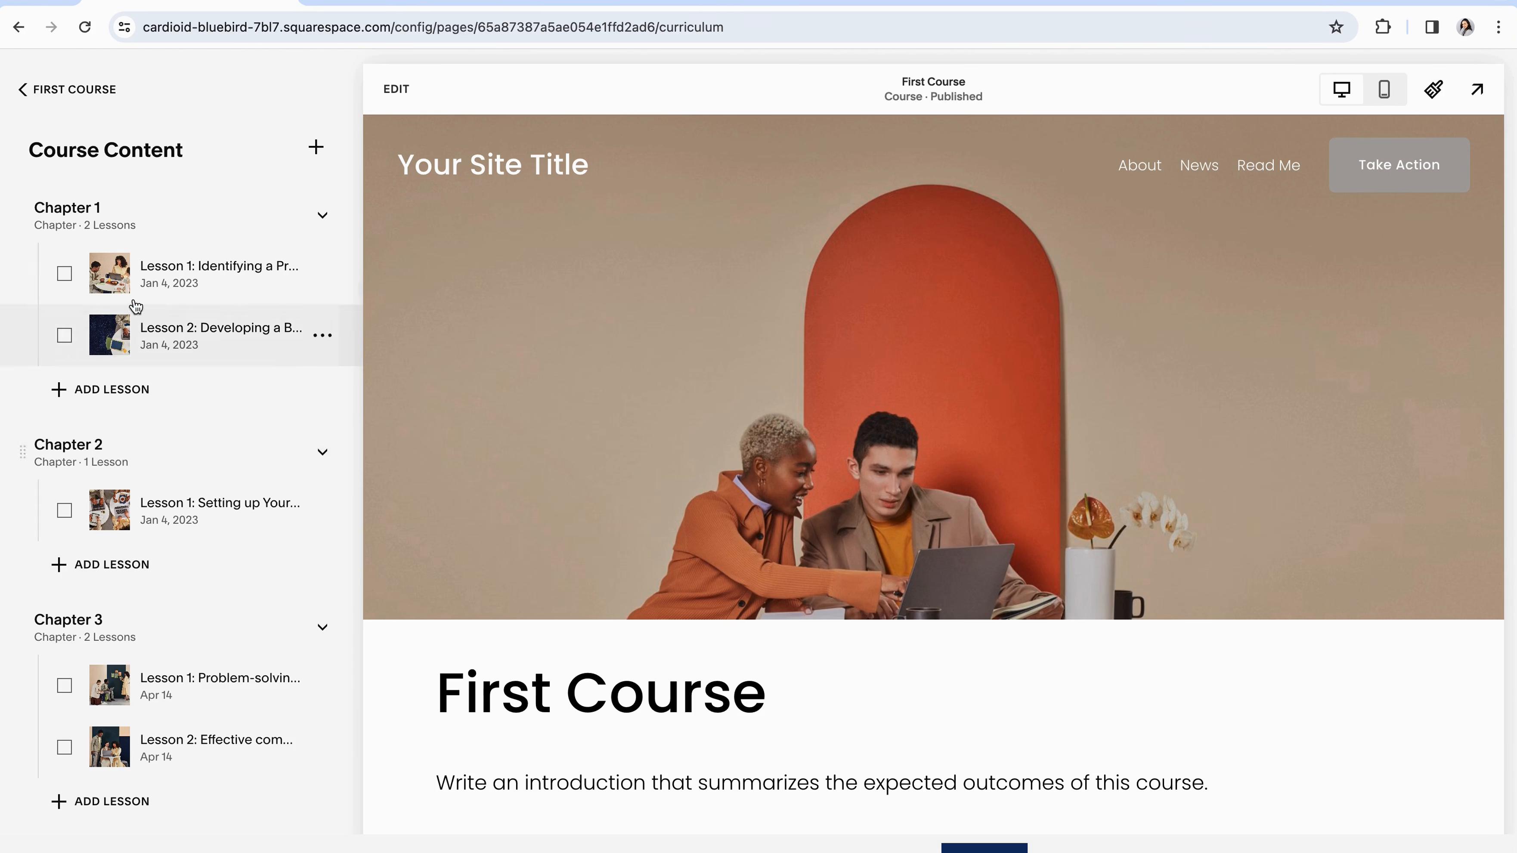
left_click(65, 275)
left_click(64, 335)
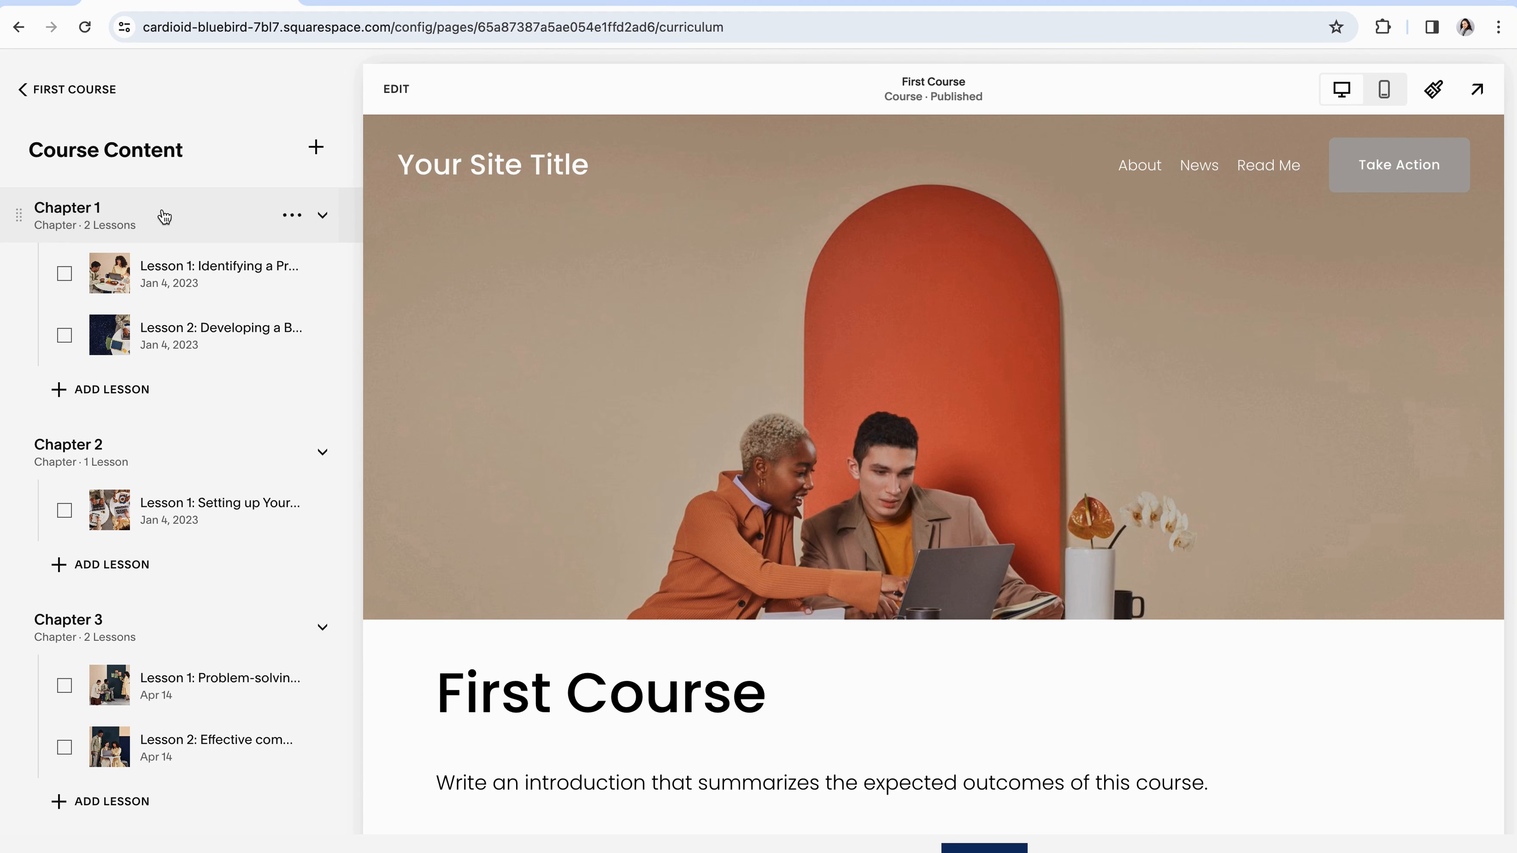
- Add a new chapter titled Chapter One to the course content and save it
left_click(316, 149)
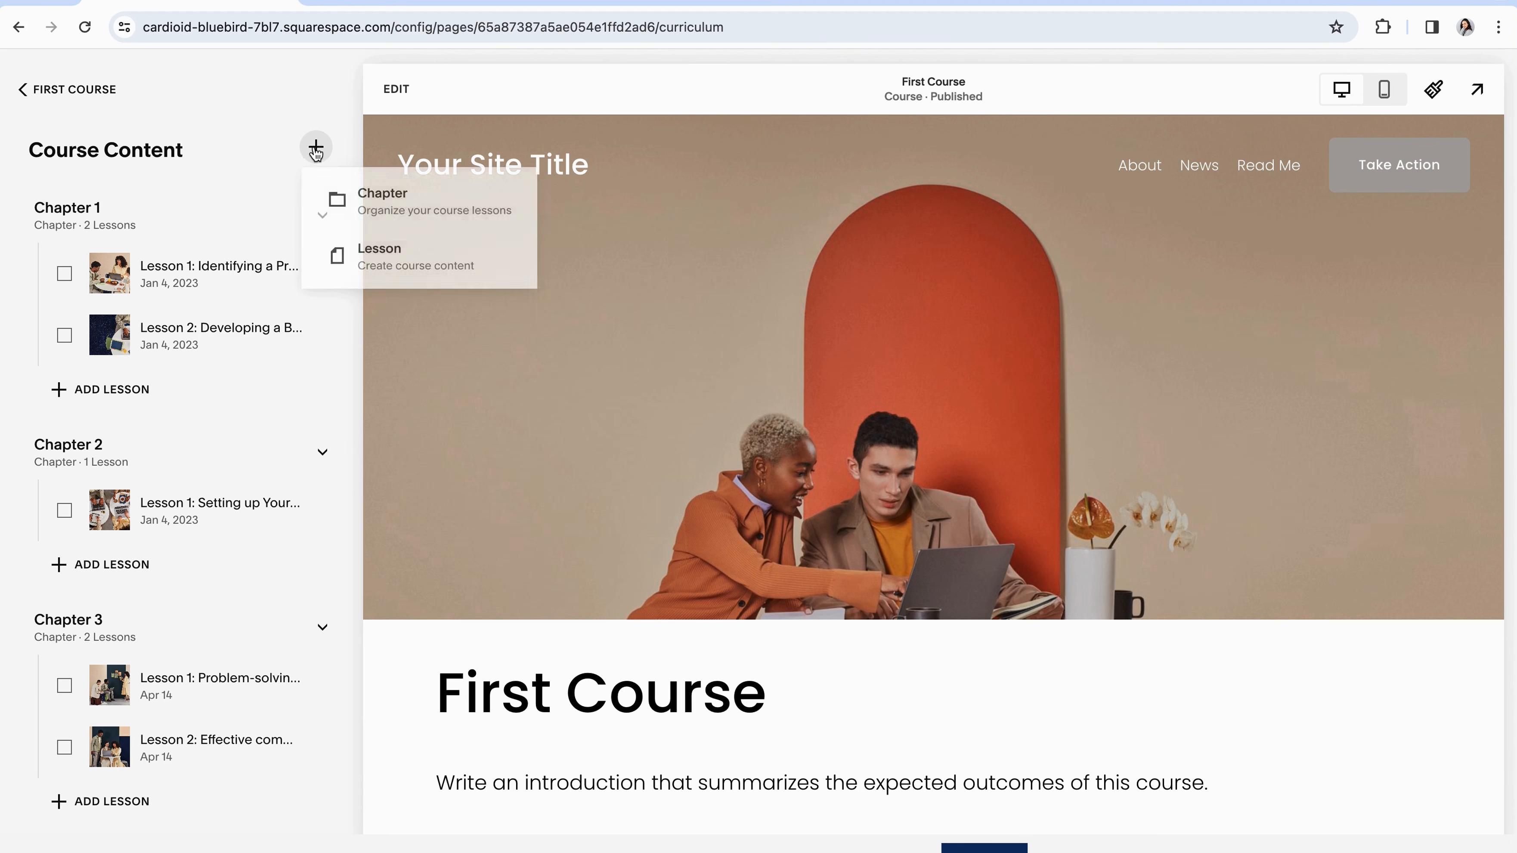
left_click(381, 203)
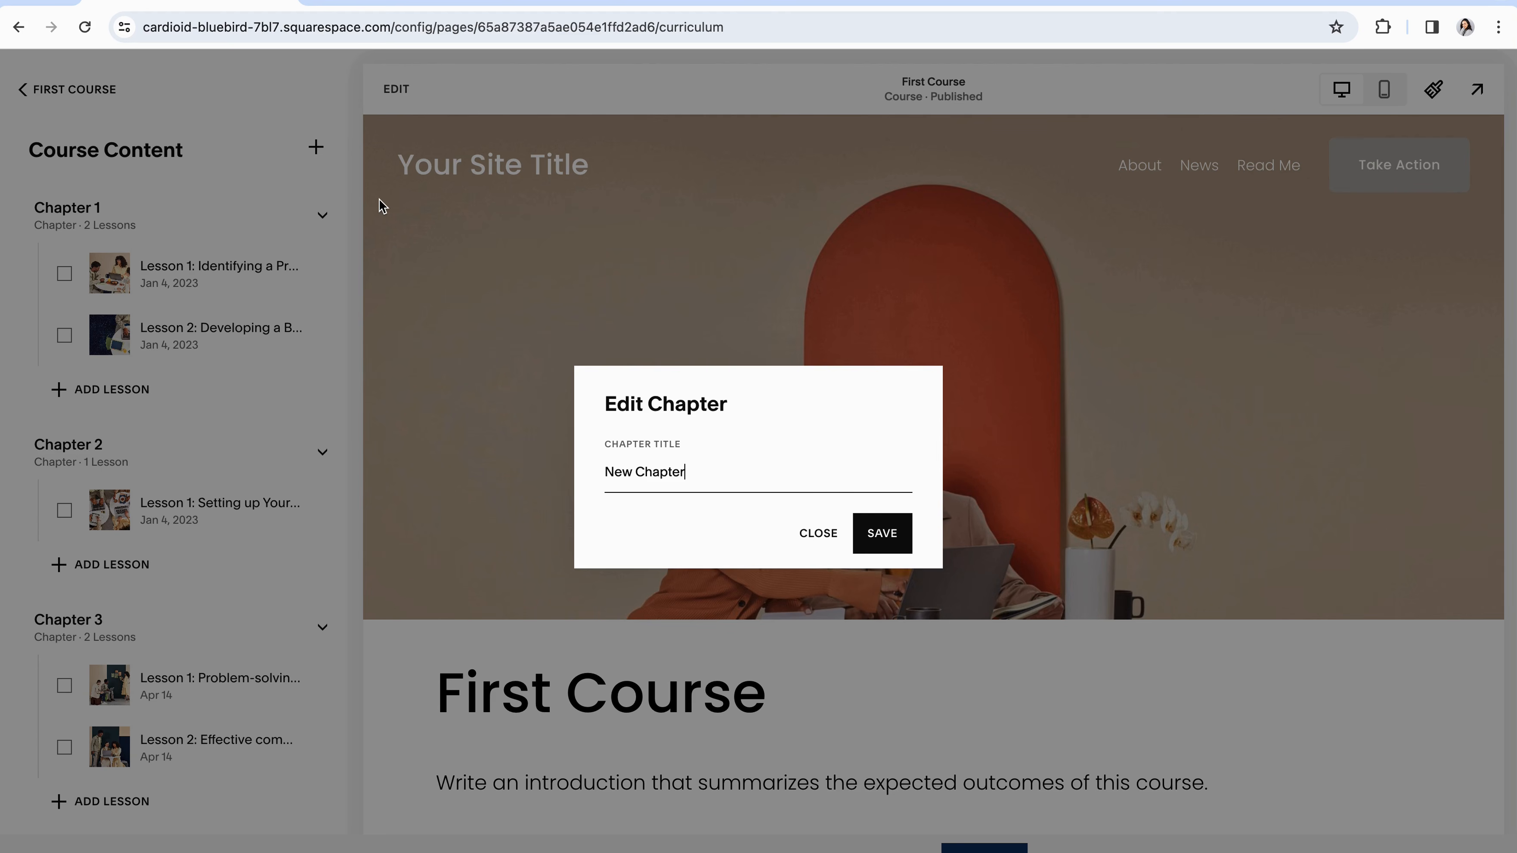
triple_click(688, 472)
type("Chapter One")
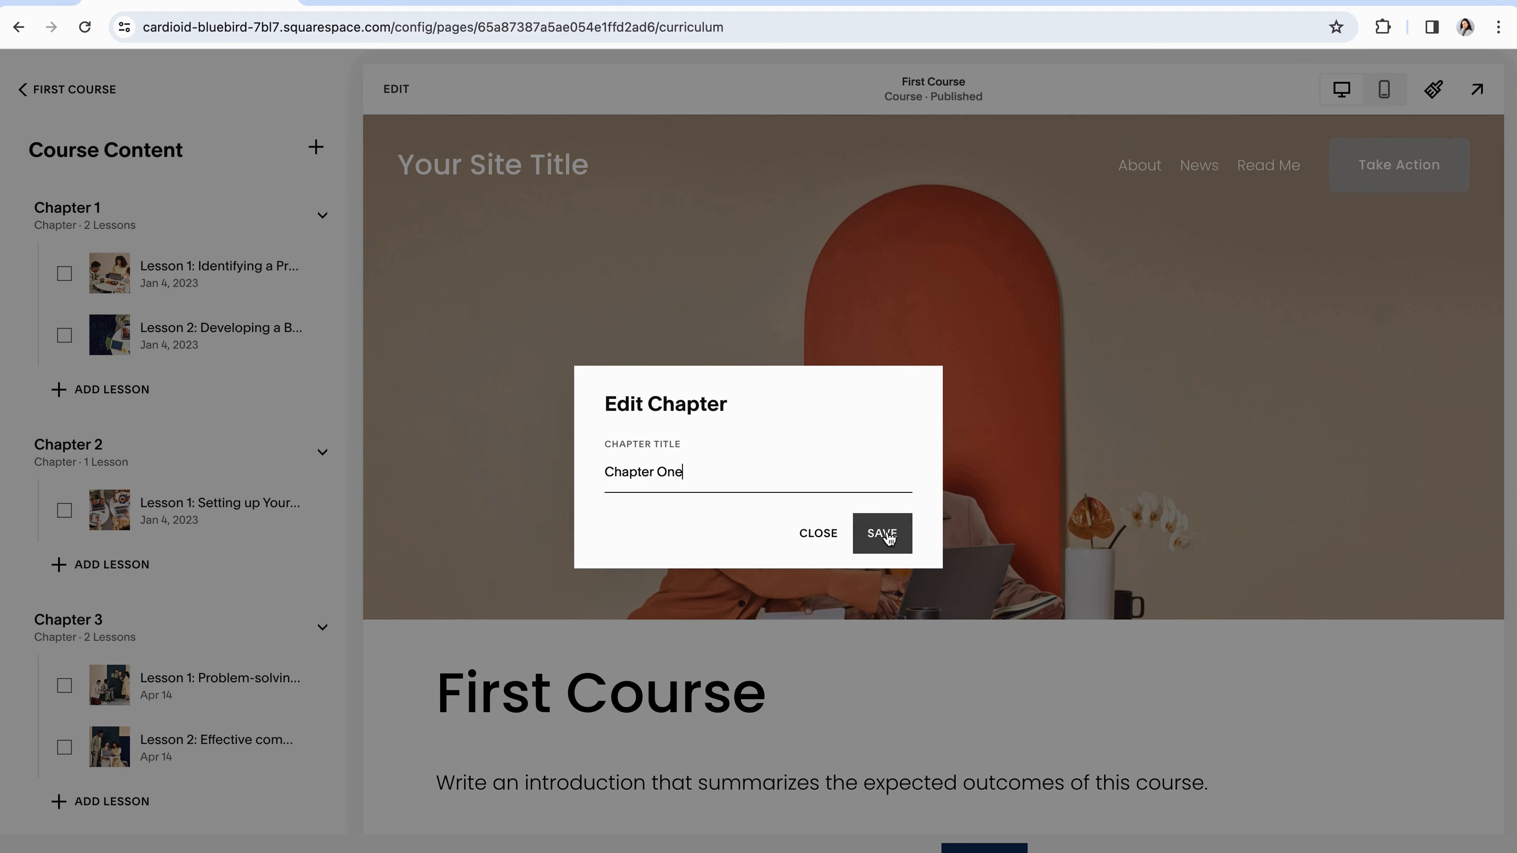
left_click(882, 533)
- Check the edit and delete options of the new Chapter One without choosing either
scroll(197, 360, "down", 4)
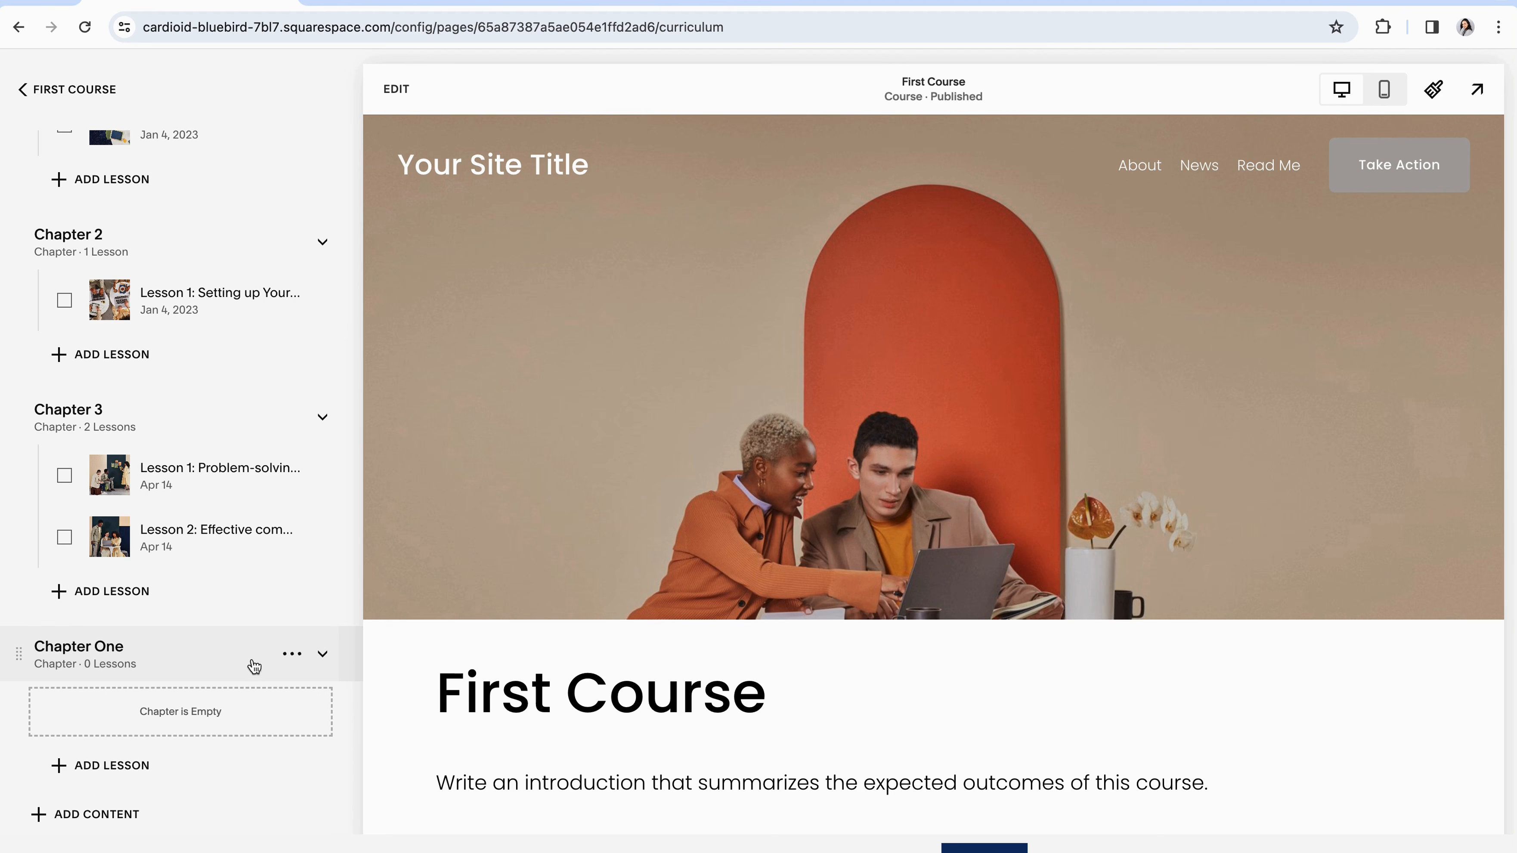
left_click(291, 656)
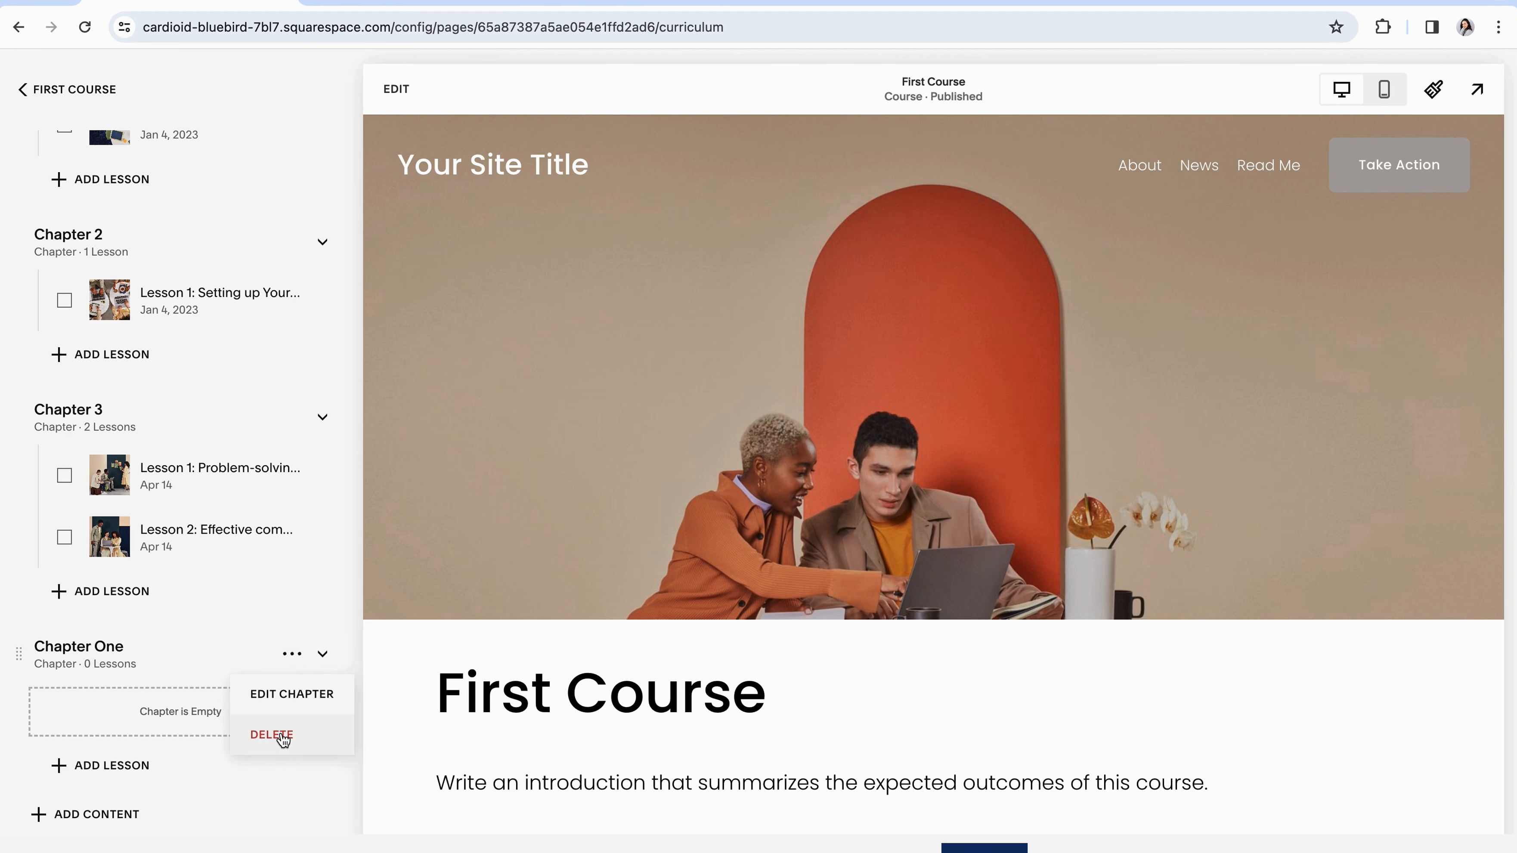
left_click(146, 672)
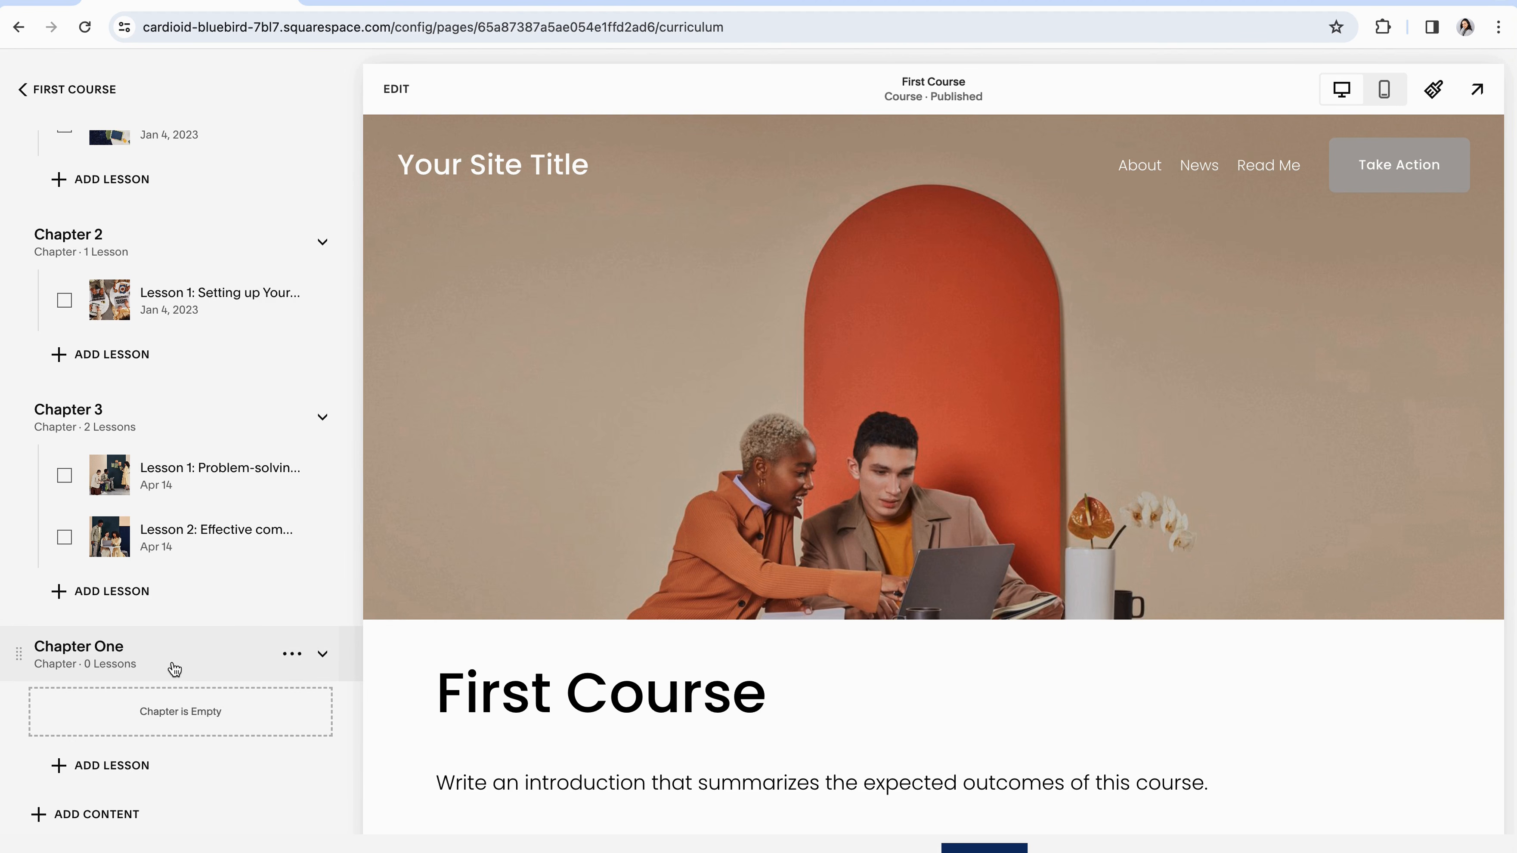
- Move Chapter One above Chapter 1 so it comes first in the course content
scroll(263, 498, "up", 4)
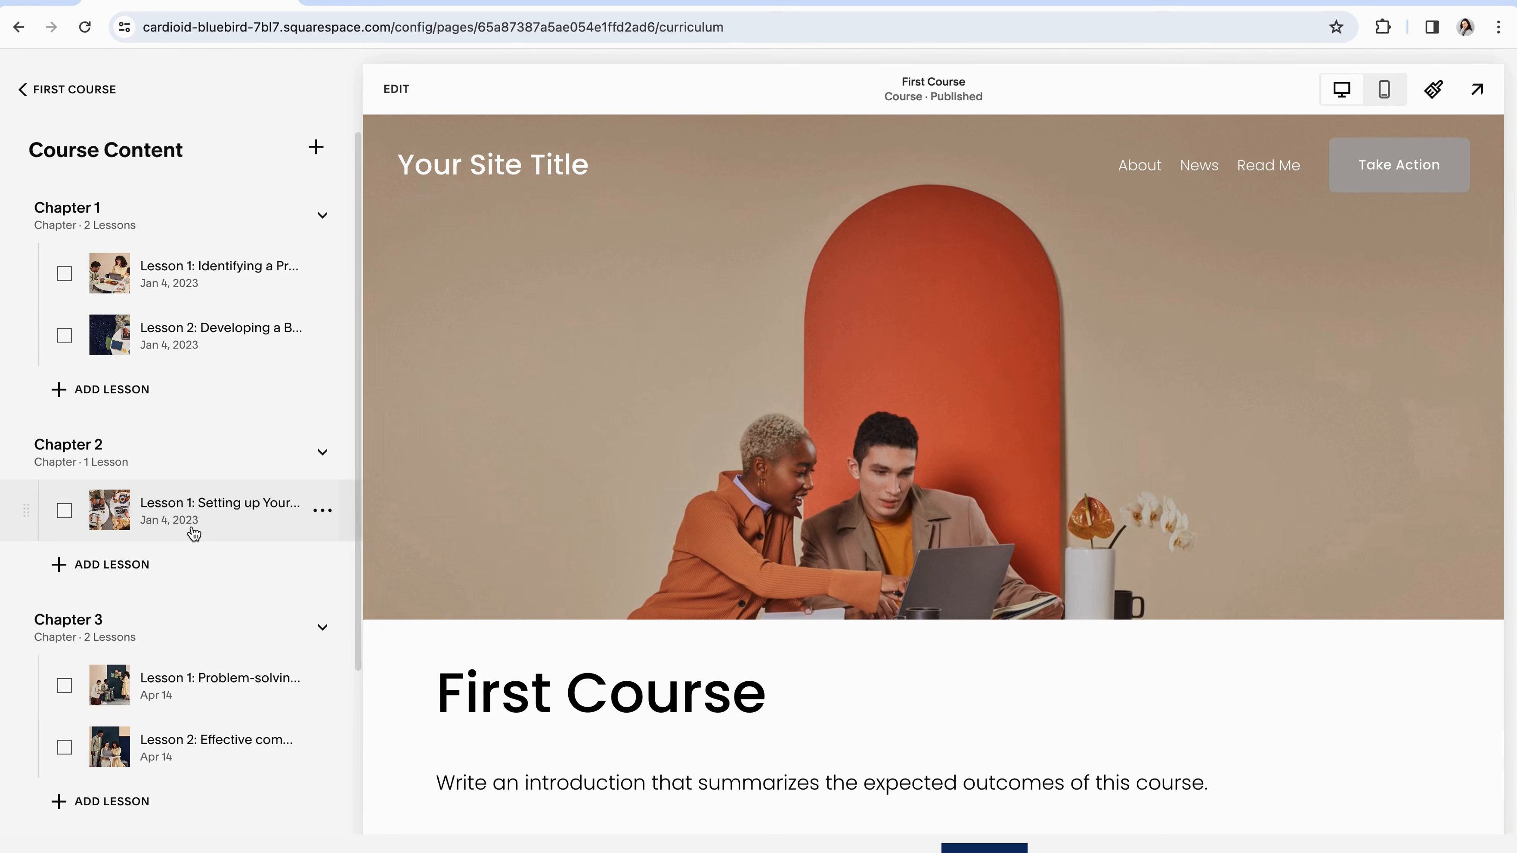
scroll(193, 532, "down", 3)
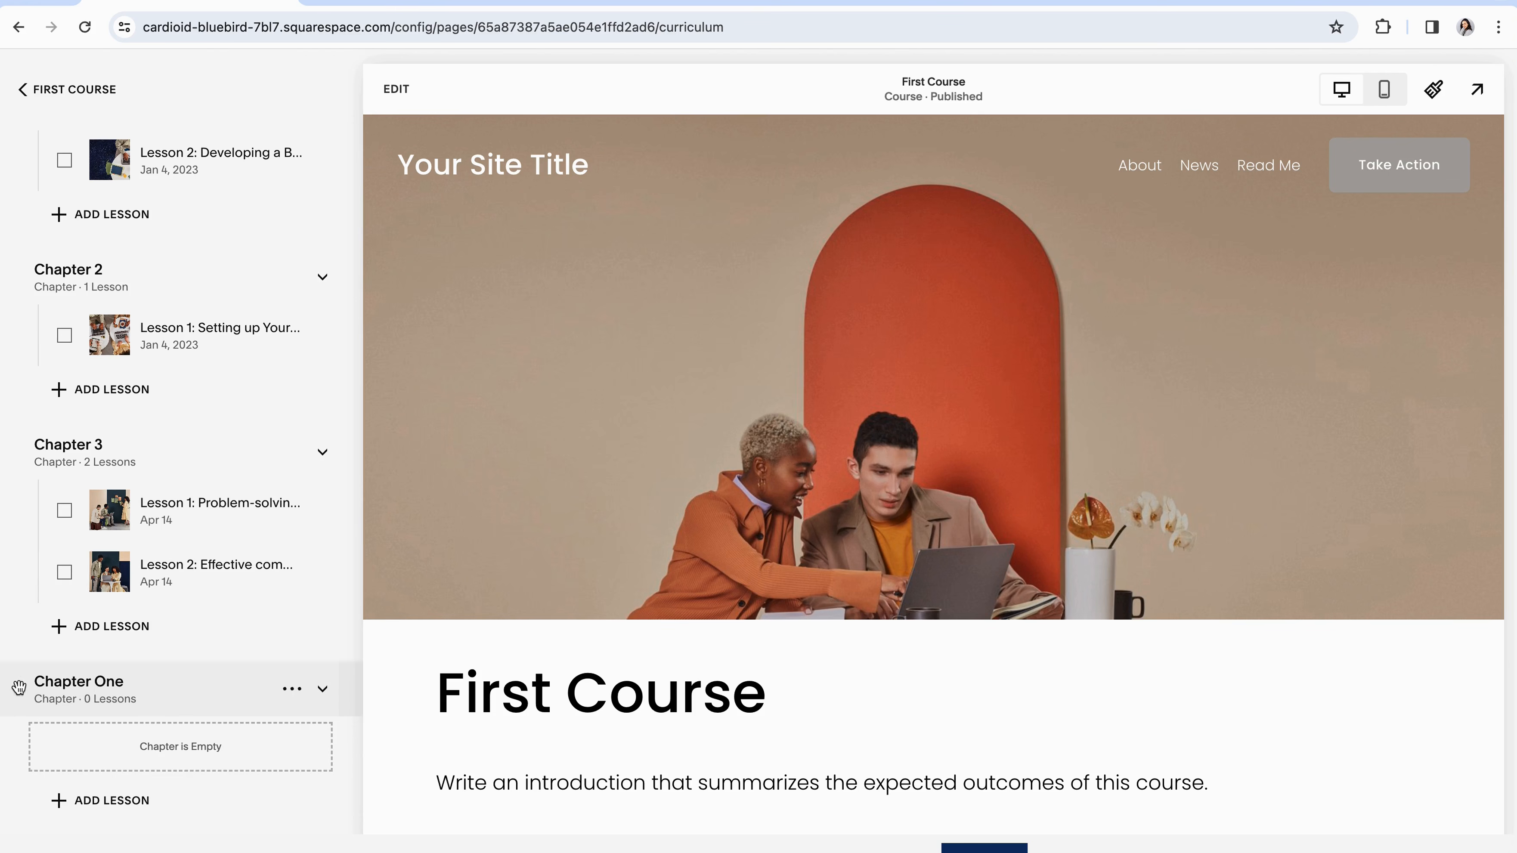
left_click_drag(20, 690, 36, 263)
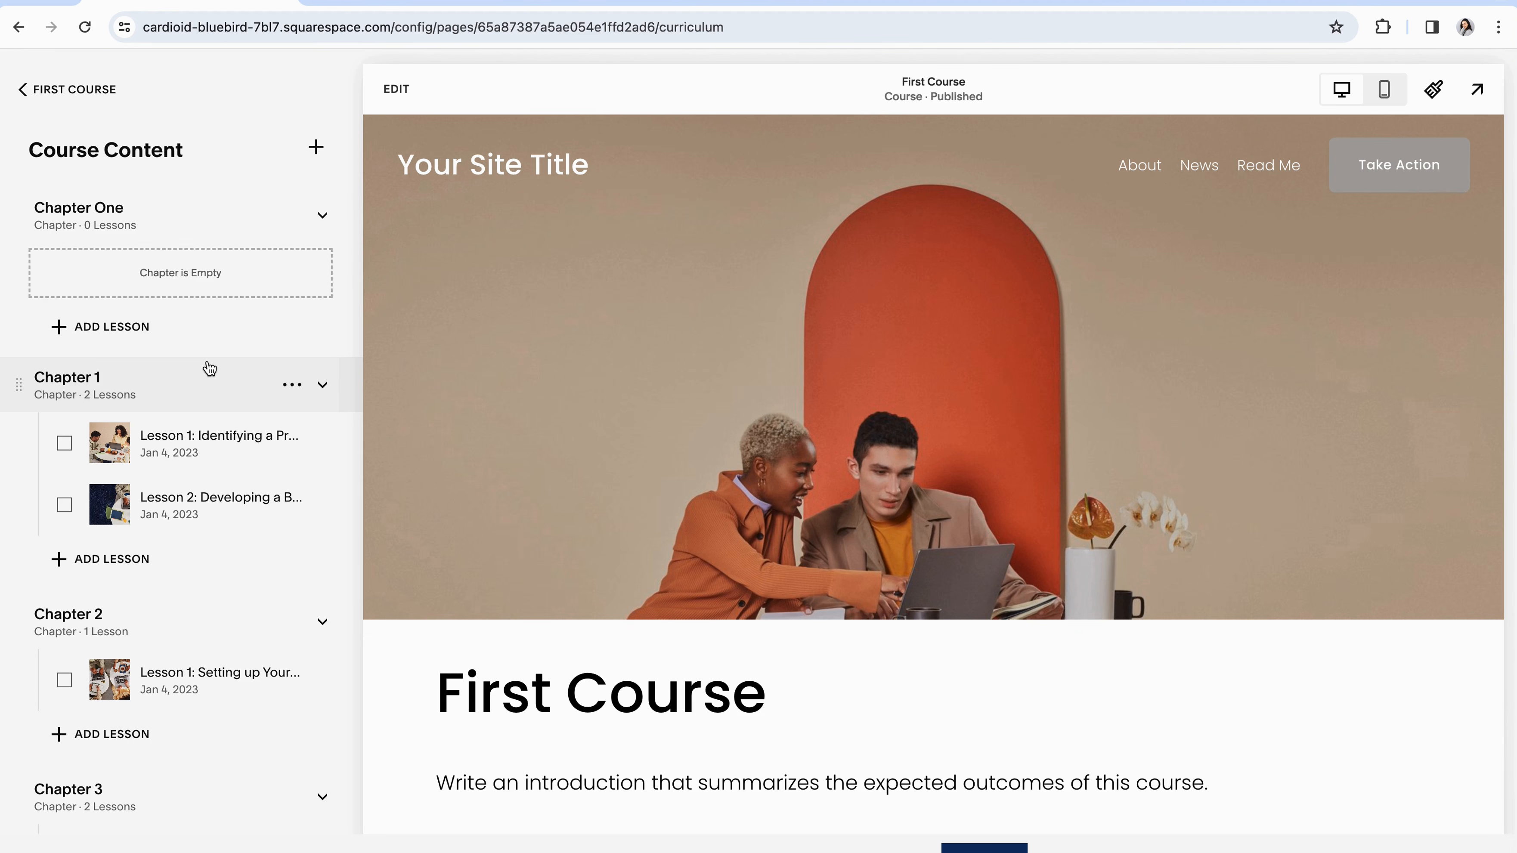
- Start a new lesson and review its general settings for title, excerpt, custom URL and thumbnail
left_click(316, 148)
left_click(383, 252)
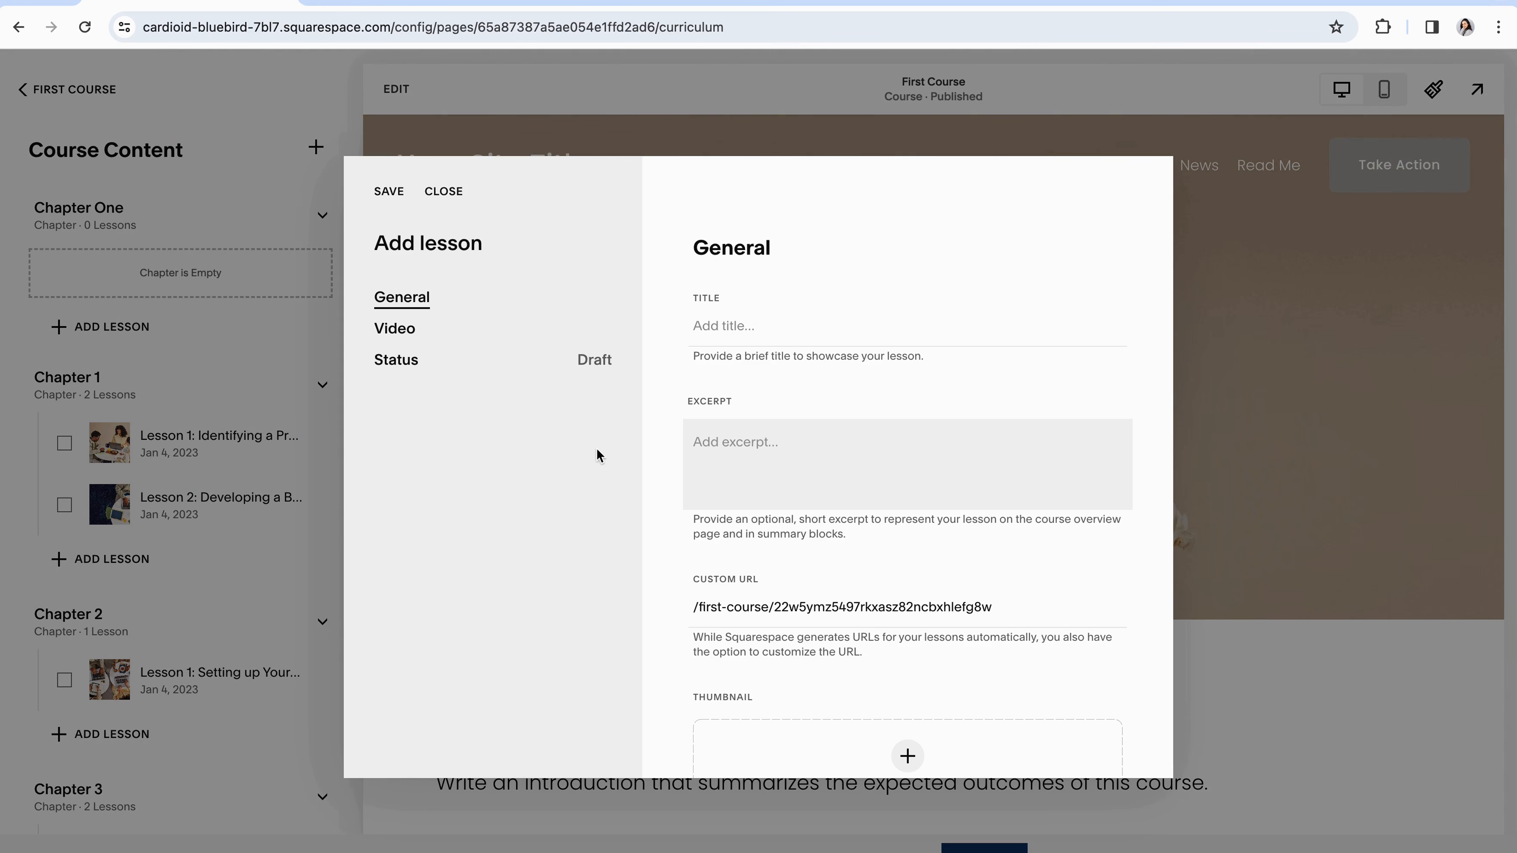
scroll(780, 396, "down", 2)
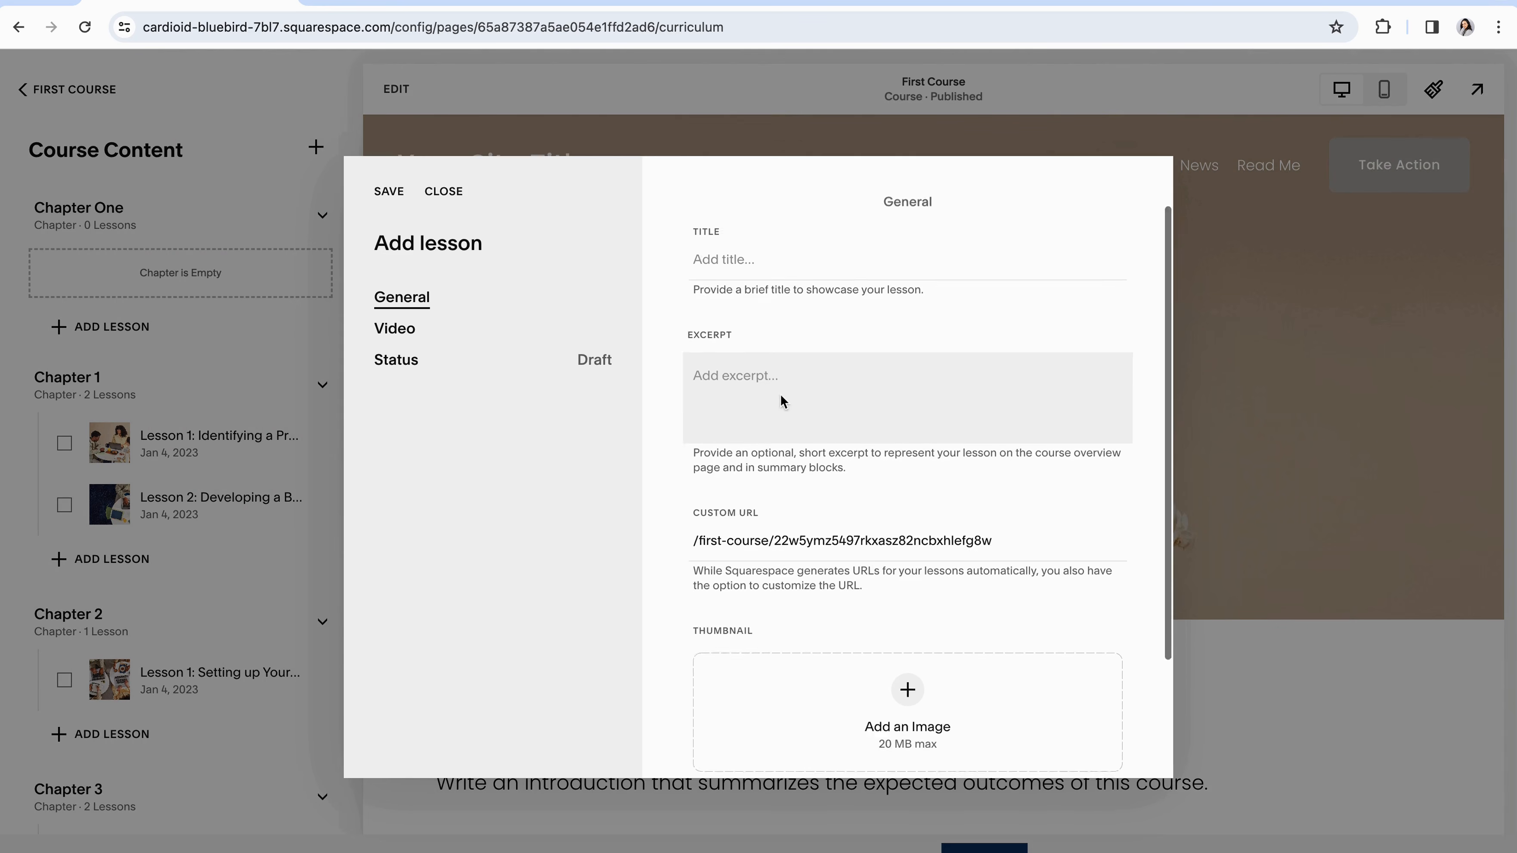
scroll(783, 401, "up", 2)
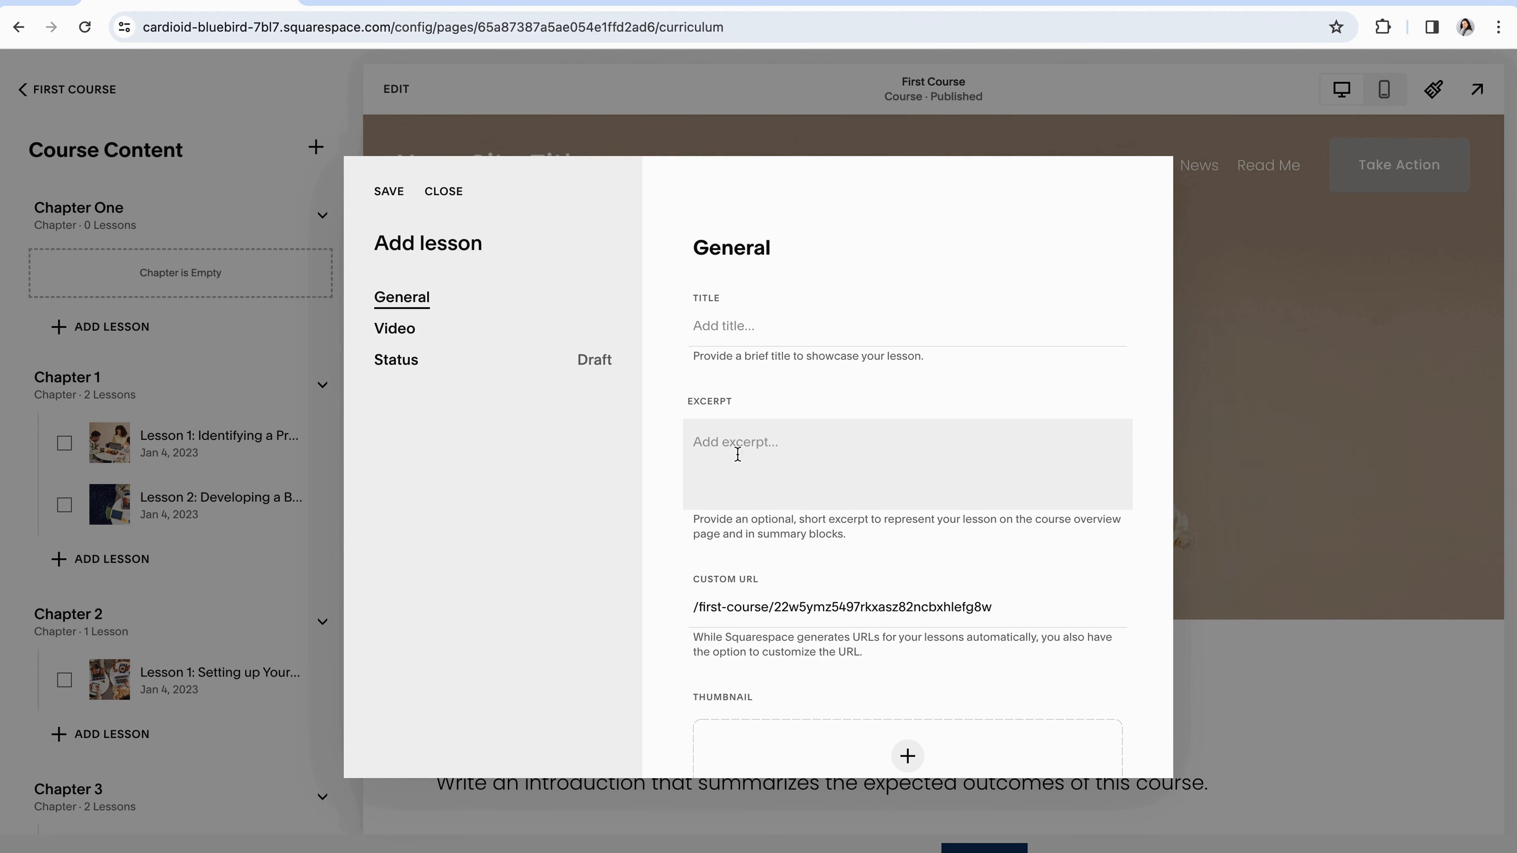
scroll(735, 442, "down", 2)
scroll(752, 489, "down", 2)
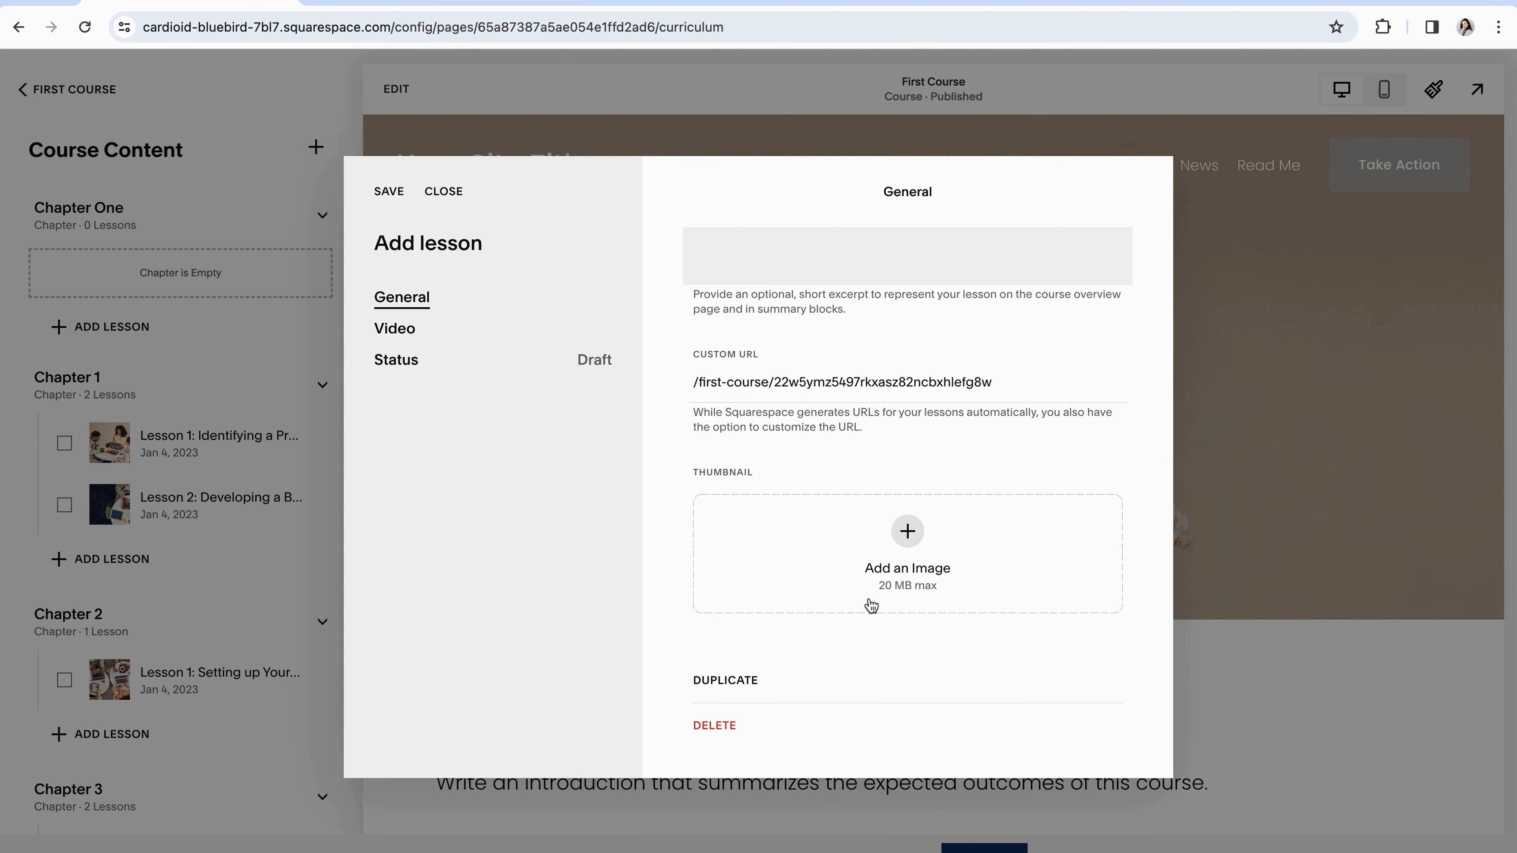
- Examine the new lesson's video settings, including the video source options, video storage and the Show lesson video option
left_click(382, 333)
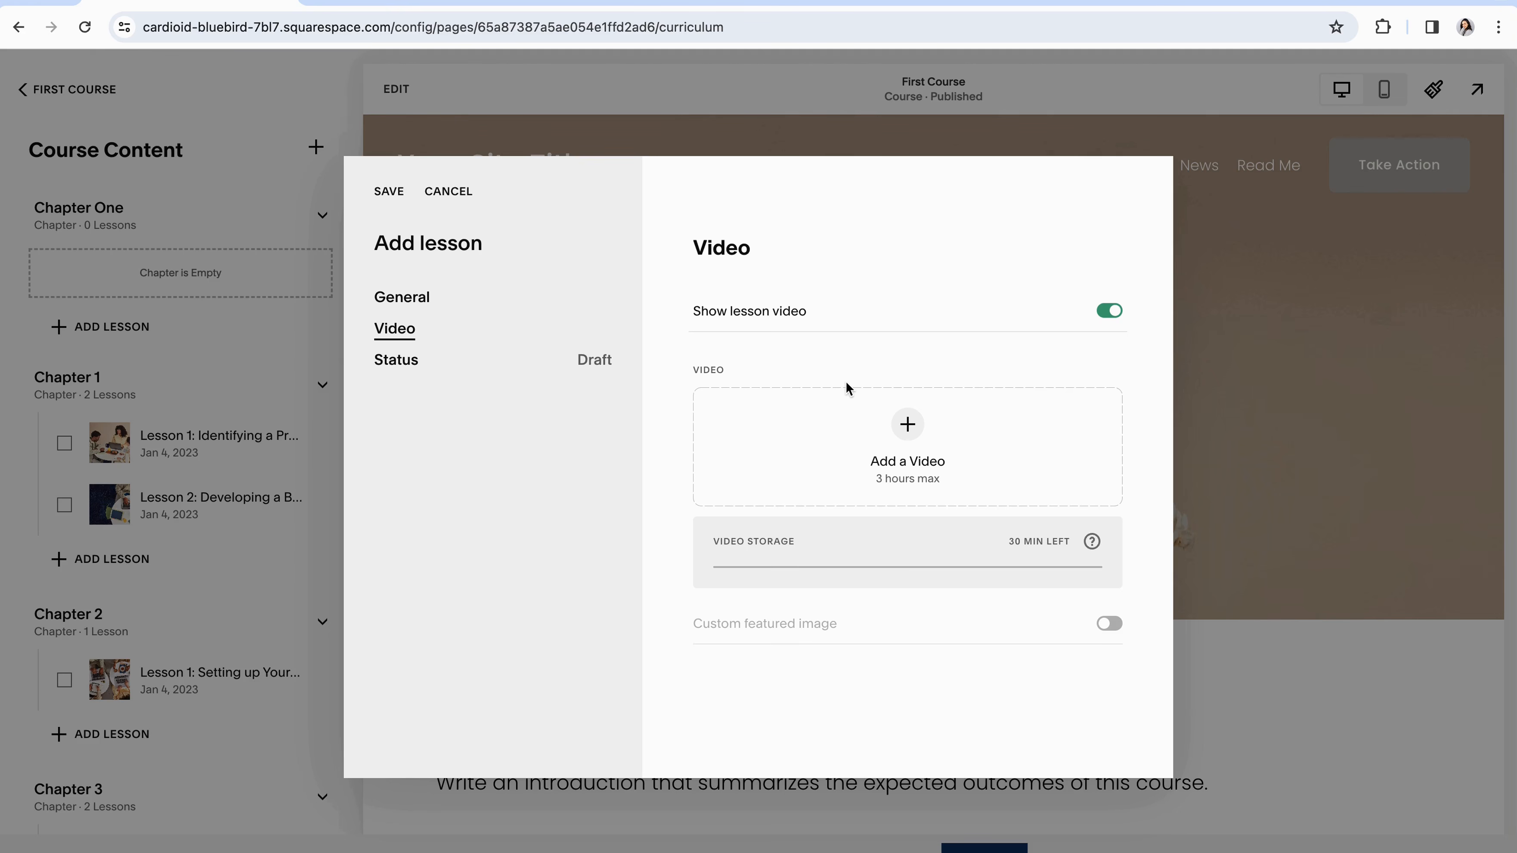
left_click(907, 424)
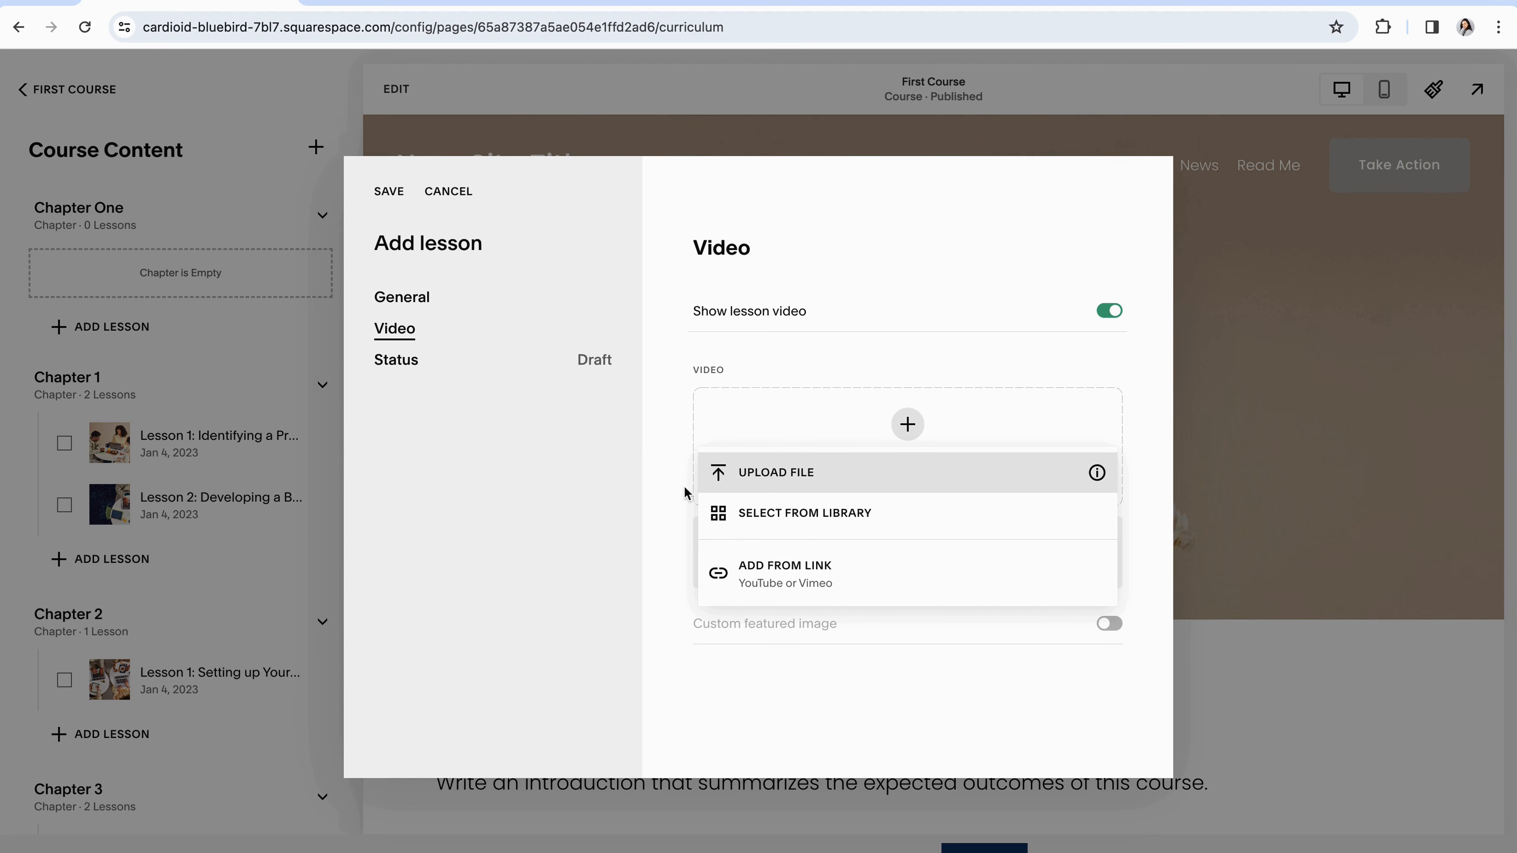
left_click(672, 494)
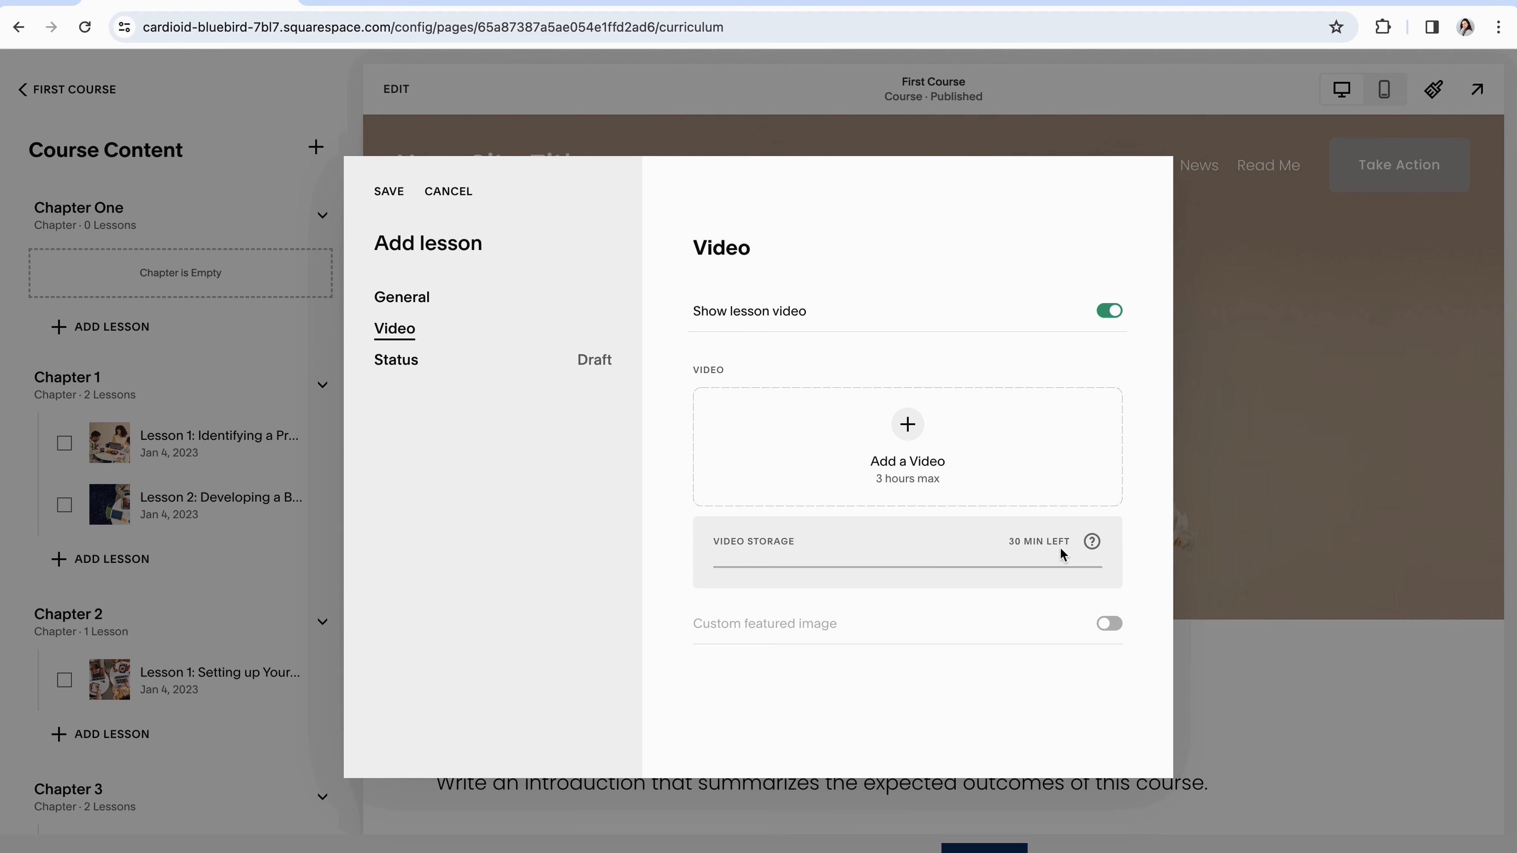
left_click_drag(1061, 549, 693, 551)
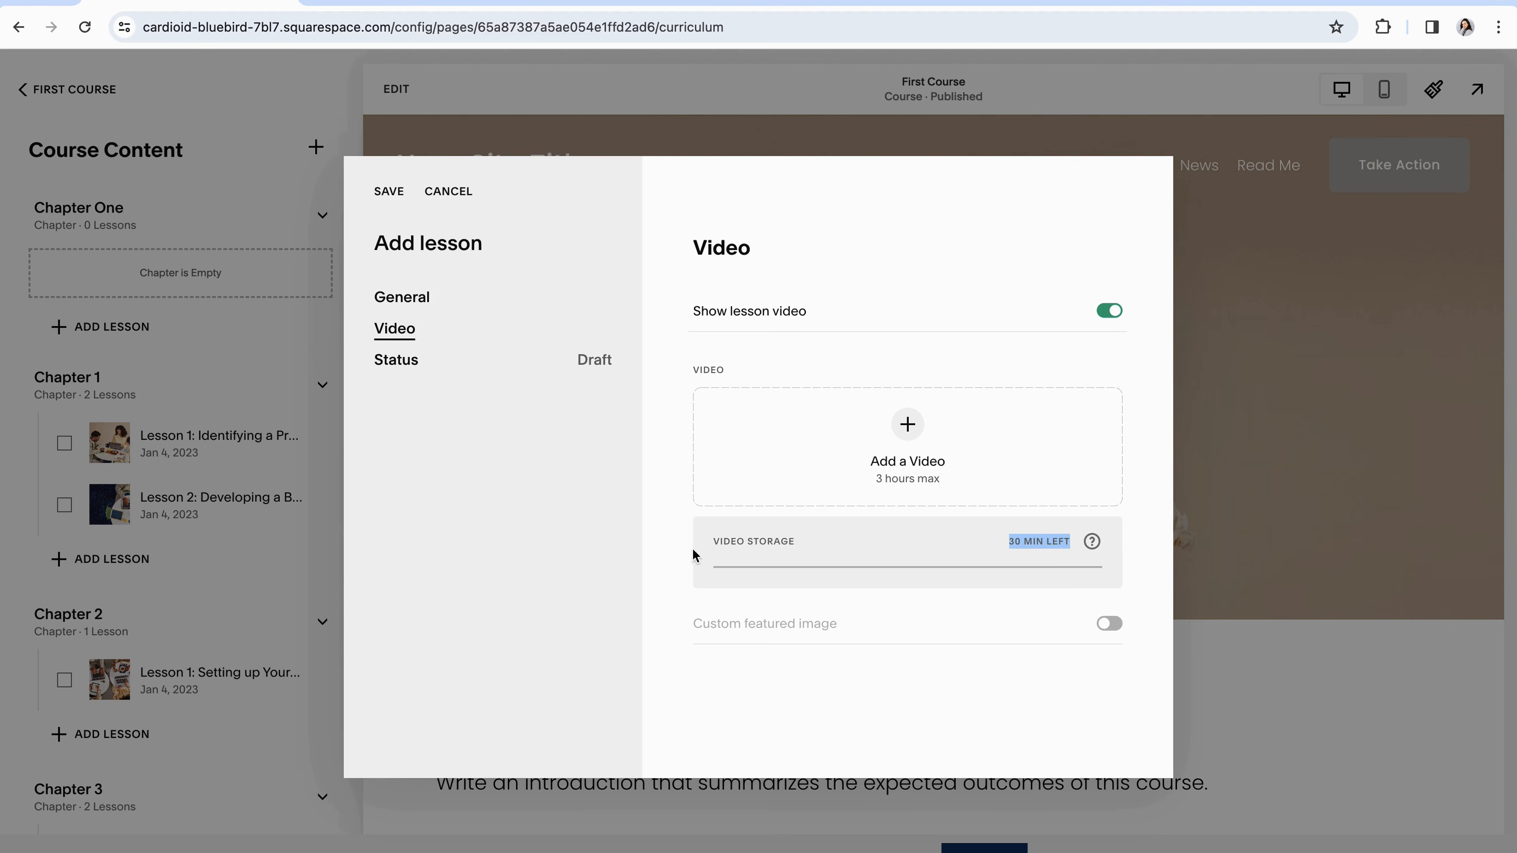
left_click(663, 533)
left_click(908, 425)
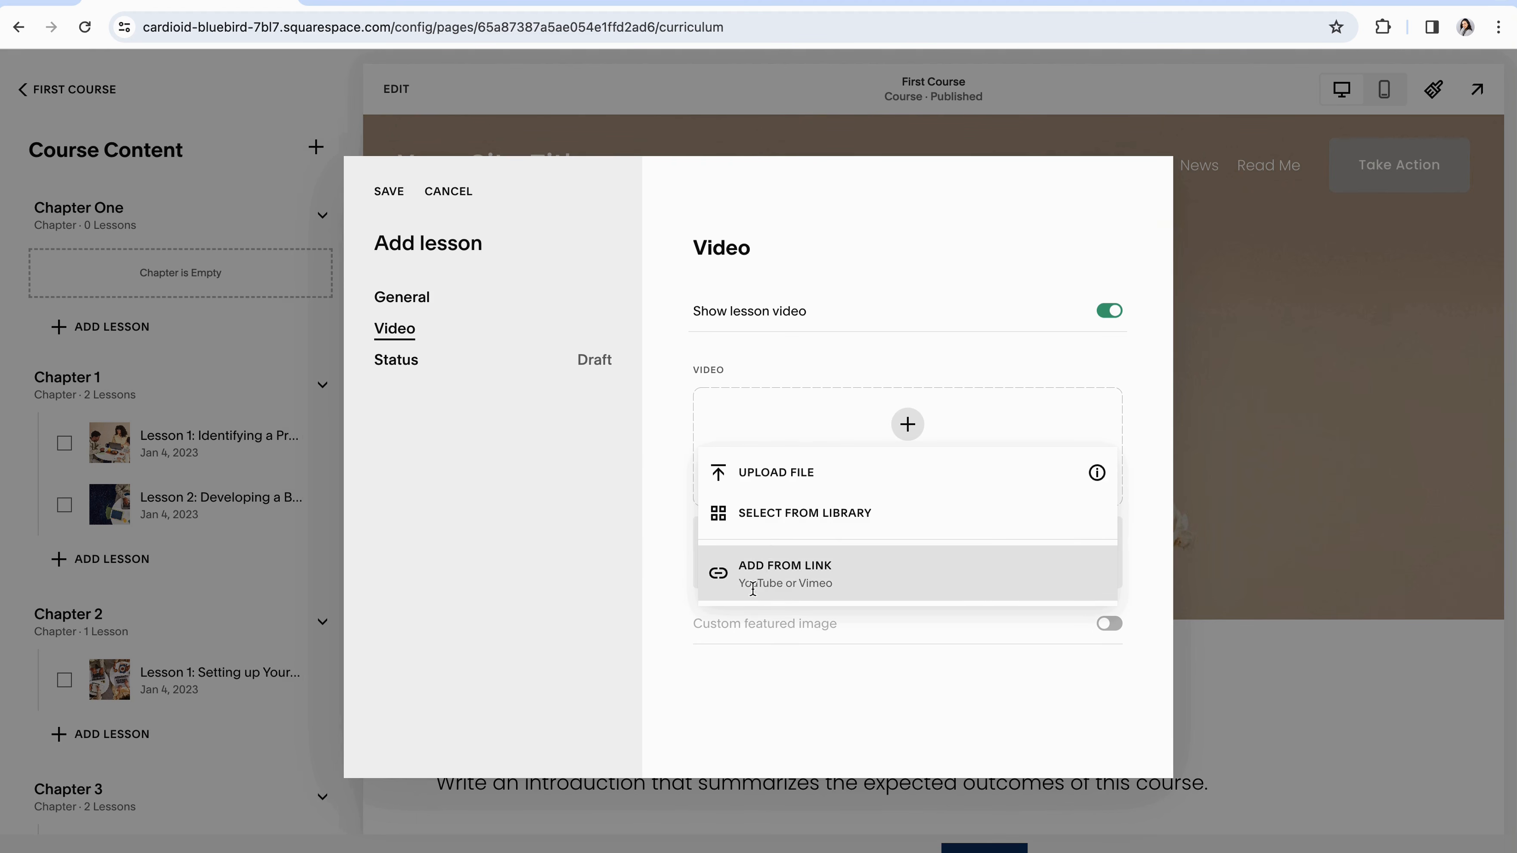
left_click(671, 551)
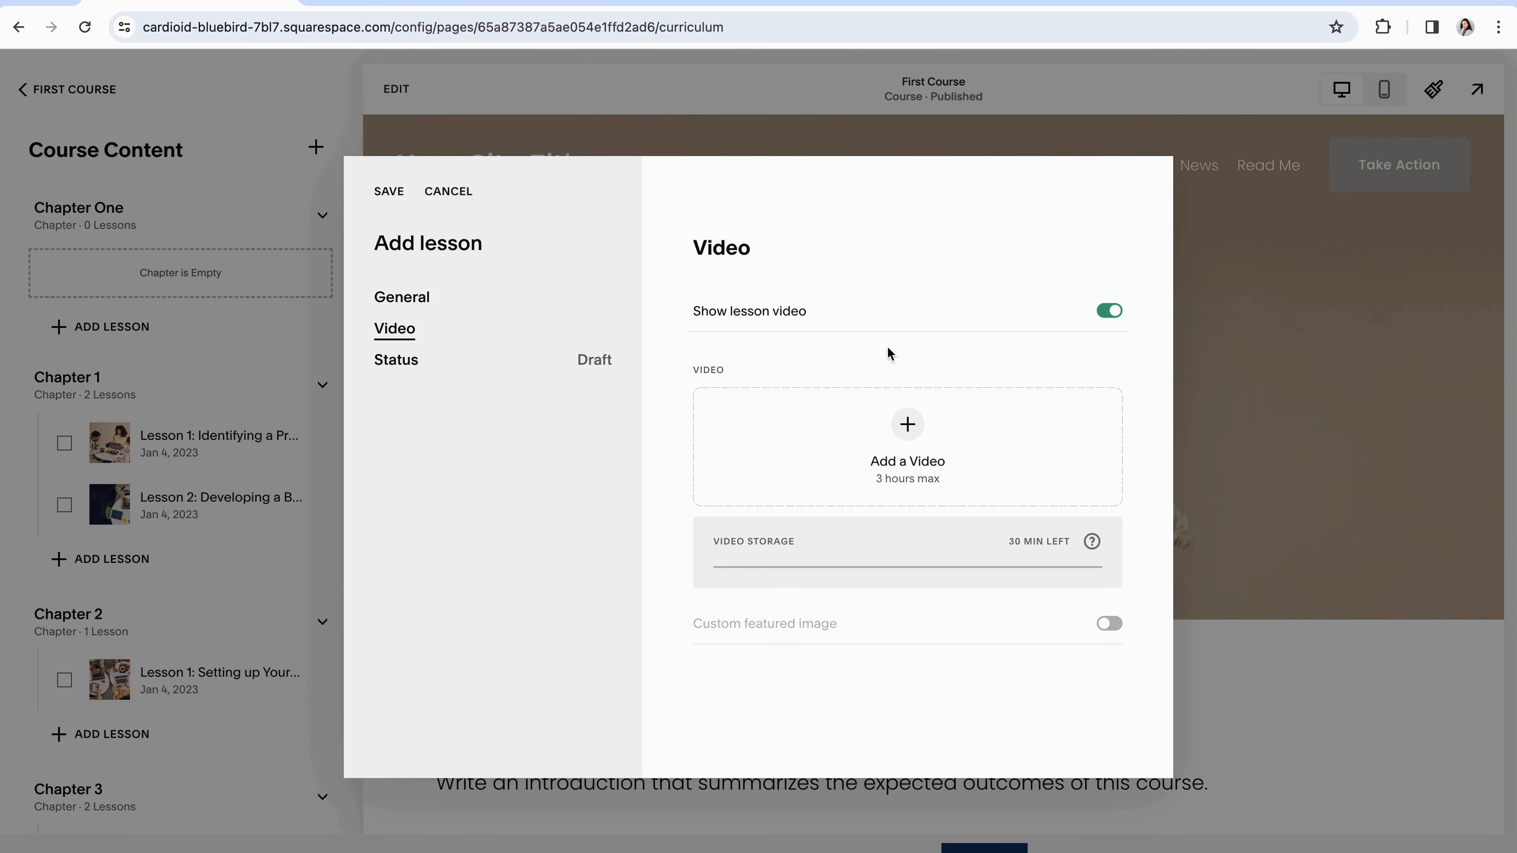
left_click(1110, 311)
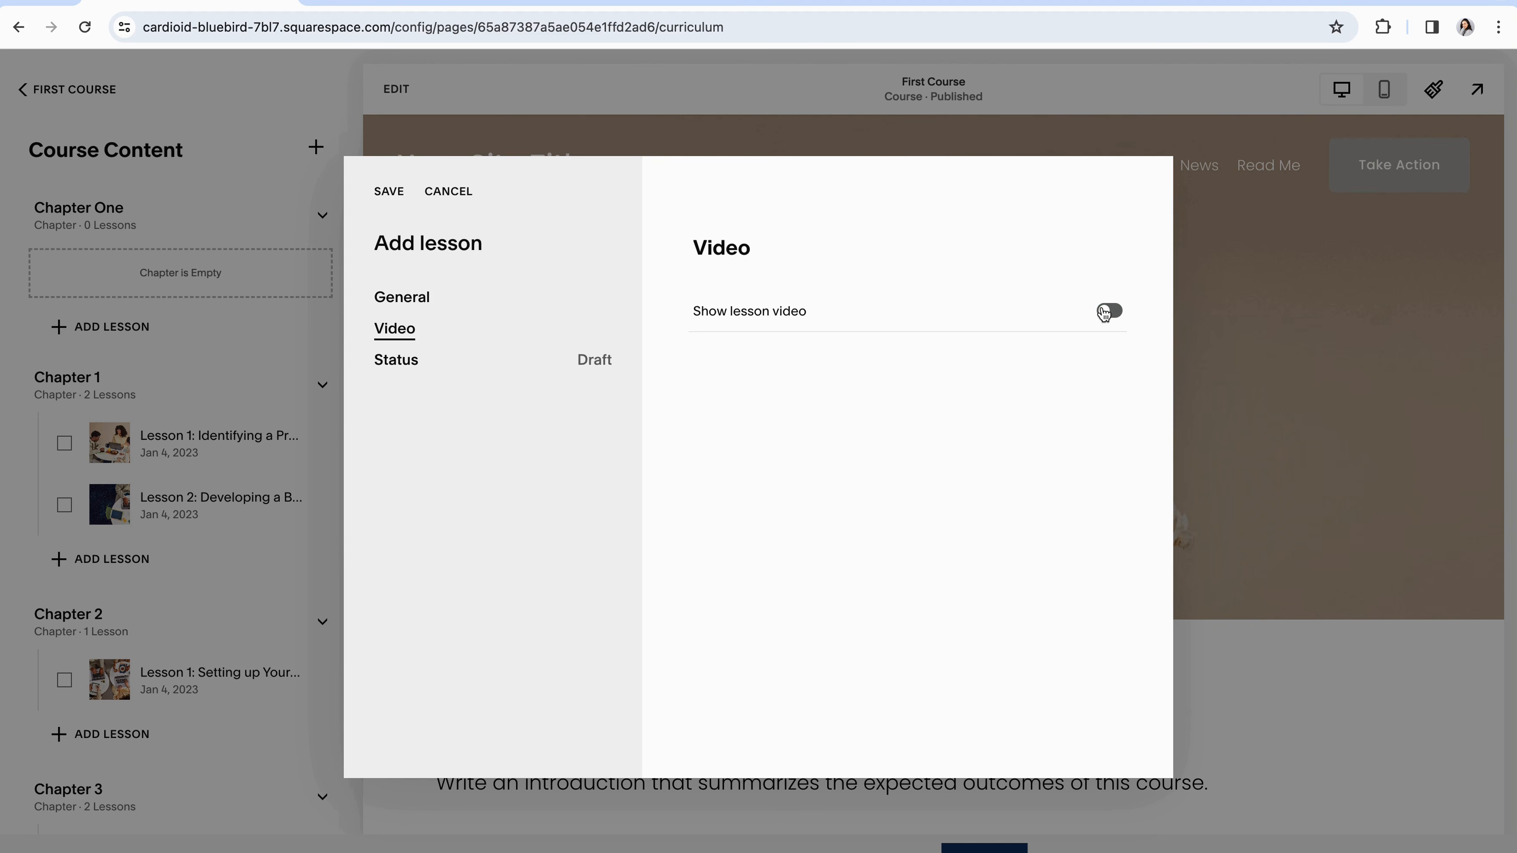
- Review the lesson's publishing status options and save it as a draft titled Intro Lesson
left_click(396, 362)
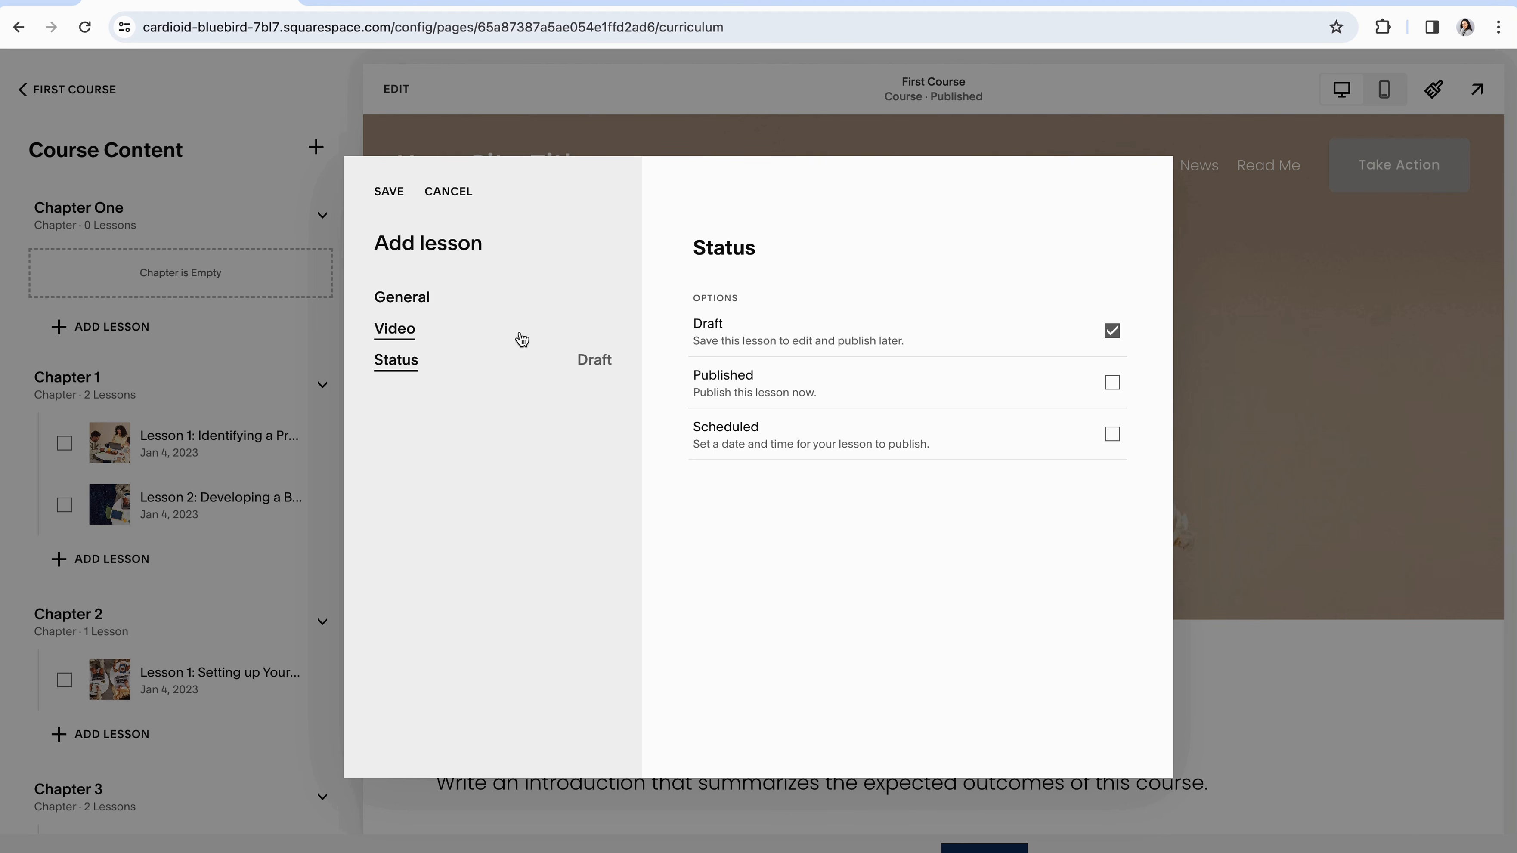
left_click(388, 194)
- Move Intro Lesson from the end of the course content into Chapter One
scroll(203, 358, "down", 5)
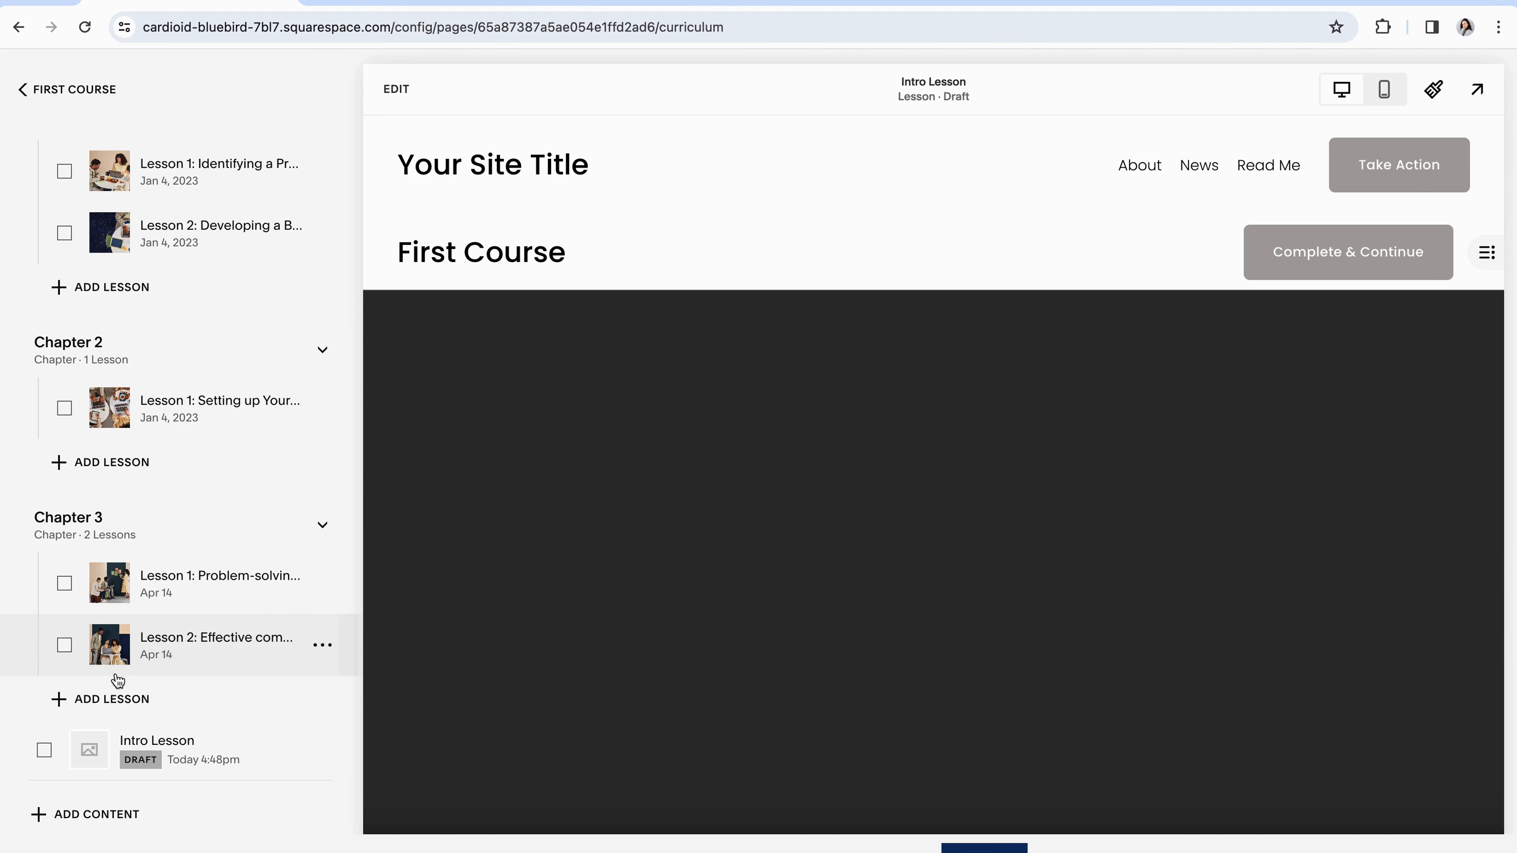
left_click(27, 741)
left_click_drag(28, 741, 98, 281)
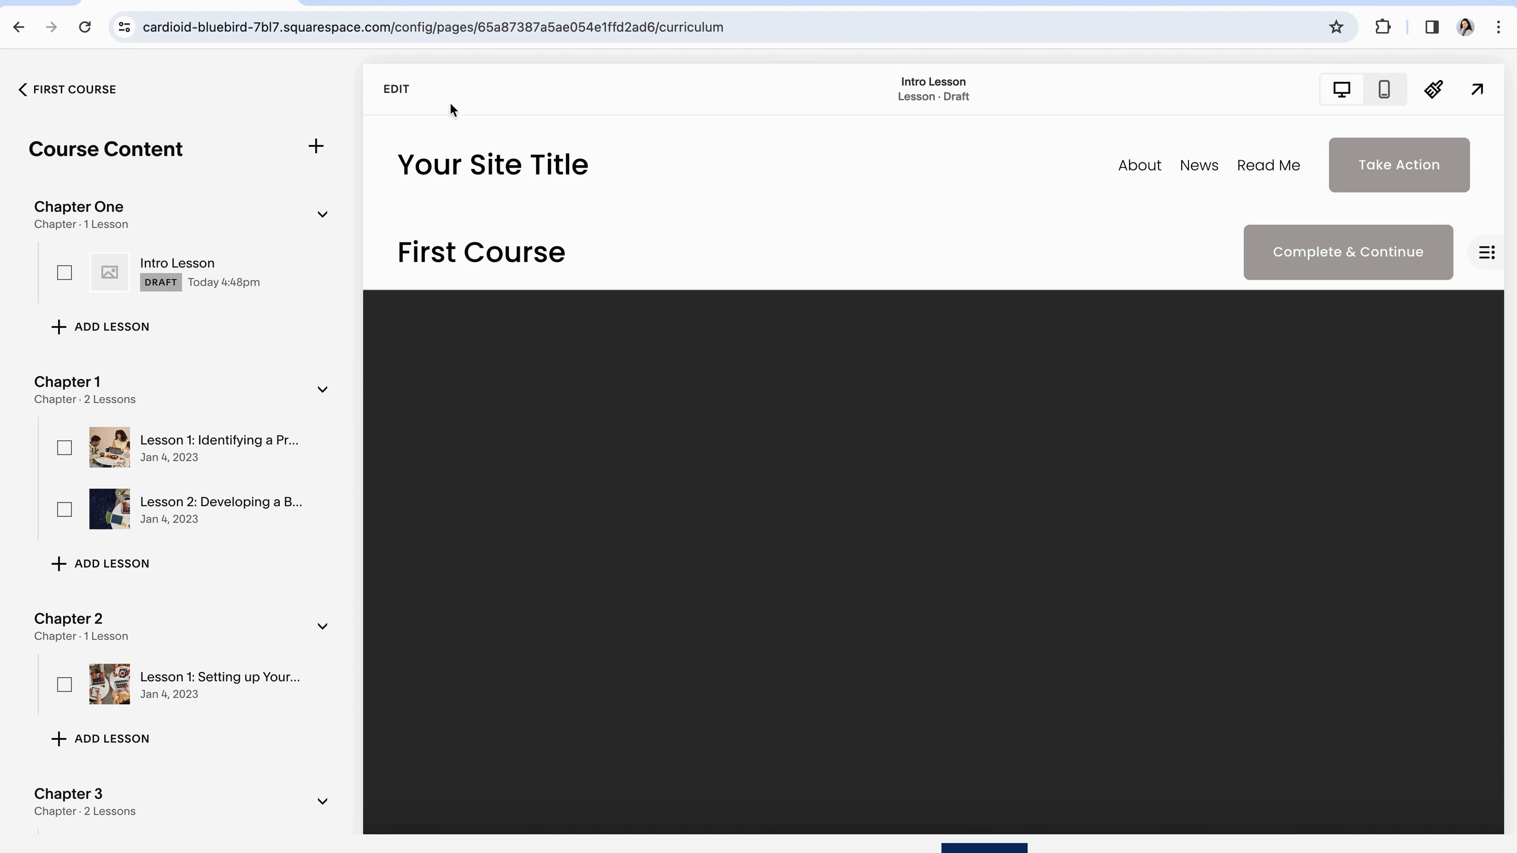
- Open the Intro Lesson page for editing and examine its course header, video area, lesson title and page content area
left_click(407, 98)
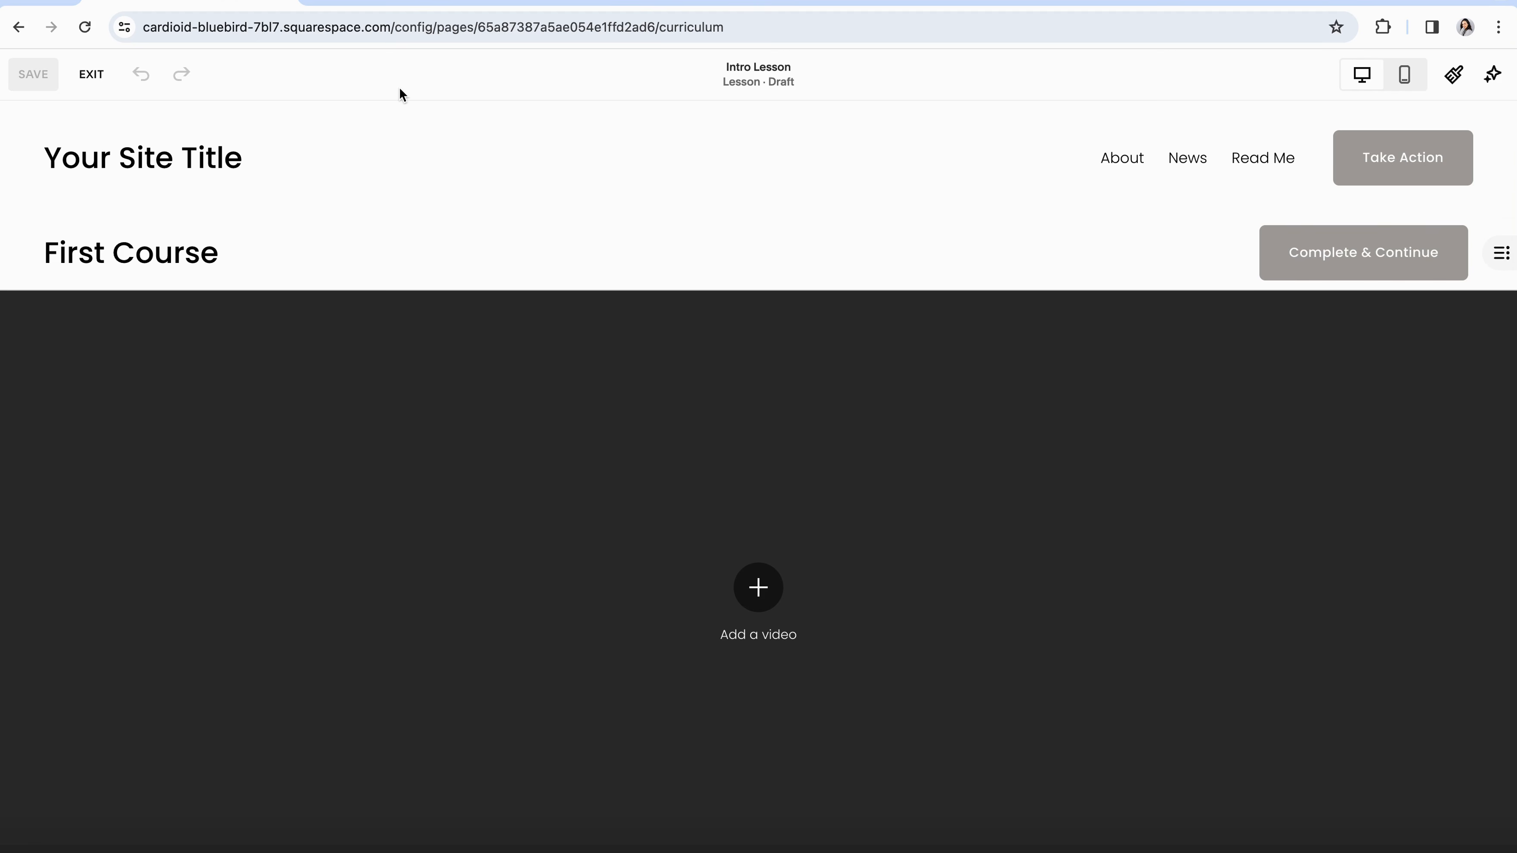
mouse_move(460, 270)
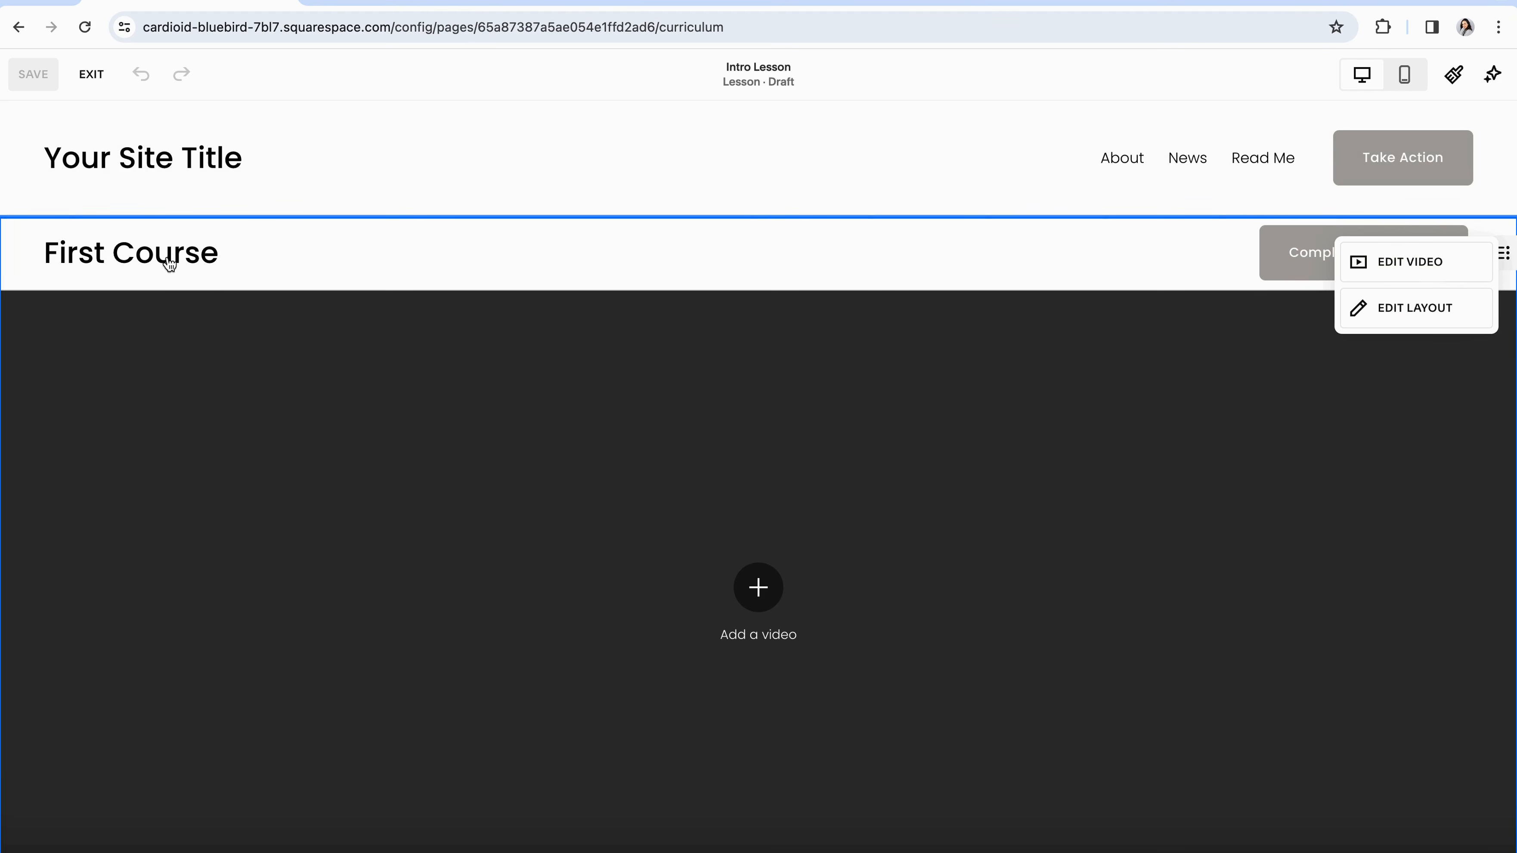
scroll(1266, 439, "down", 2)
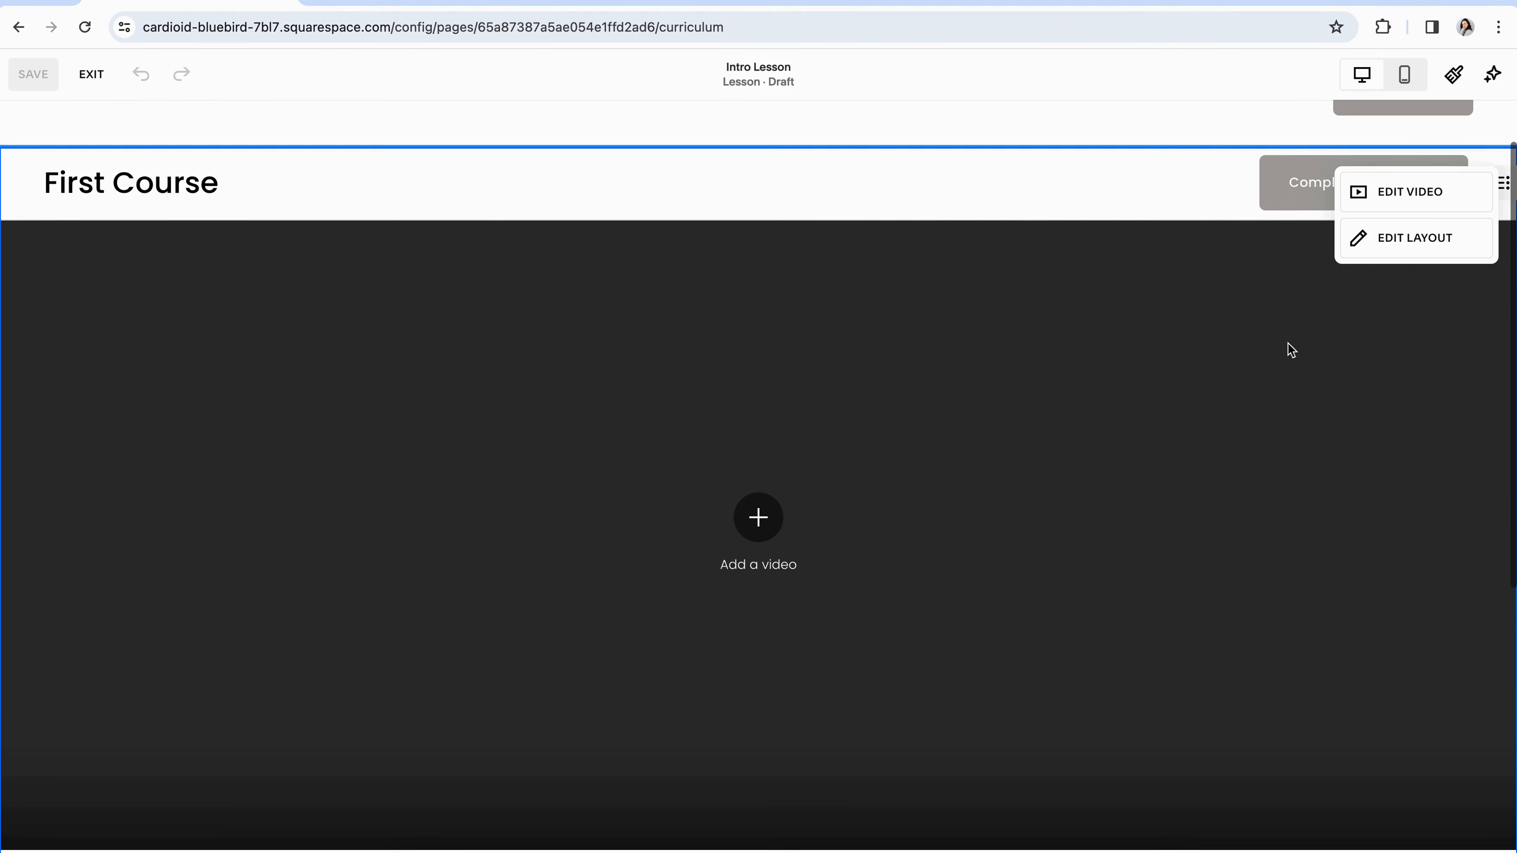
scroll(788, 407, "down", 3)
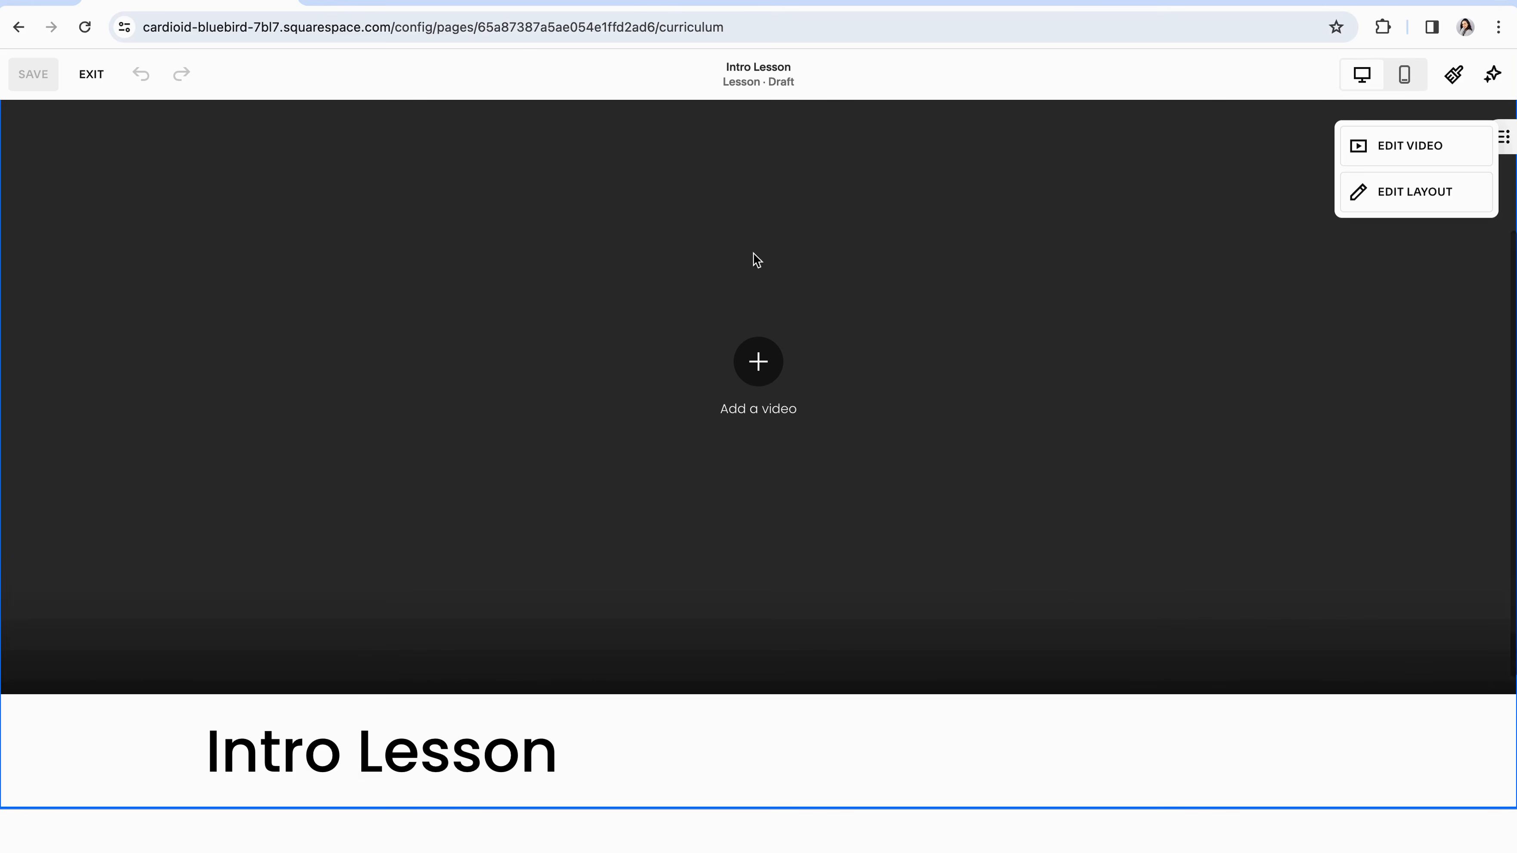
scroll(748, 398, "down", 2)
scroll(714, 443, "down", 1)
left_click_drag(570, 633, 258, 529)
left_click(258, 528)
scroll(604, 632, "up", 5)
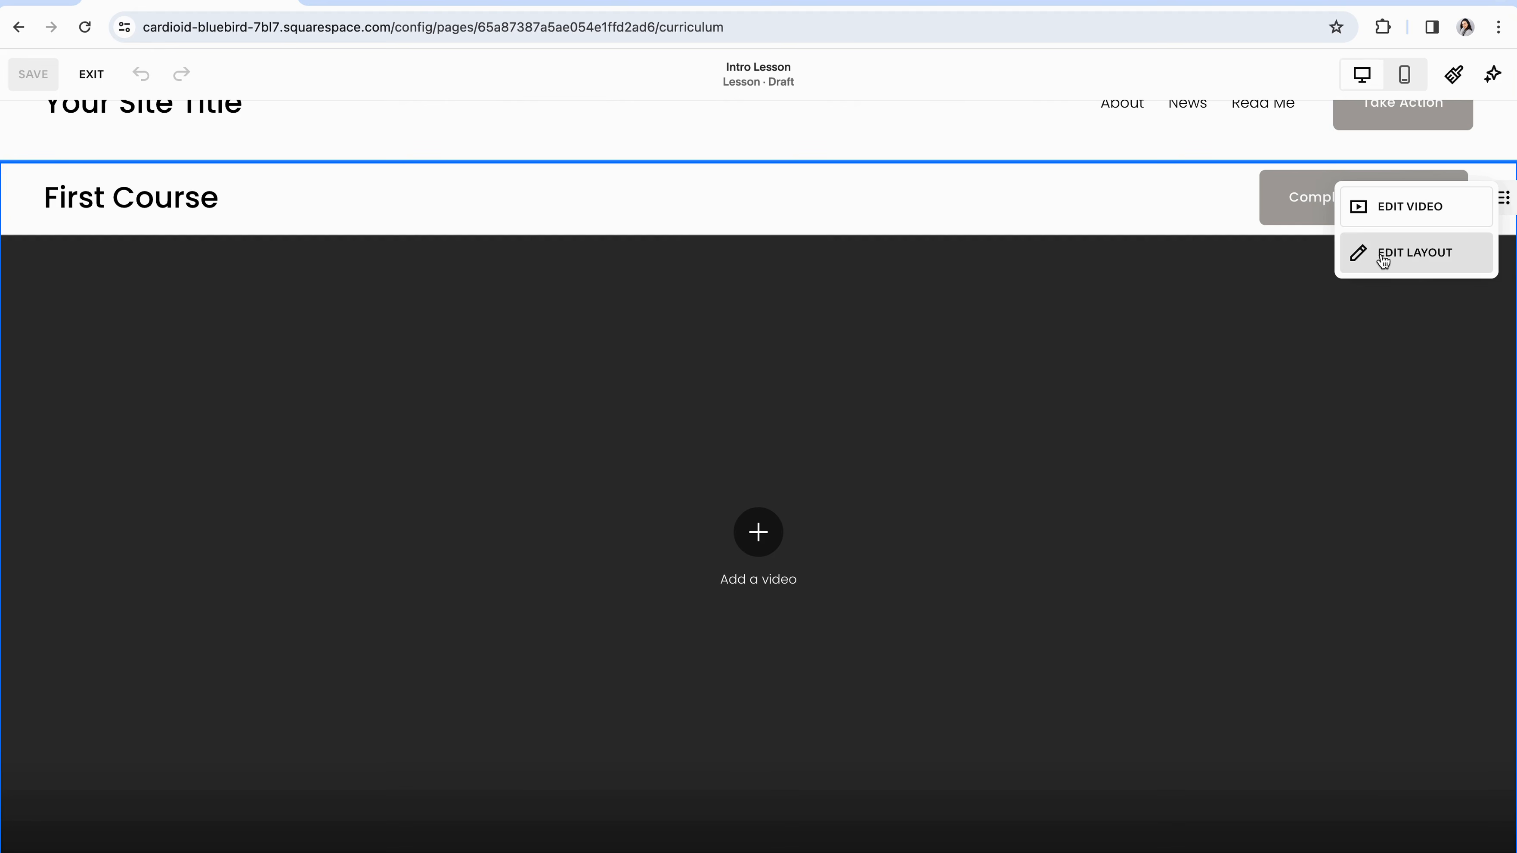
- Examine the lesson layout's design options for lesson buttons, course navigation and lesson elements
left_click(1404, 260)
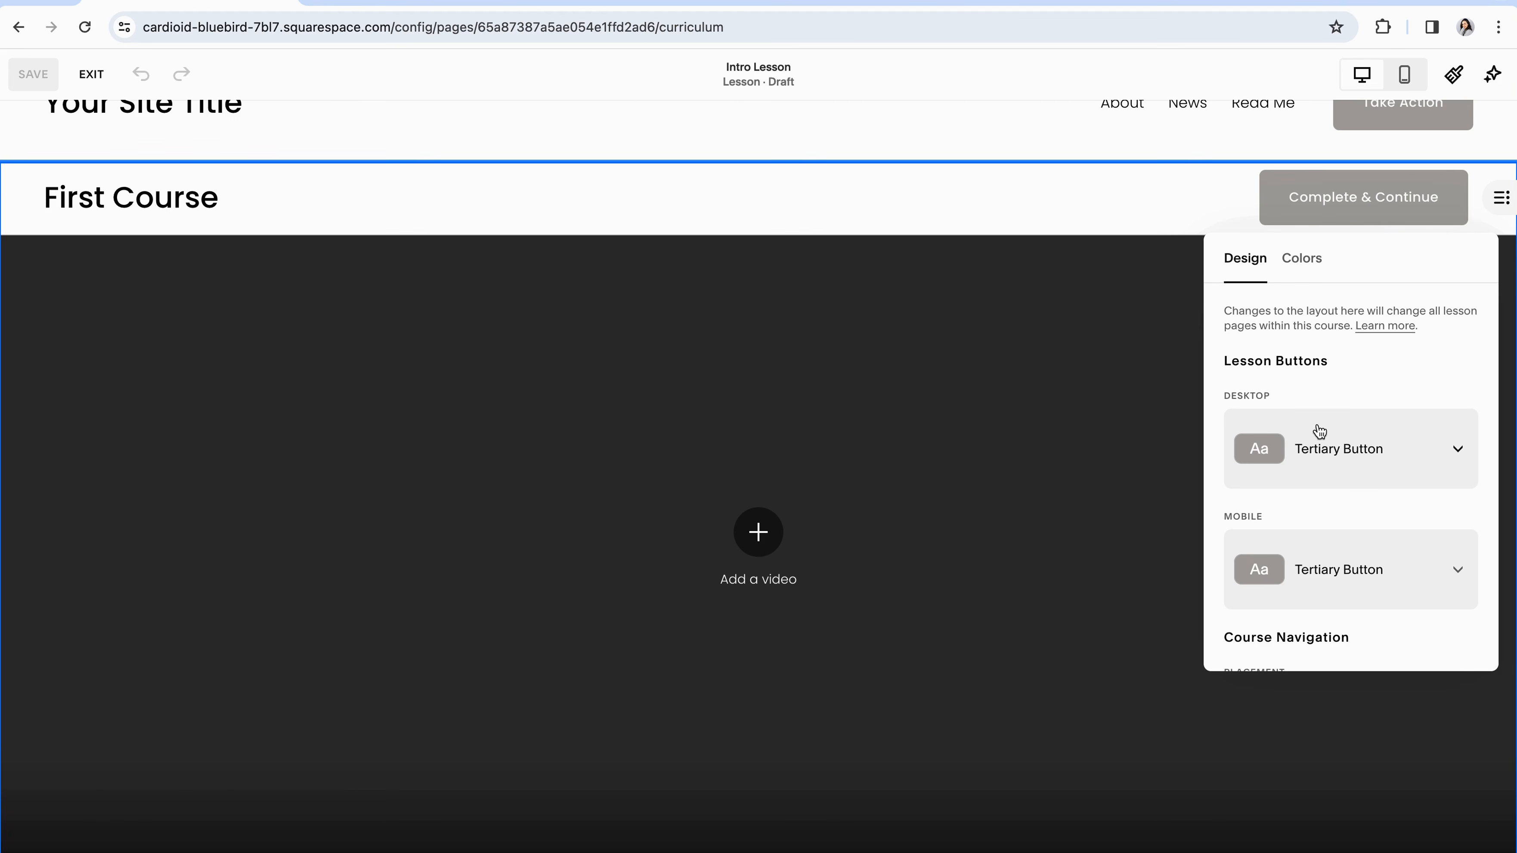
scroll(1317, 427, "down", 1)
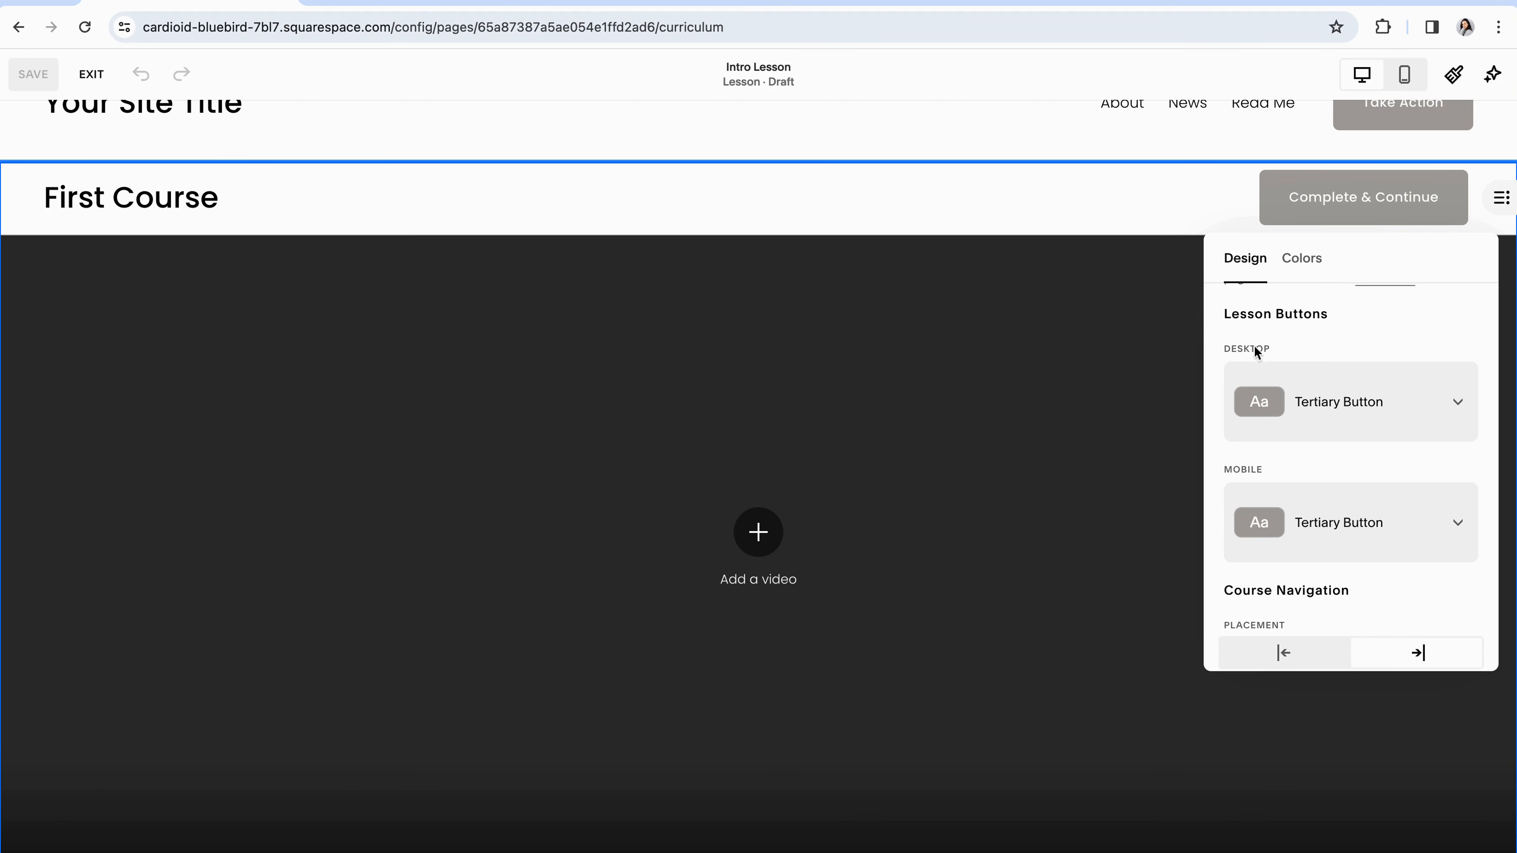
scroll(1303, 463, "down", 1)
scroll(1333, 460, "down", 2)
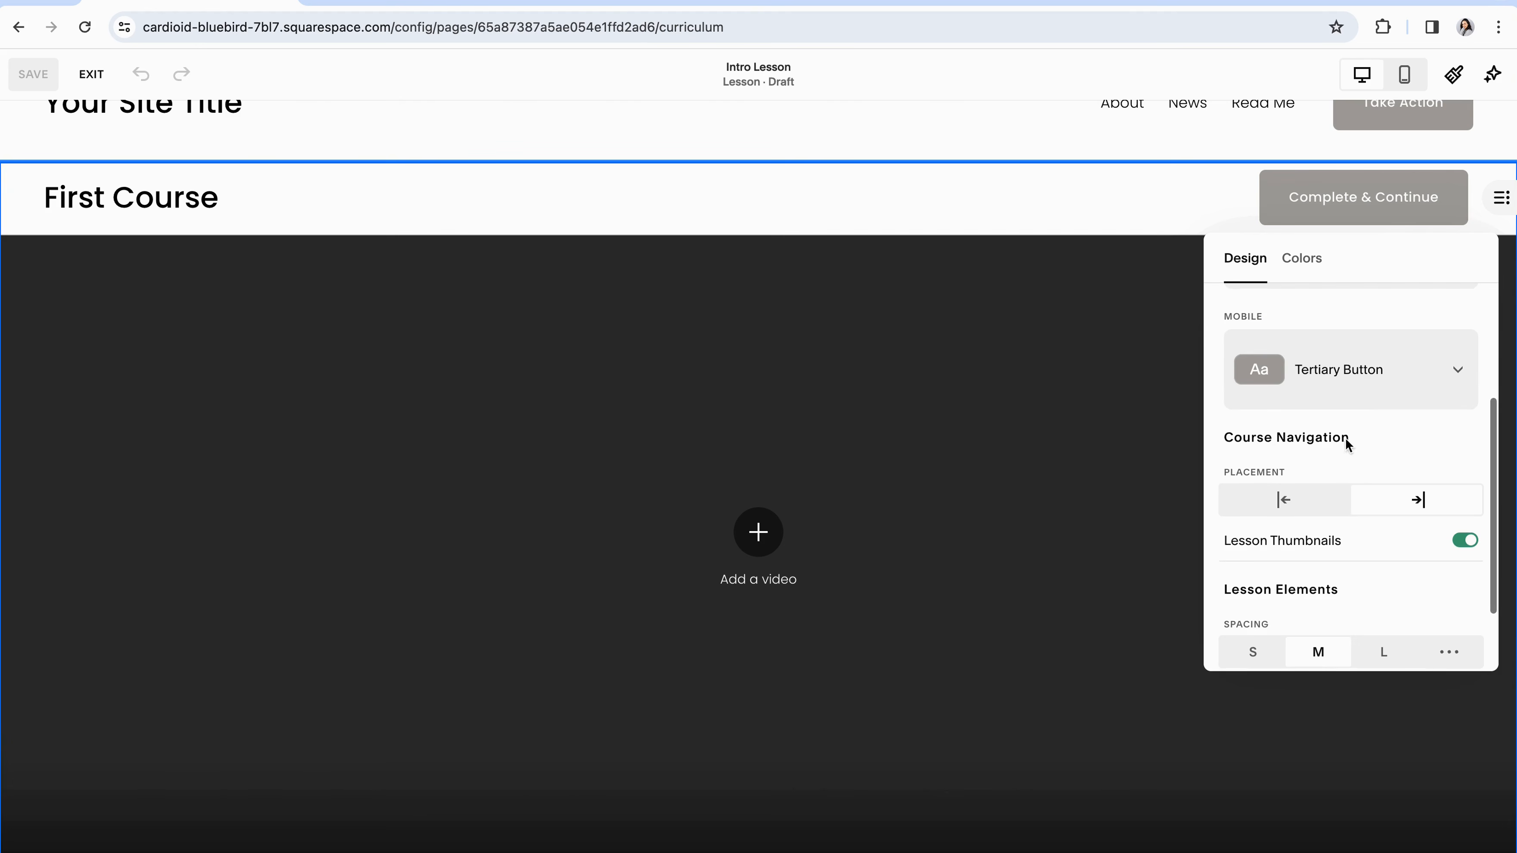
scroll(1298, 462, "down", 1)
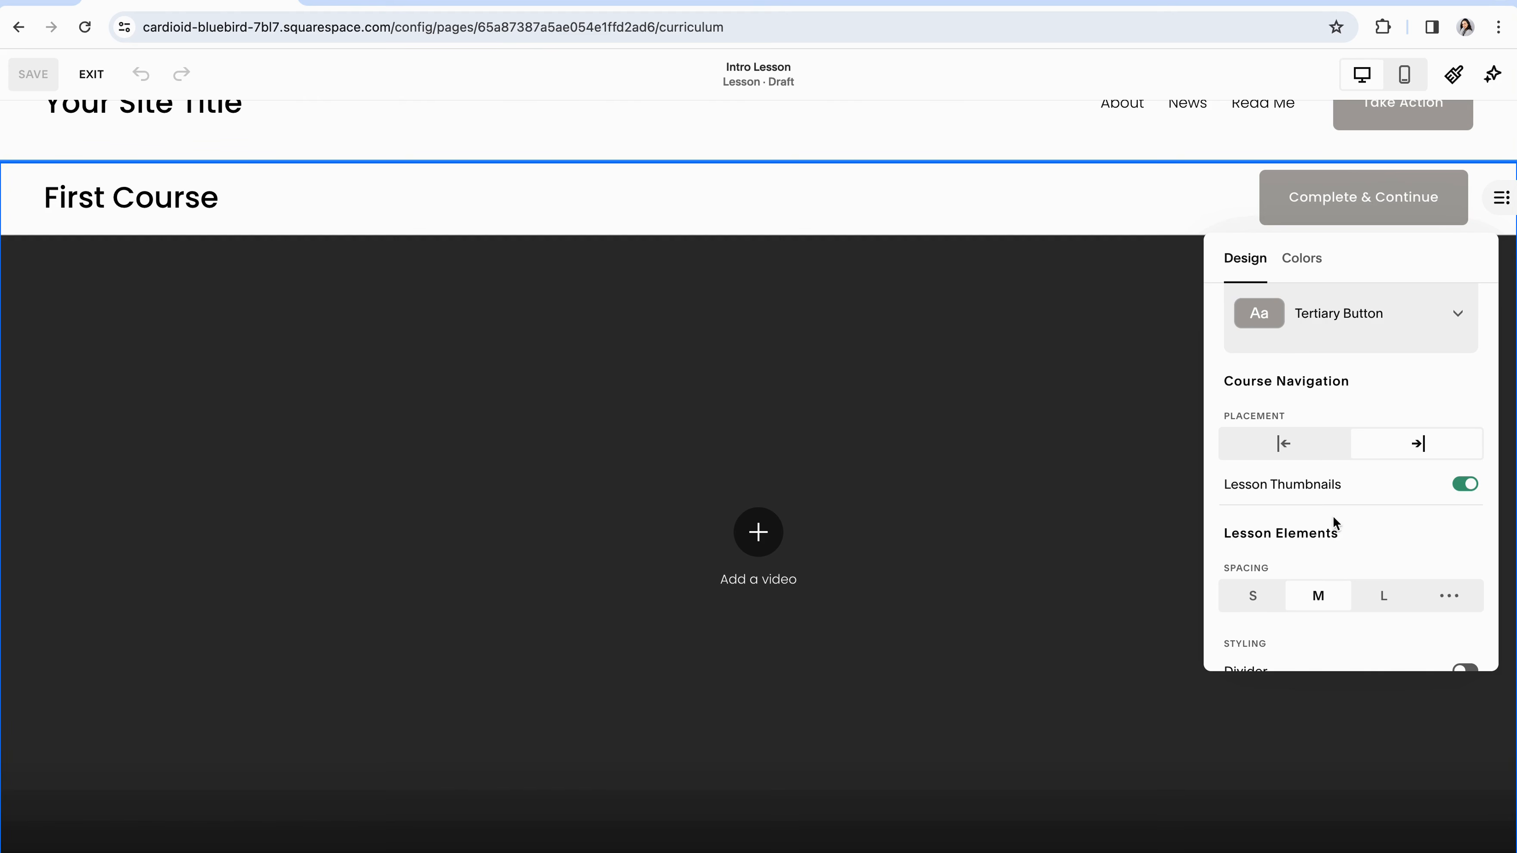
scroll(1334, 521, "down", 1)
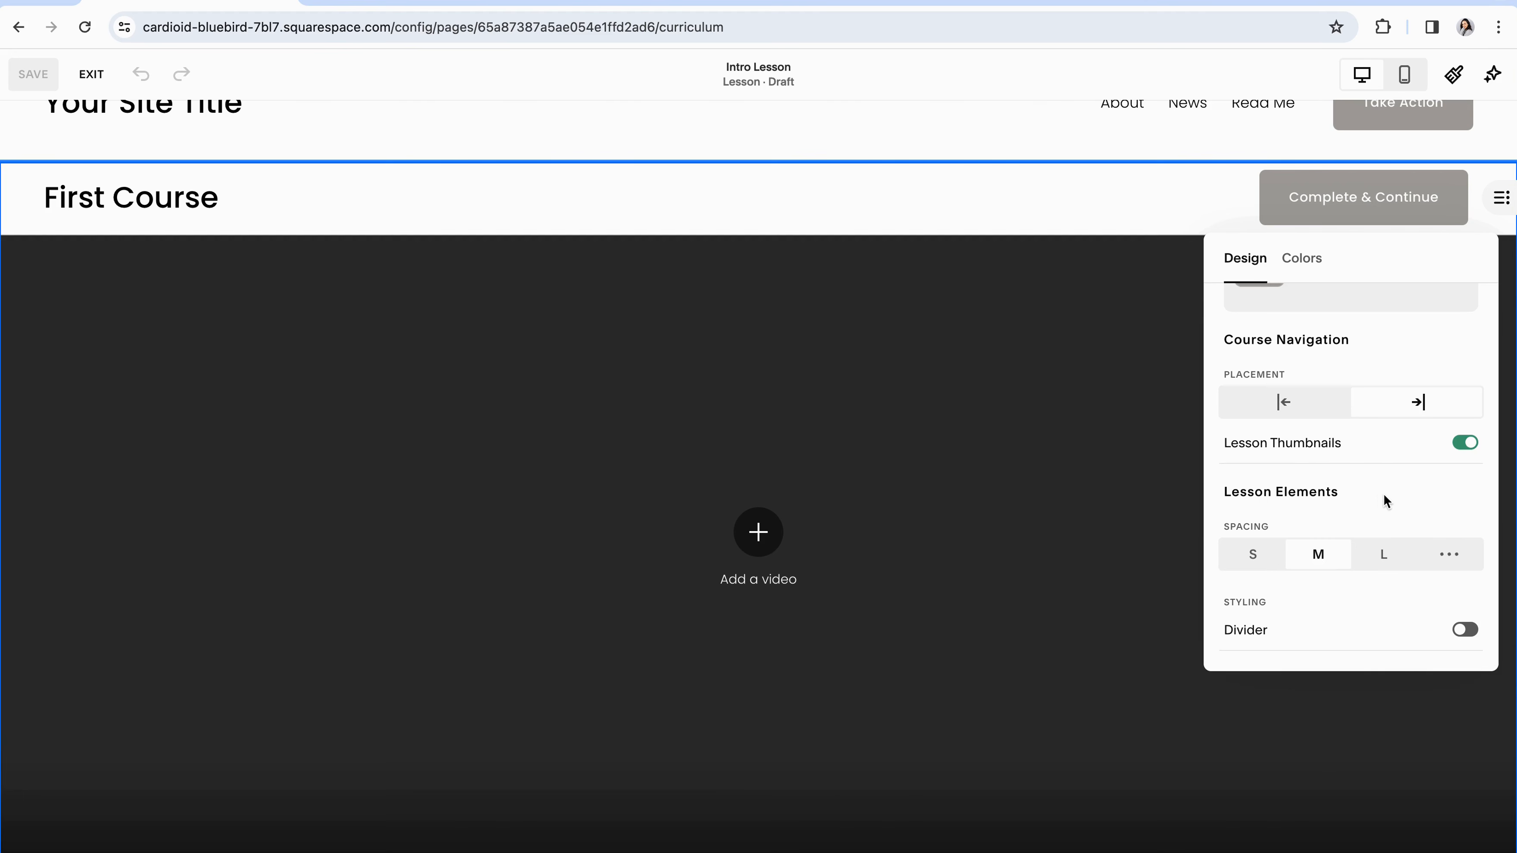
scroll(1378, 495, "up", 5)
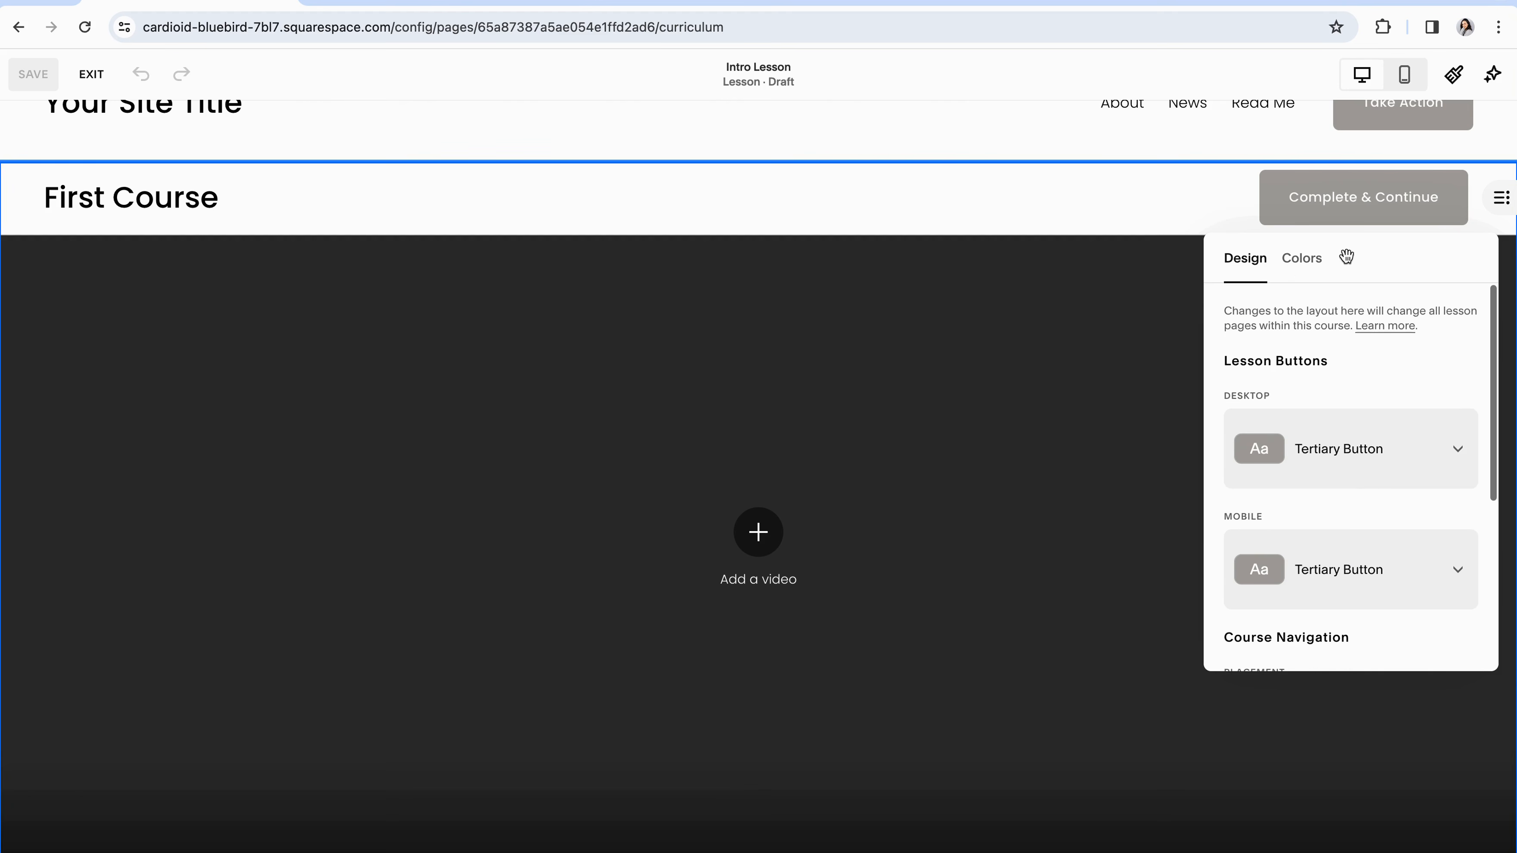
- Review the color themes available for the lesson section, then close the layout settings
left_click(1296, 266)
scroll(1341, 444, "down", 4)
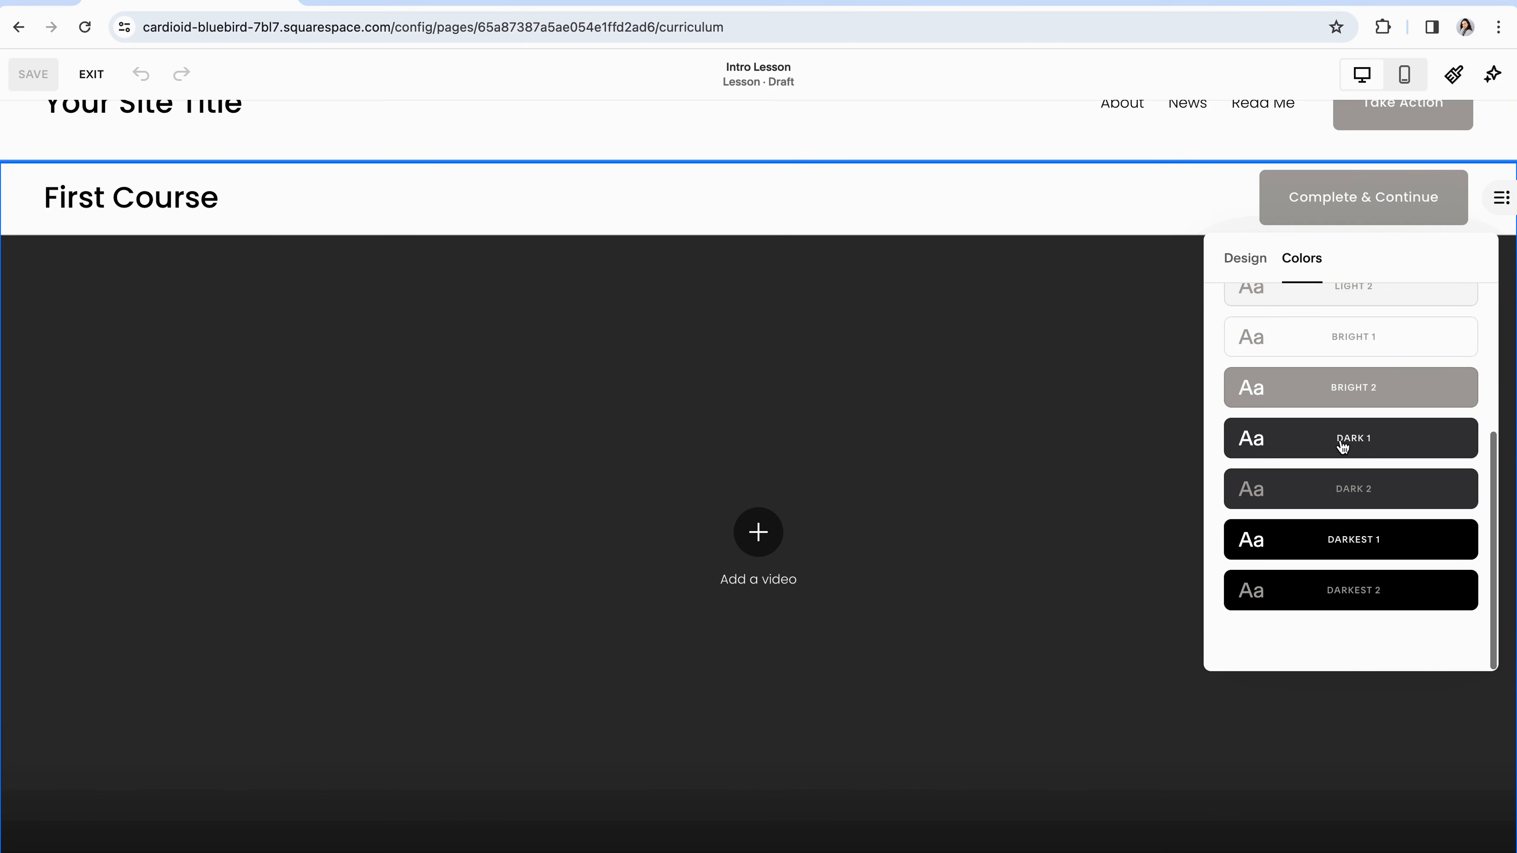
scroll(1342, 446, "up", 4)
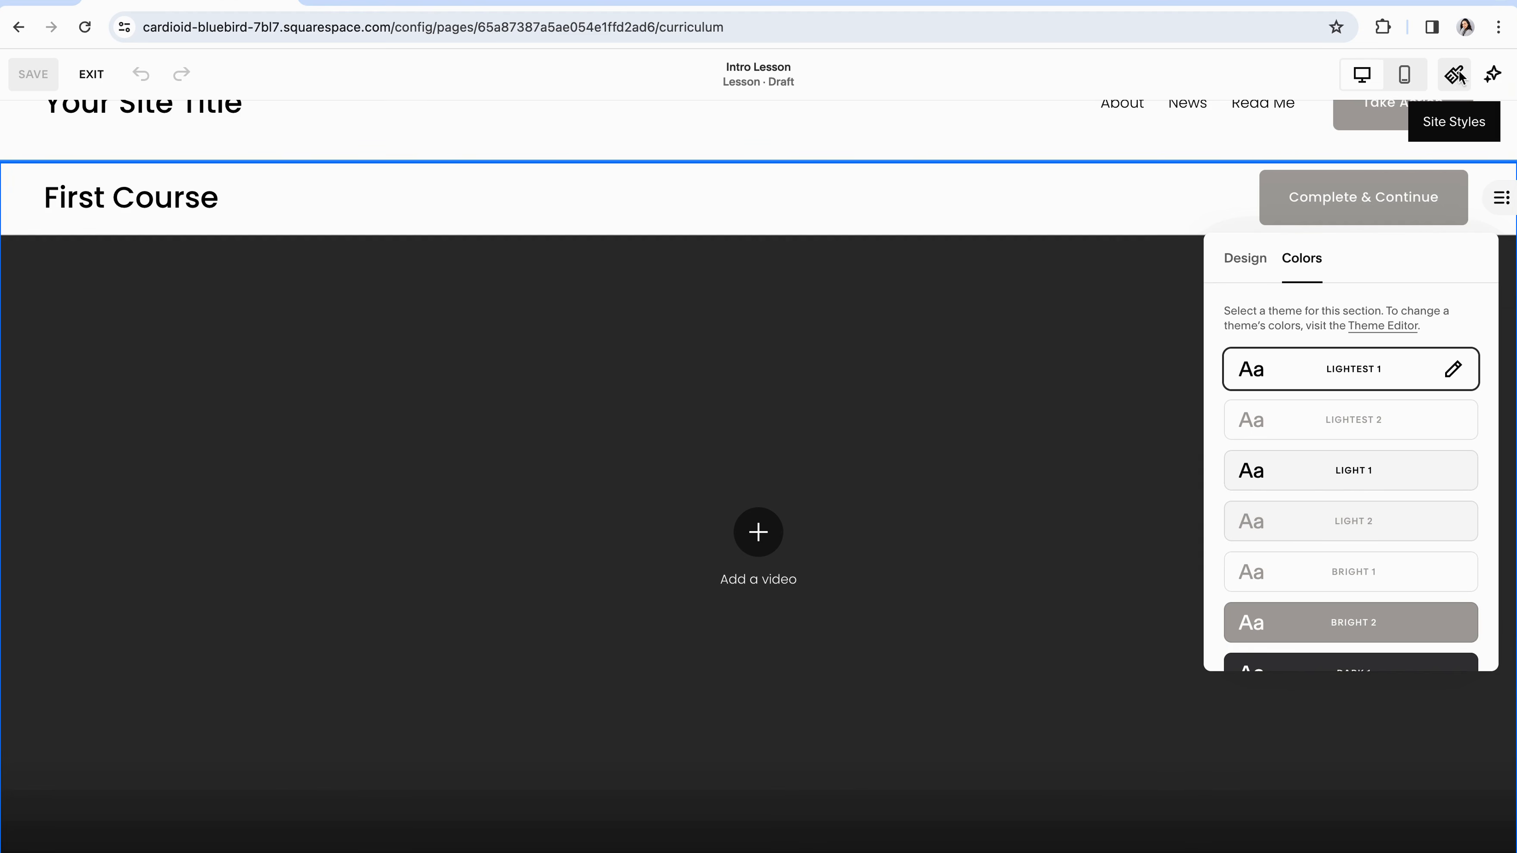
left_click(788, 254)
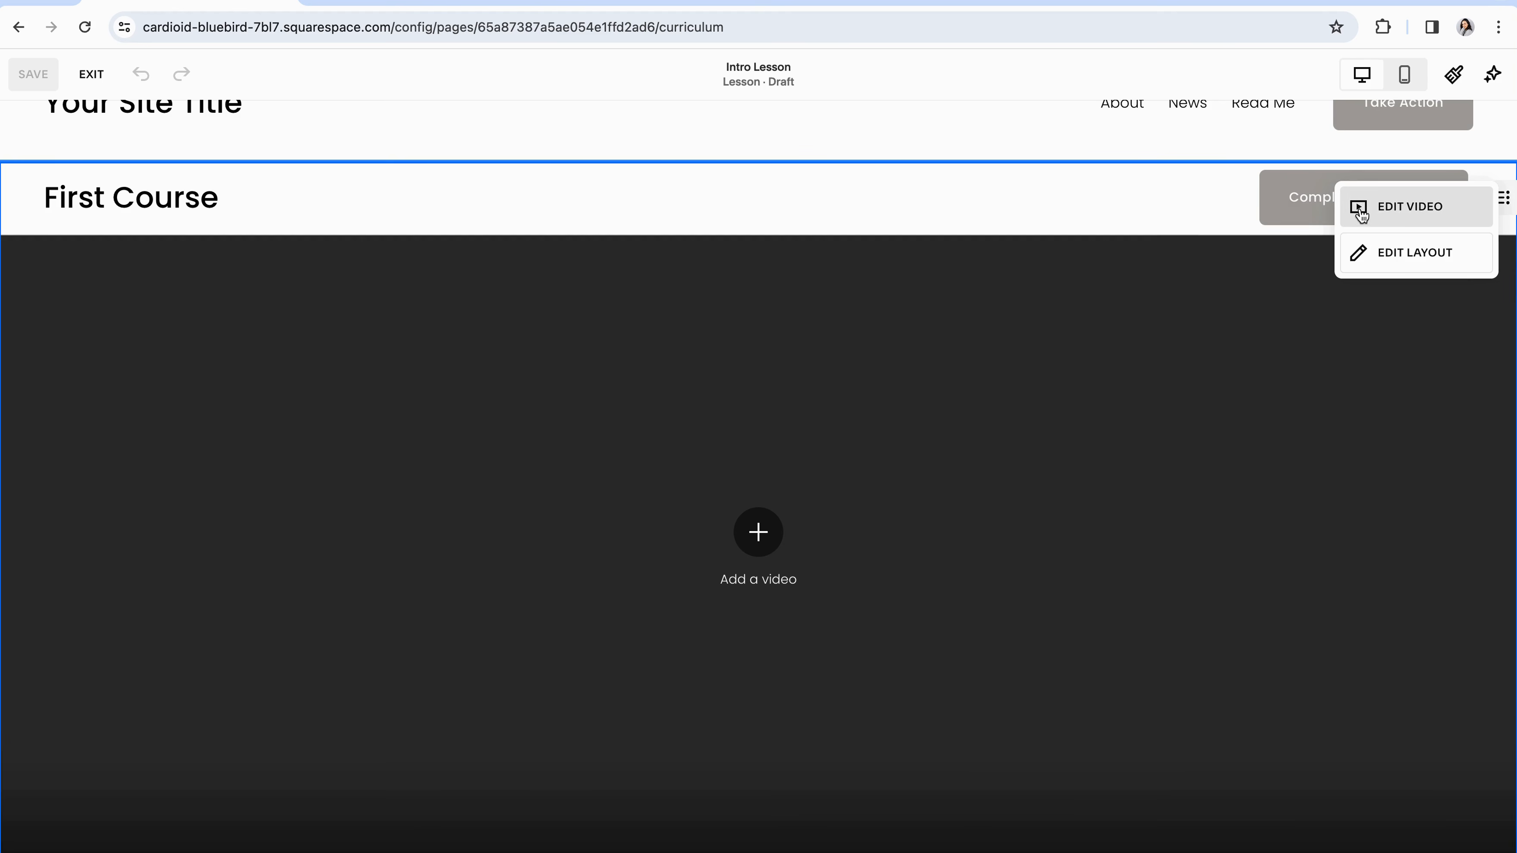
- Review the lesson video settings, switching Show lesson video off and back on
left_click(1426, 211)
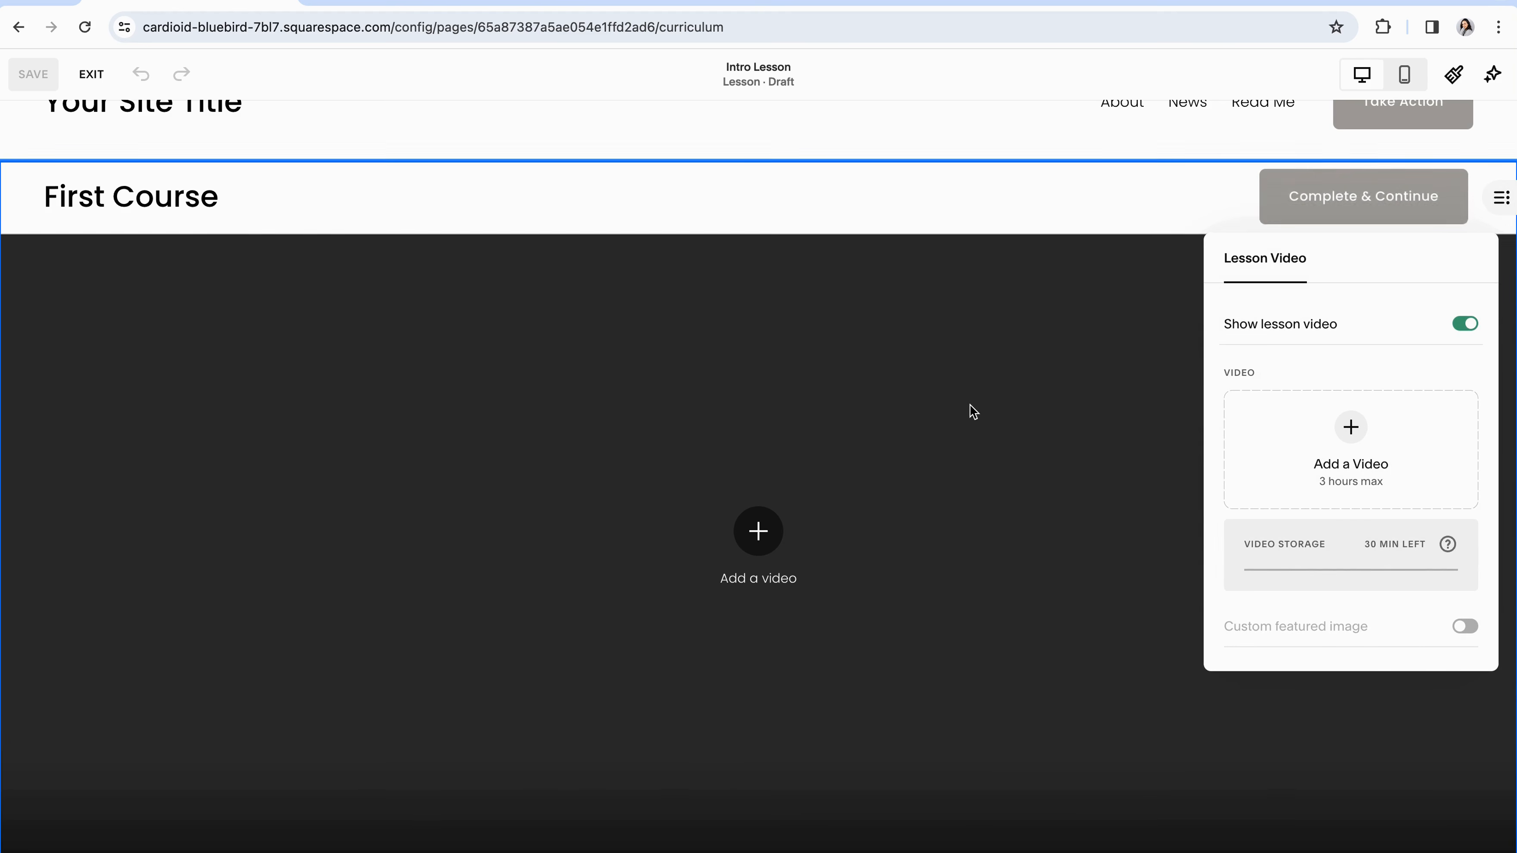
scroll(968, 410, "down", 2)
scroll(890, 480, "up", 1)
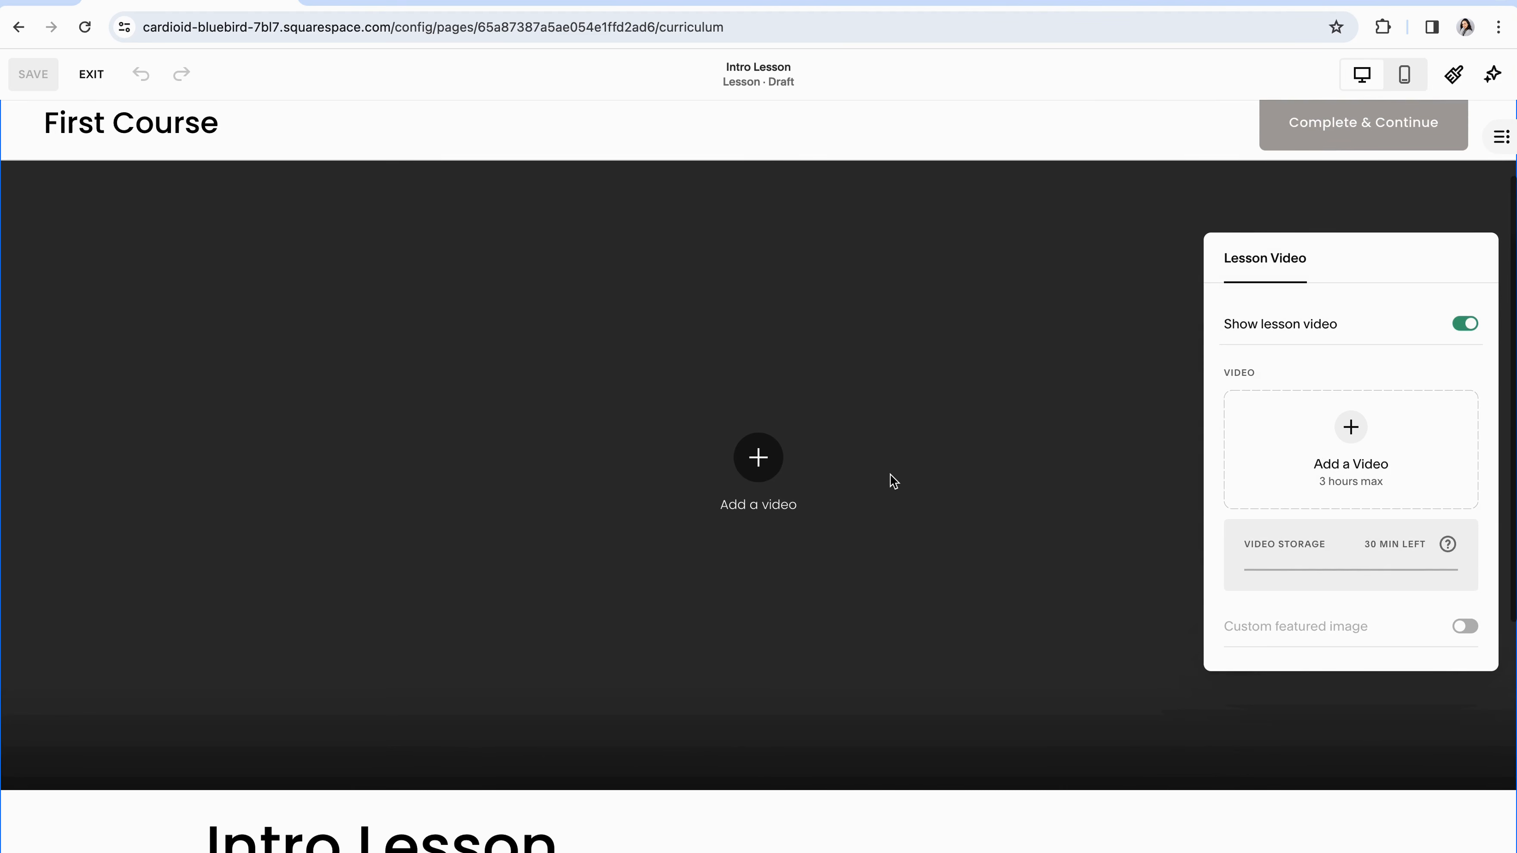
left_click(1466, 324)
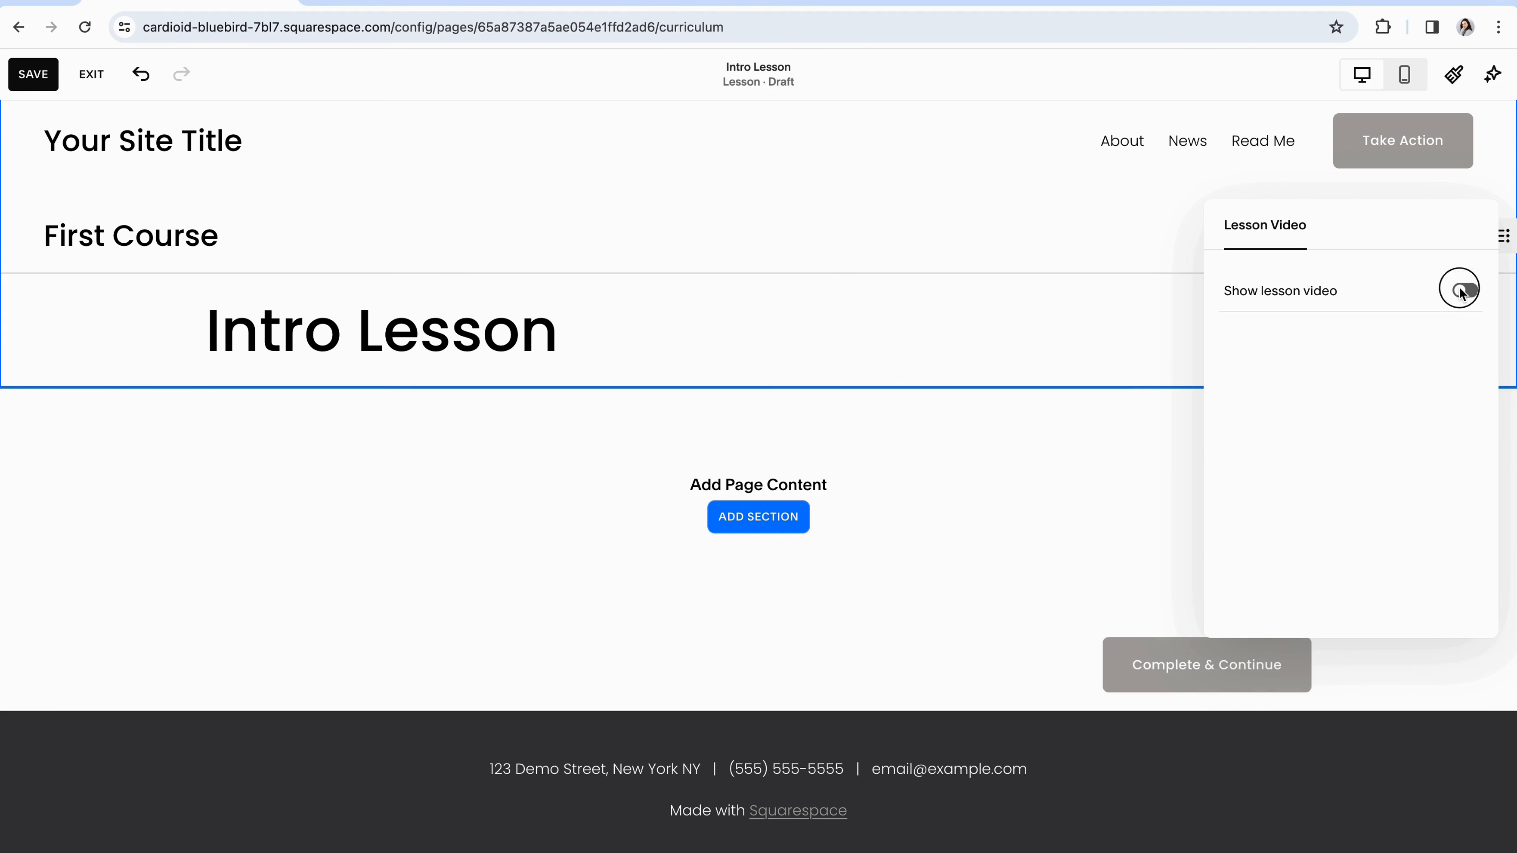
left_click(1462, 291)
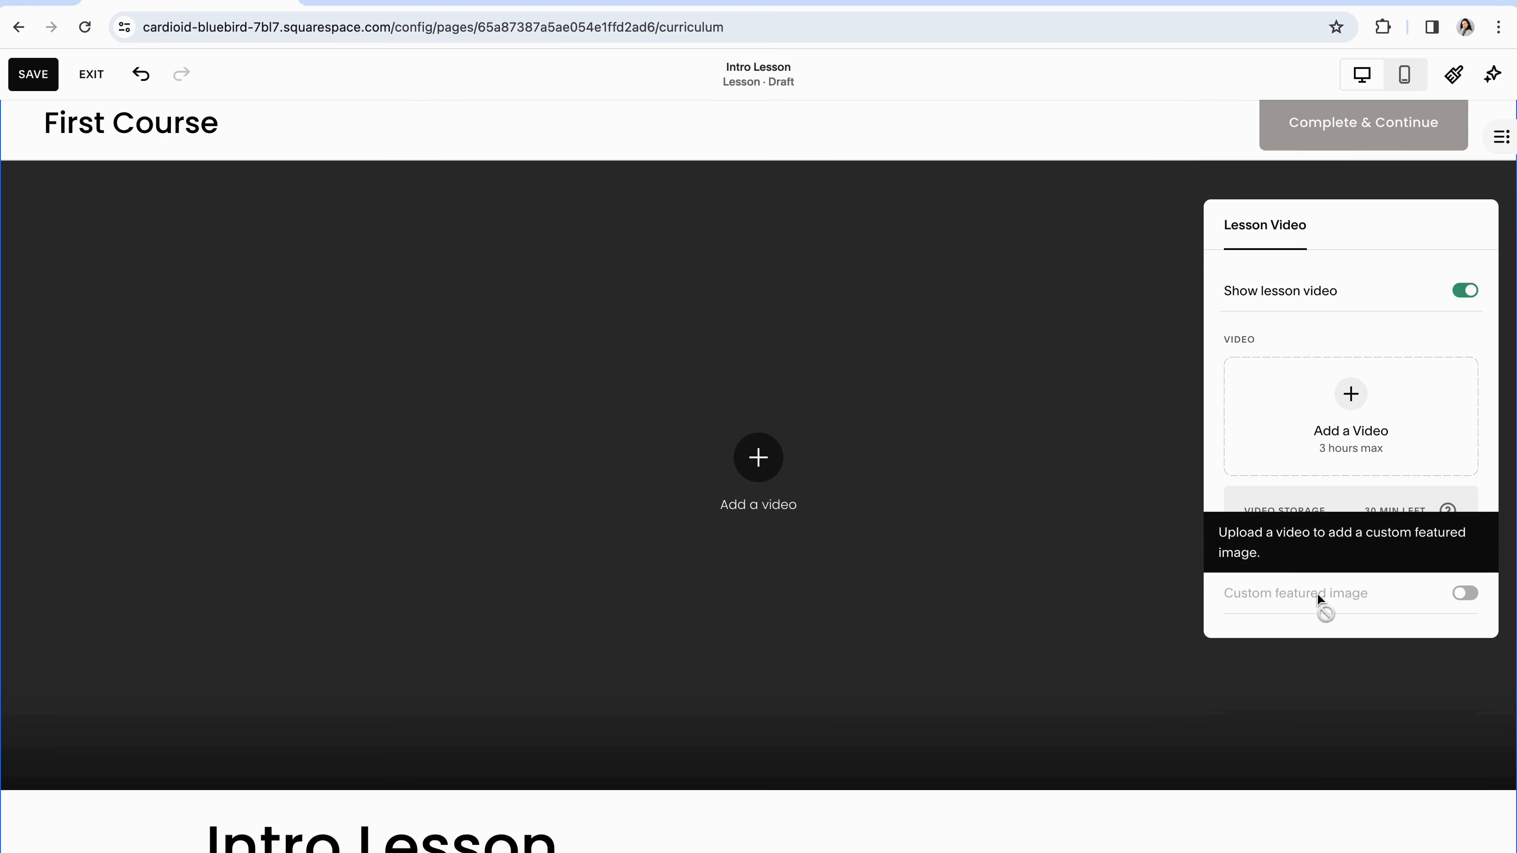
left_click(1068, 336)
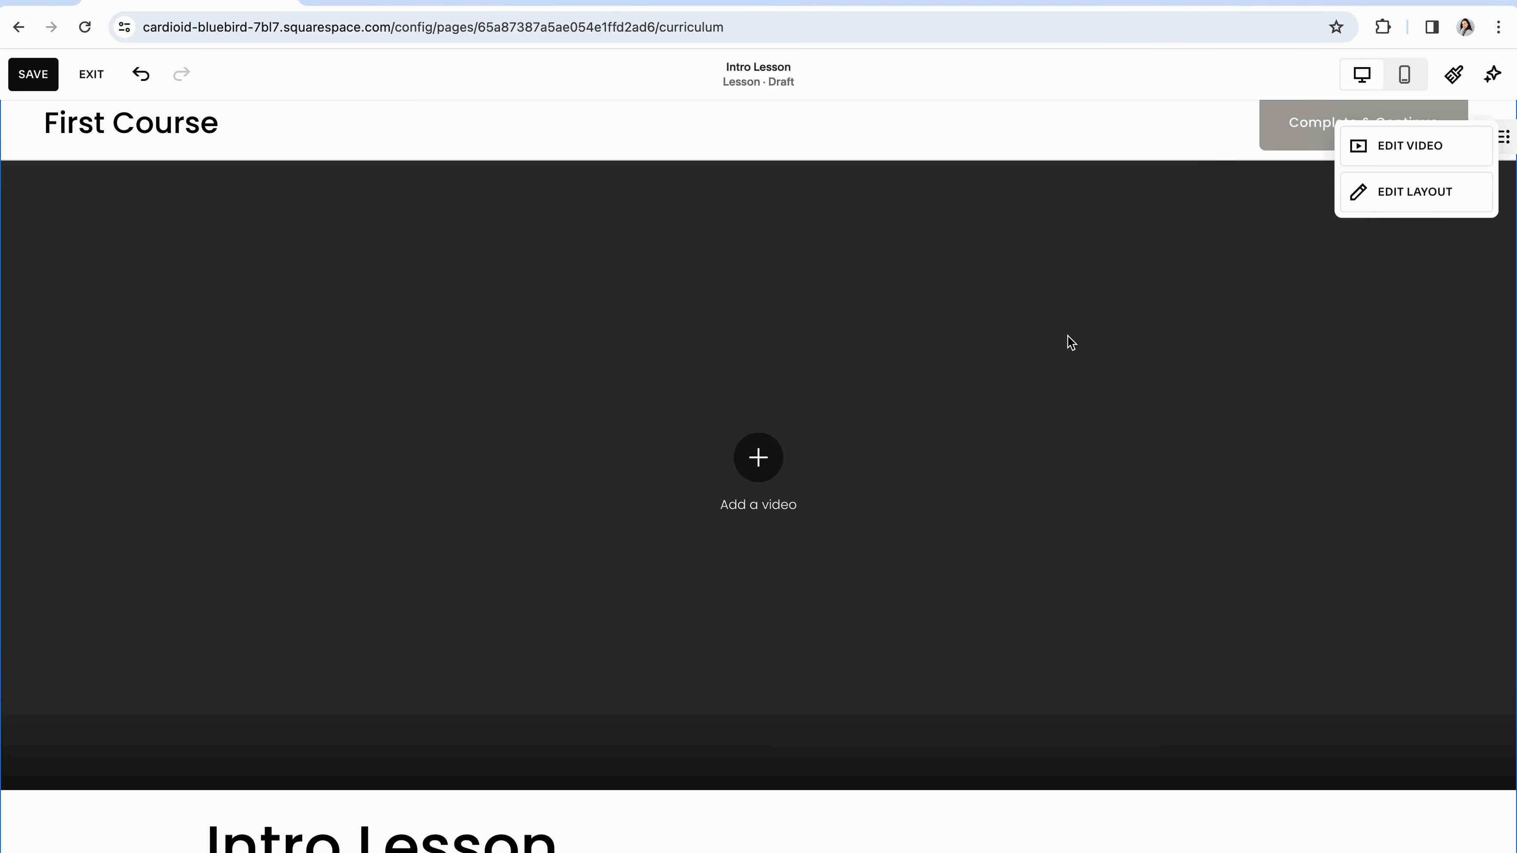
- Add the centered "Introduce your brand" Intro section with a button and a full-width mountain image below the lesson title
scroll(962, 389, "up", 2)
scroll(962, 388, "down", 4)
scroll(962, 390, "down", 5)
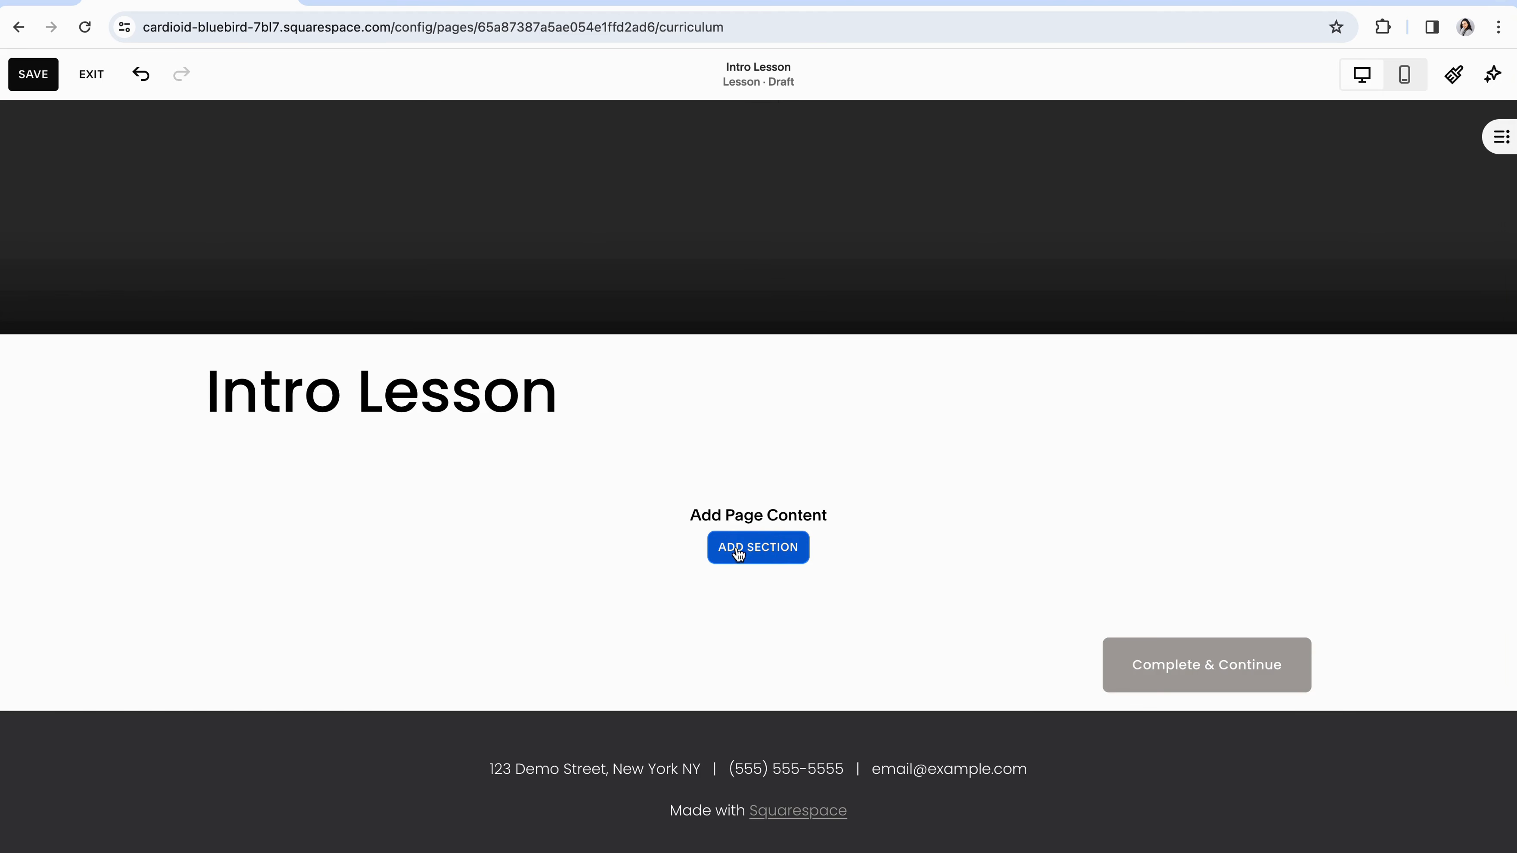
left_click(756, 553)
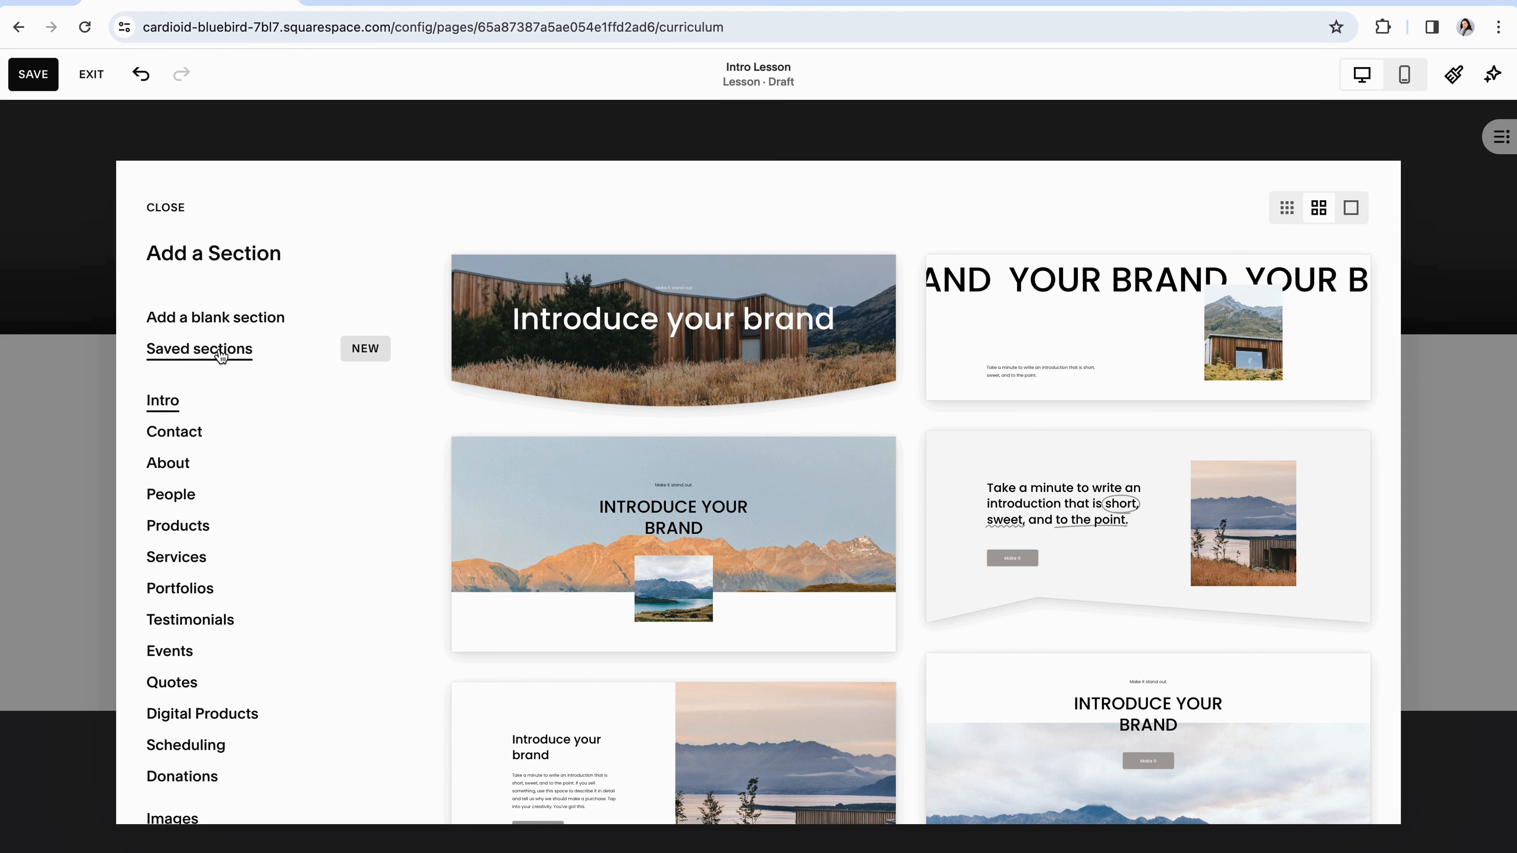
scroll(156, 464, "down", 3)
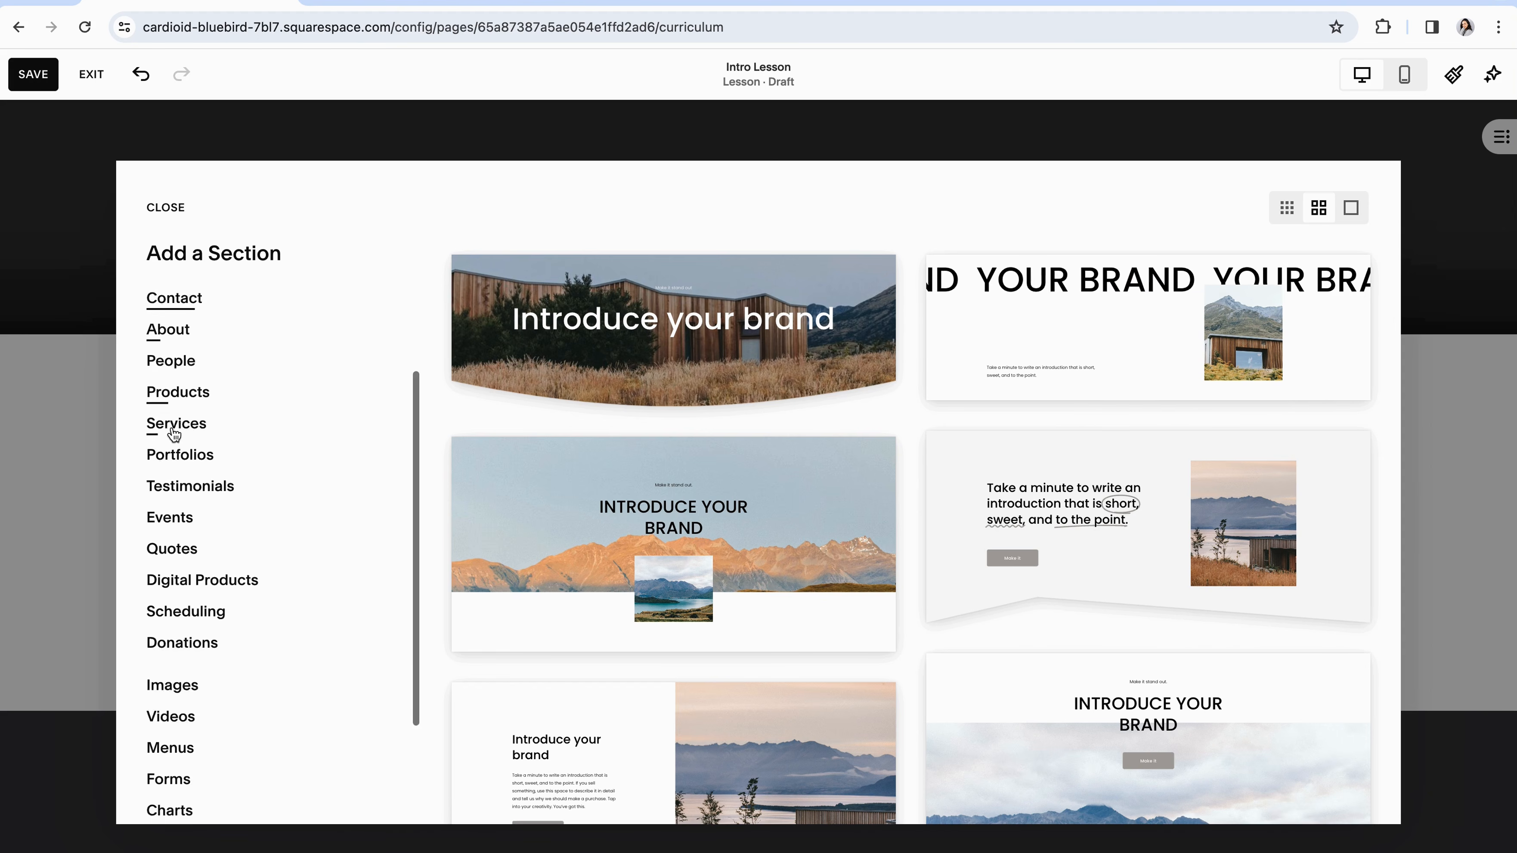
scroll(175, 640, "up", 3)
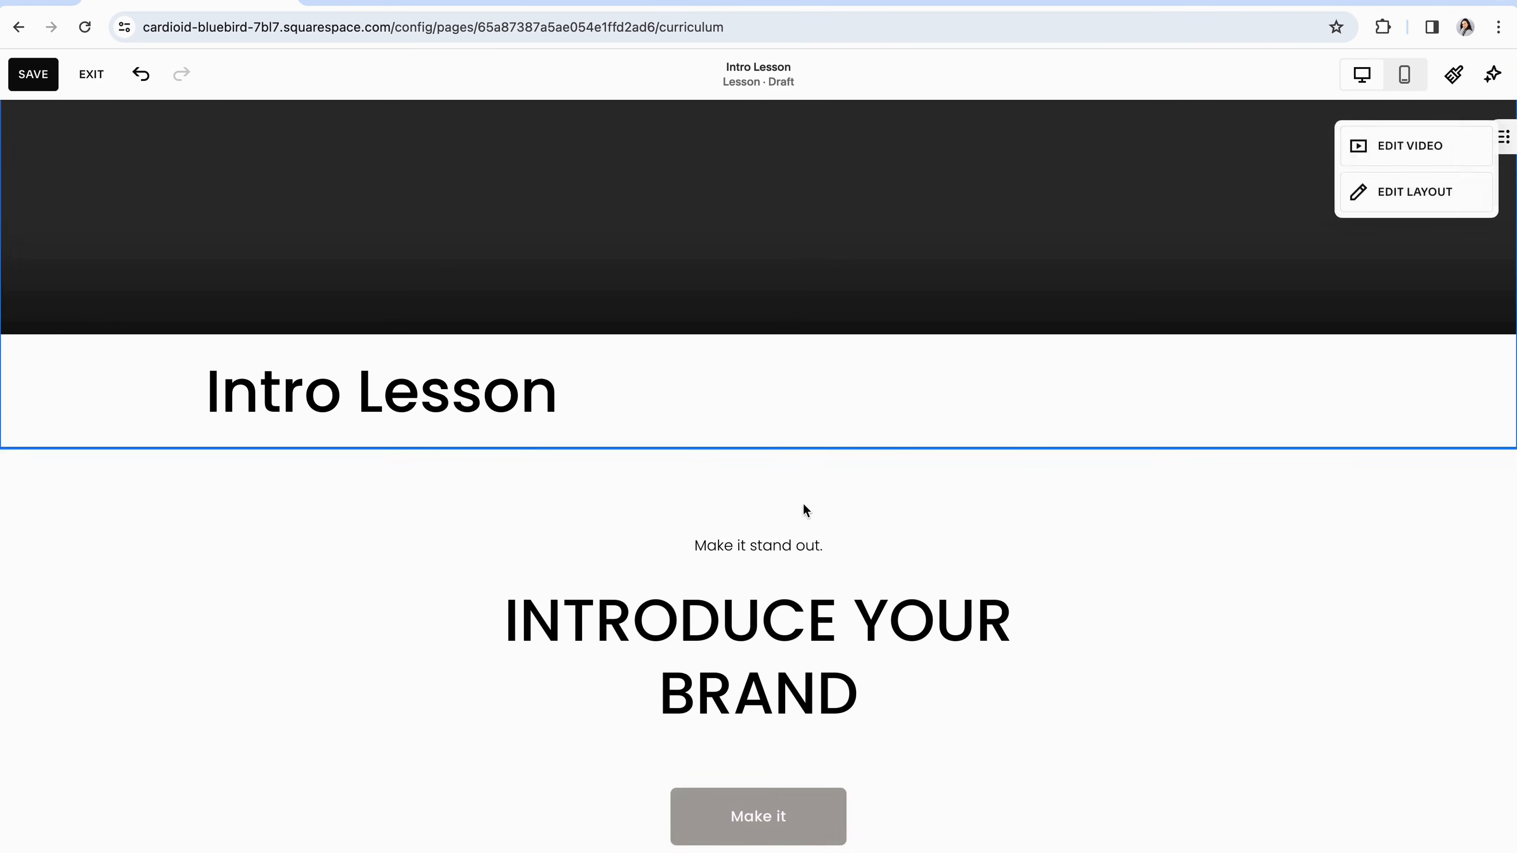
- Look over the added section, then save the Intro Lesson page and leave the editor
scroll(956, 525, "down", 4)
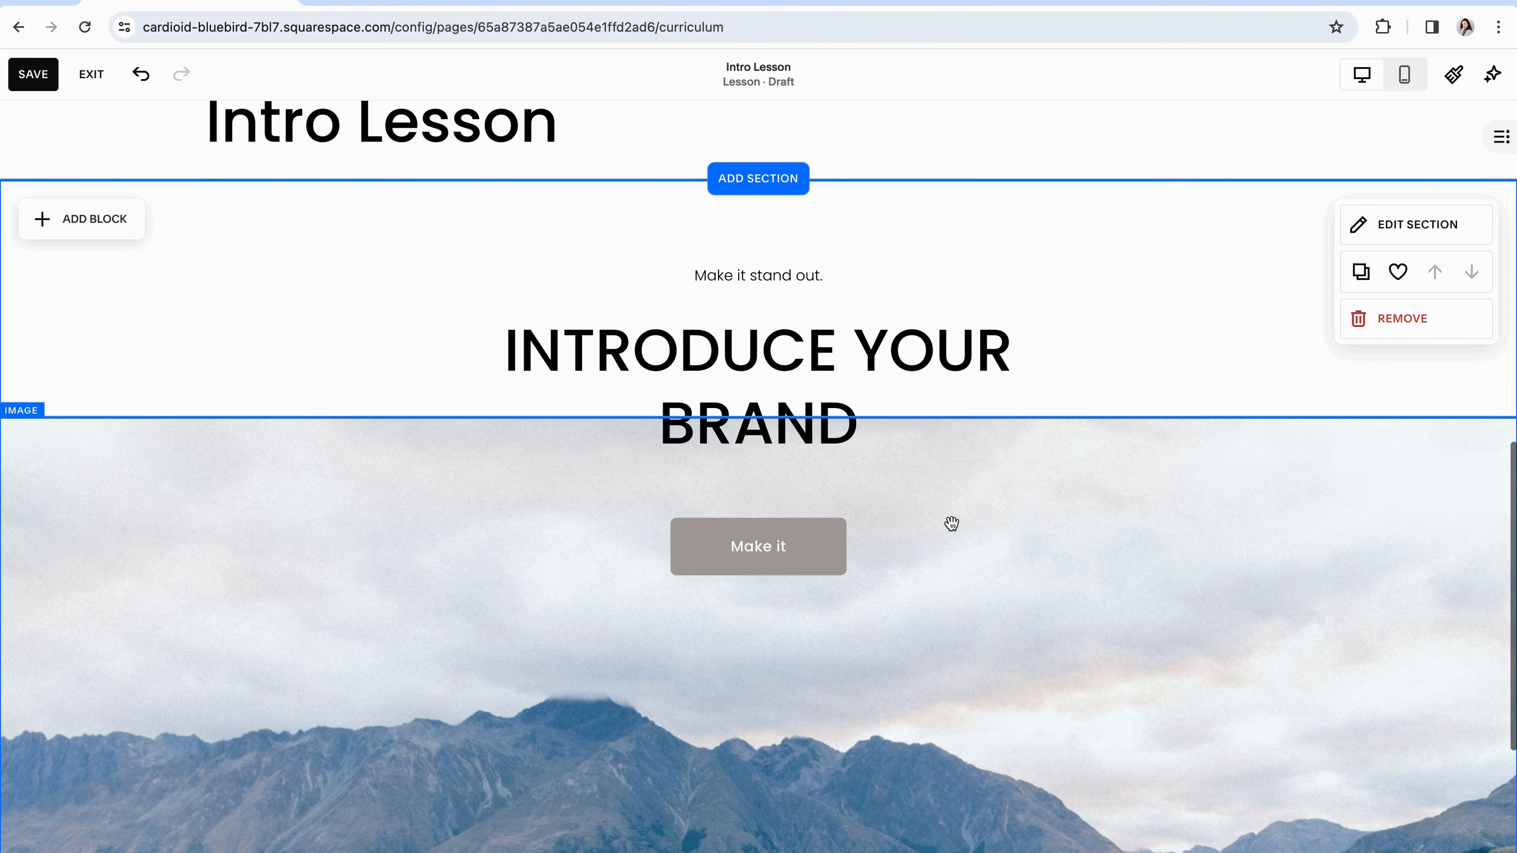
scroll(956, 523, "down", 4)
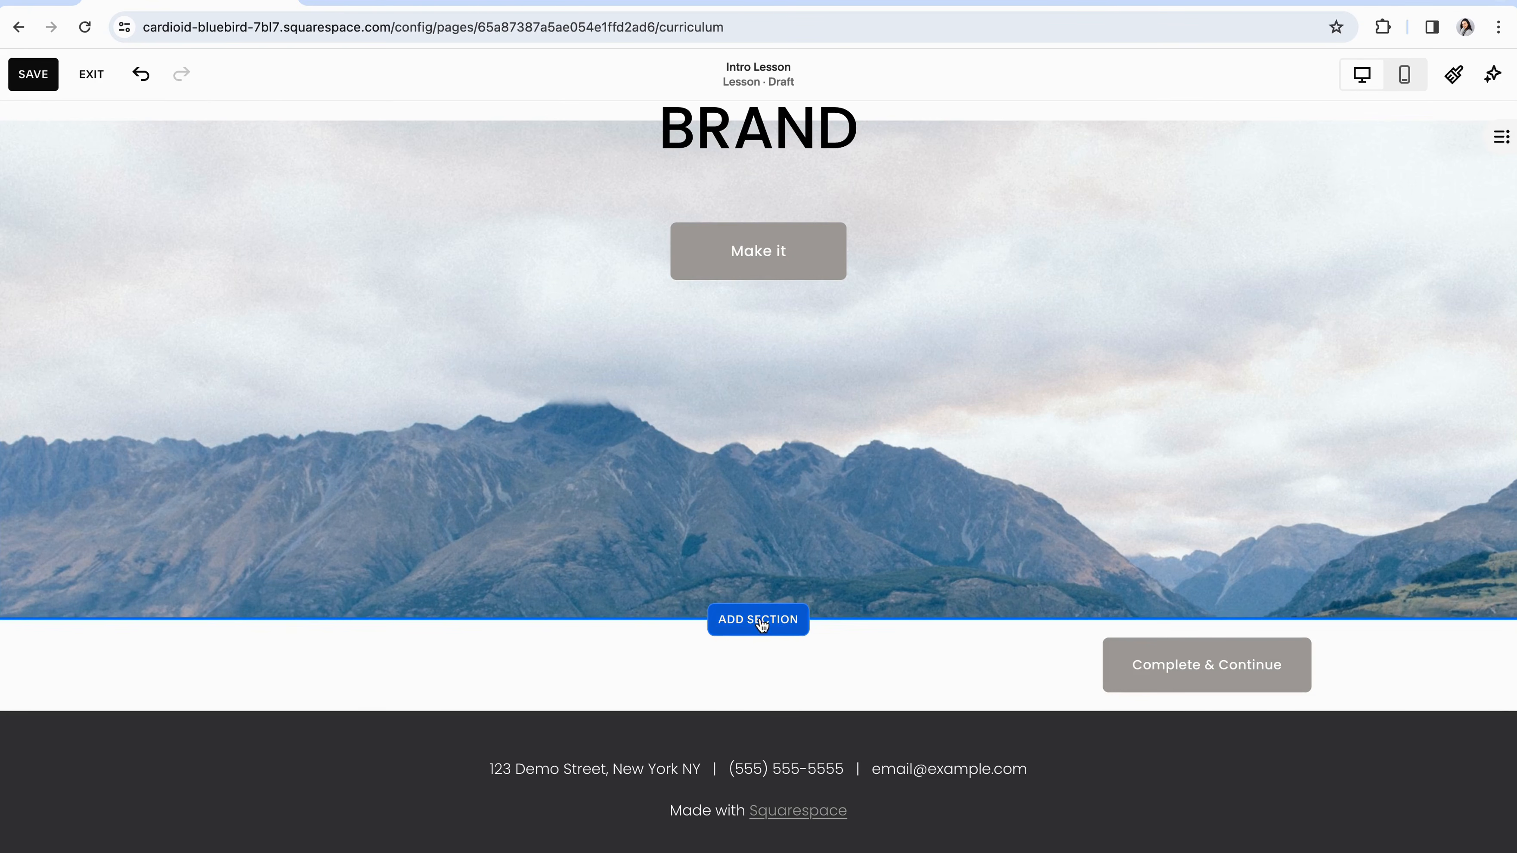
scroll(799, 637, "up", 9)
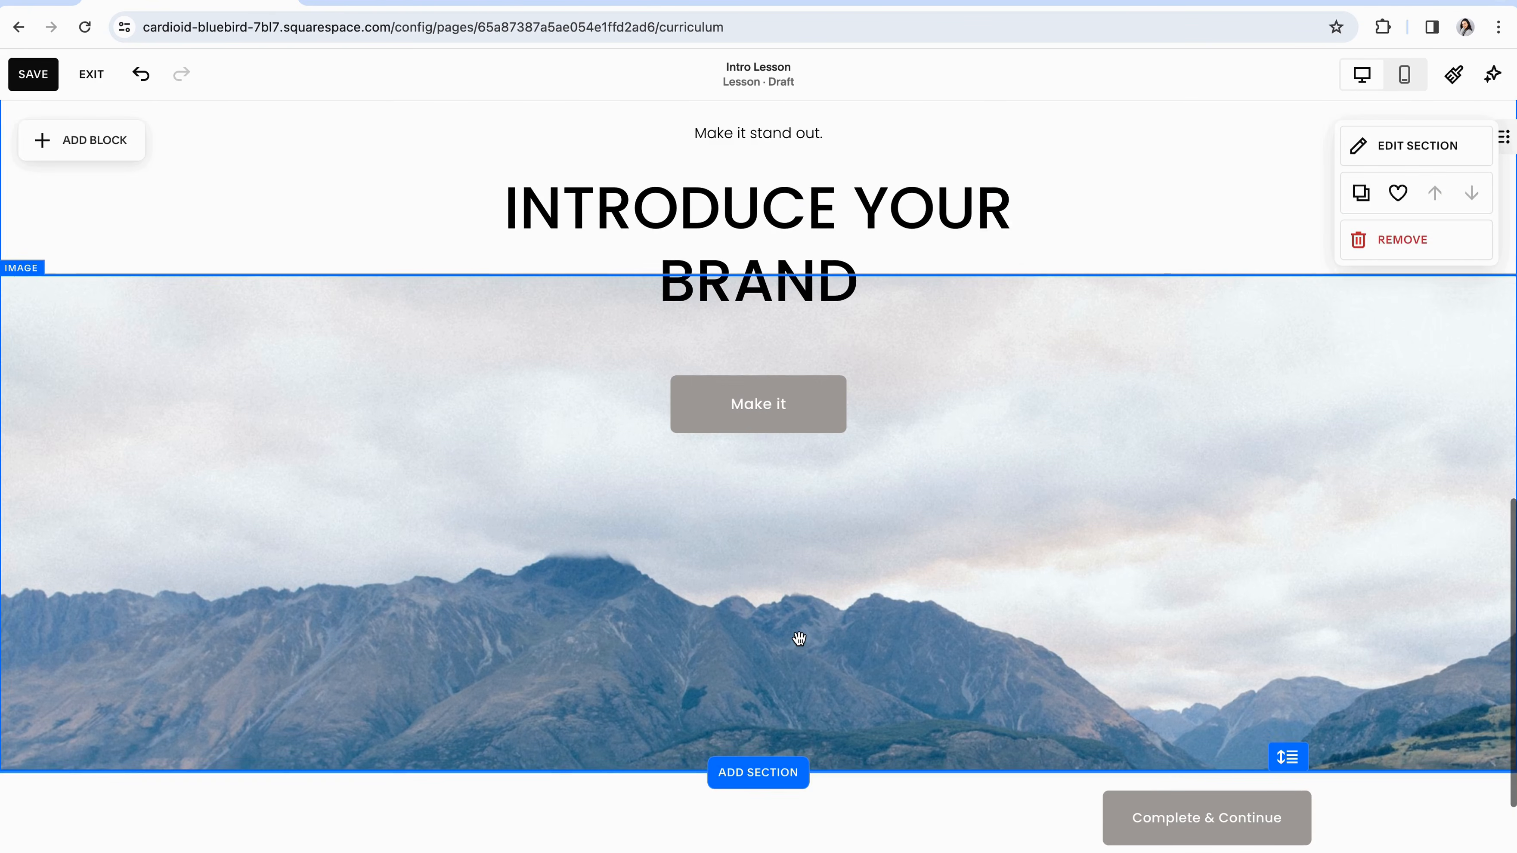
scroll(799, 637, "up", 10)
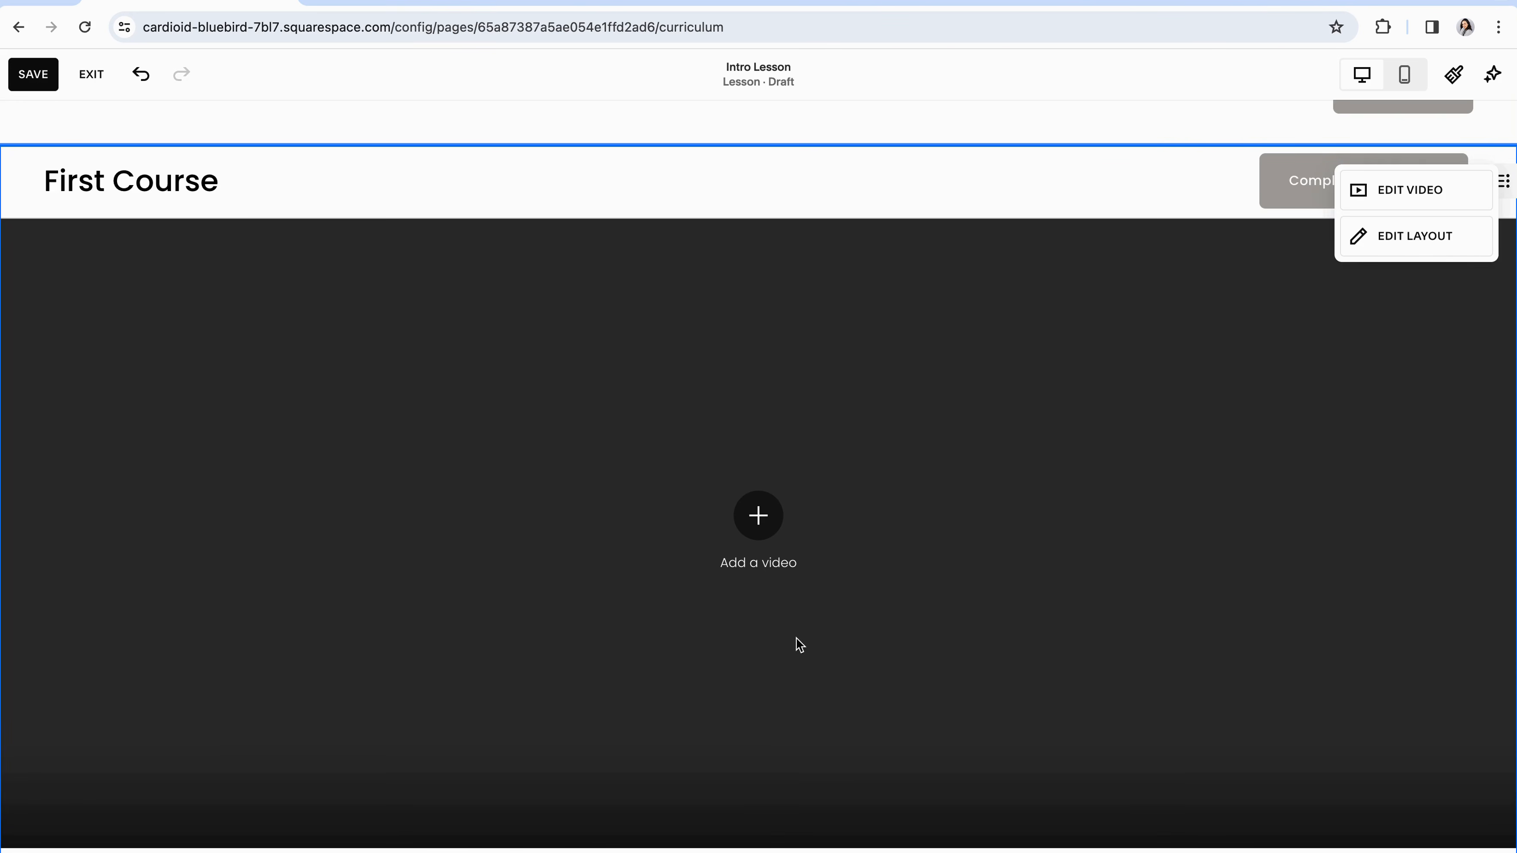
left_click(33, 74)
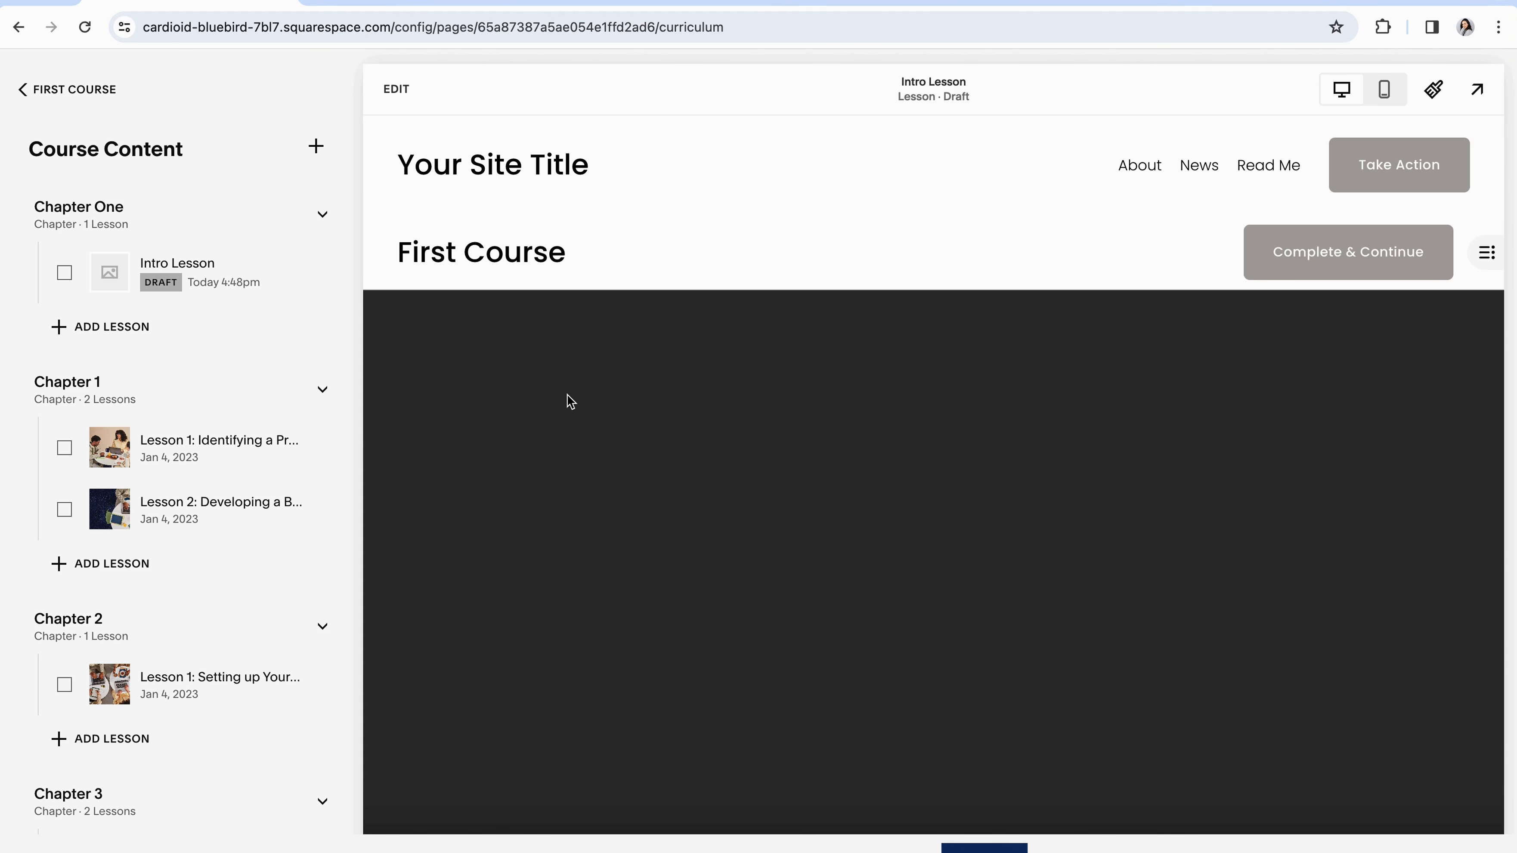
- Reopen Intro Lesson for editing and add a Button block to the intro section, centered below the "Introduce your brand" heading
left_click(397, 88)
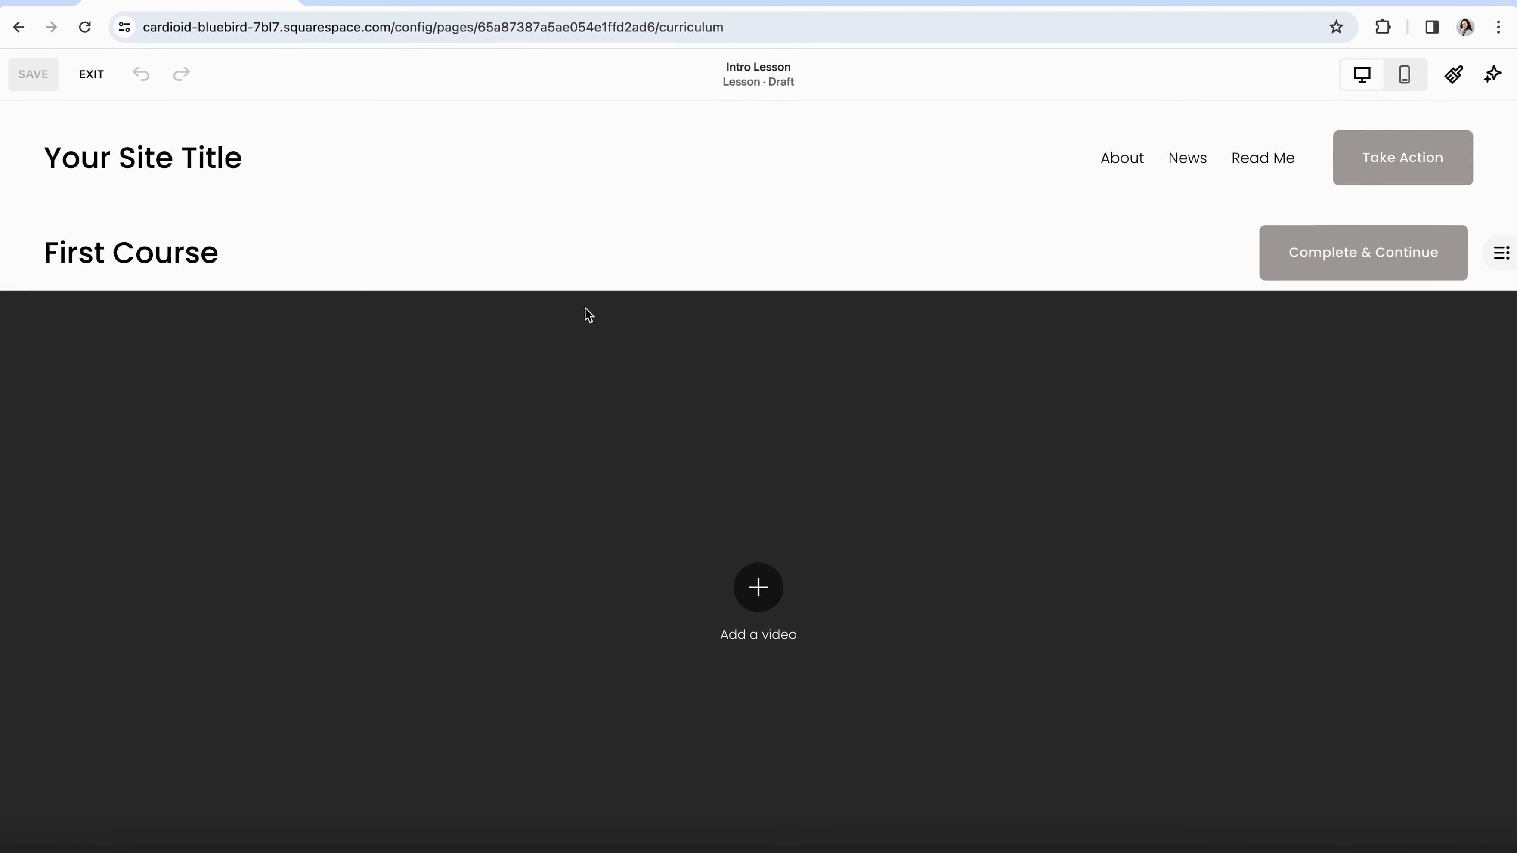
scroll(742, 563, "down", 10)
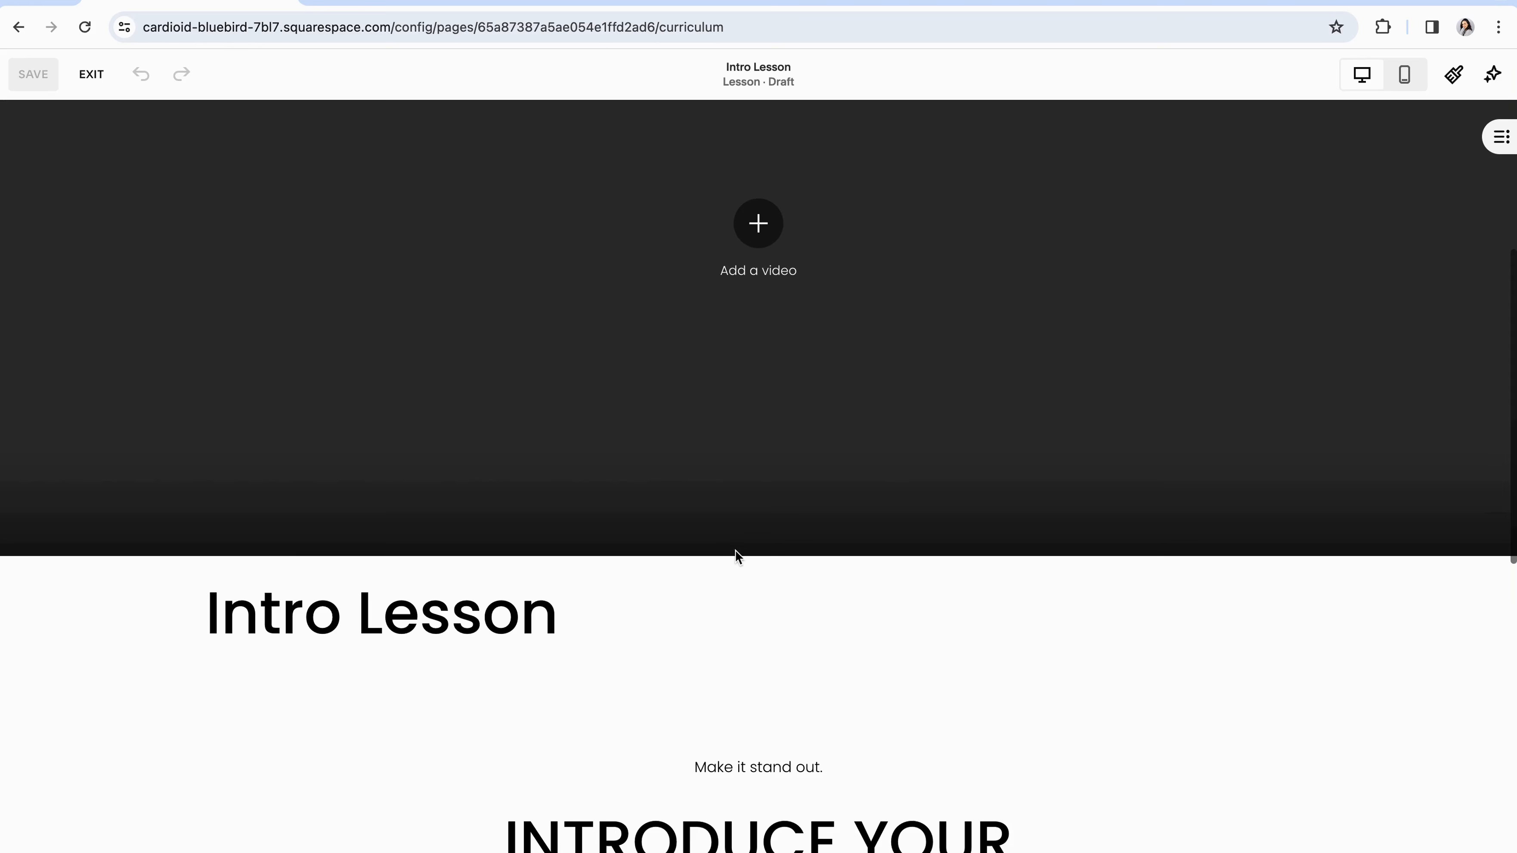
scroll(736, 551, "down", 5)
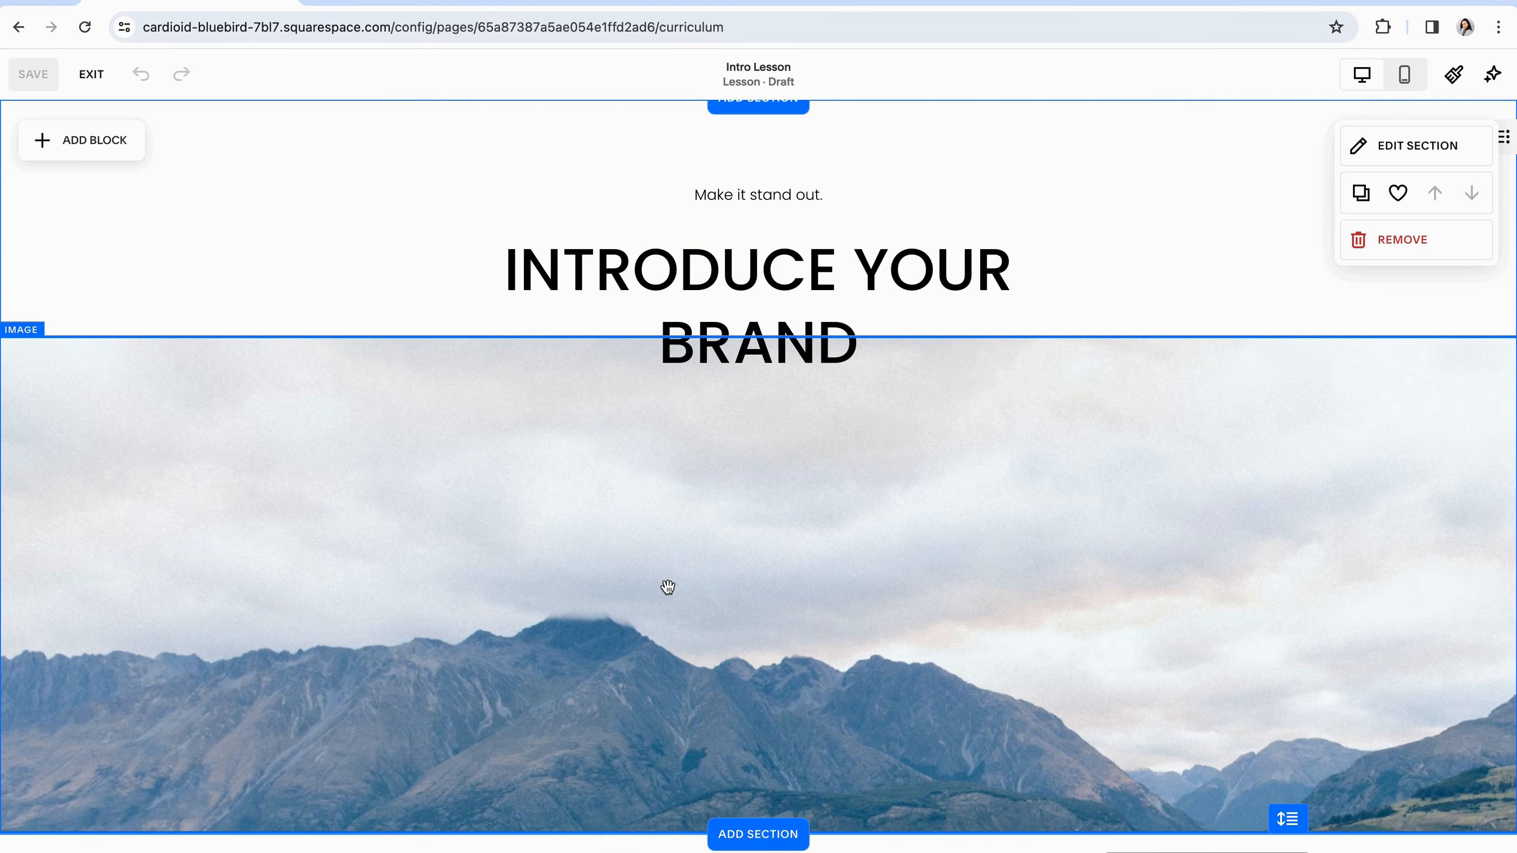
scroll(668, 587, "down", 1)
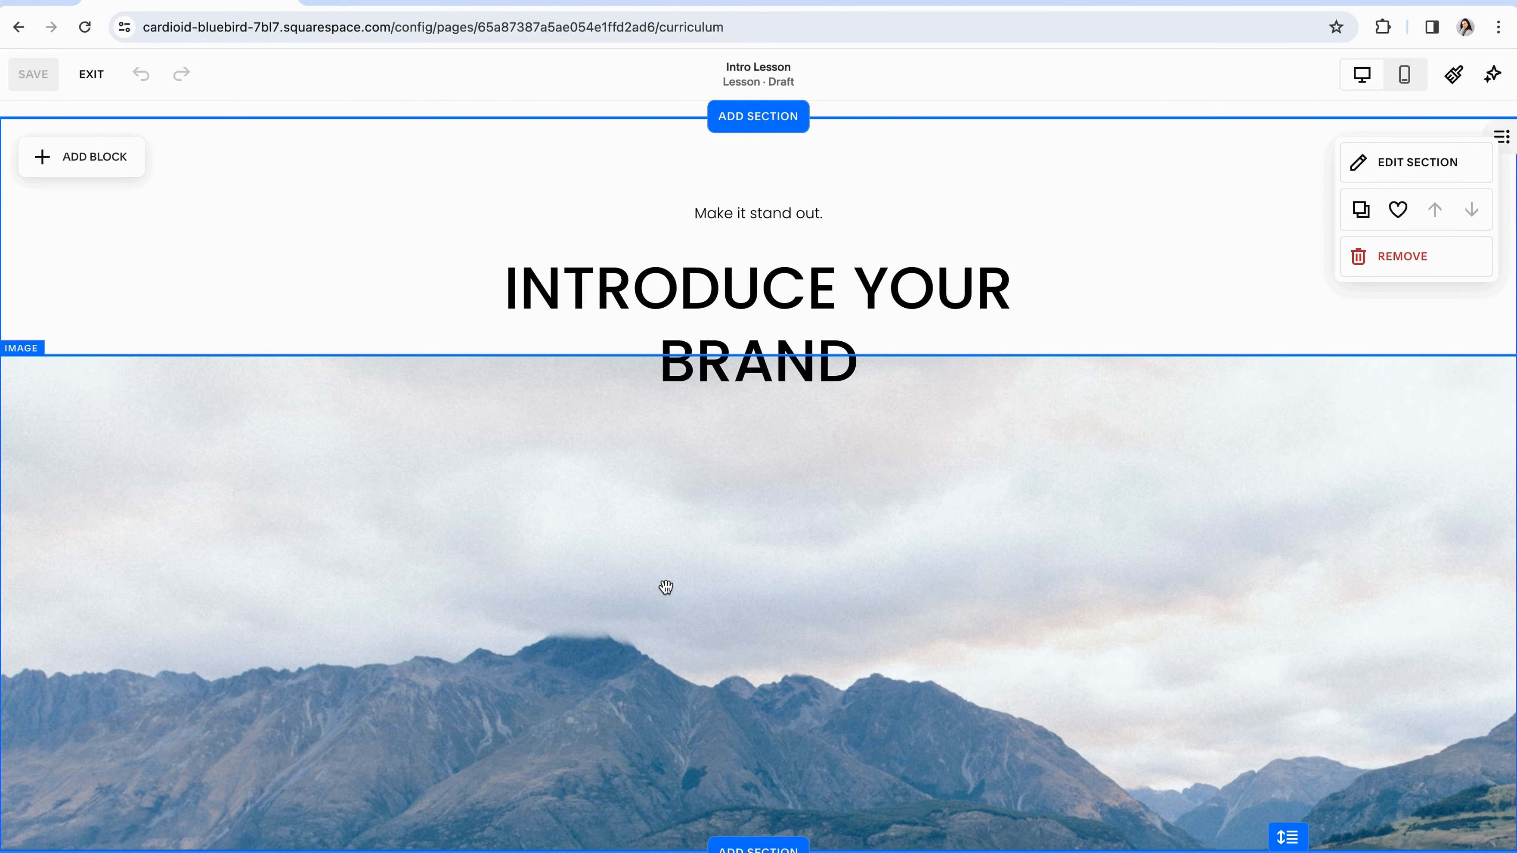
left_click(57, 157)
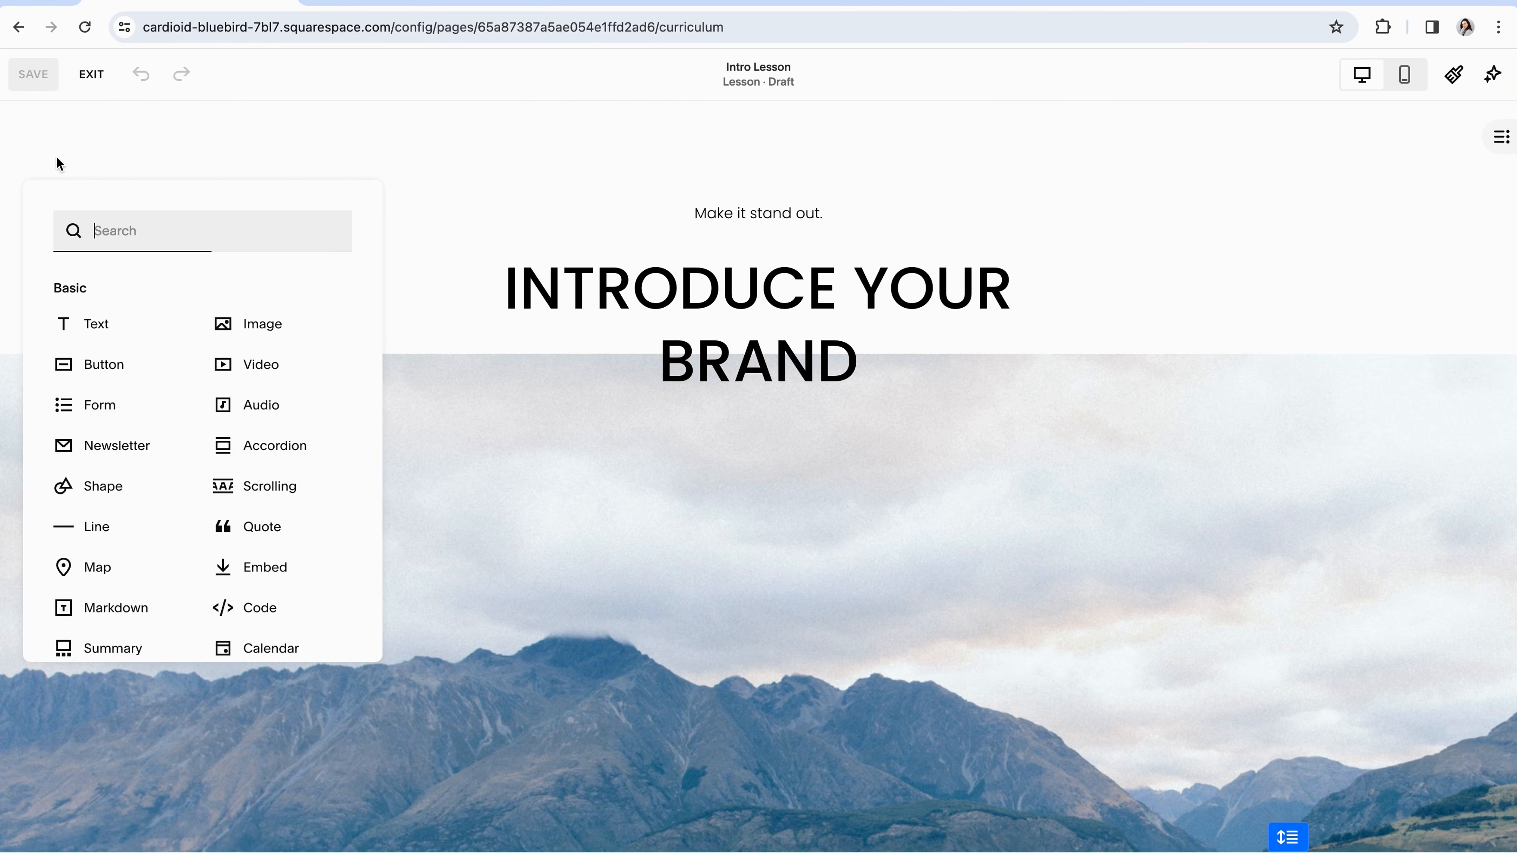
left_click(100, 365)
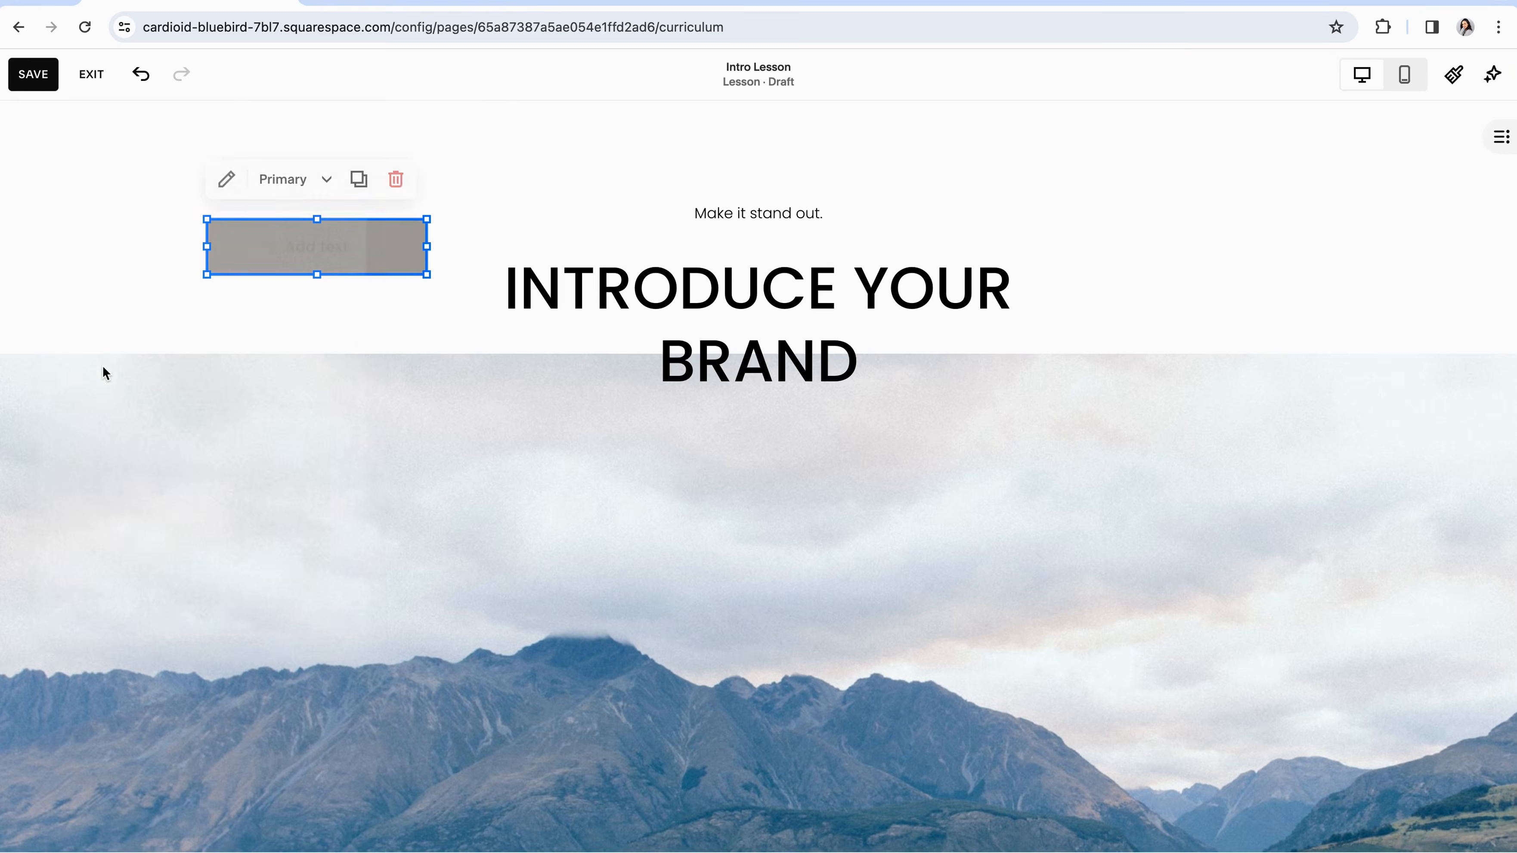
left_click_drag(261, 276, 711, 454)
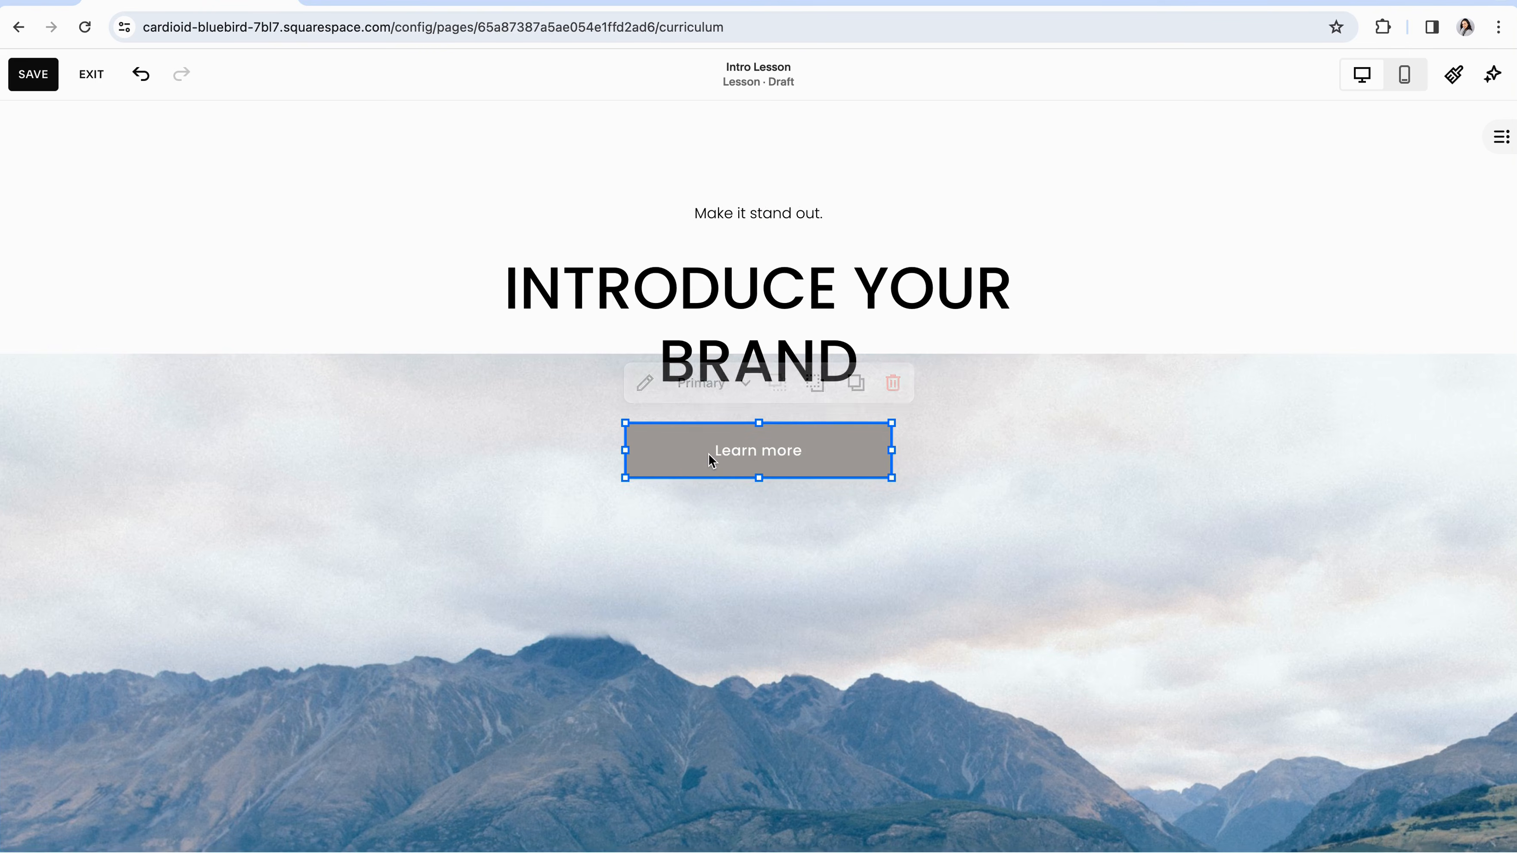
- Change the text of the button below the "Introduce your brand" heading to "Get Your Workbook"
left_click(644, 382)
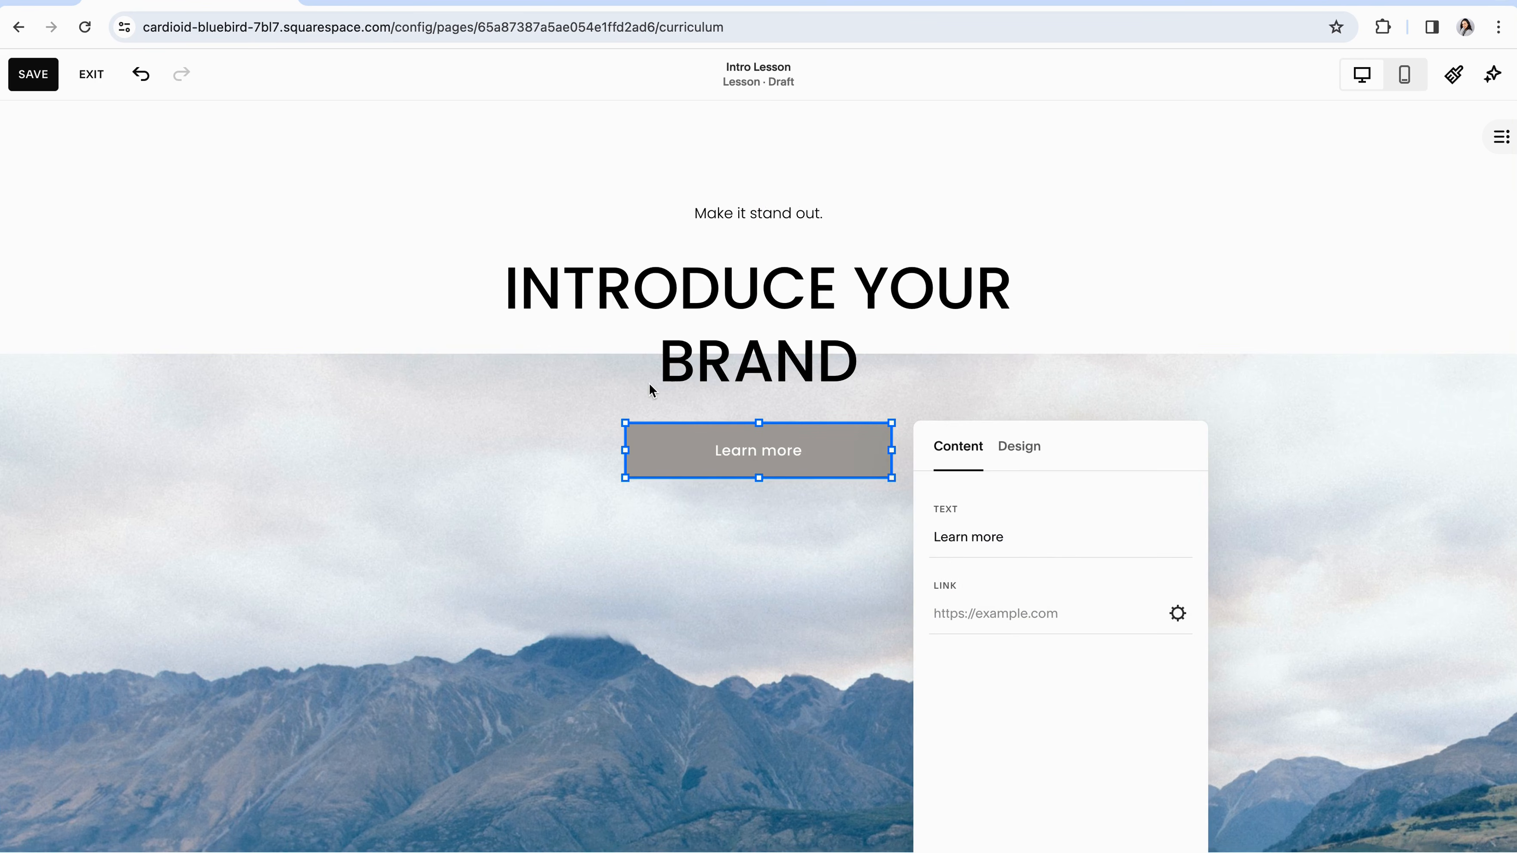
left_click(966, 536)
left_click_drag(1016, 535, 909, 536)
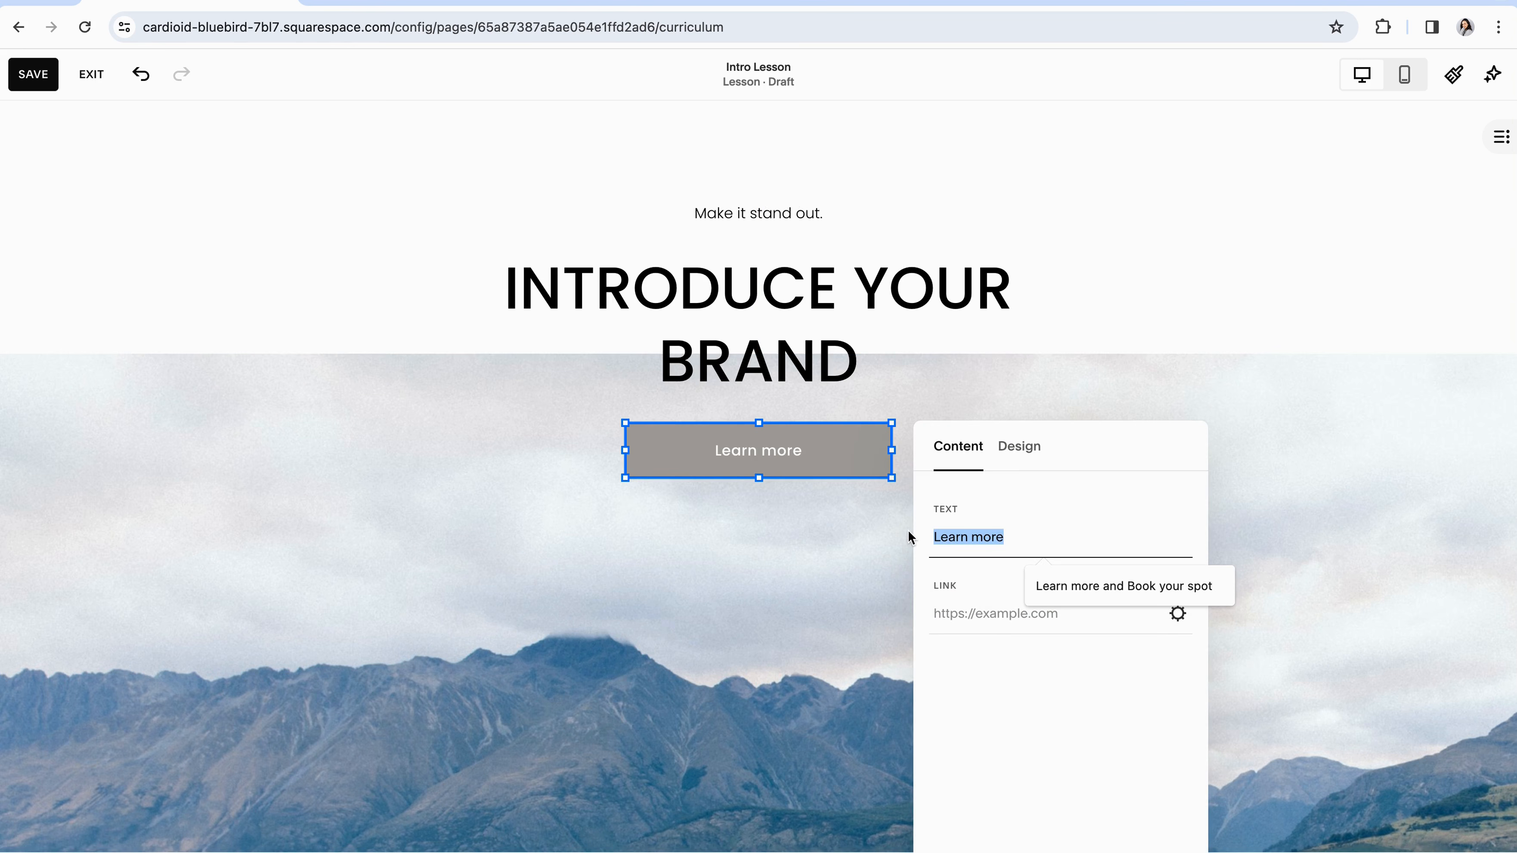
type("Get Your Work")
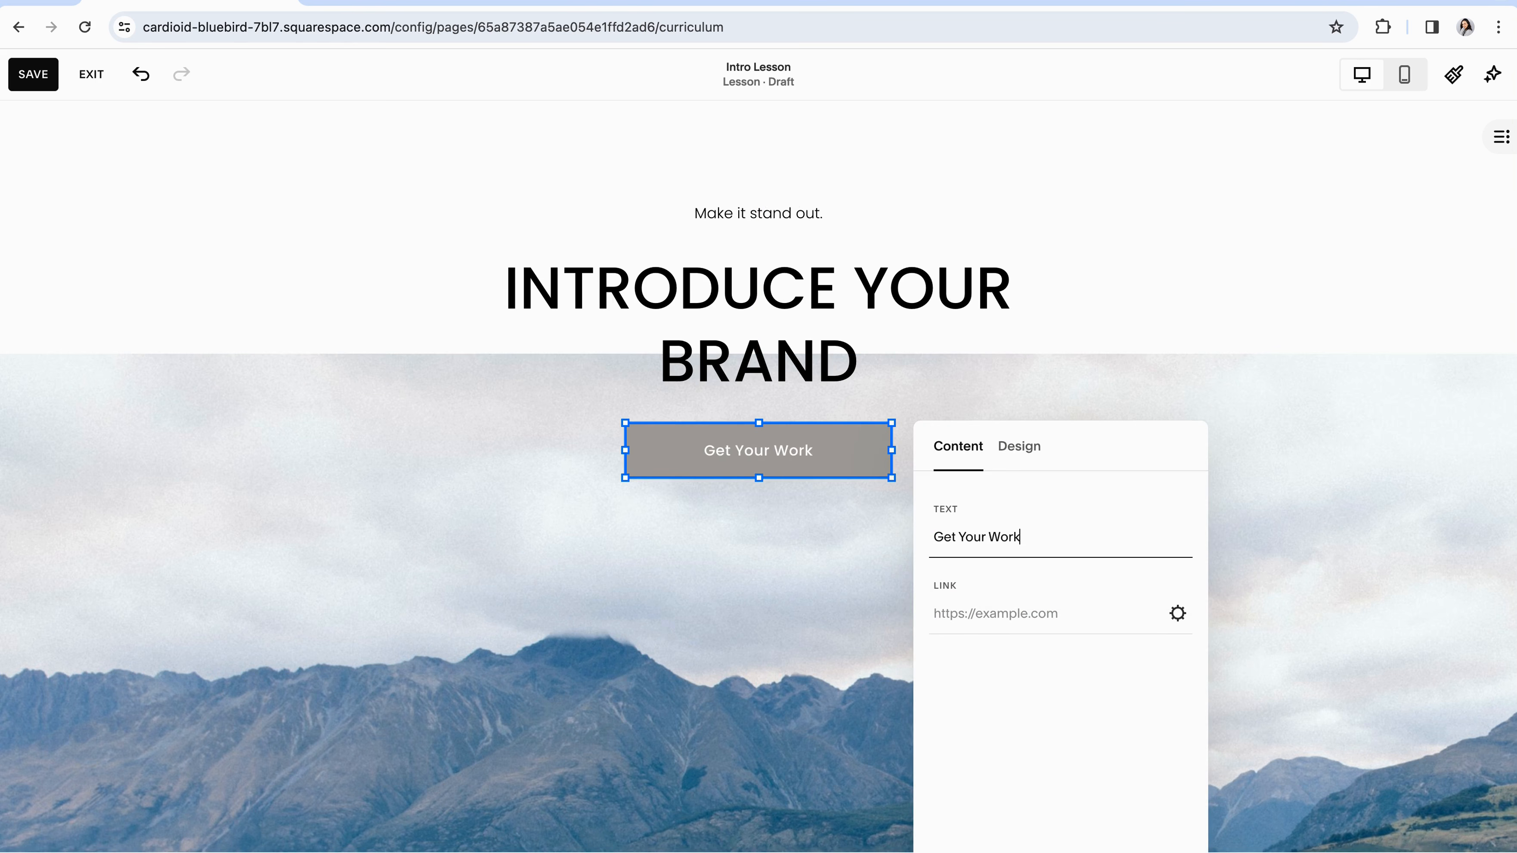
type("book")
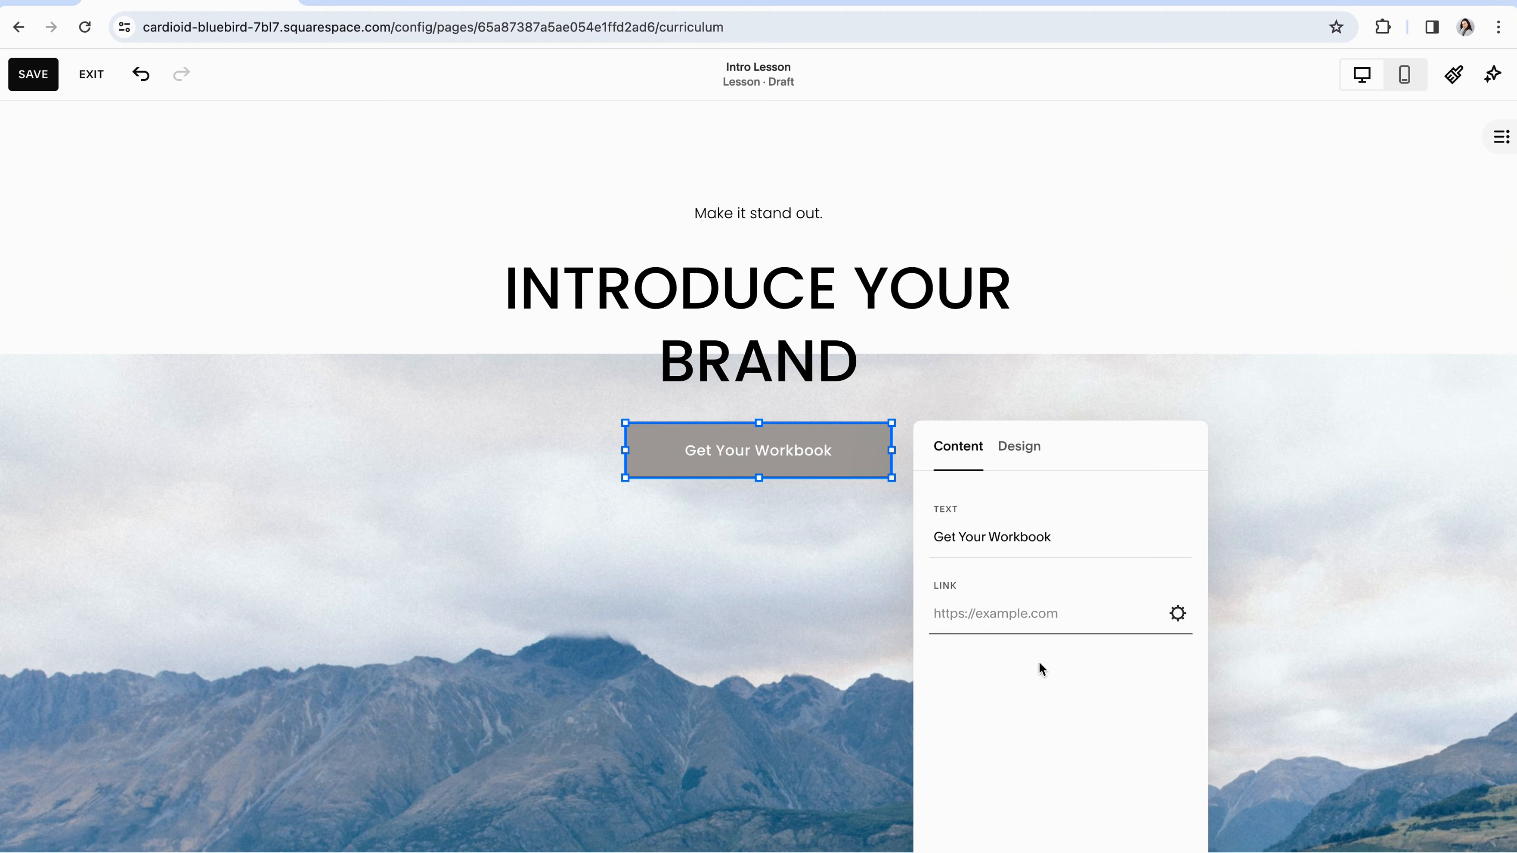
- Review the button's link options, including the file upload option, and its design settings without changing them
left_click(1179, 616)
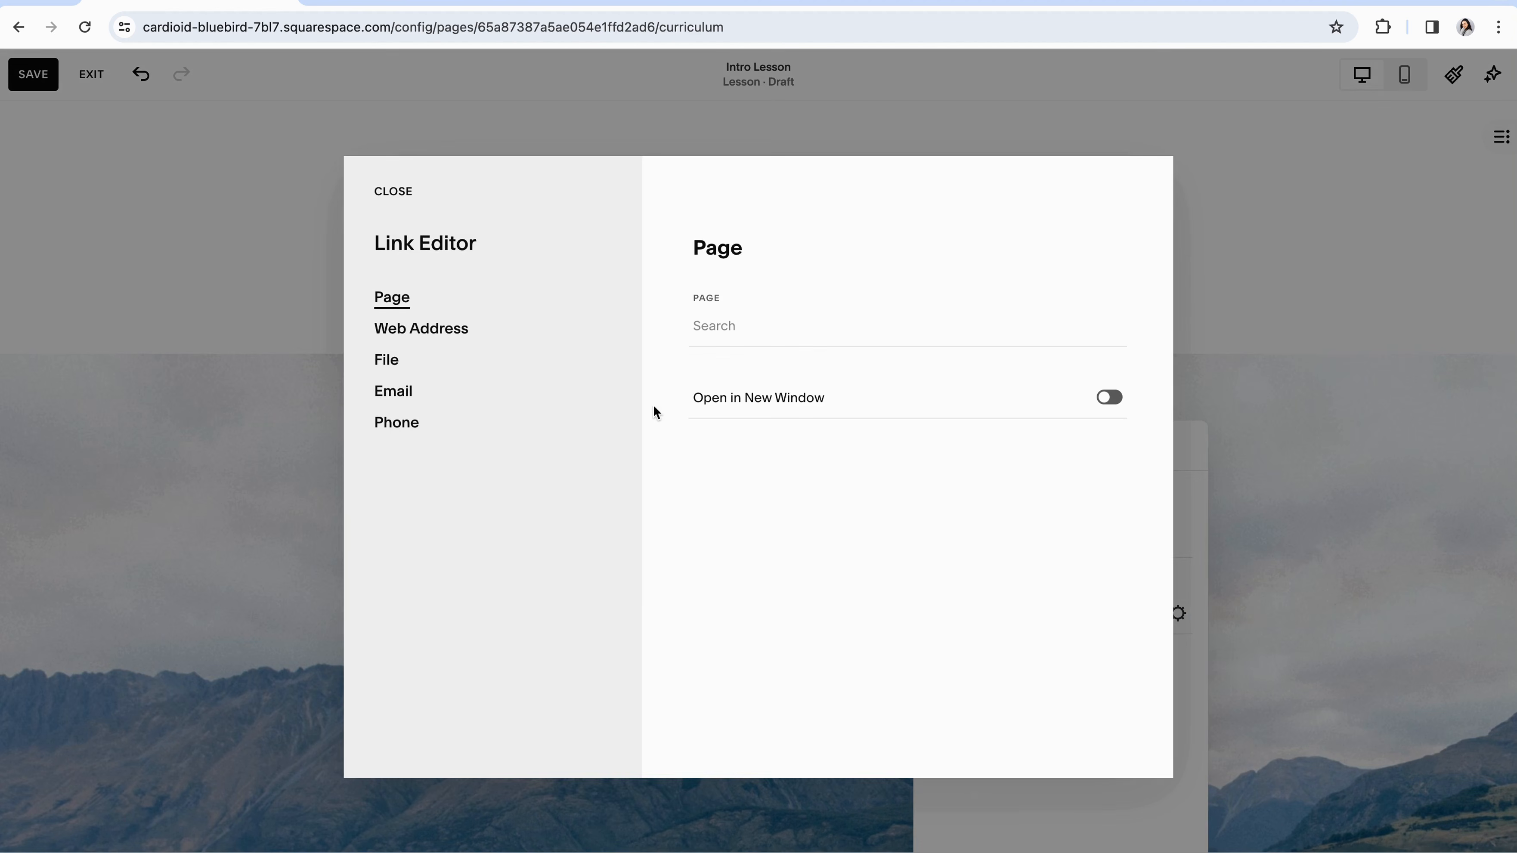
left_click(385, 366)
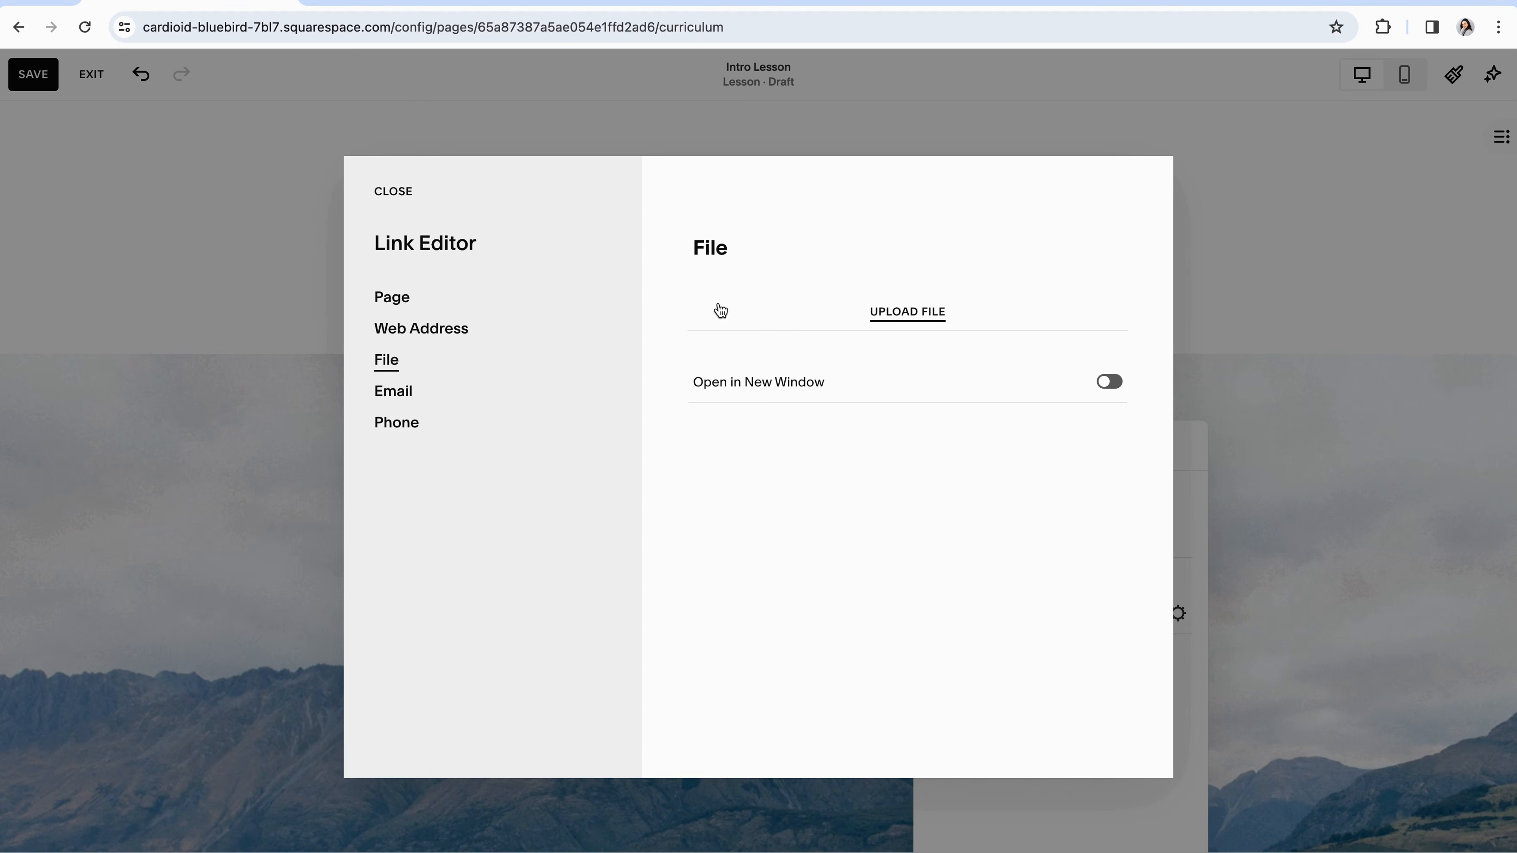
left_click(396, 191)
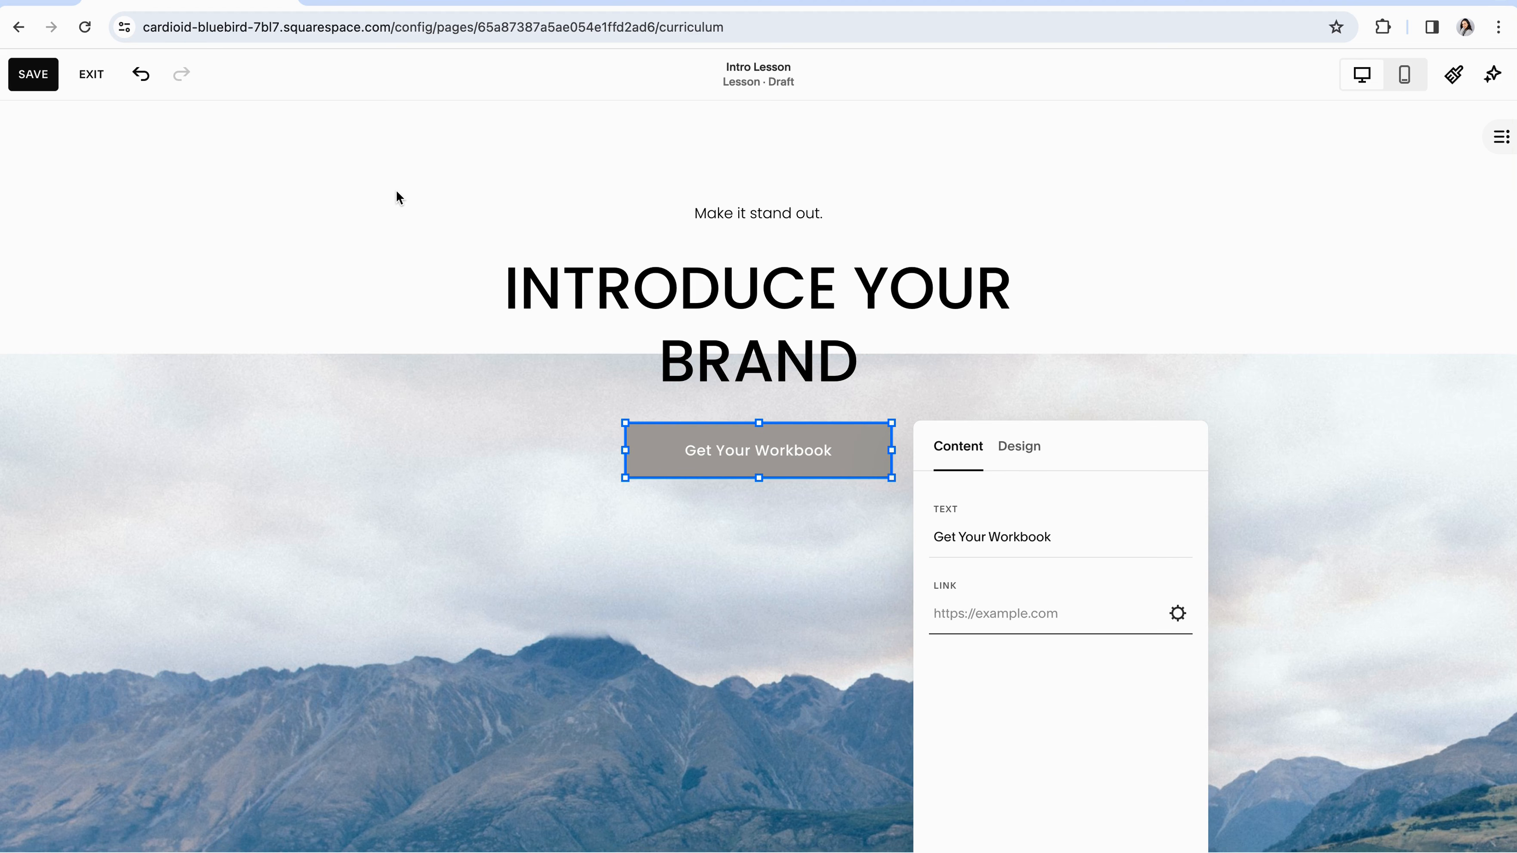
left_click(1020, 447)
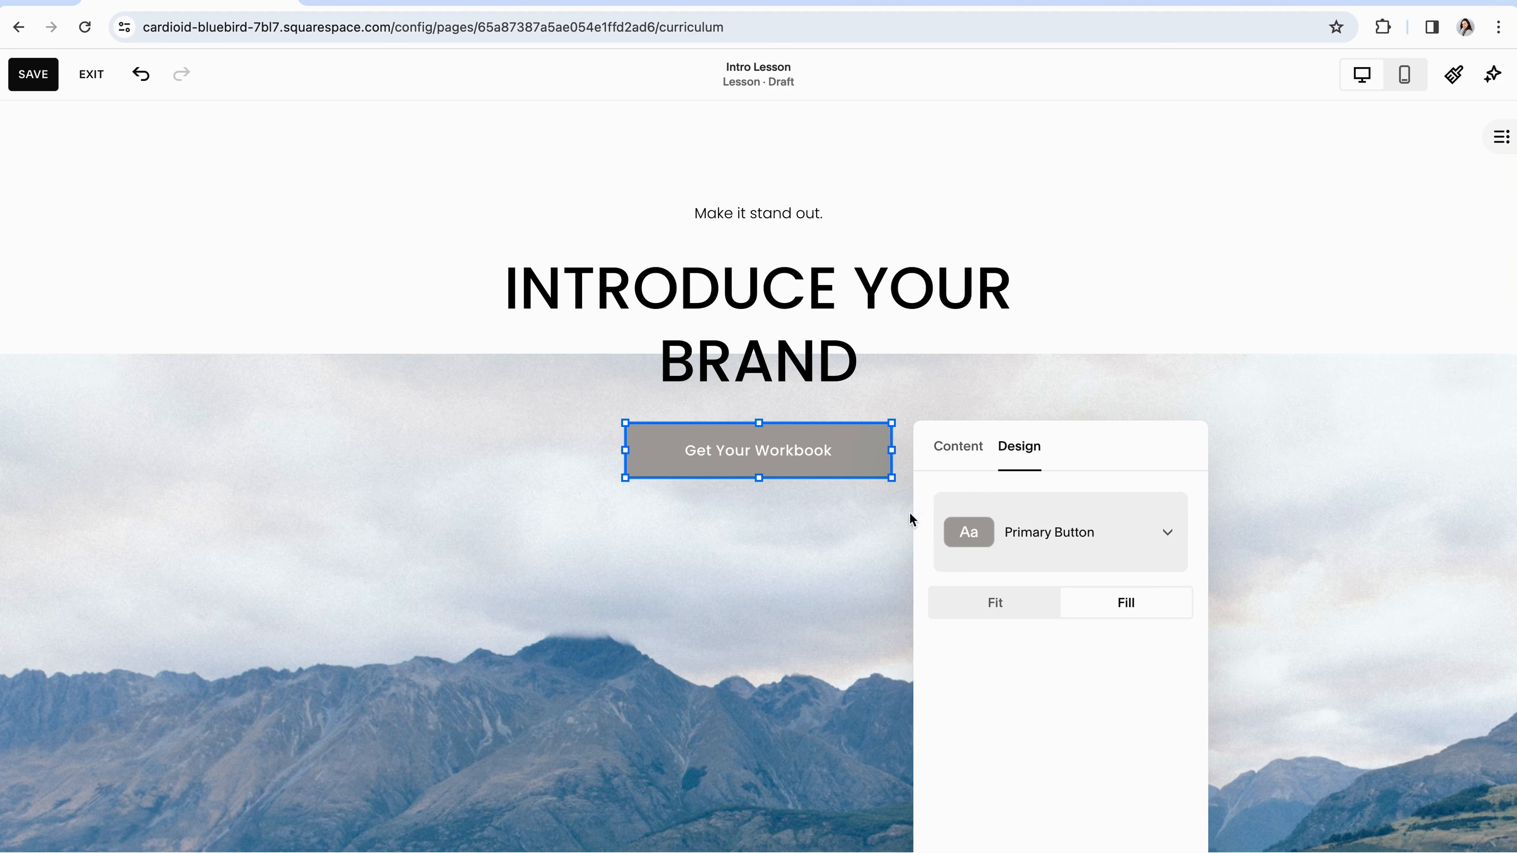
left_click(848, 547)
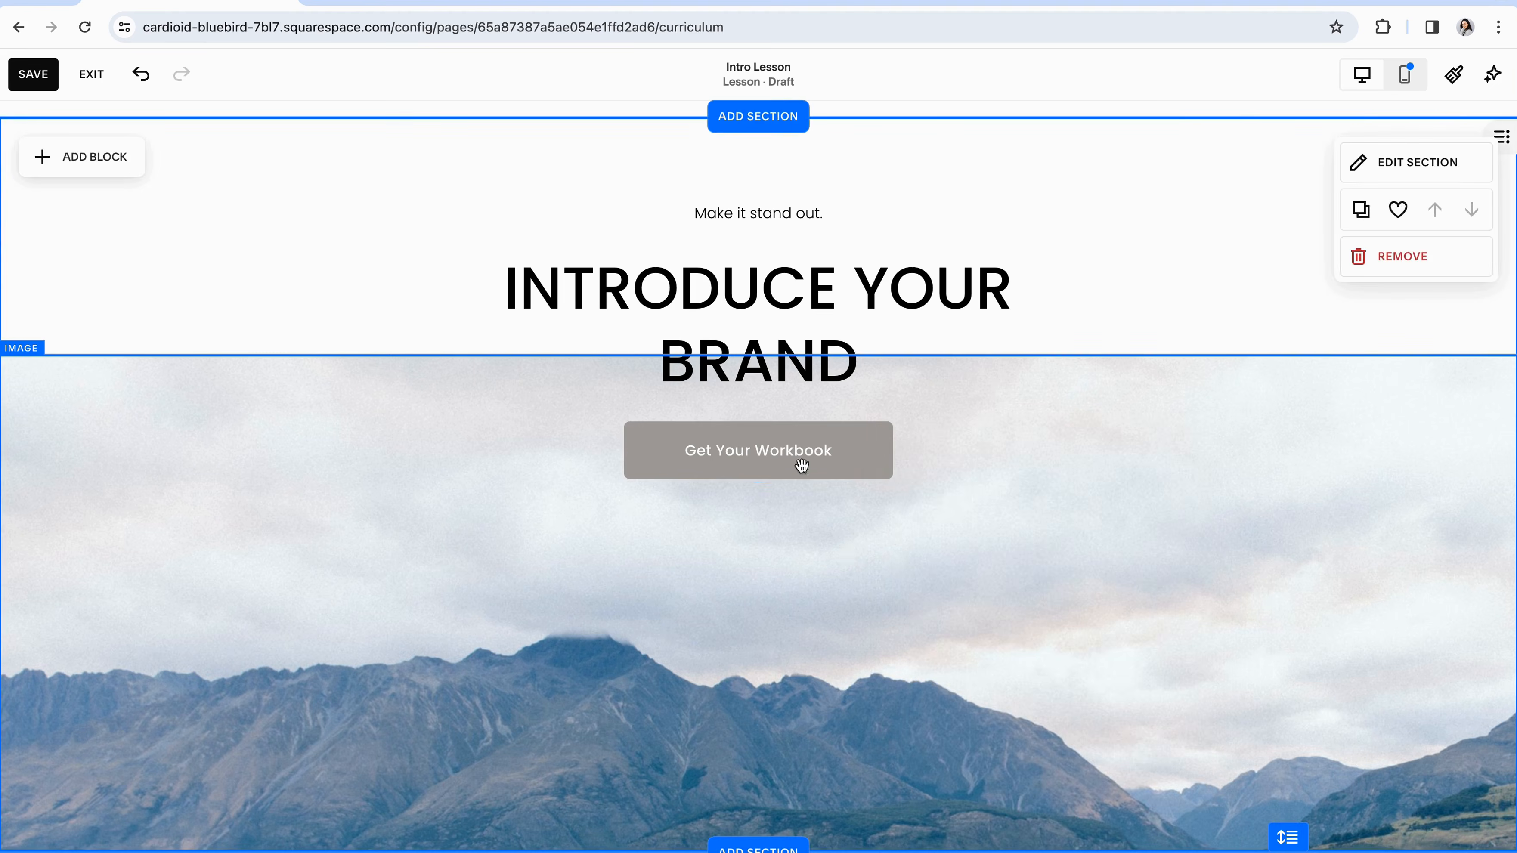
- Save the Intro Lesson page, leave the editor, and check the "Get Your Workbook" button in the lesson preview
left_click(41, 82)
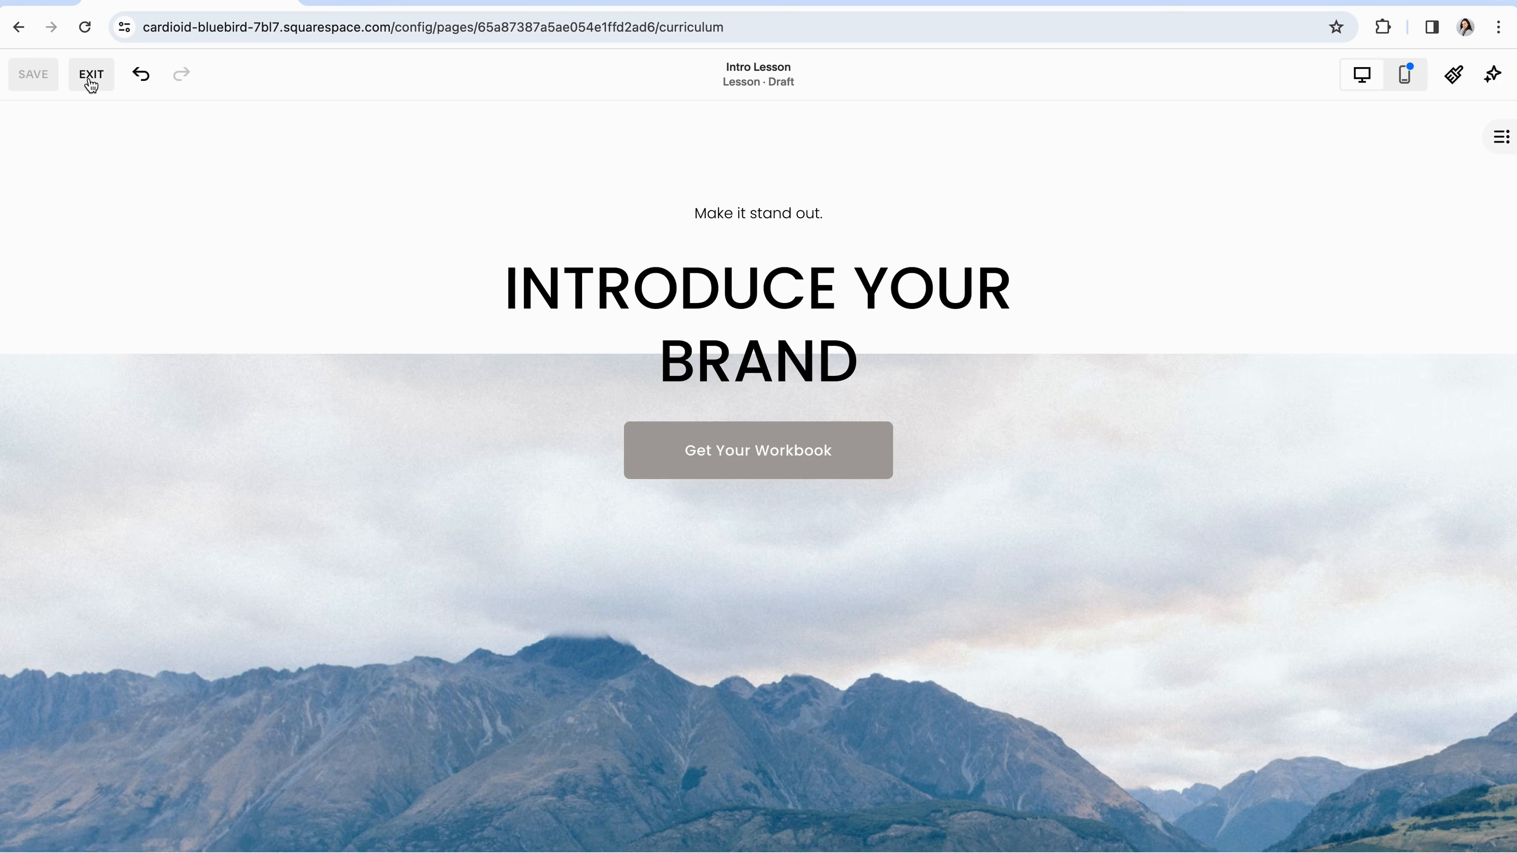
left_click(91, 74)
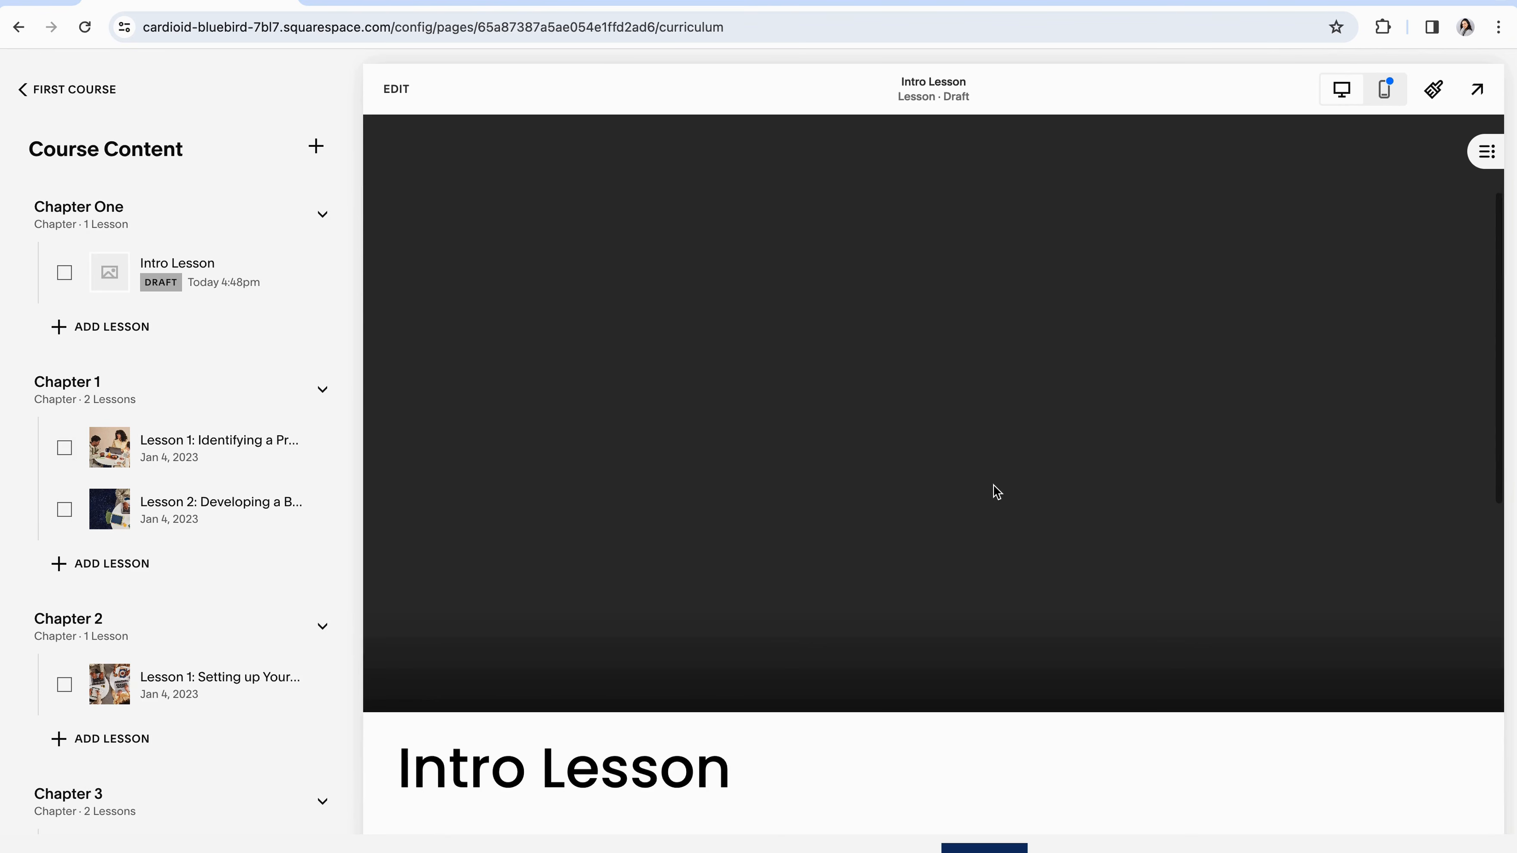
scroll(996, 492, "down", 10)
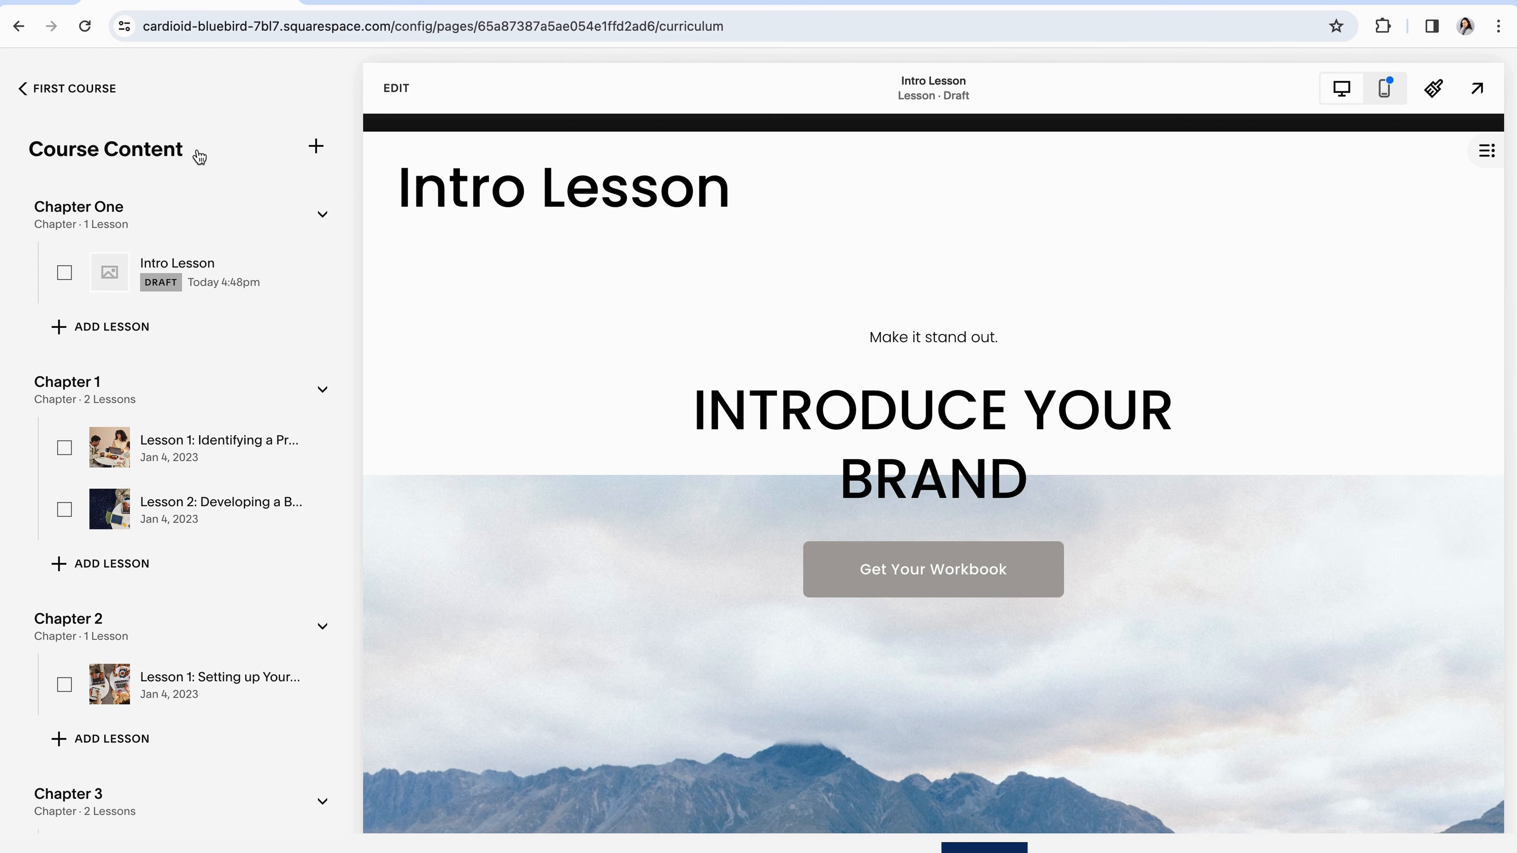
- Return to First Course and examine its Course Overview page, including the banner, introduction, progress bar, and chapter and lesson lists
left_click(78, 94)
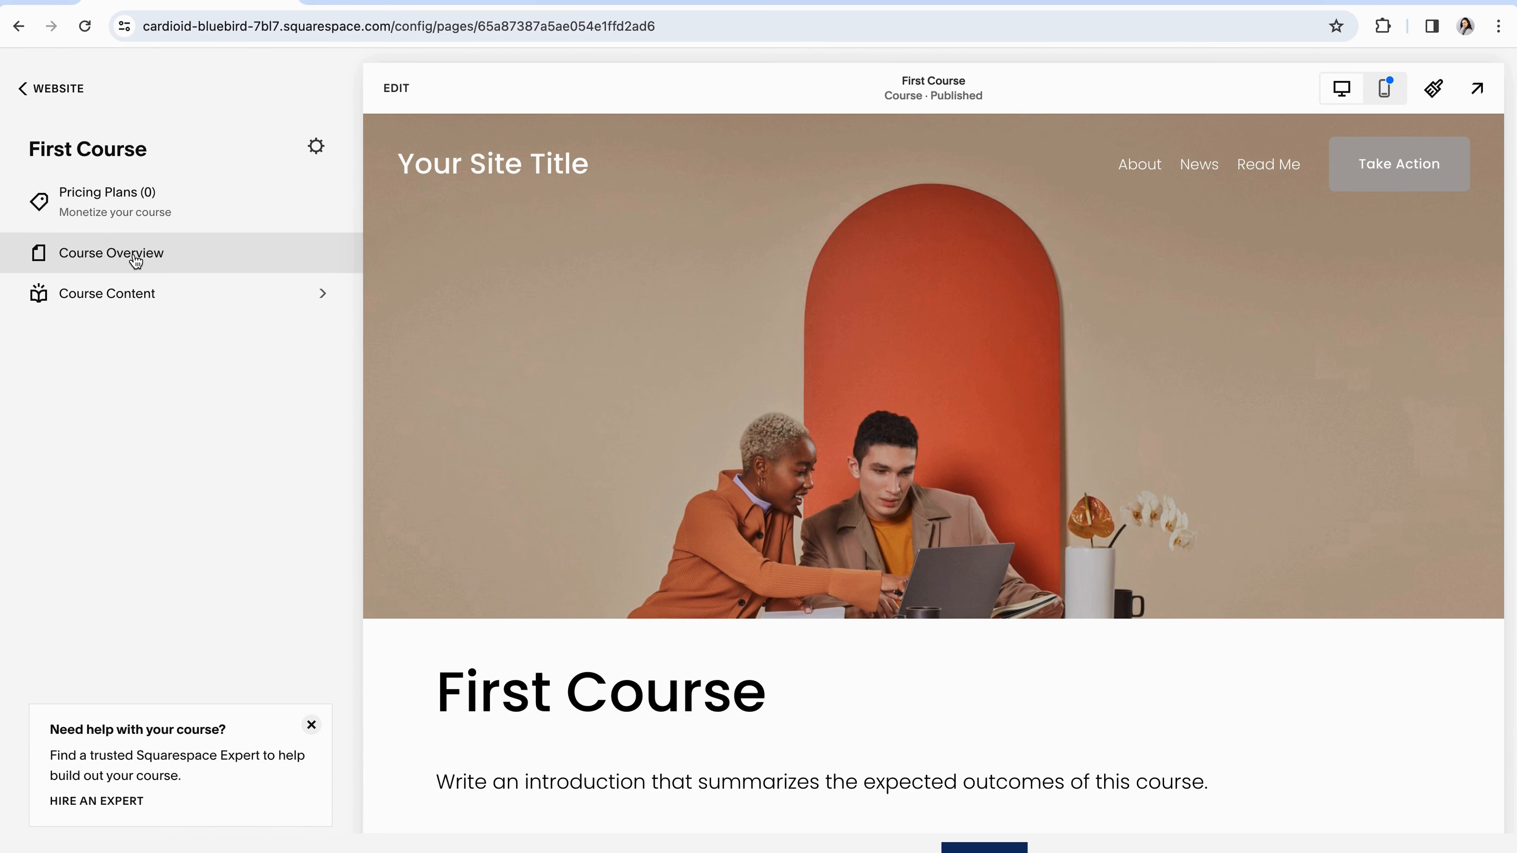
scroll(968, 544, "down", 6)
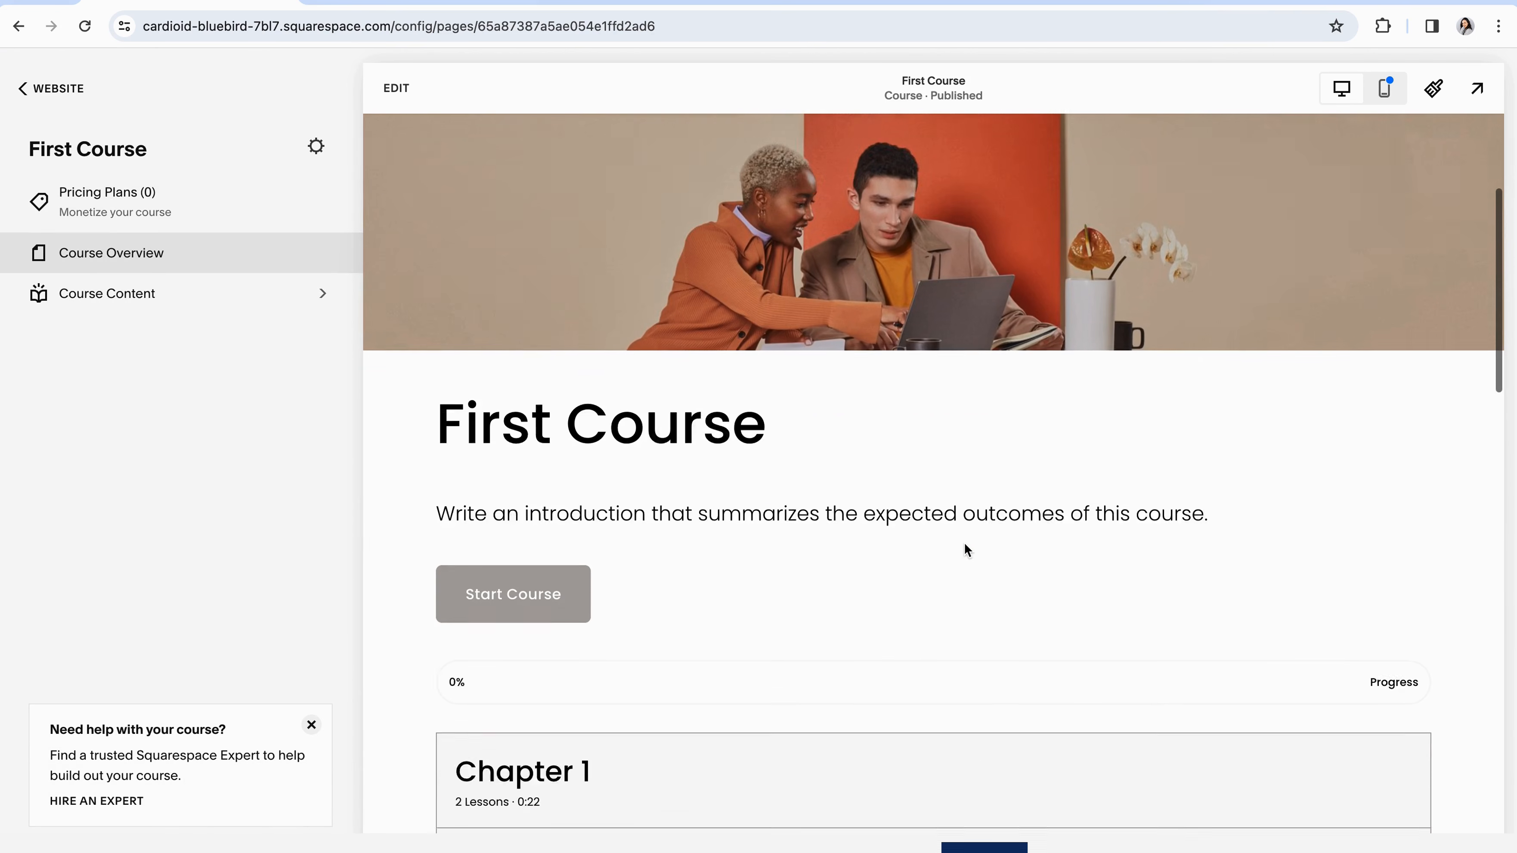
scroll(954, 546, "down", 4)
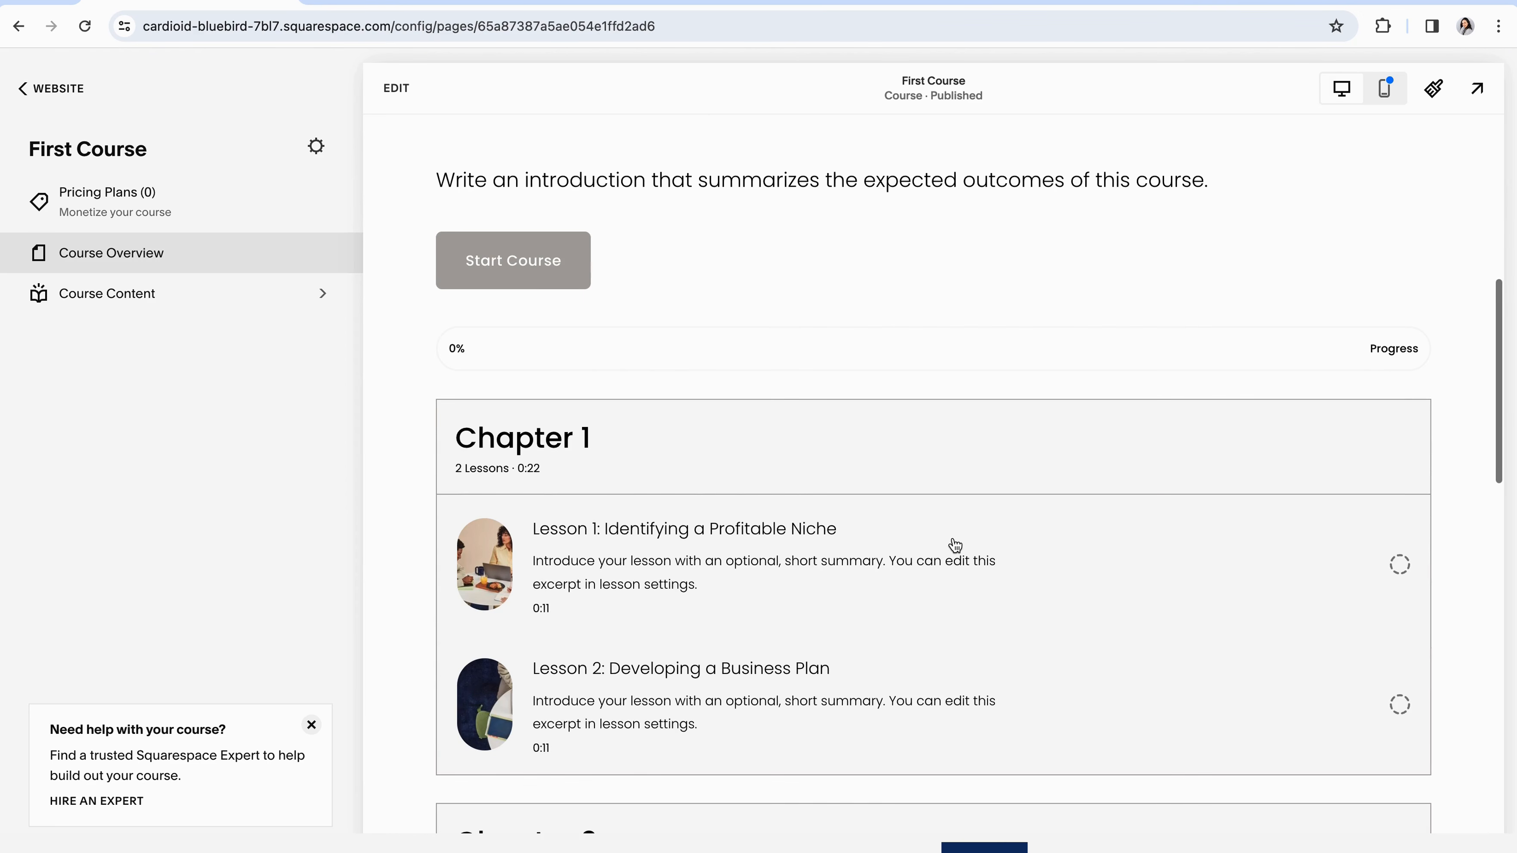
scroll(955, 545, "down", 2)
scroll(955, 546, "down", 4)
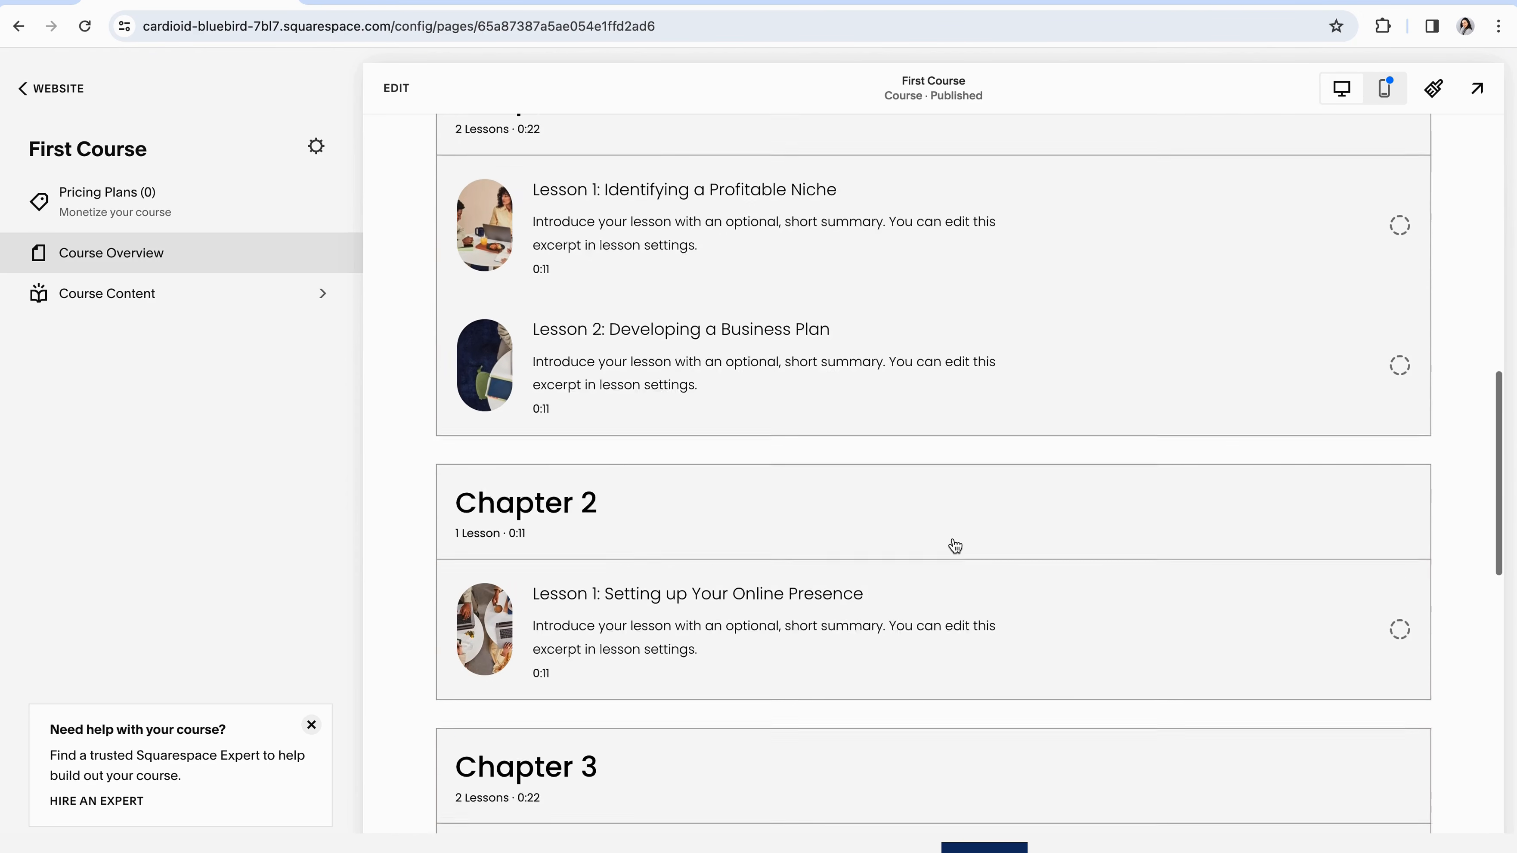
scroll(954, 545, "down", 7)
scroll(955, 545, "up", 9)
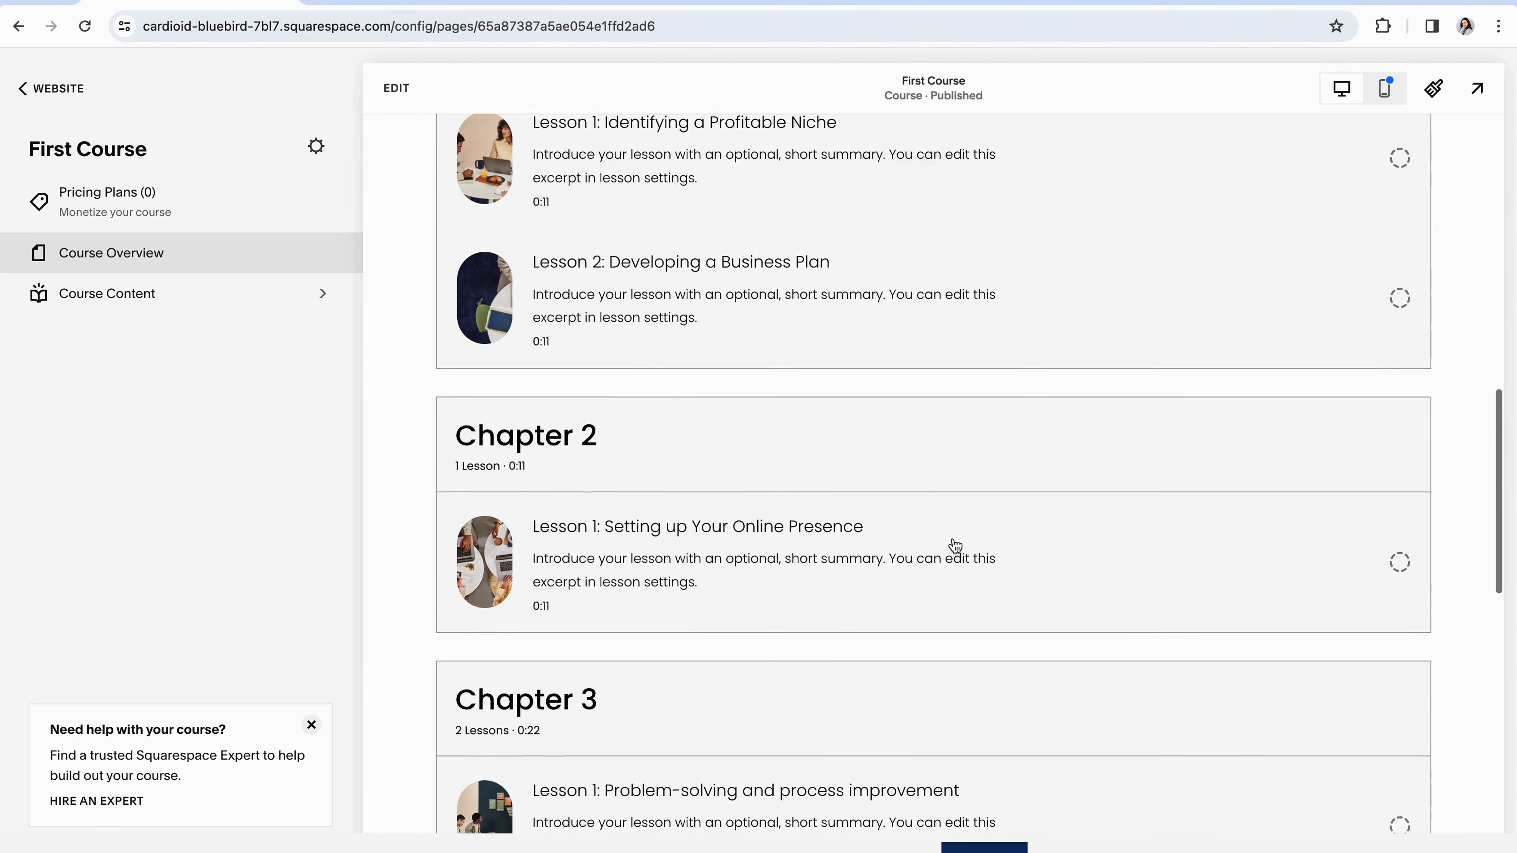
scroll(954, 541, "up", 4)
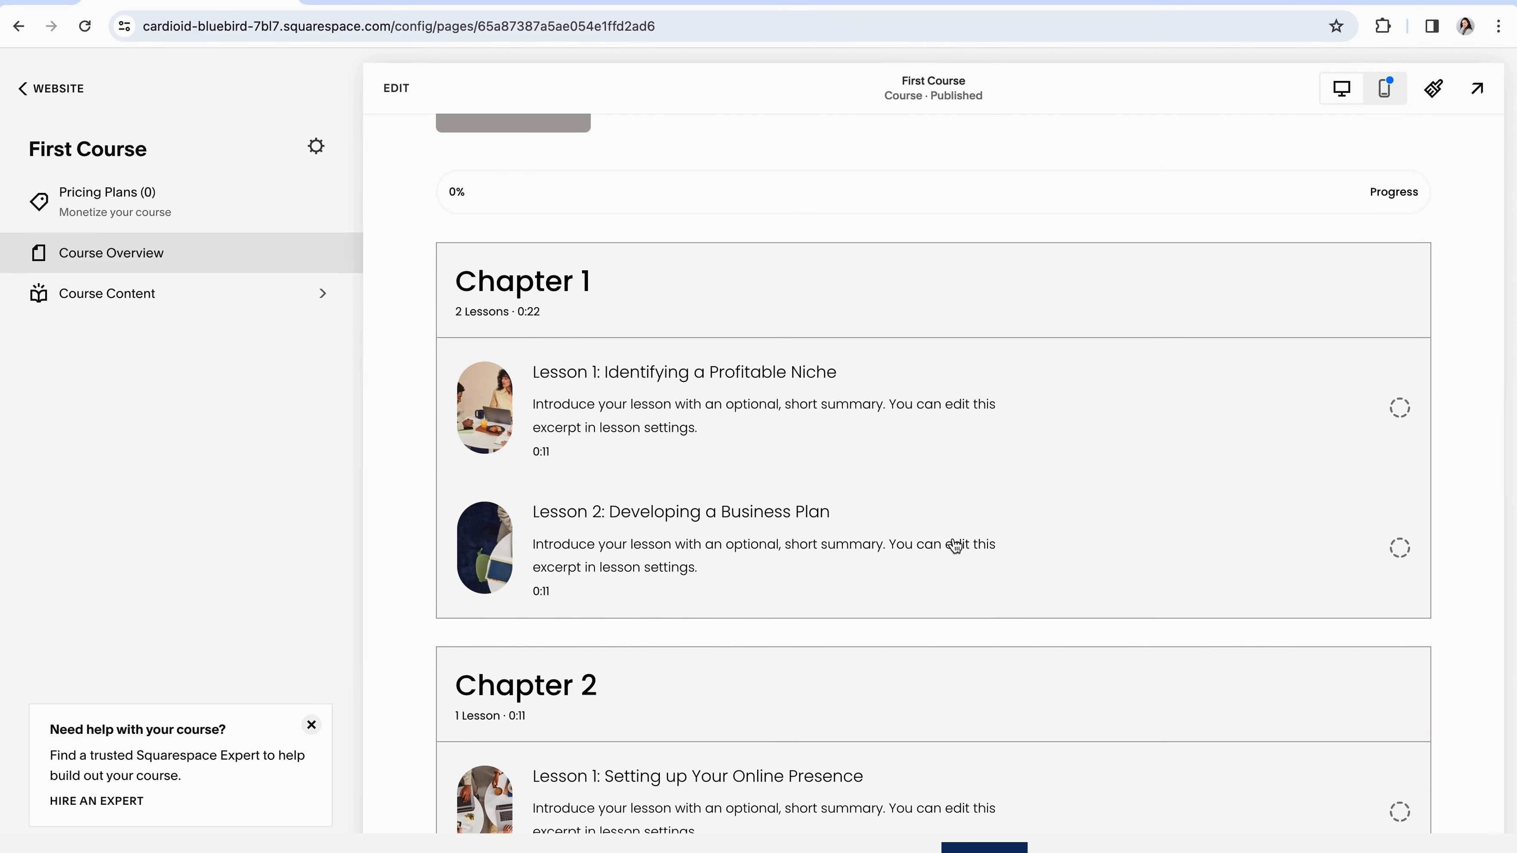
scroll(954, 546, "up", 2)
scroll(954, 545, "down", 2)
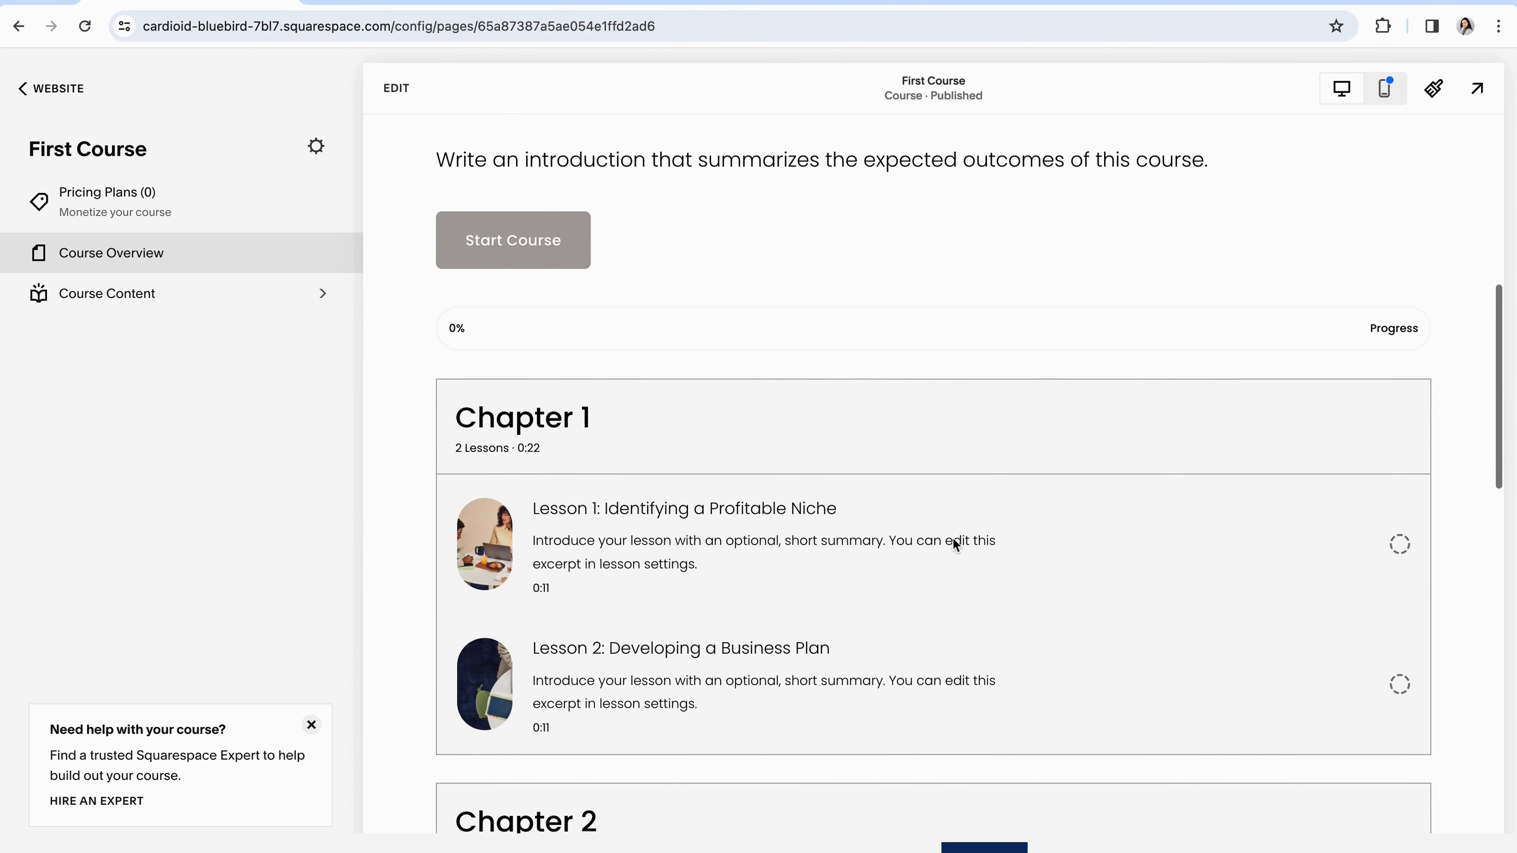
scroll(954, 544, "up", 3)
scroll(952, 539, "up", 2)
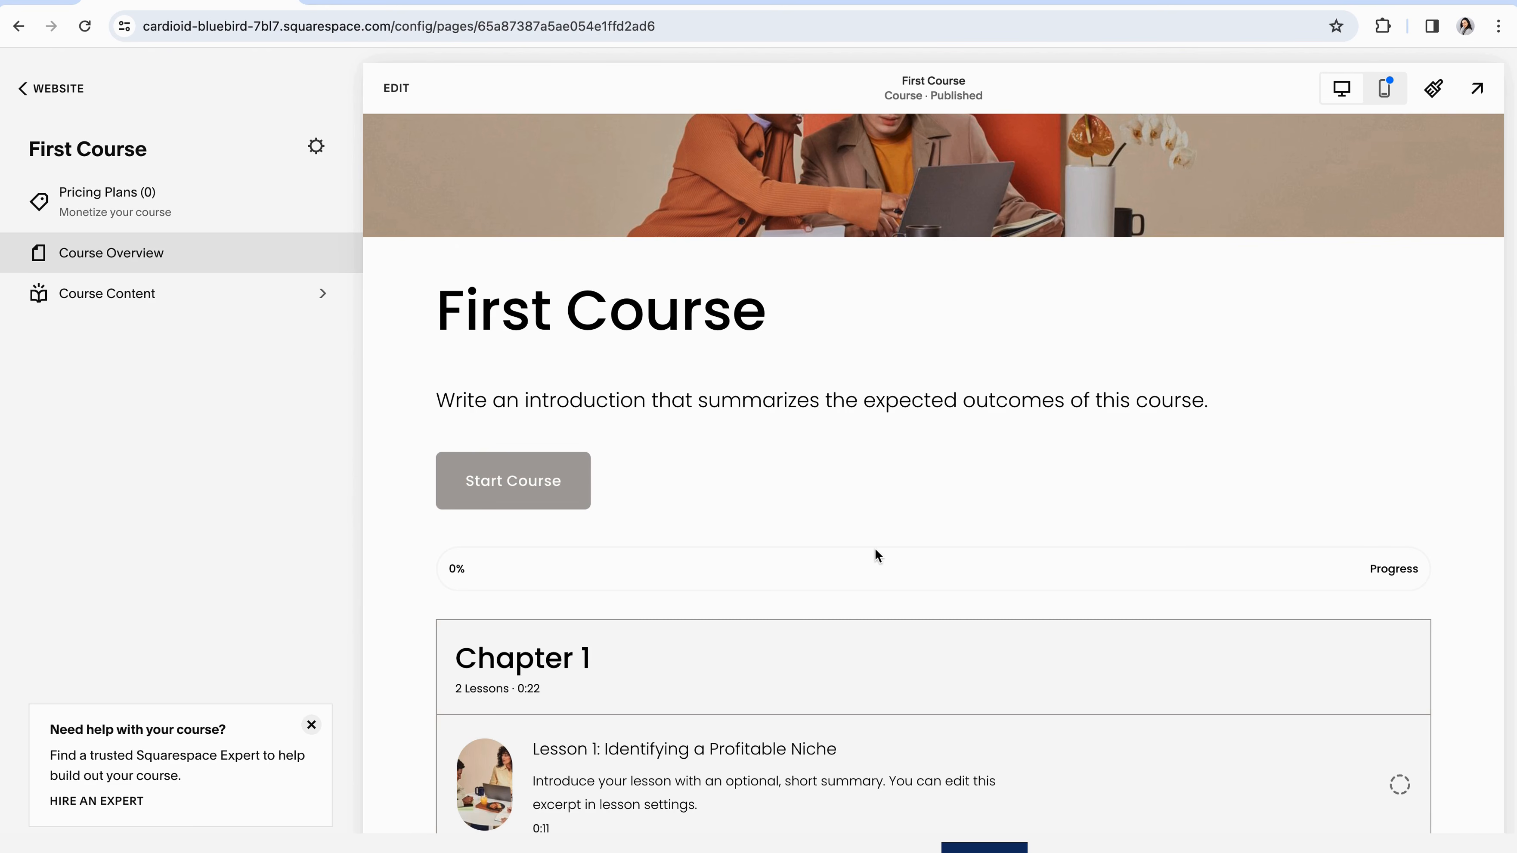
scroll(1001, 591, "down", 6)
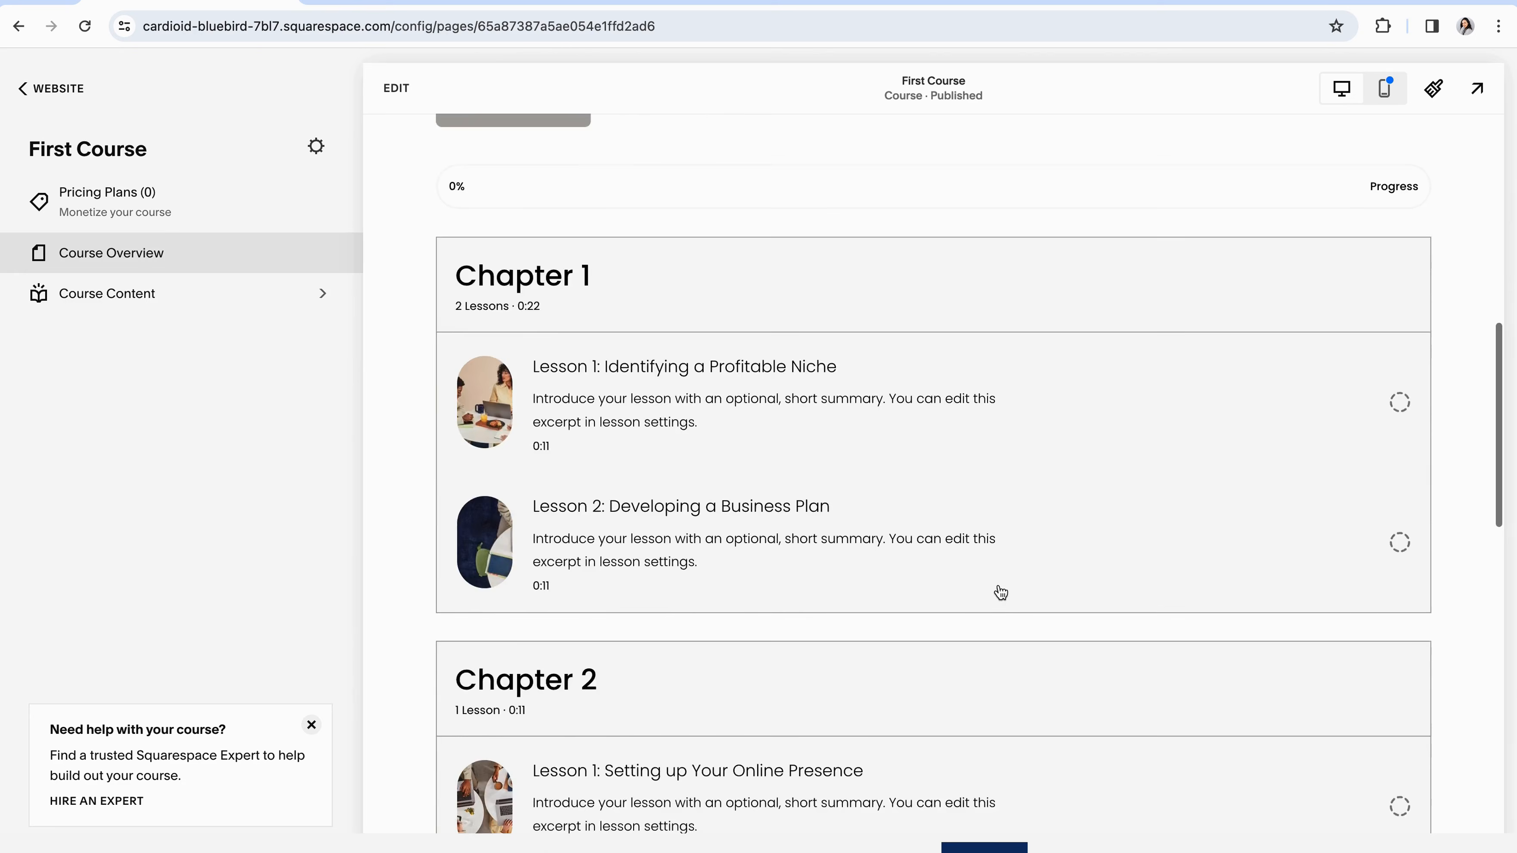
scroll(1001, 592, "up", 3)
scroll(1002, 593, "down", 2)
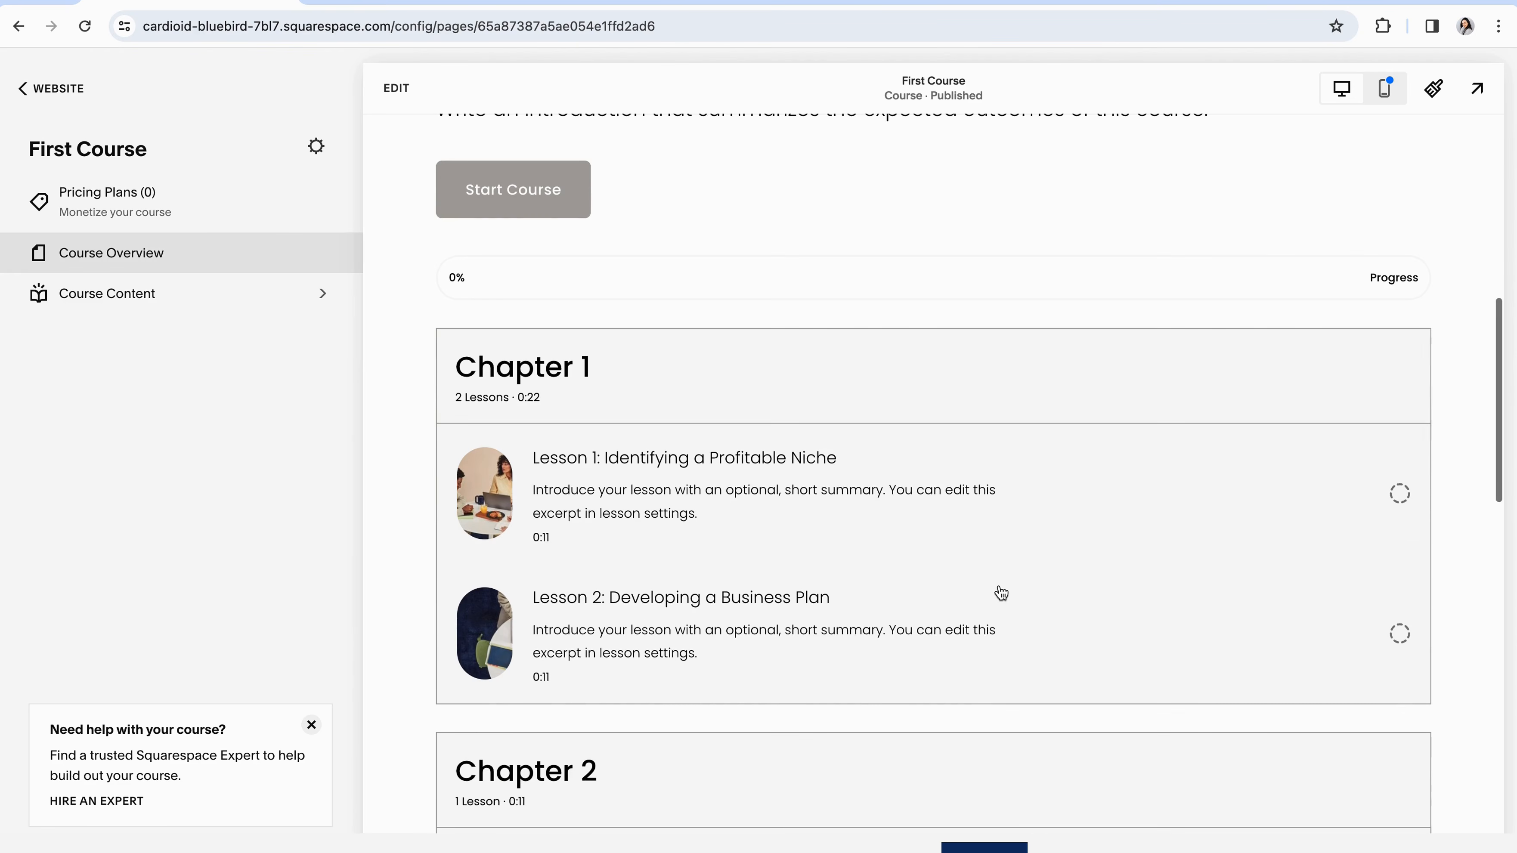
scroll(1001, 593, "down", 2)
scroll(1001, 593, "up", 8)
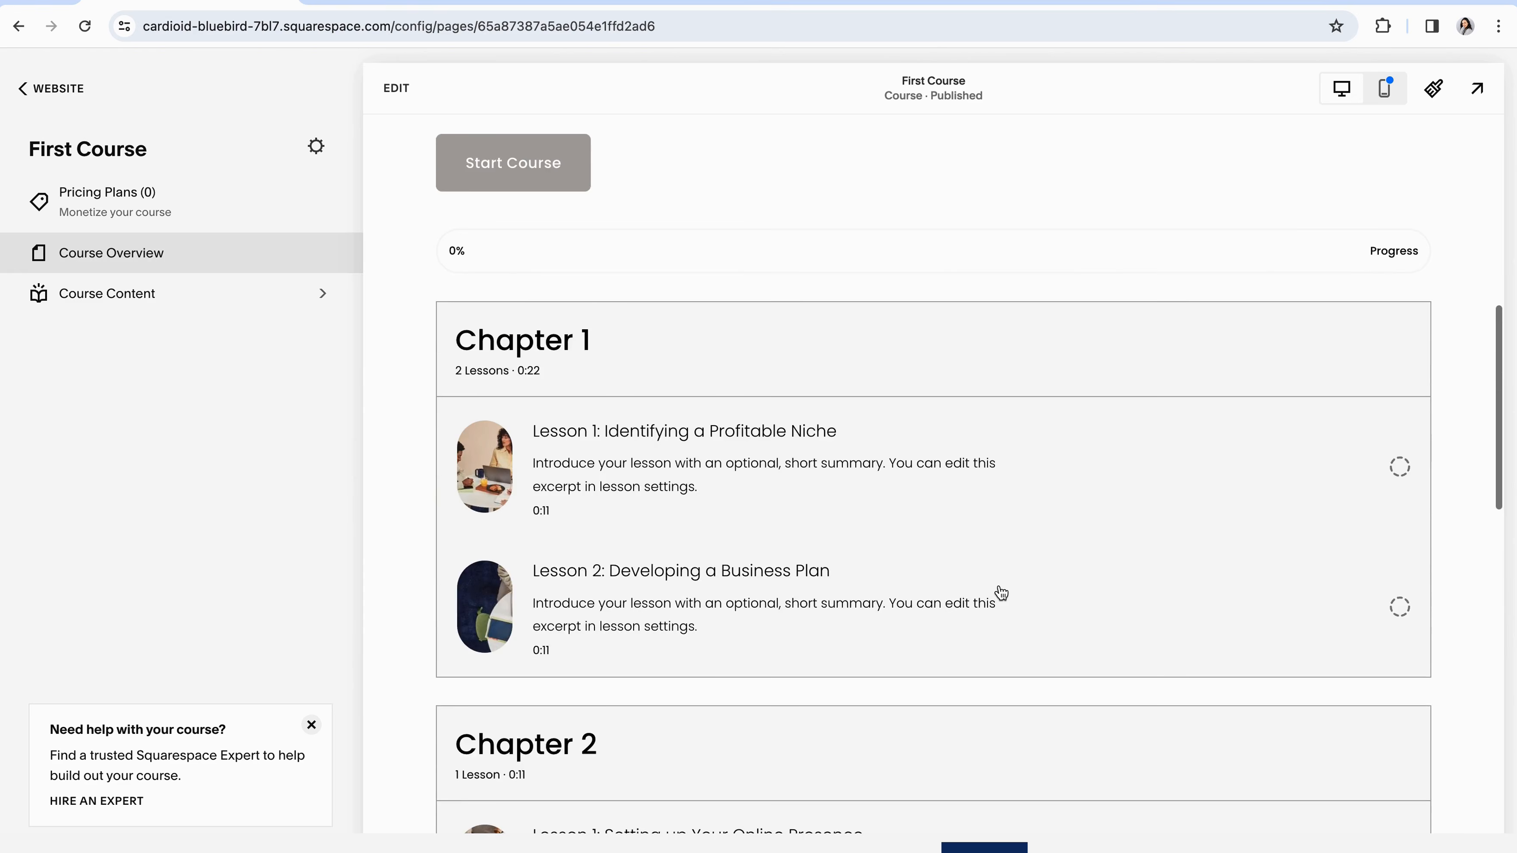
scroll(1001, 593, "up", 4)
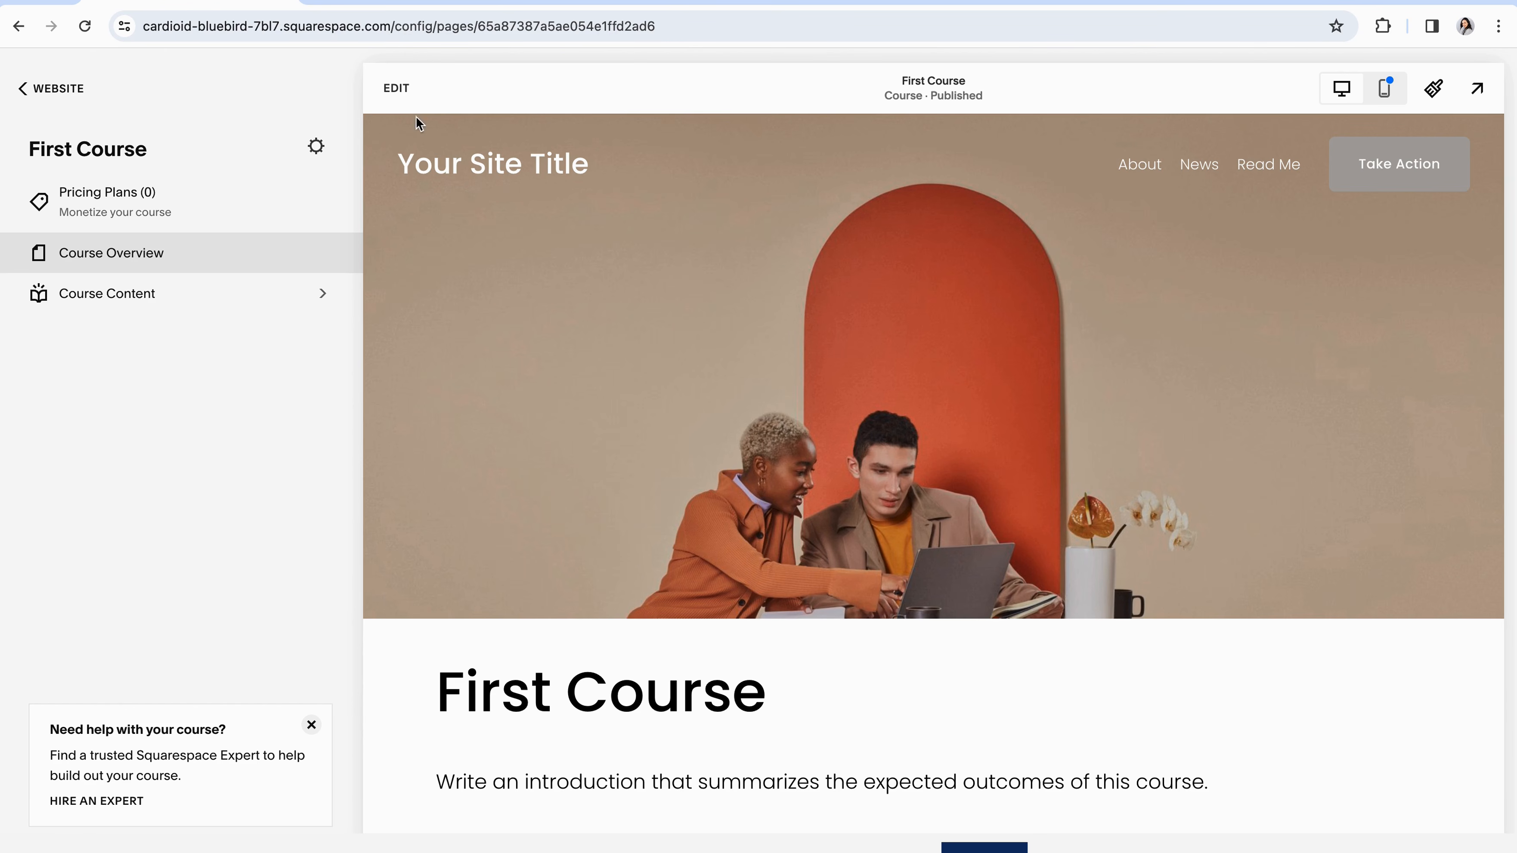
- Open the First Course overview page for editing and examine its banner, course content section and available section controls
left_click(396, 87)
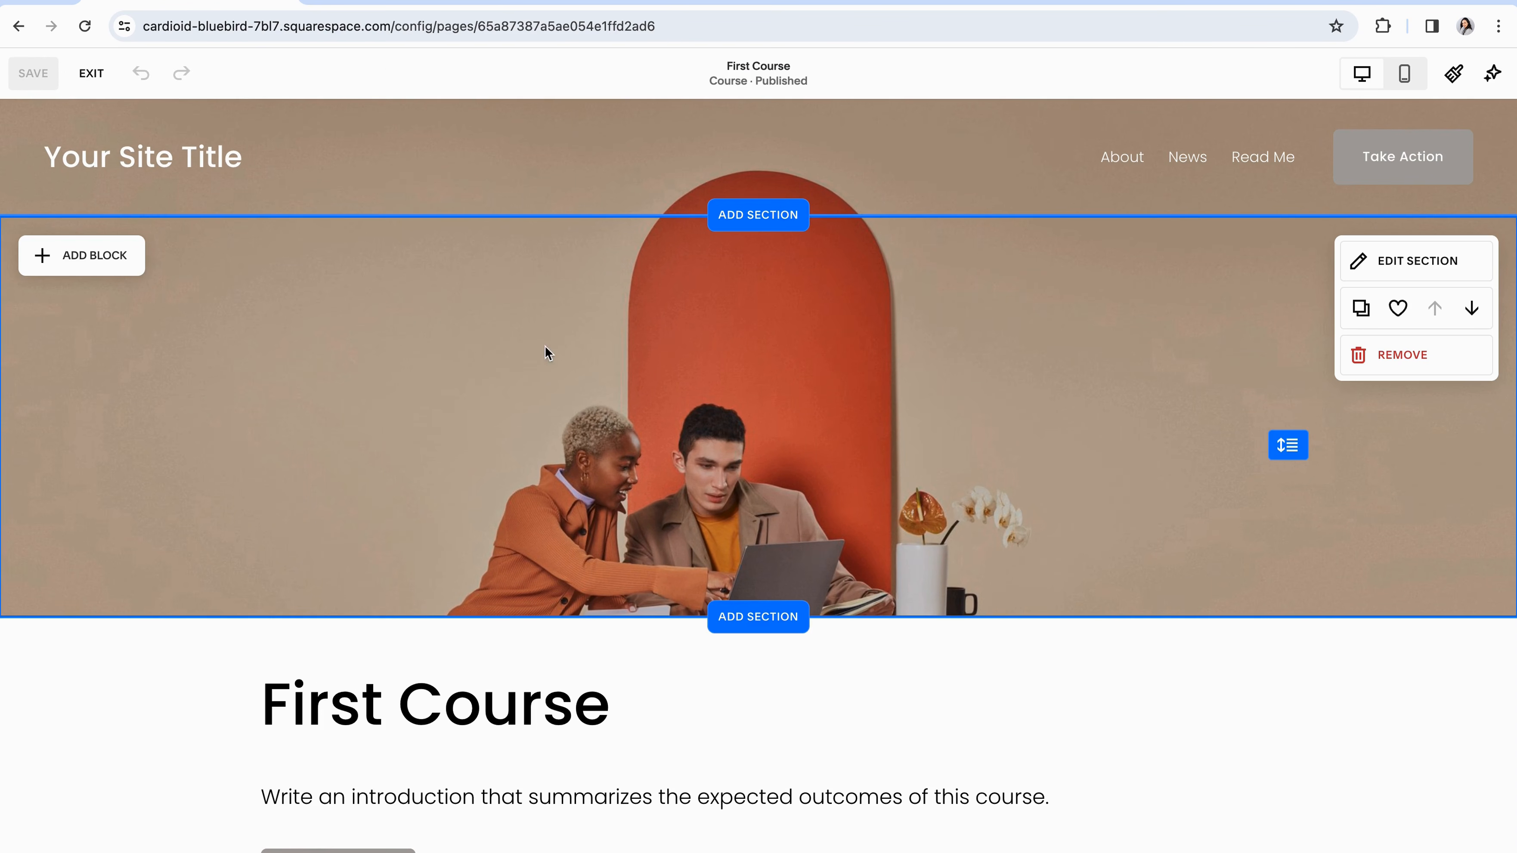
scroll(1073, 383, "down", 10)
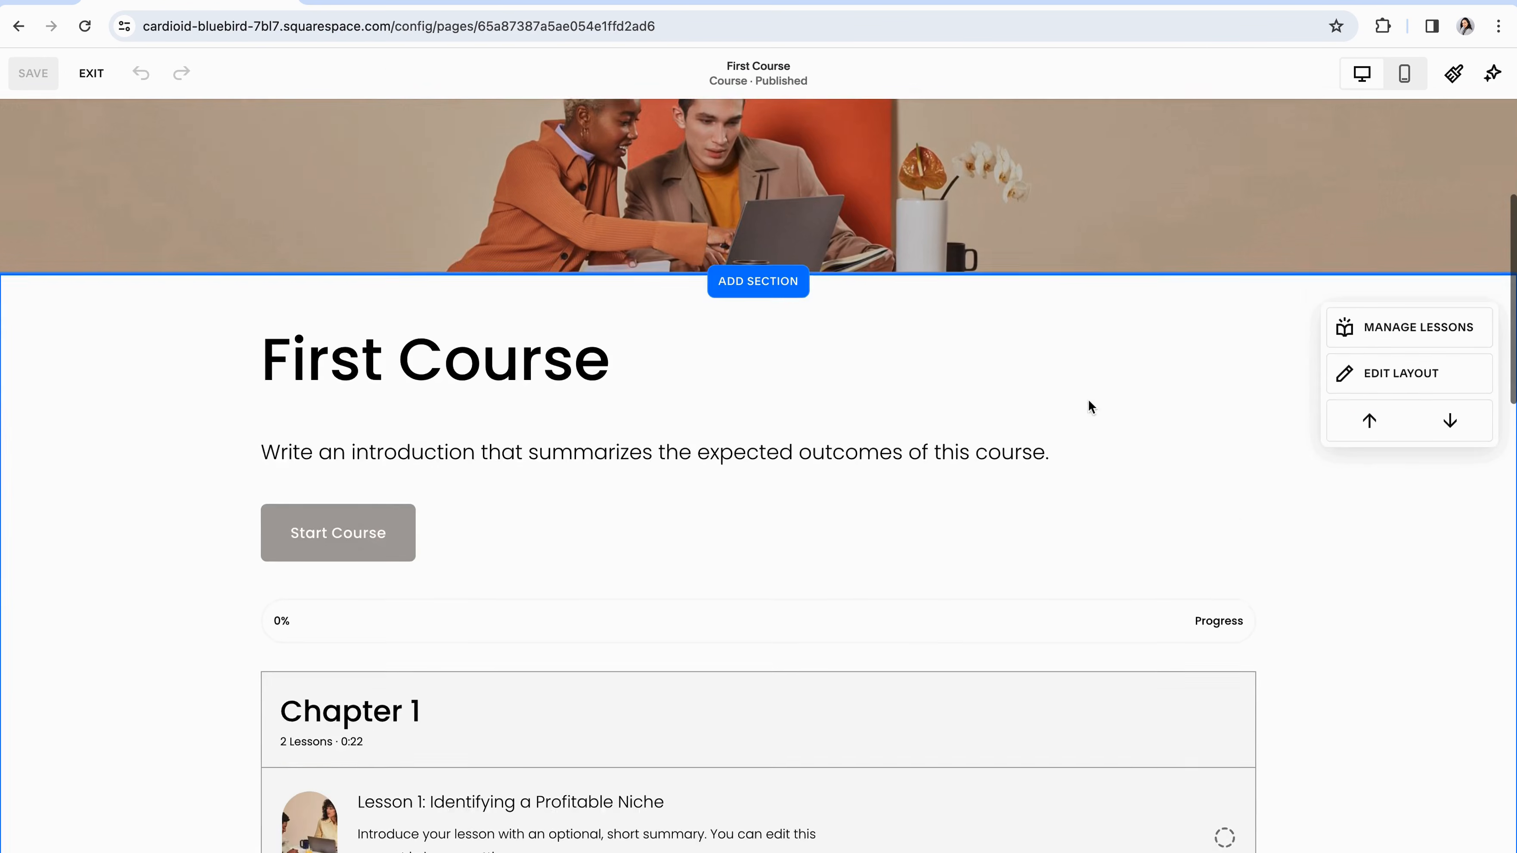
scroll(1100, 400, "down", 10)
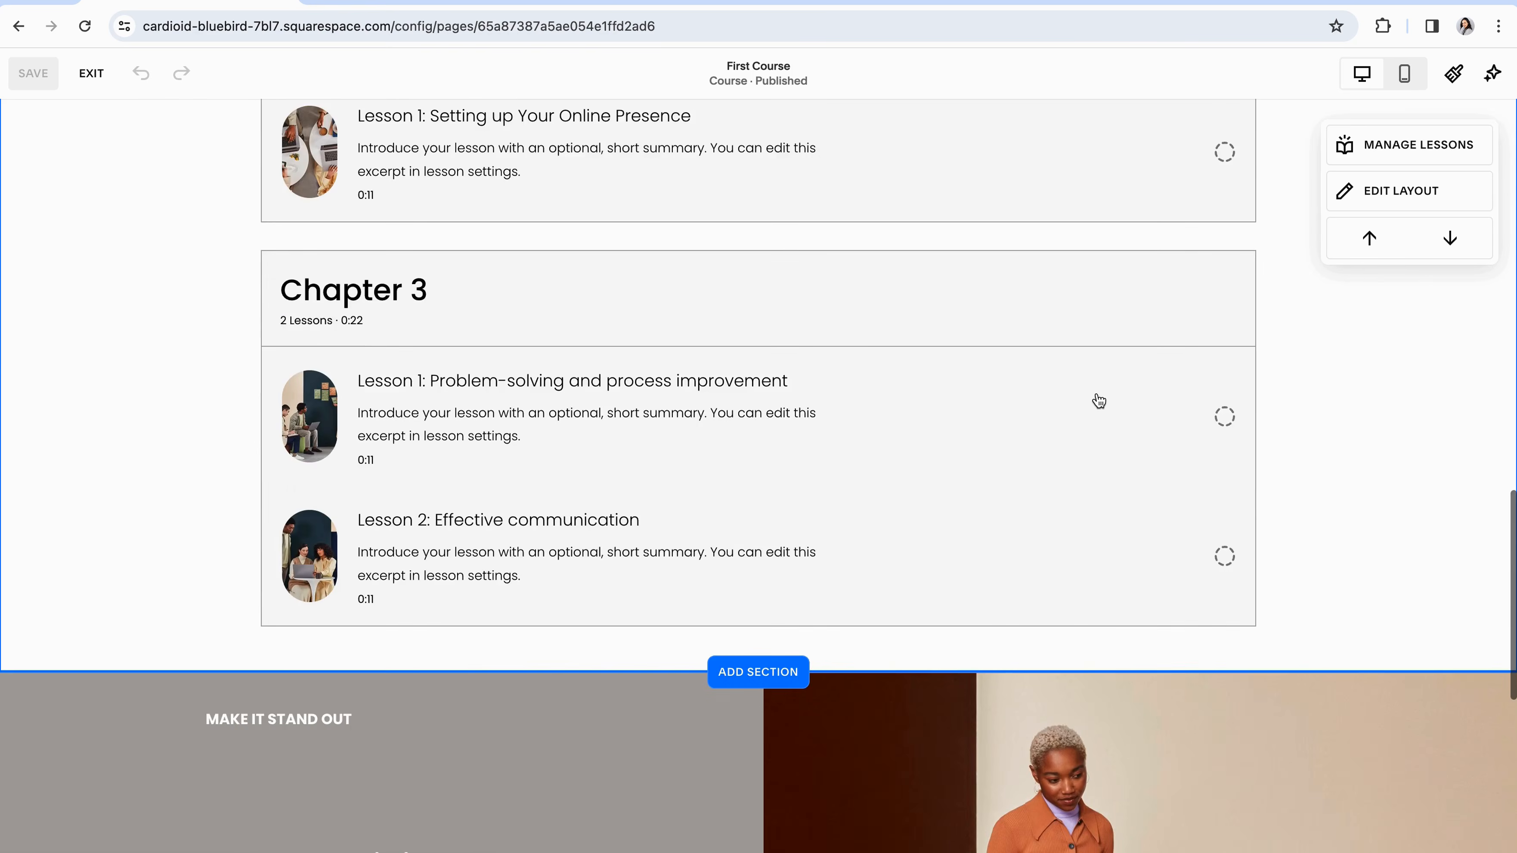
scroll(1121, 525, "up", 10)
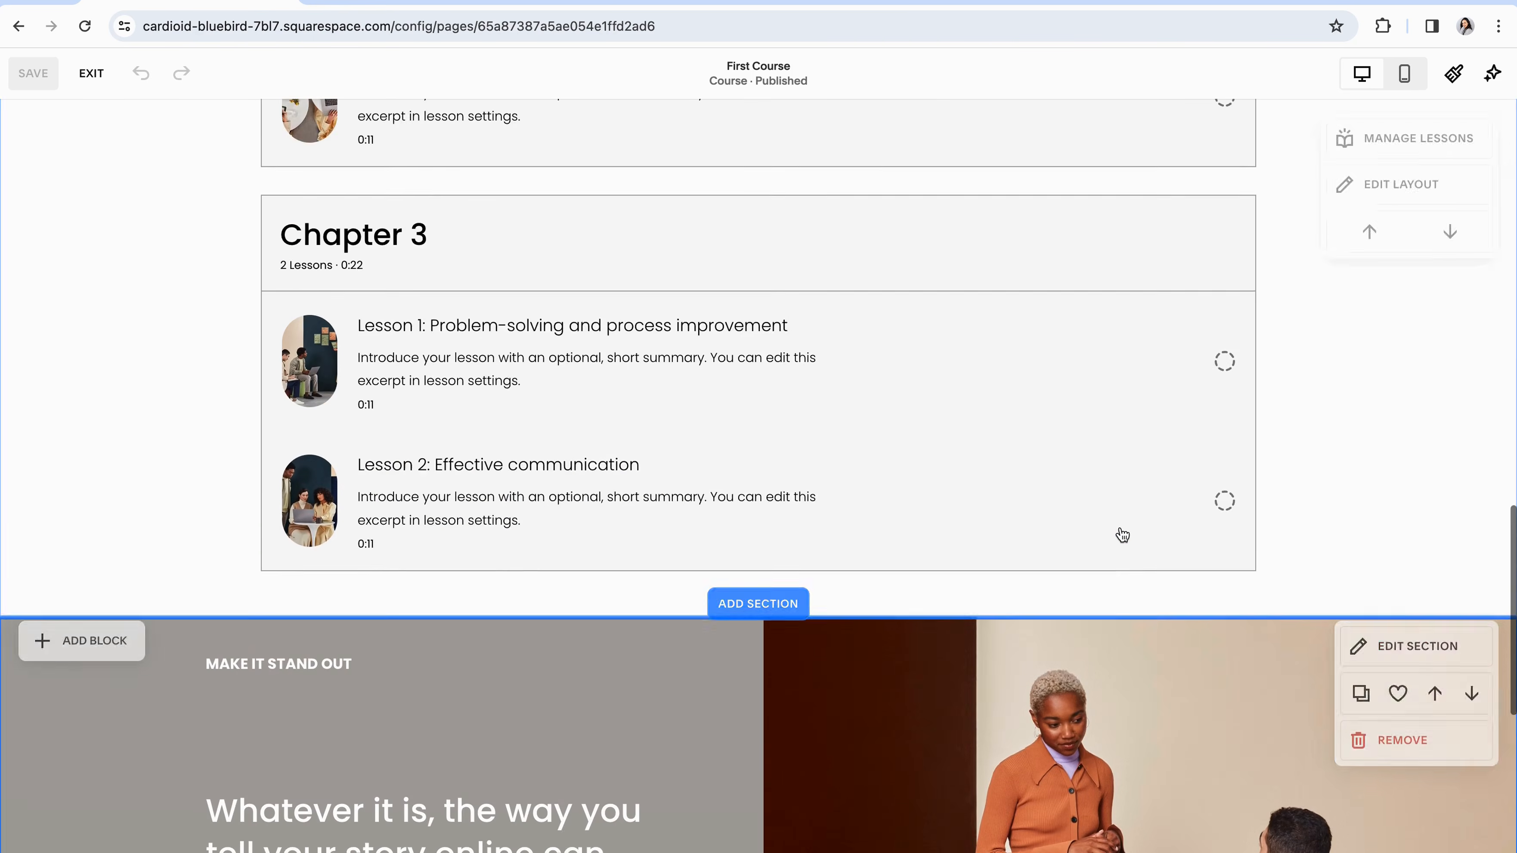
scroll(1122, 535, "up", 5)
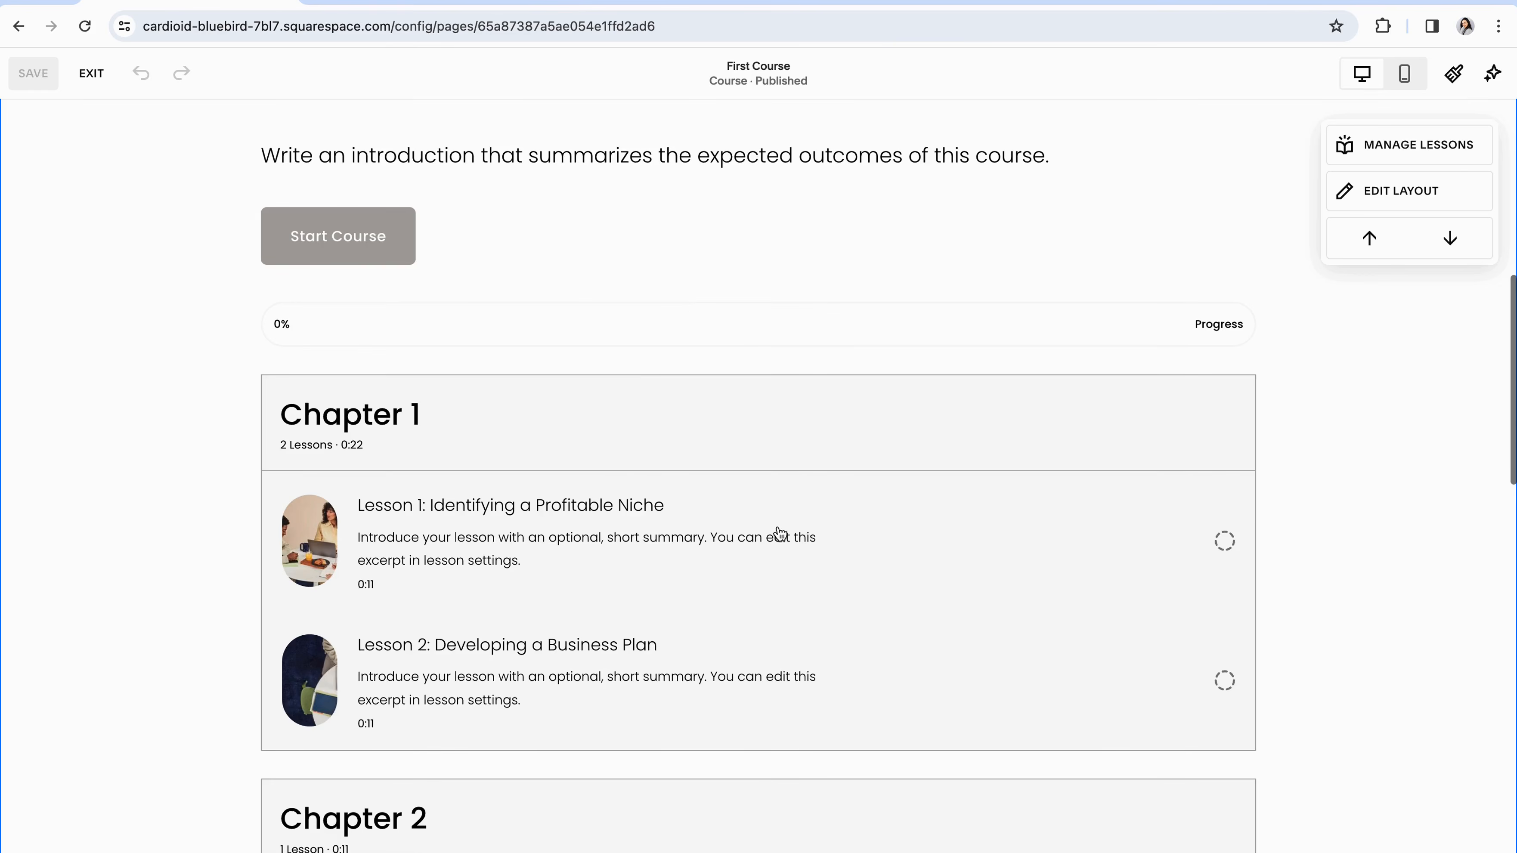
scroll(780, 534, "up", 3)
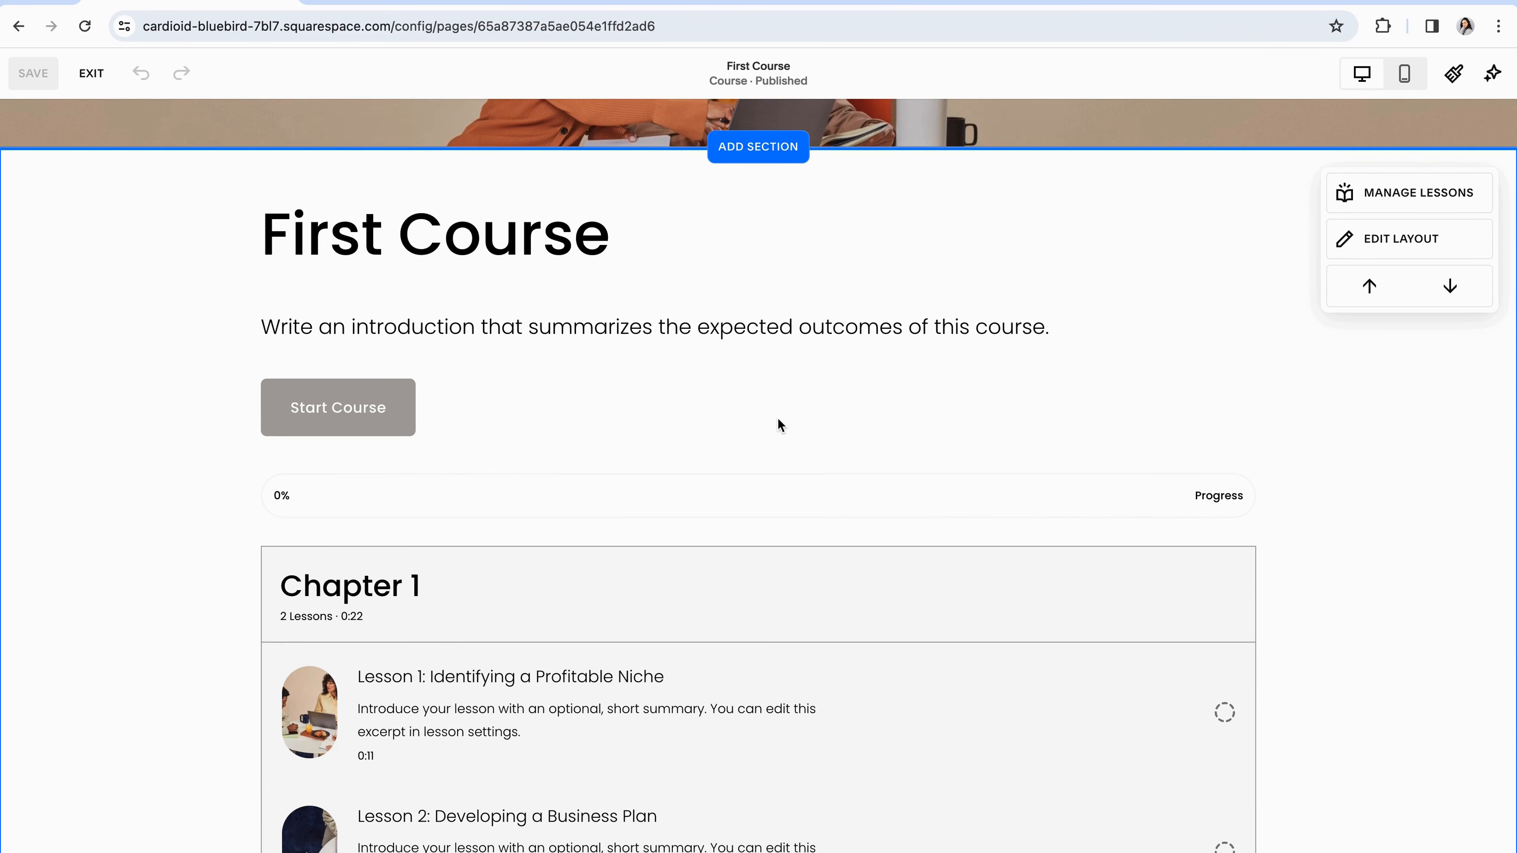
scroll(883, 449, "down", 3)
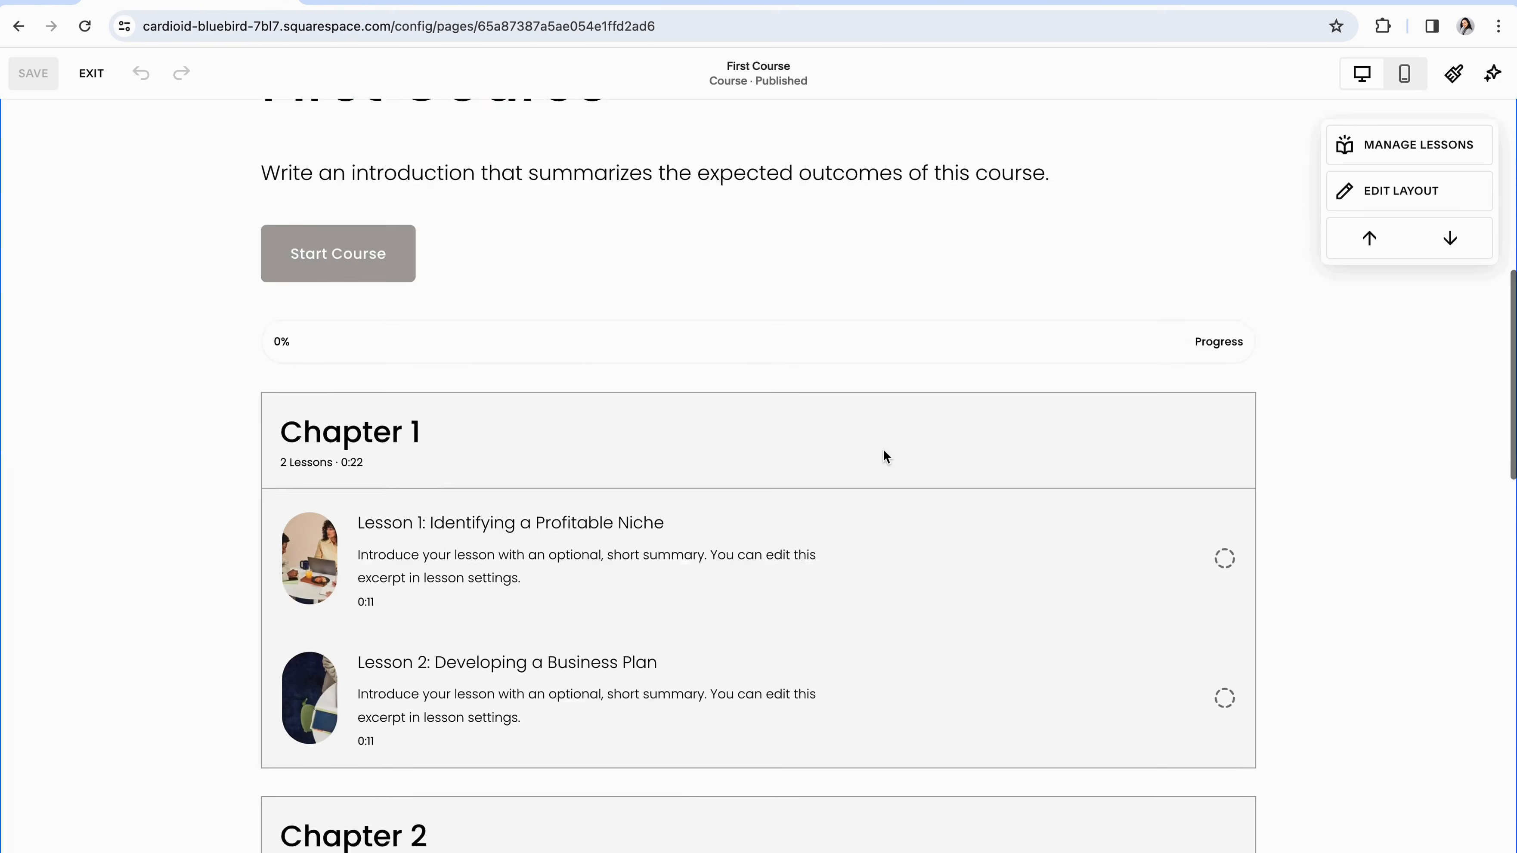
scroll(883, 448, "up", 7)
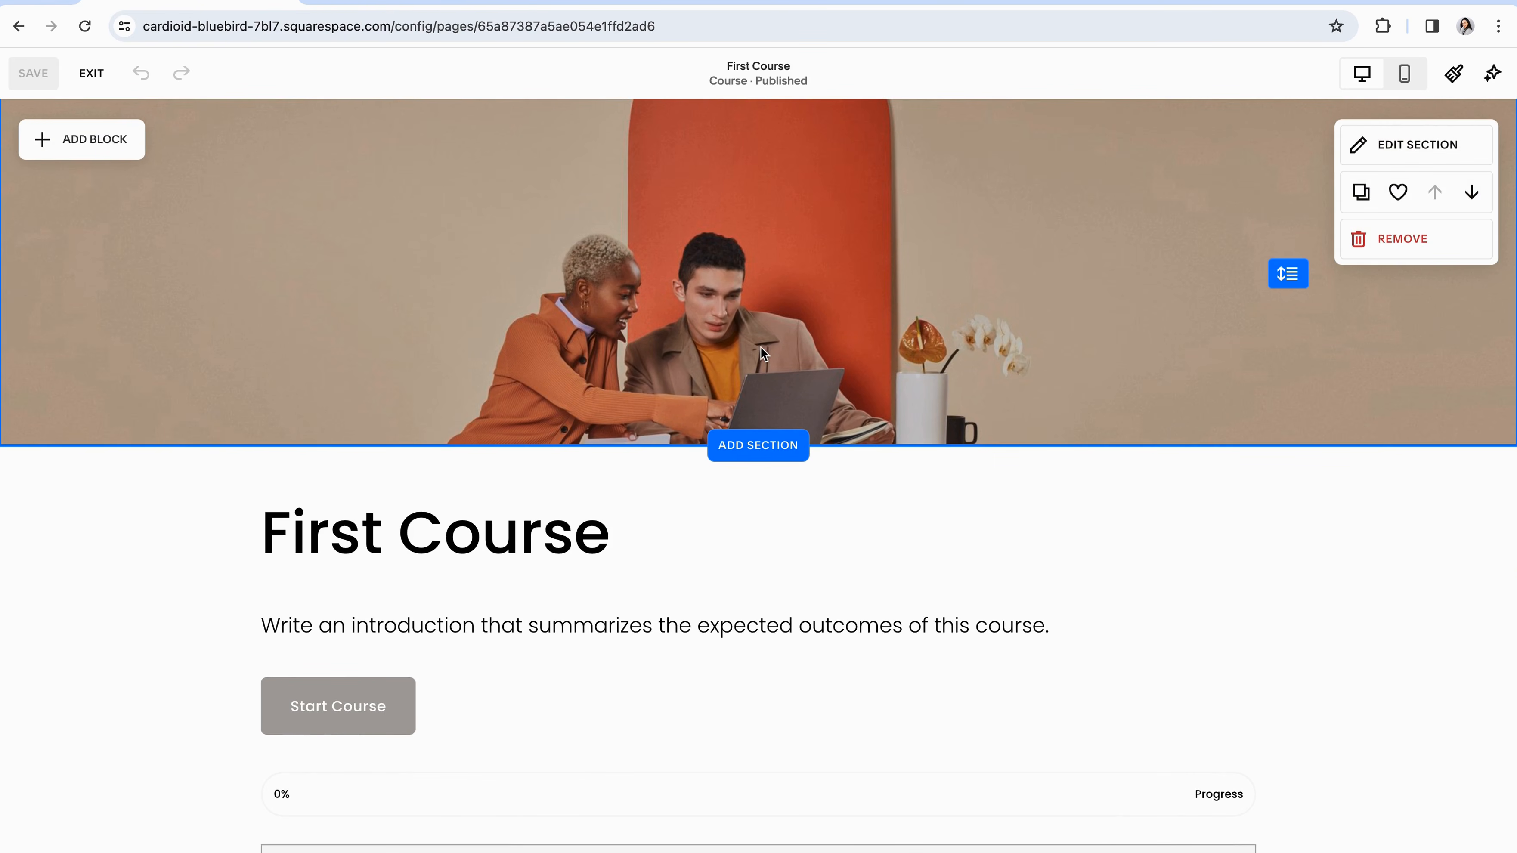
scroll(772, 363, "down", 4)
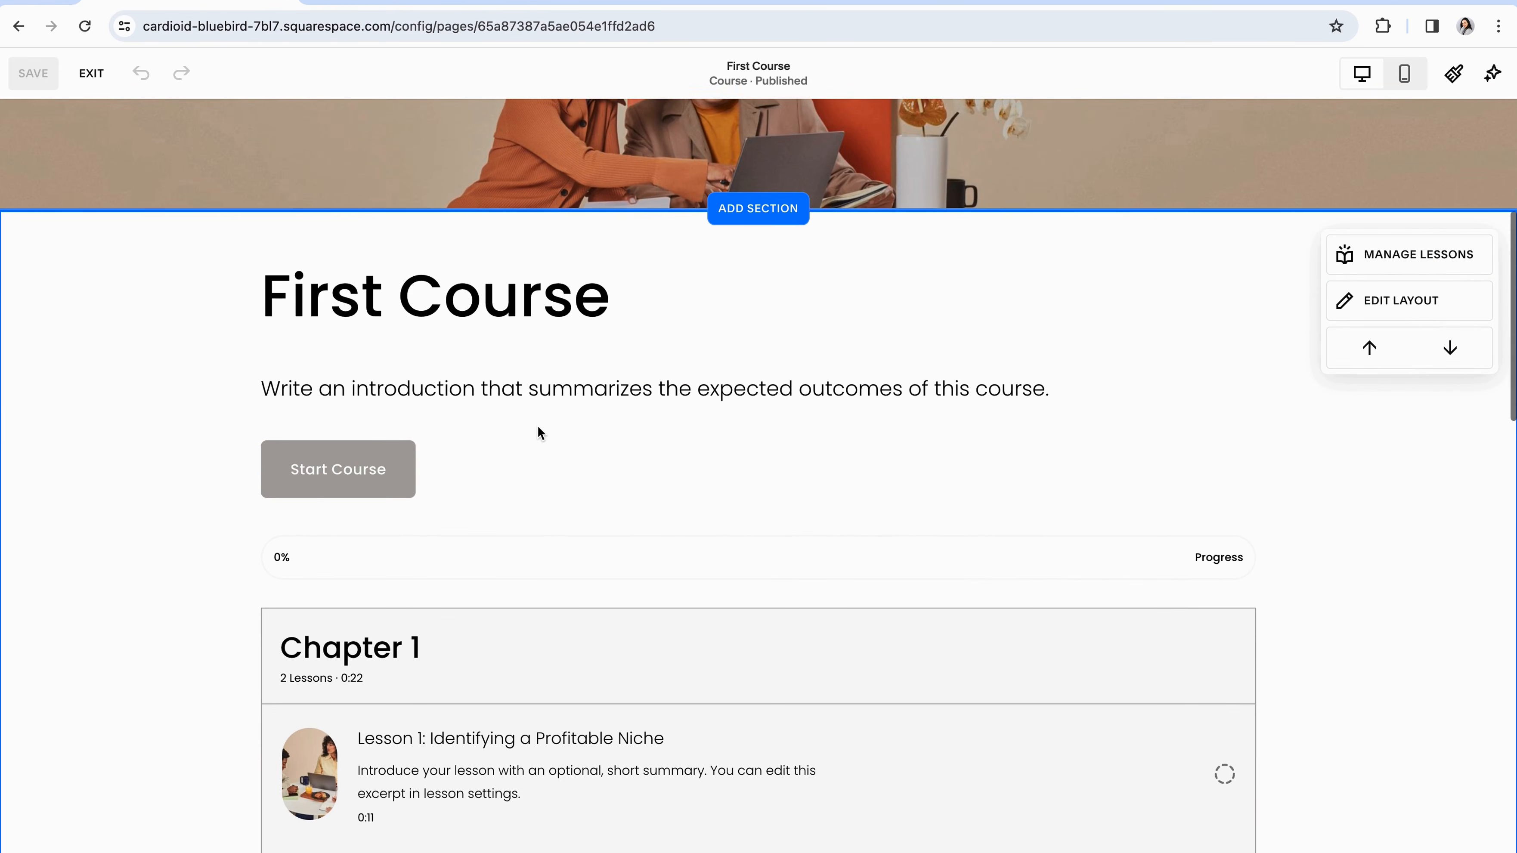
scroll(539, 432, "down", 1)
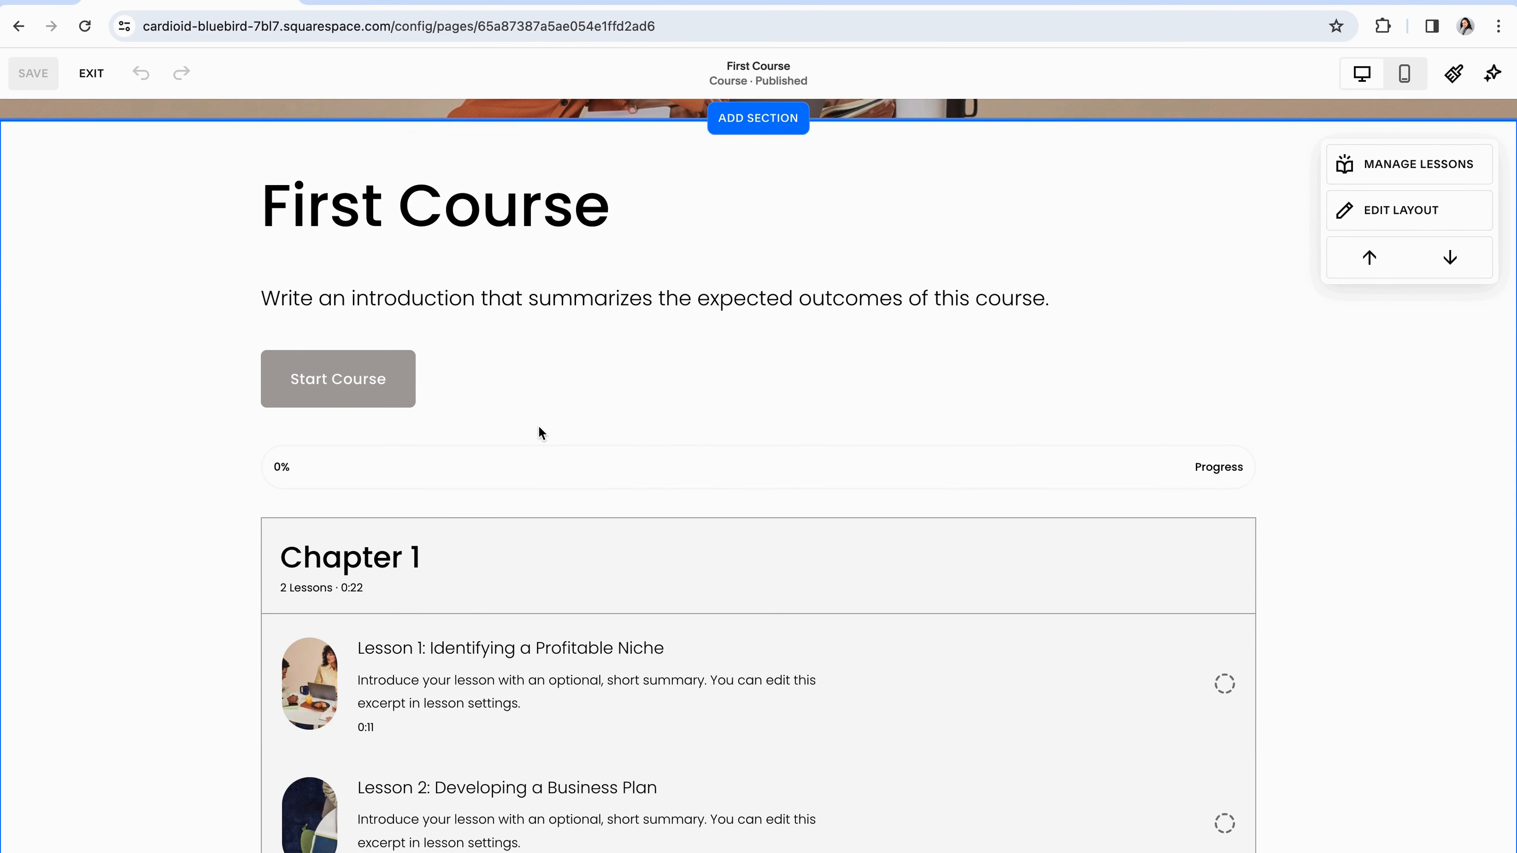
scroll(538, 425, "up", 1)
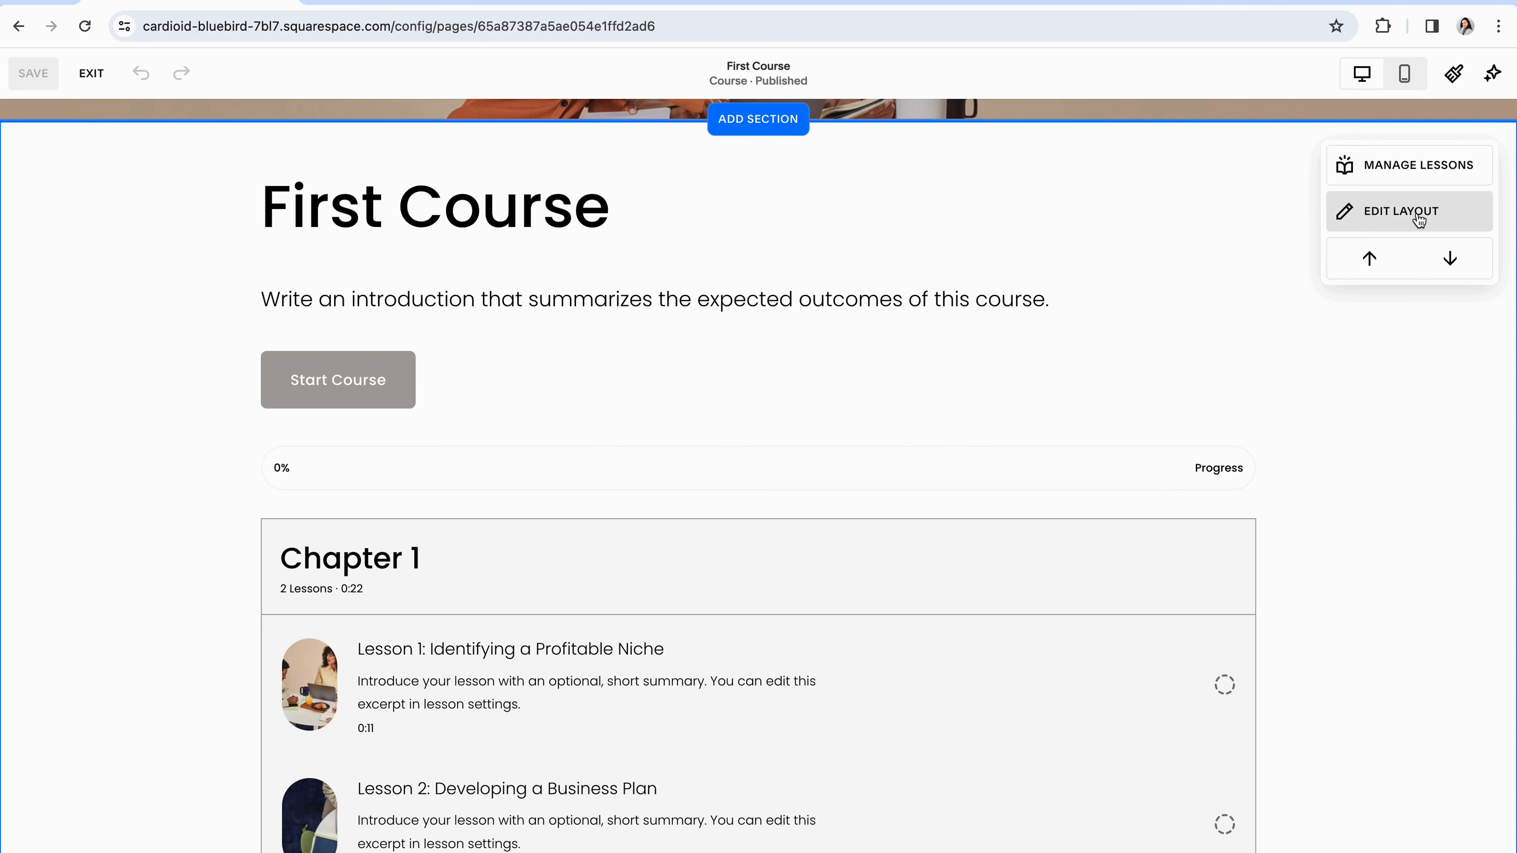
- Open the course section's layout settings and test the Course Title visibility by hiding and restoring it
left_click(1383, 221)
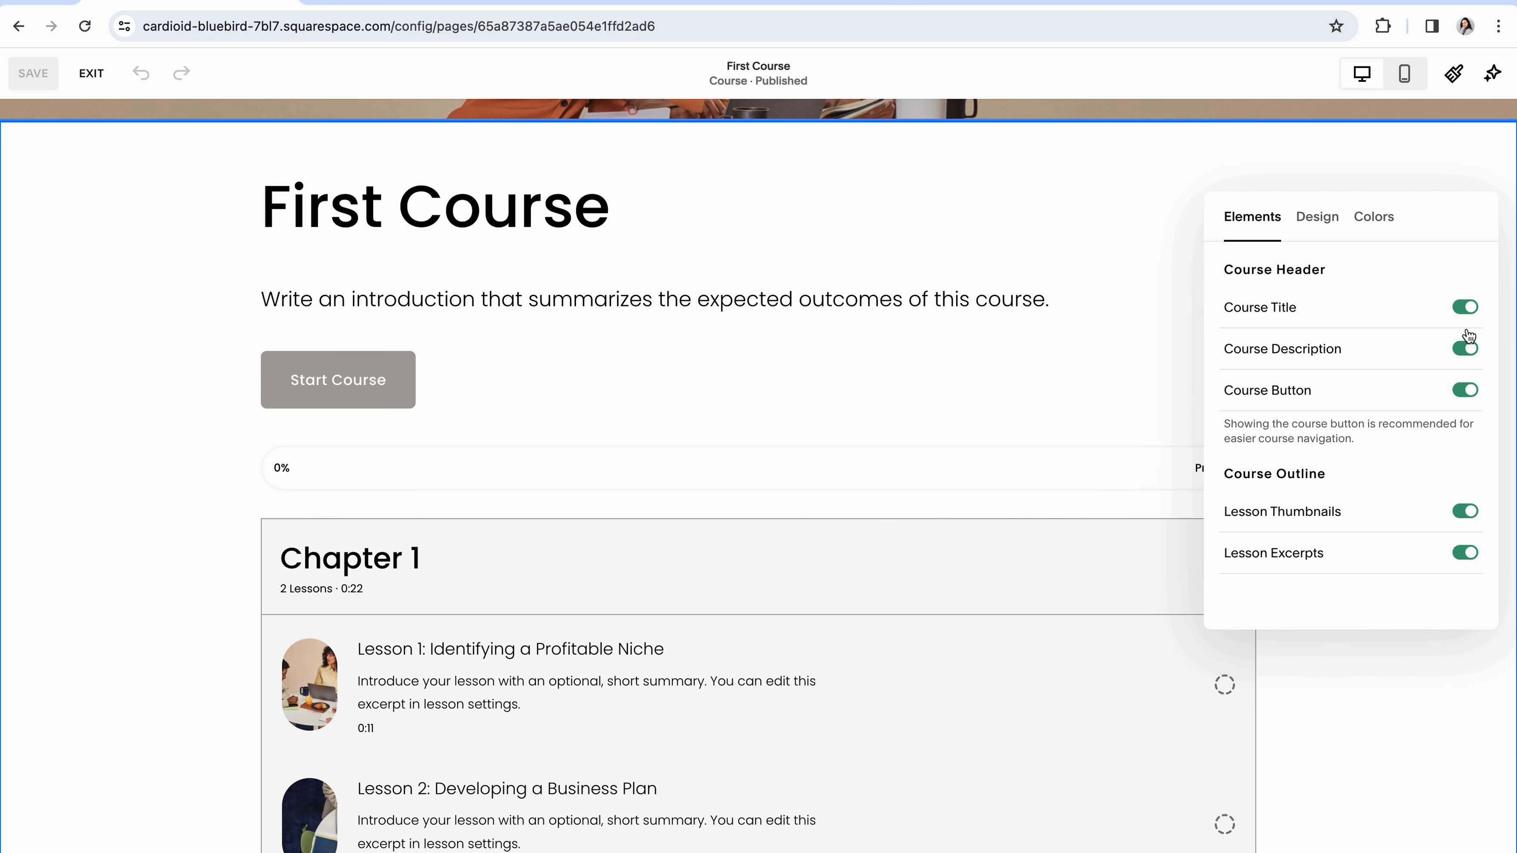
left_click(1466, 308)
left_click(1465, 308)
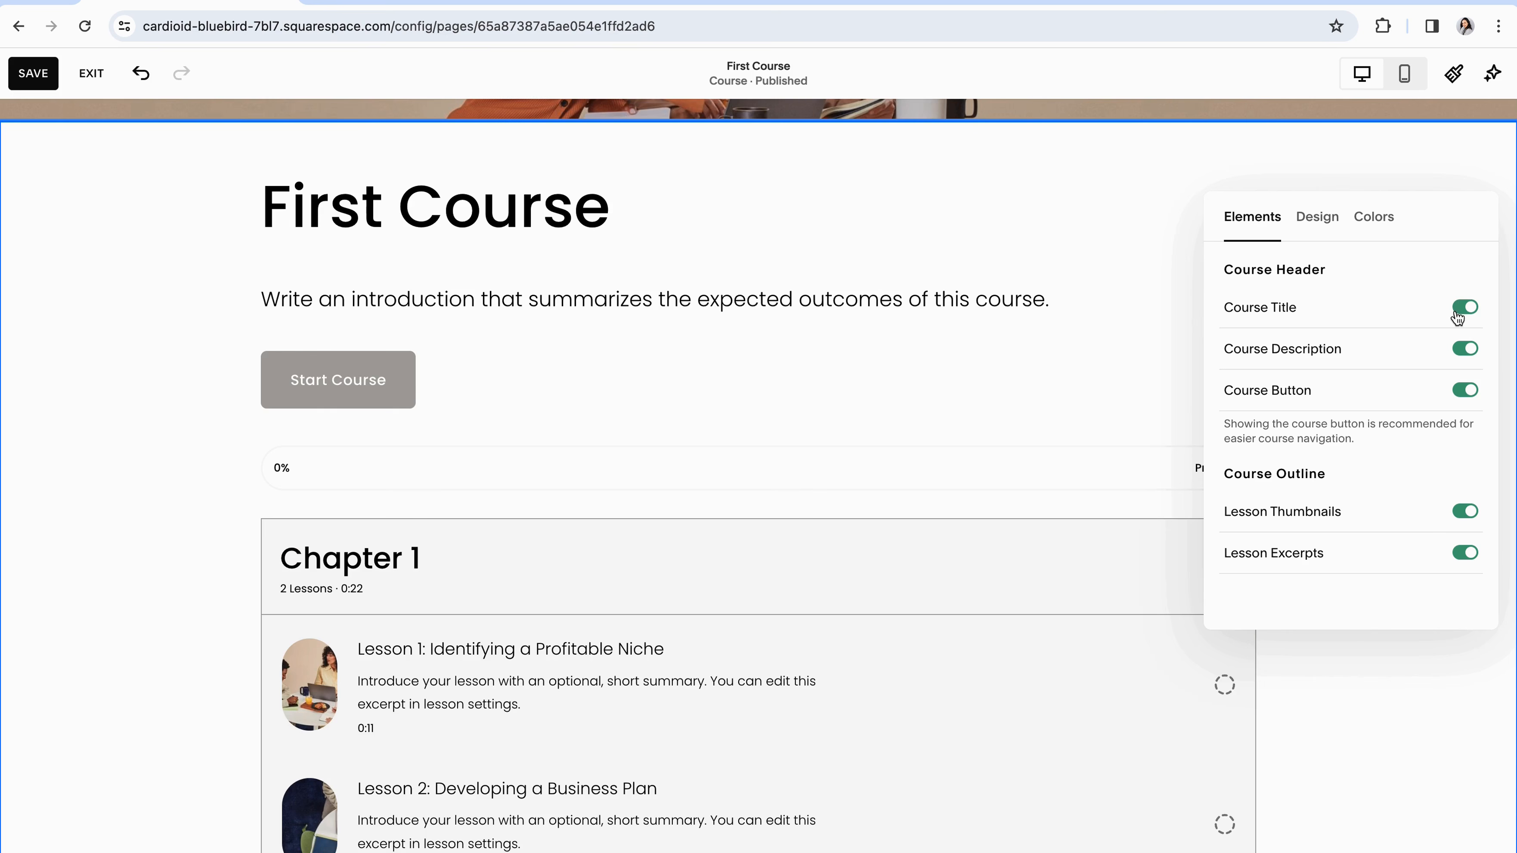
scroll(1305, 203, "down", 1)
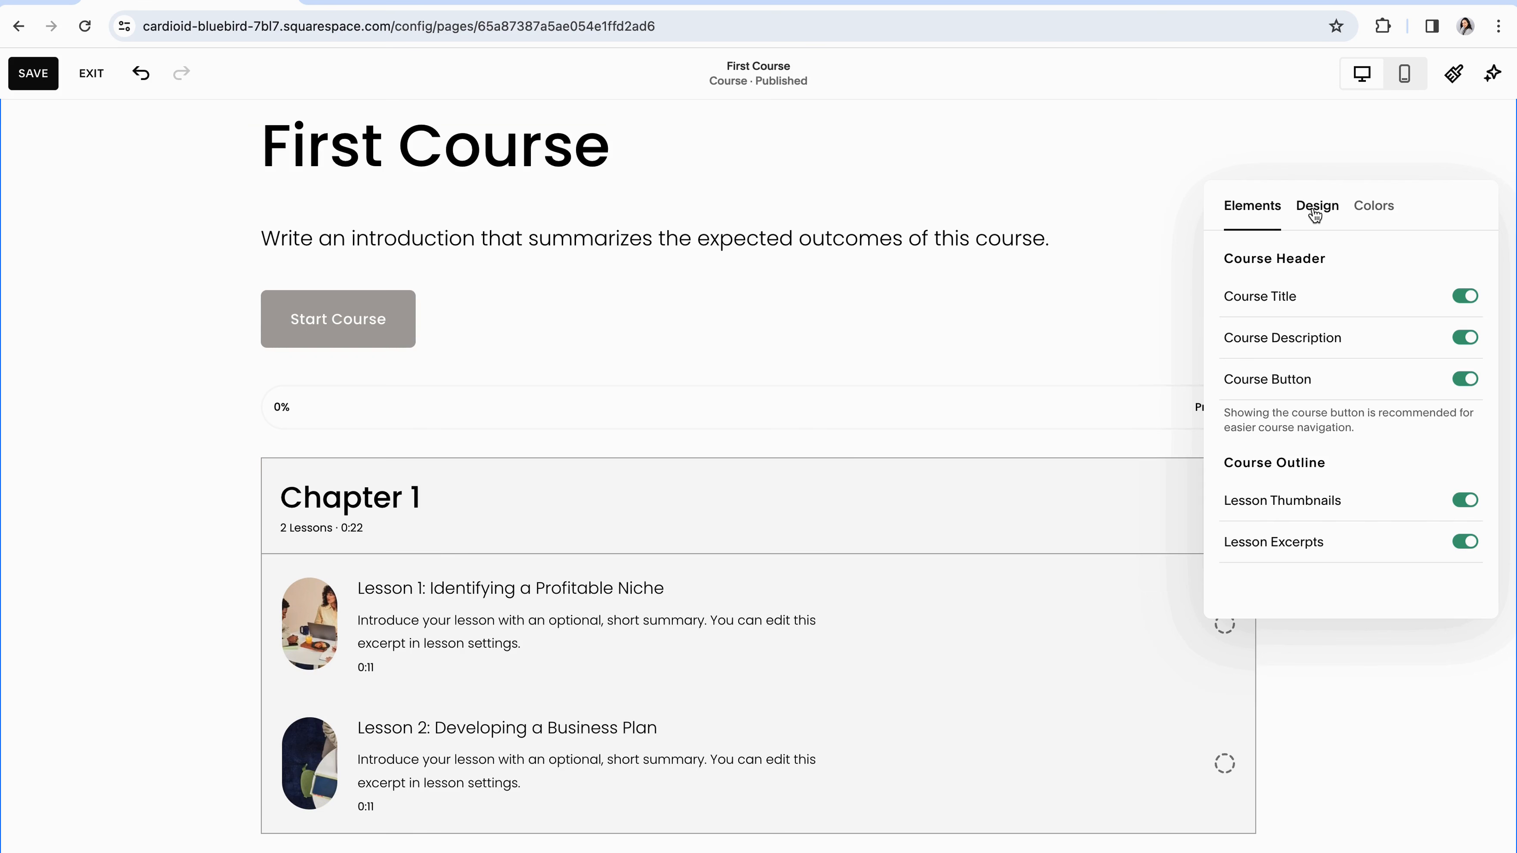
- Review the section's design settings for the course header and course outline against the chapter lists on the page
left_click(1306, 205)
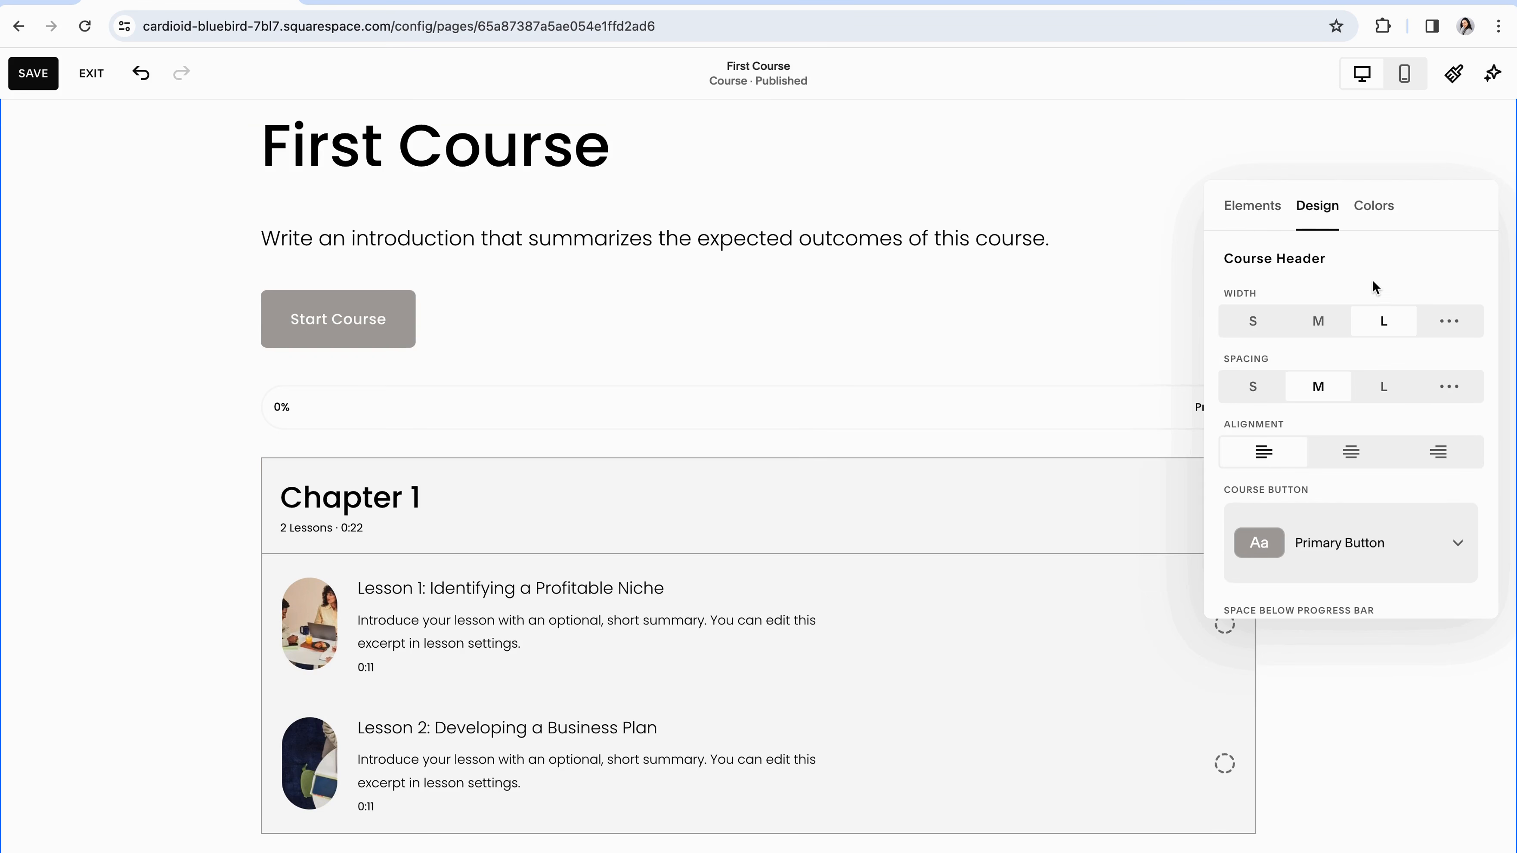
scroll(1357, 361, "down", 4)
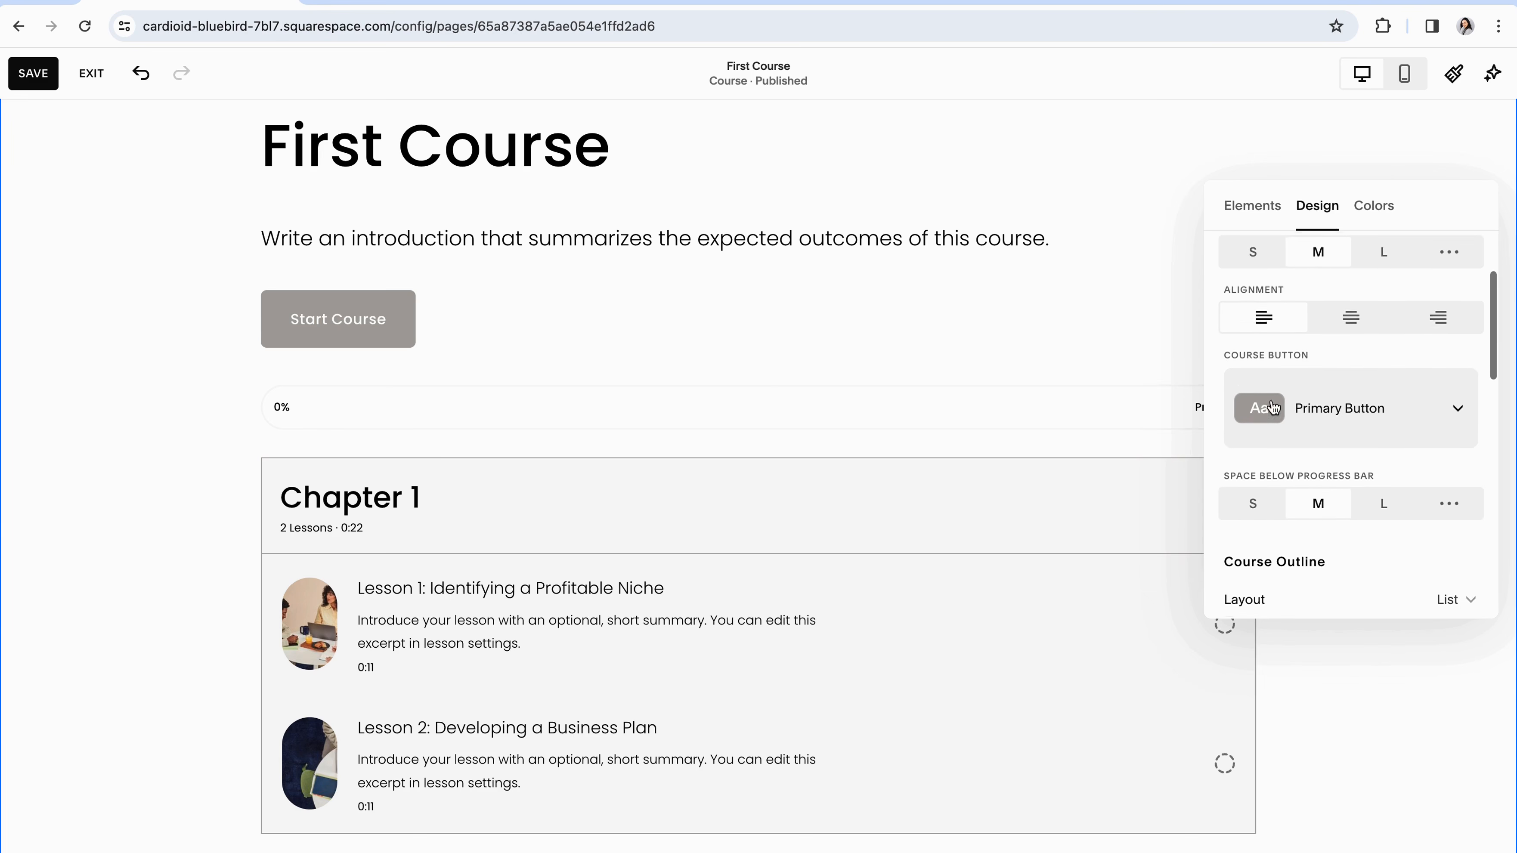
scroll(1317, 386, "down", 2)
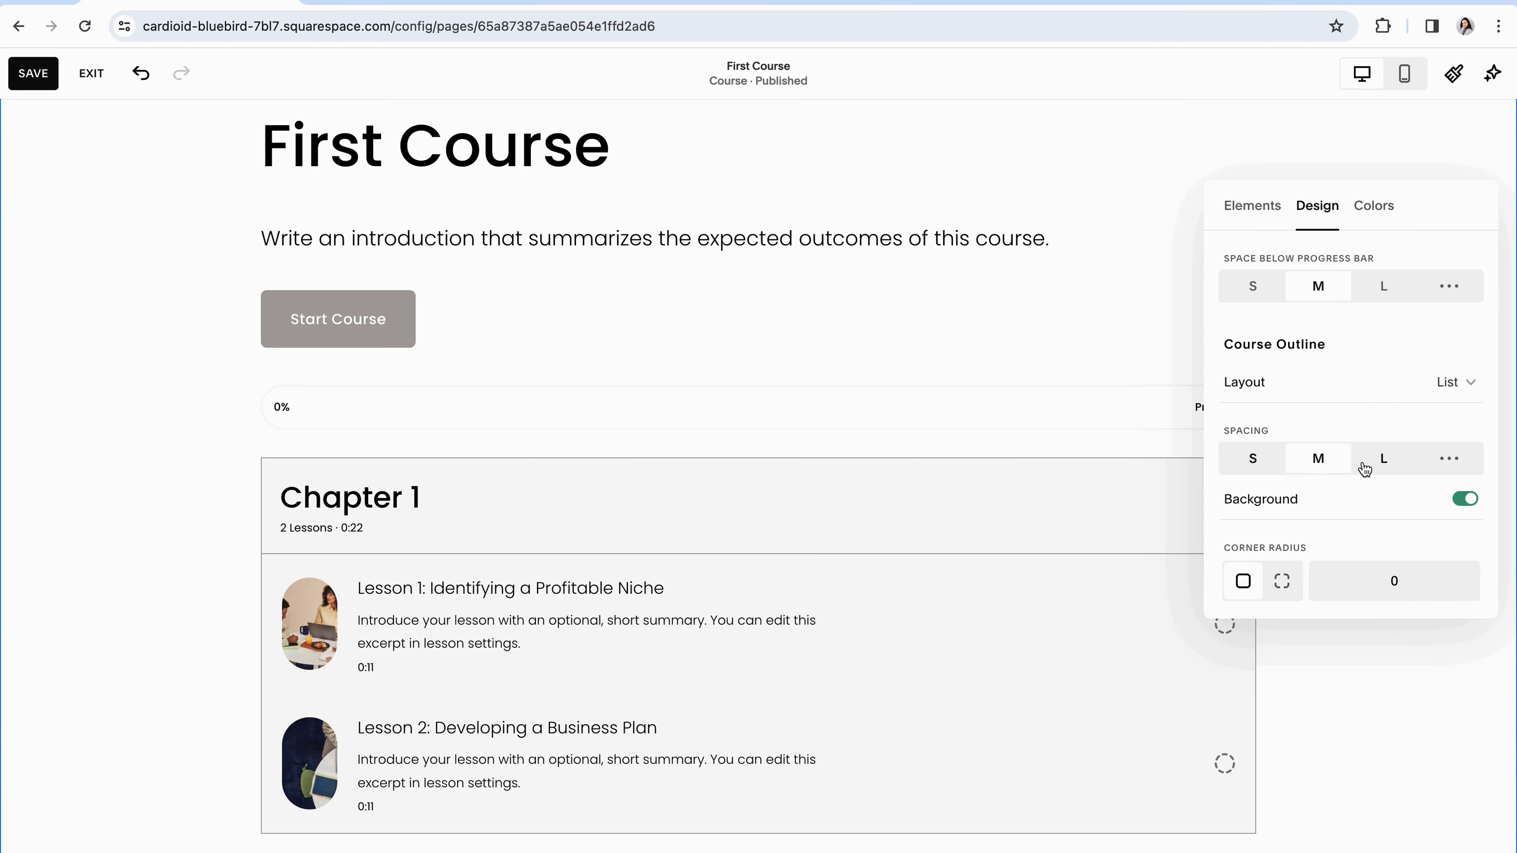
left_click_drag(1336, 346, 1219, 344)
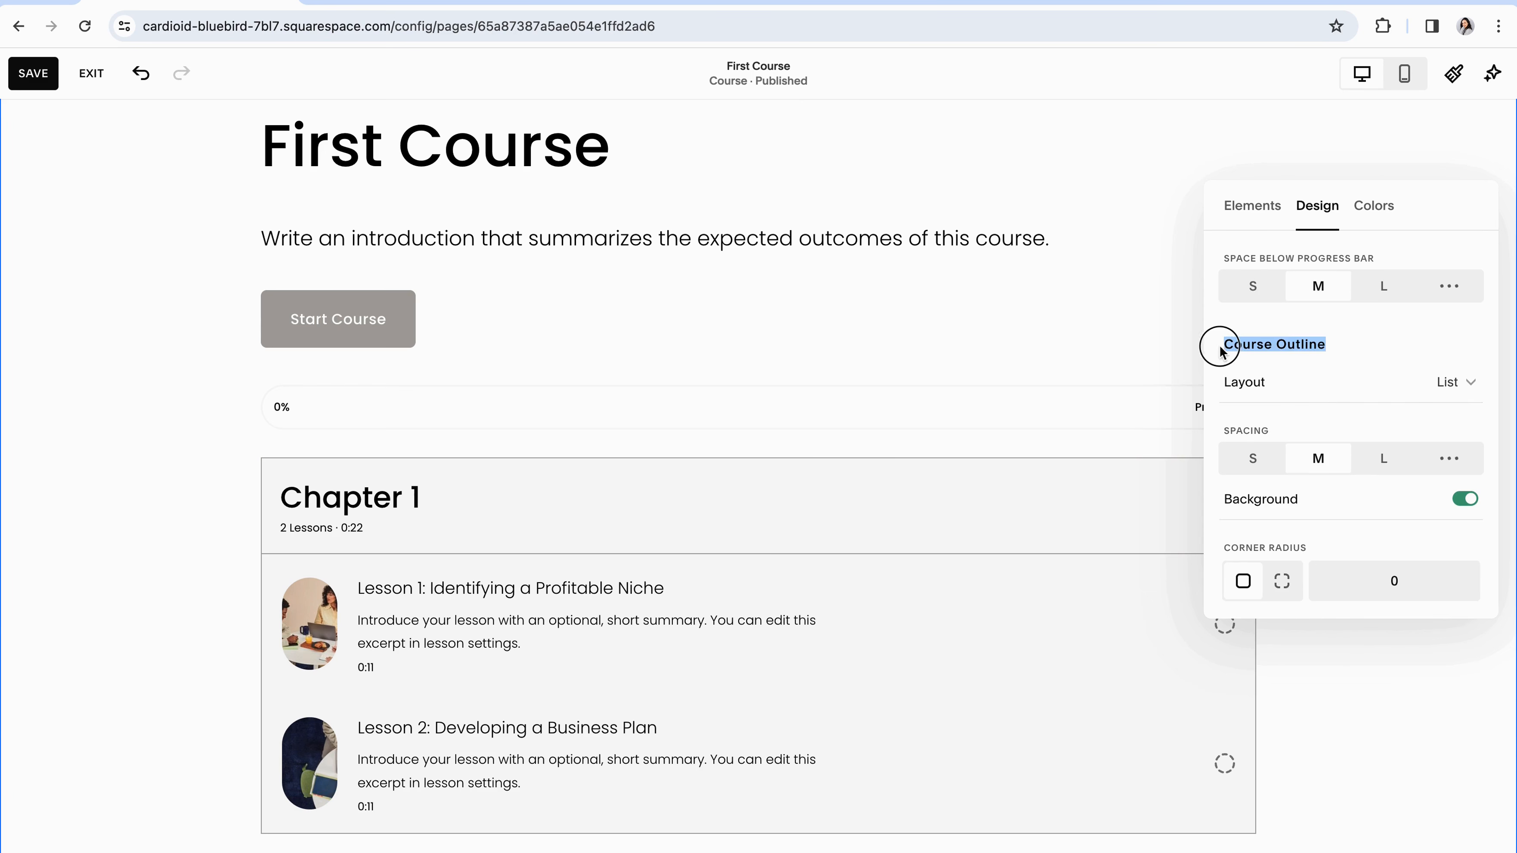
left_click(1337, 345)
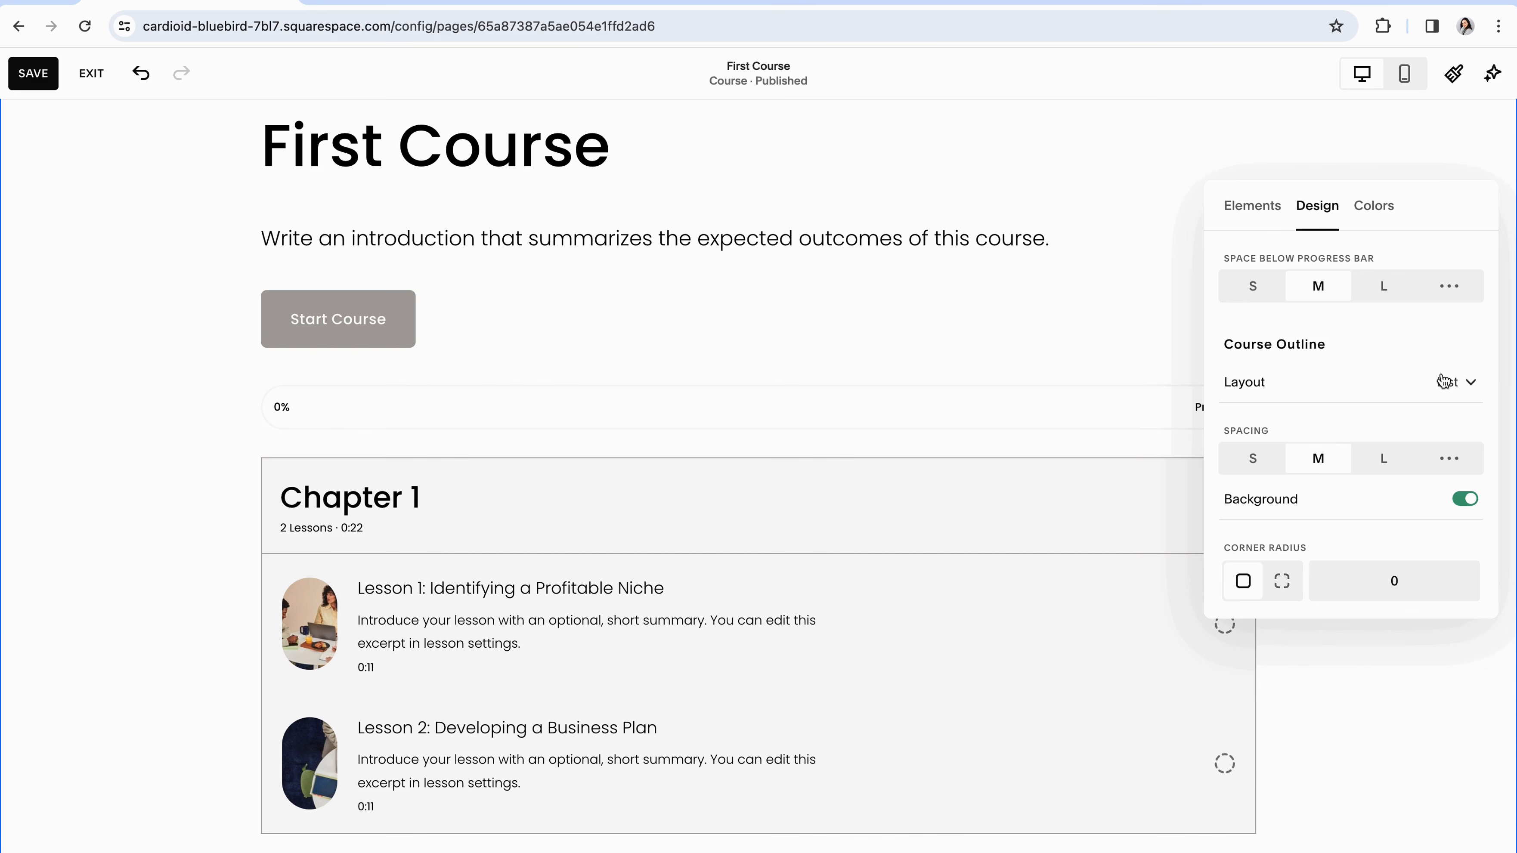
scroll(656, 389, "down", 7)
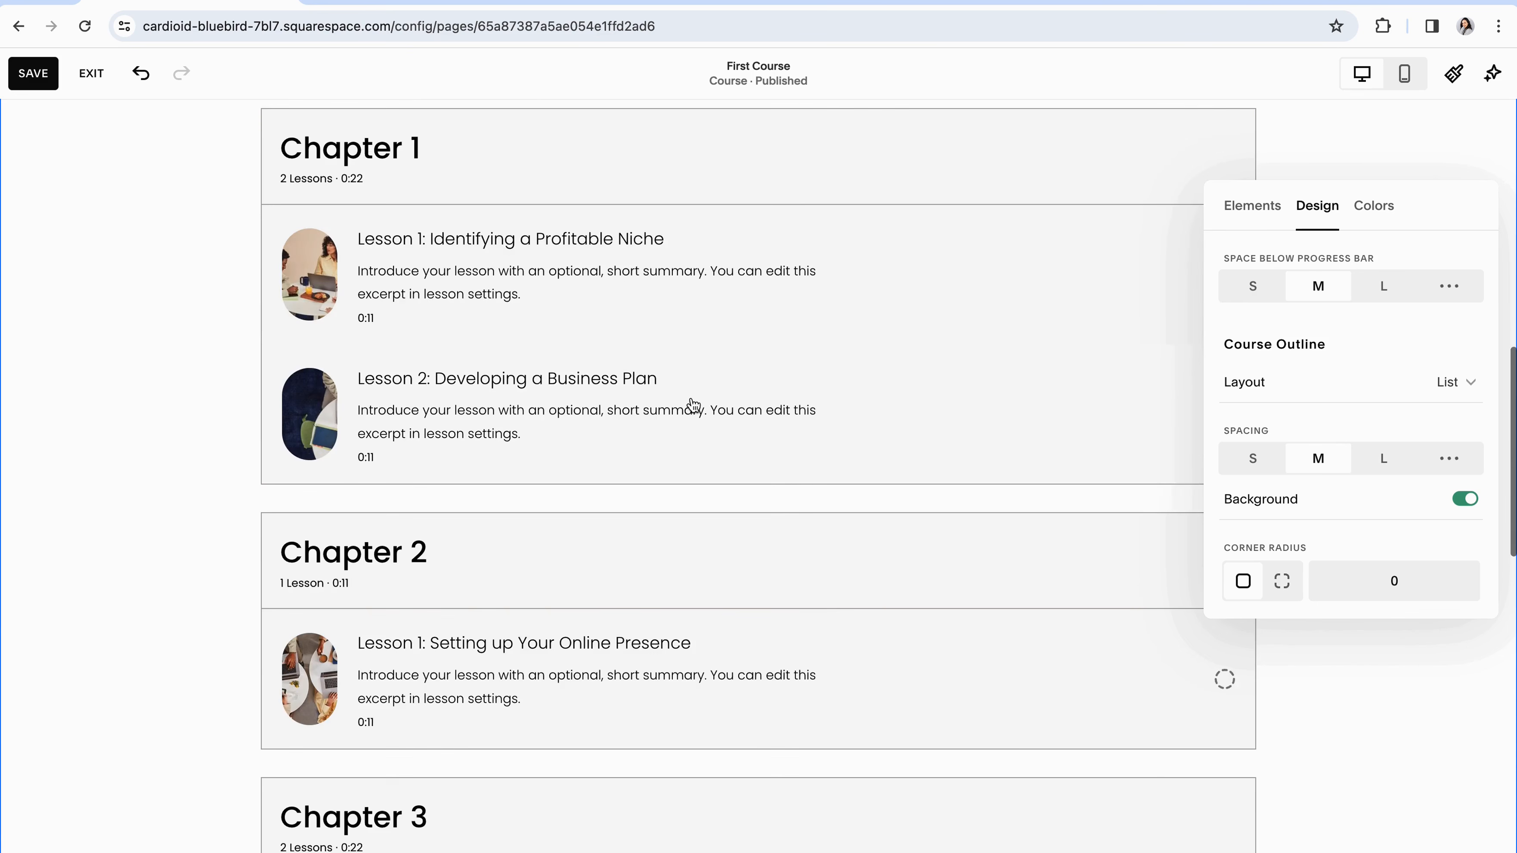
scroll(692, 404, "up", 2)
- Try the Grid layout for the Course Outline and inspect the lesson cards in each chapter
left_click(1451, 382)
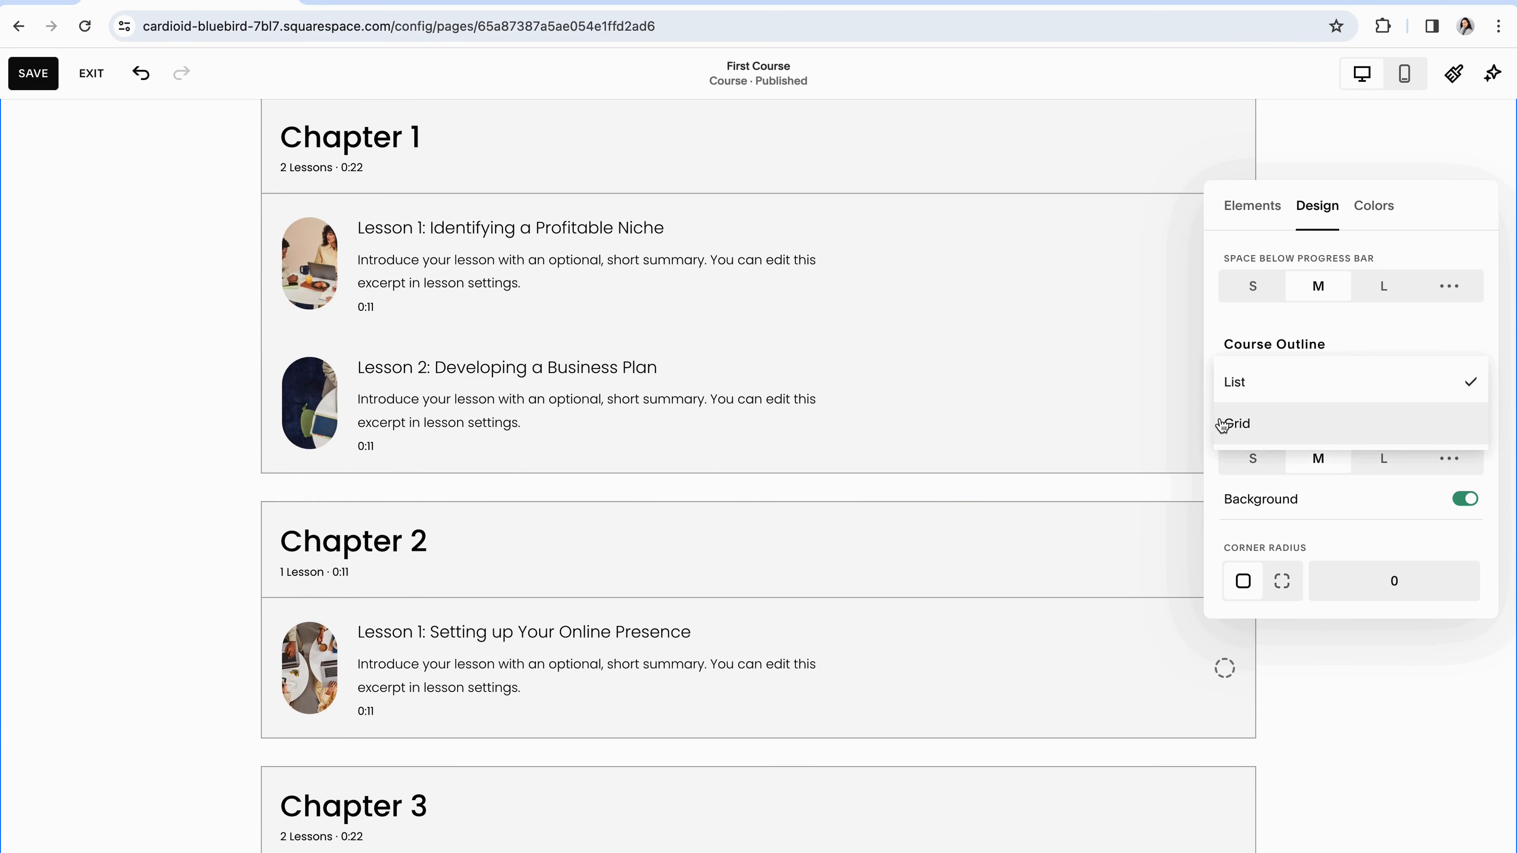
left_click(1224, 424)
scroll(847, 397, "down", 10)
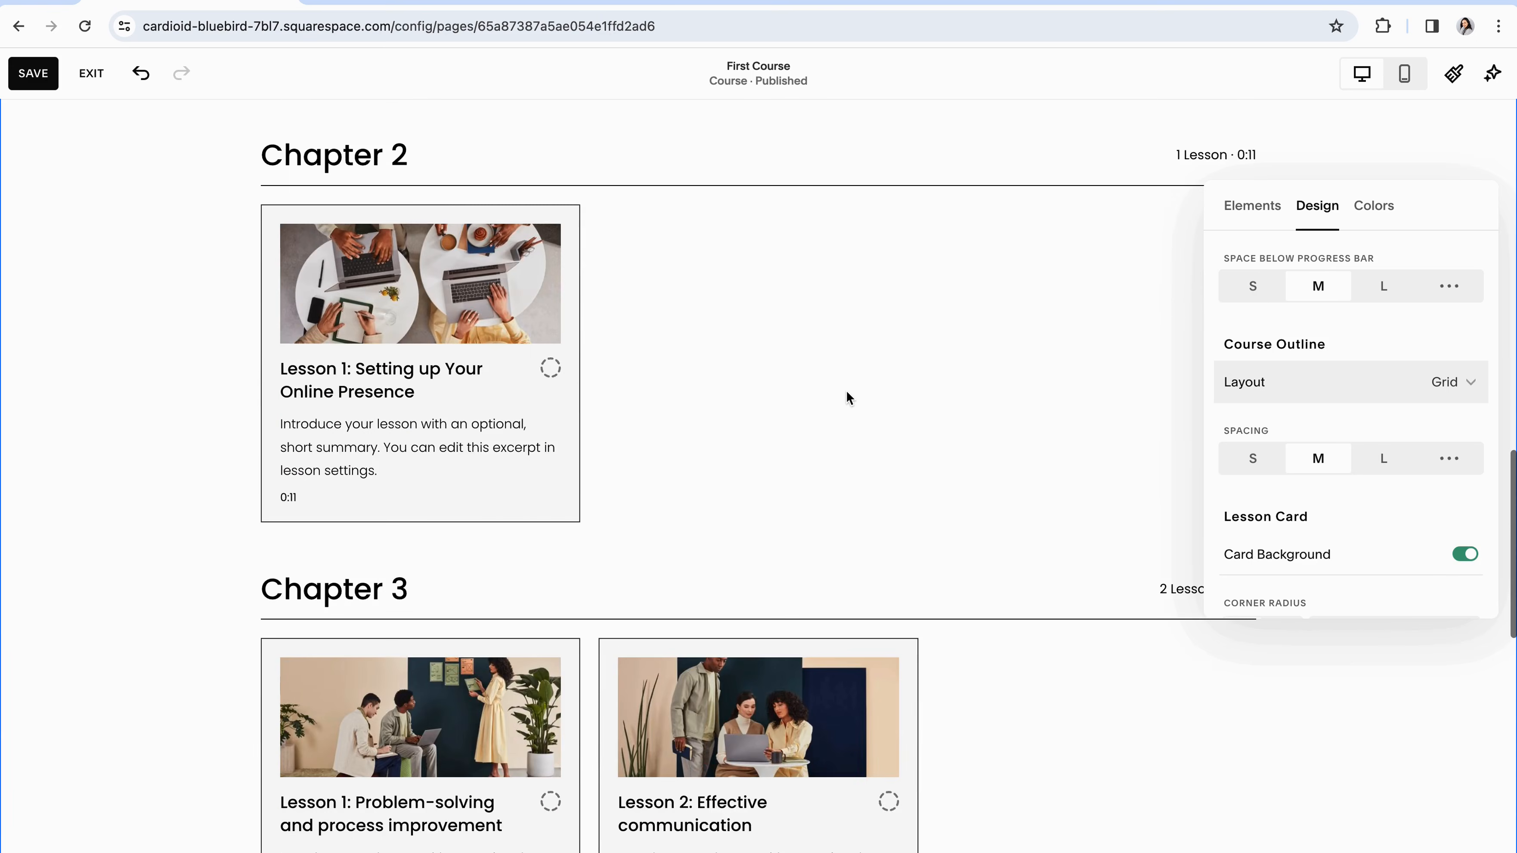
scroll(847, 396, "up", 6)
scroll(888, 406, "up", 5)
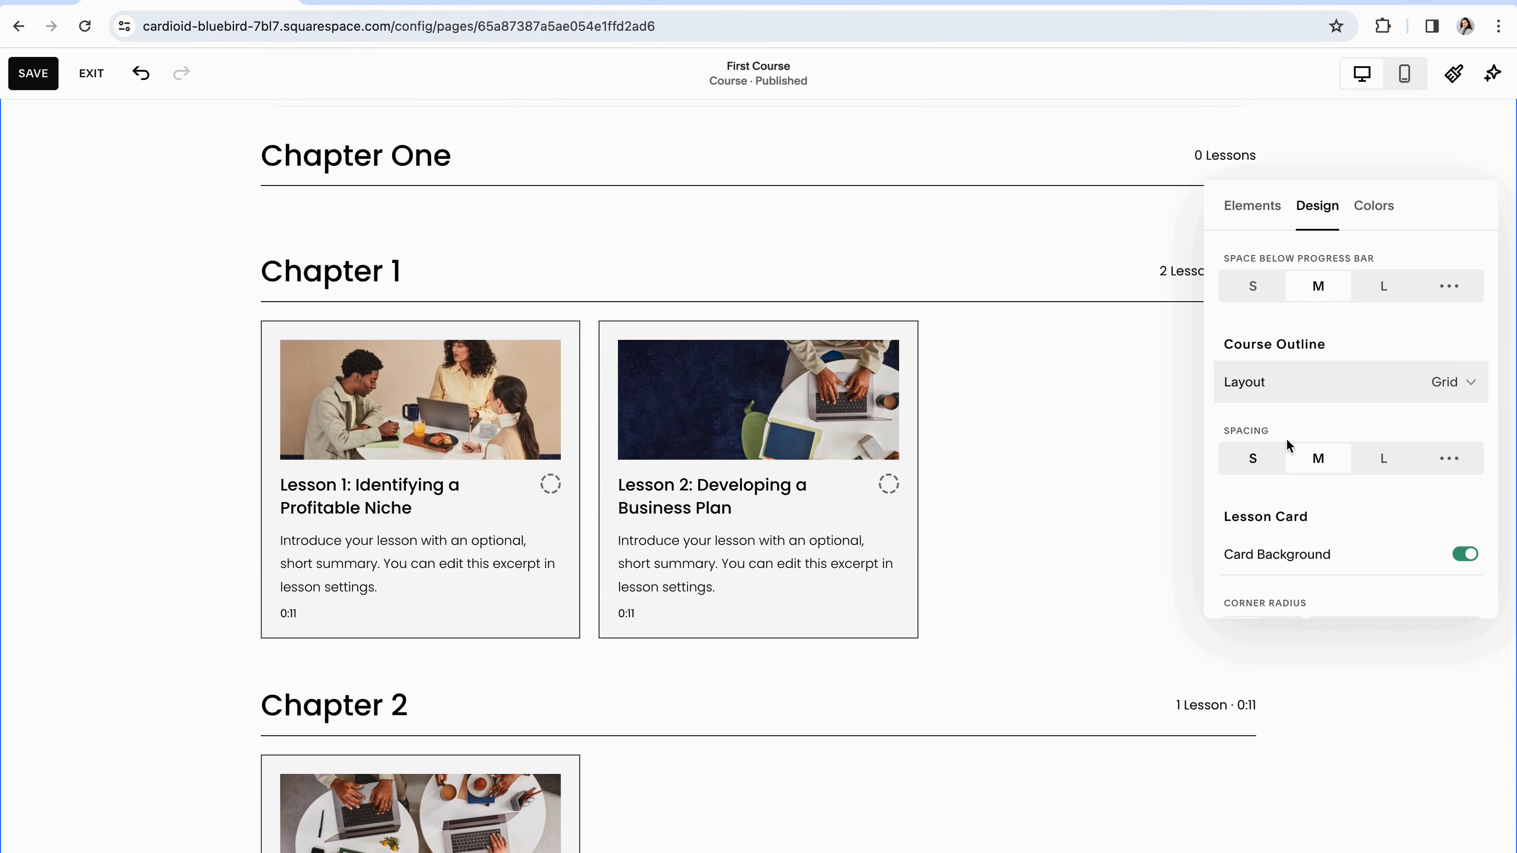
scroll(1286, 438, "down", 5)
scroll(1286, 443, "up", 2)
scroll(1286, 447, "up", 3)
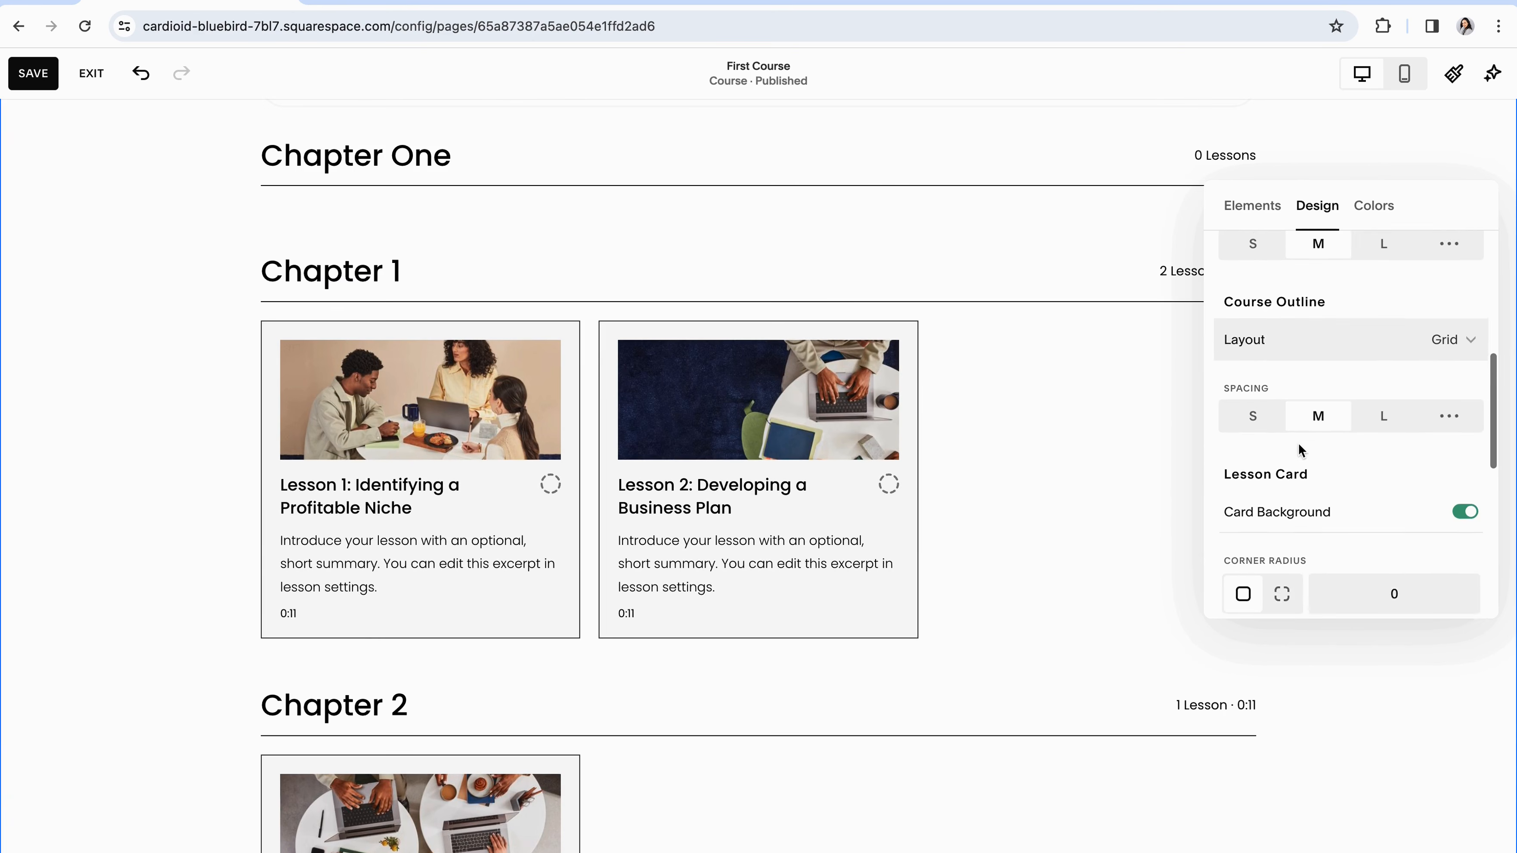
- Return the Course Outline layout to List, check the chapter blocks, and close the layout settings
left_click(1337, 387)
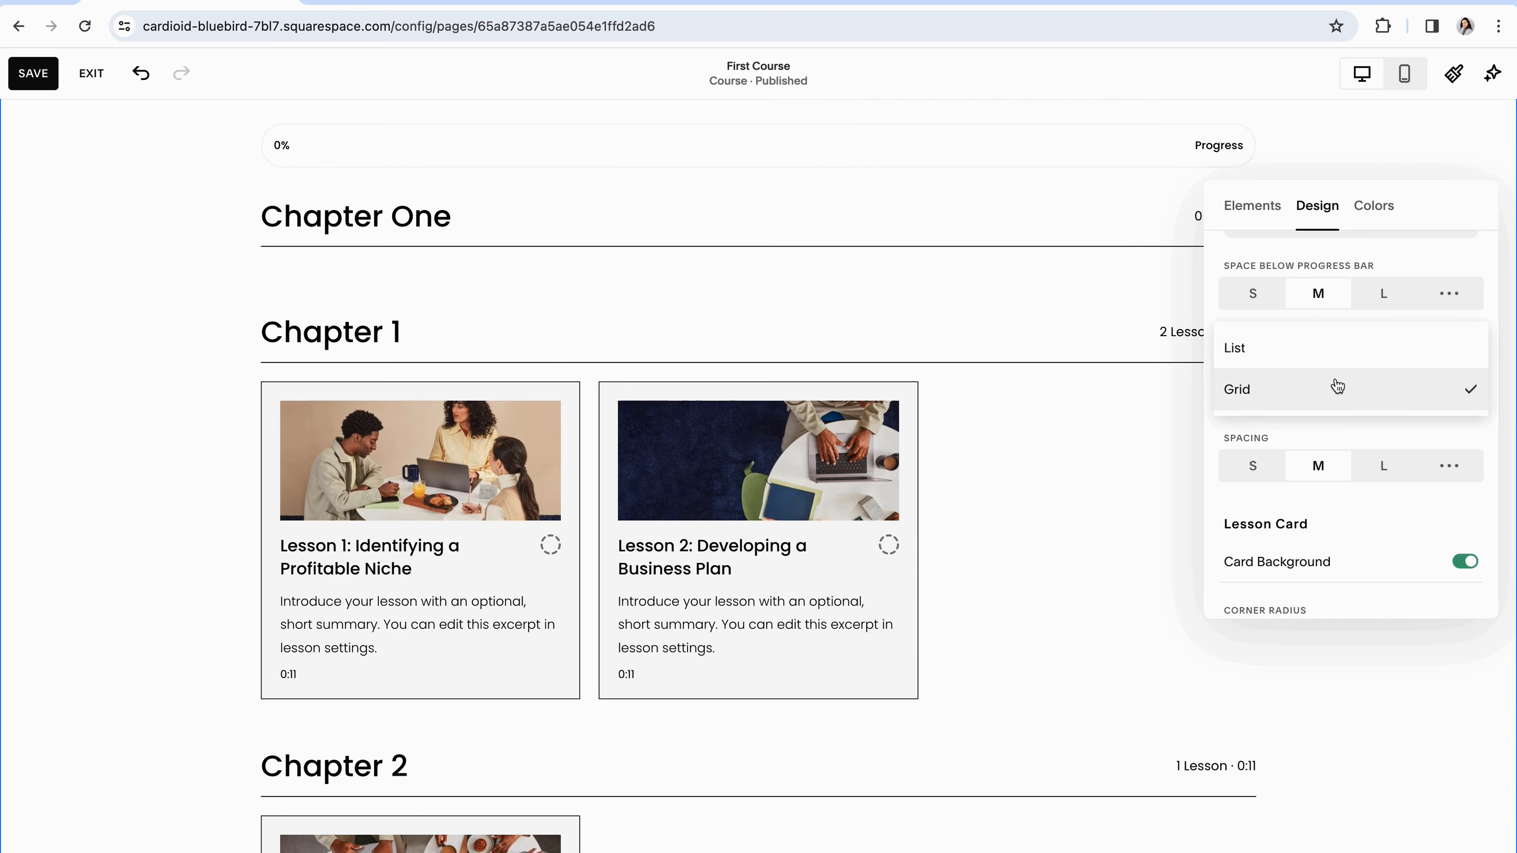
left_click(1284, 353)
scroll(1027, 467, "up", 5)
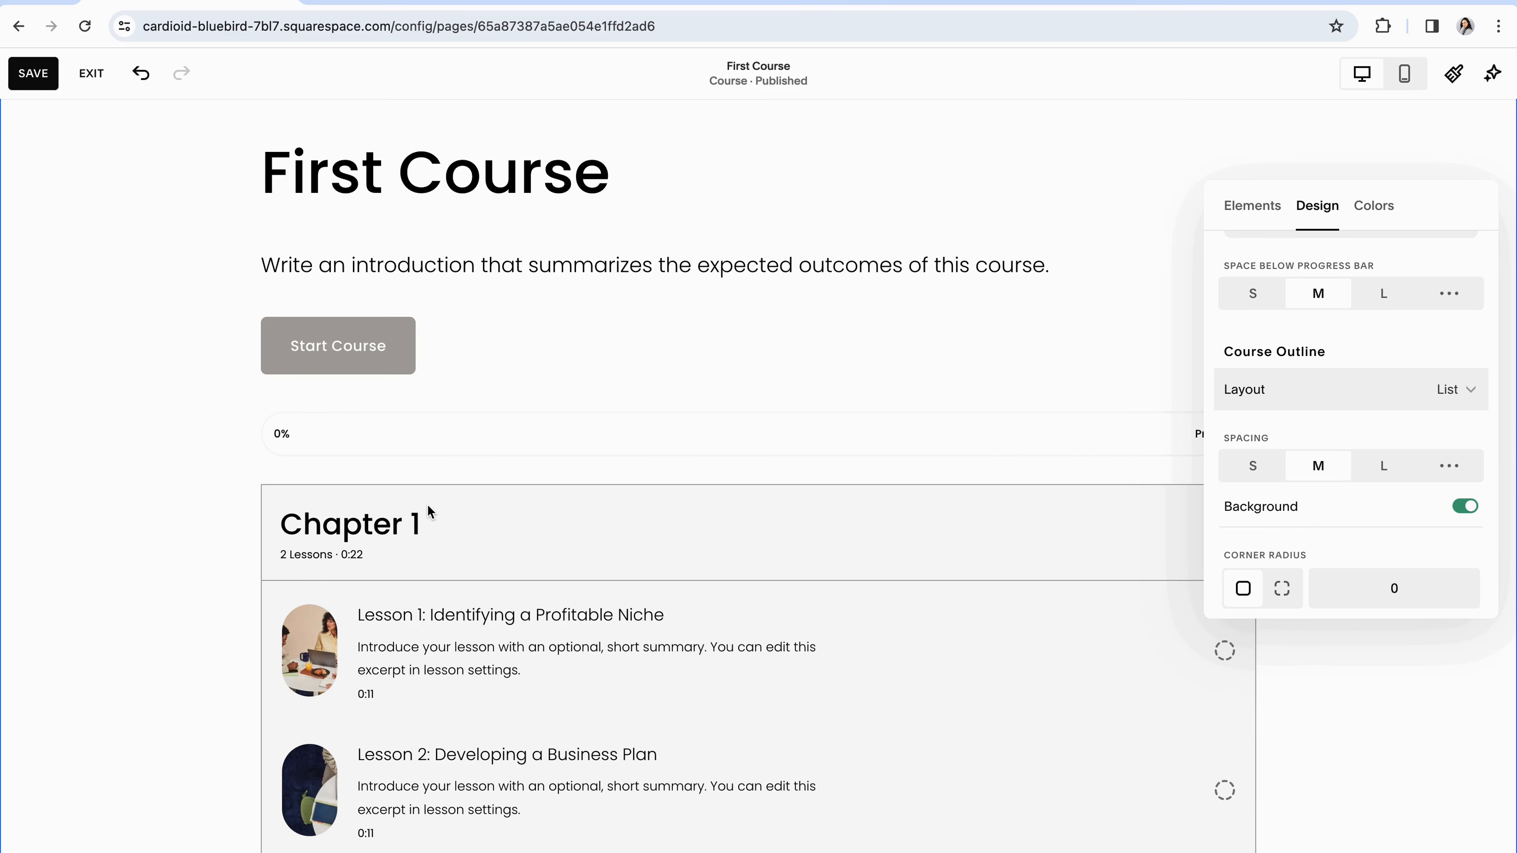
scroll(422, 497, "down", 10)
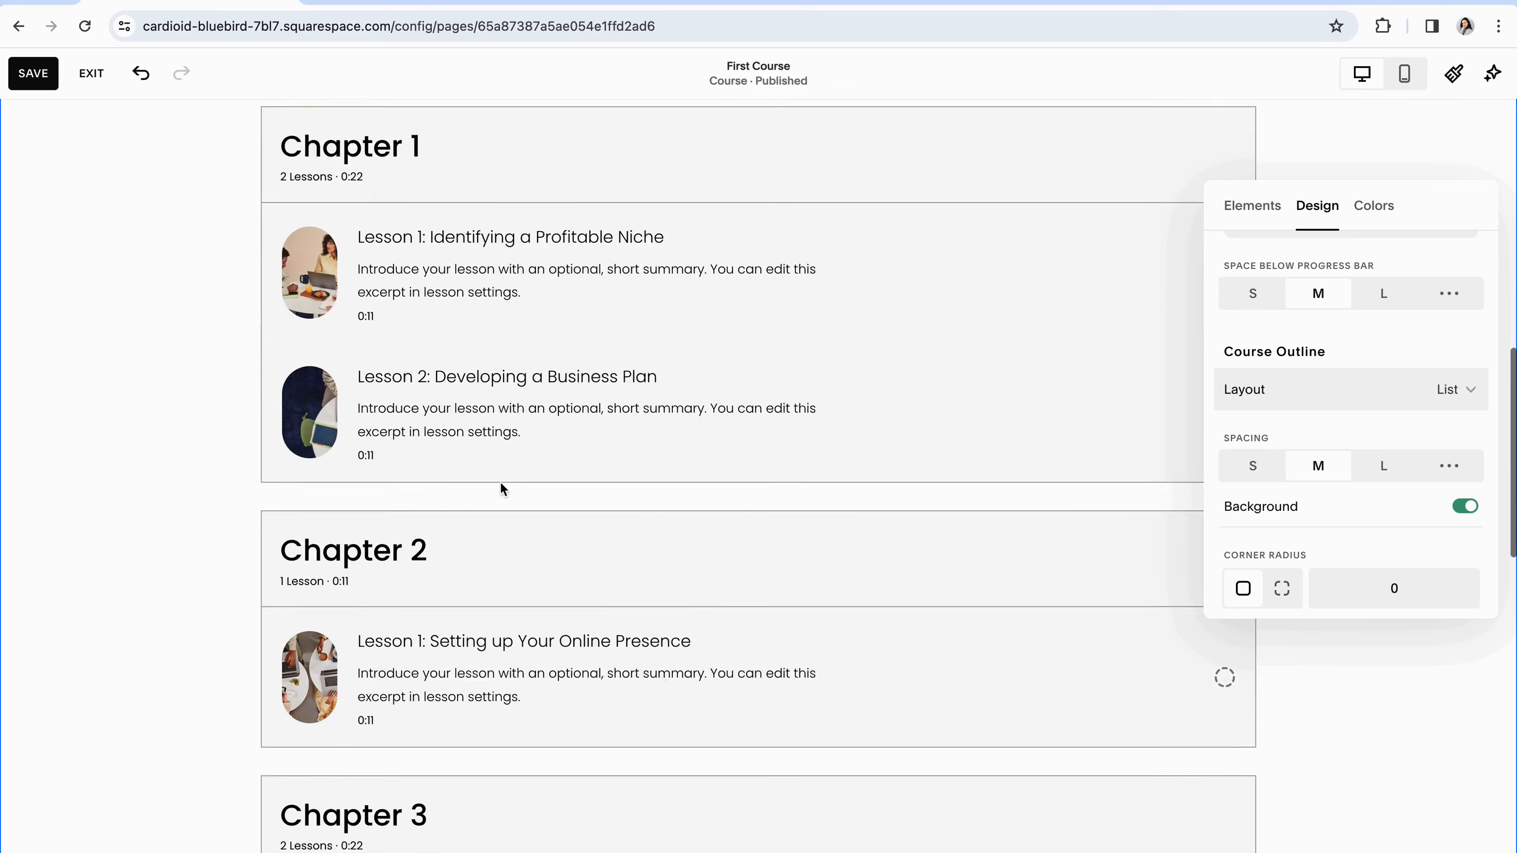
scroll(501, 487, "up", 9)
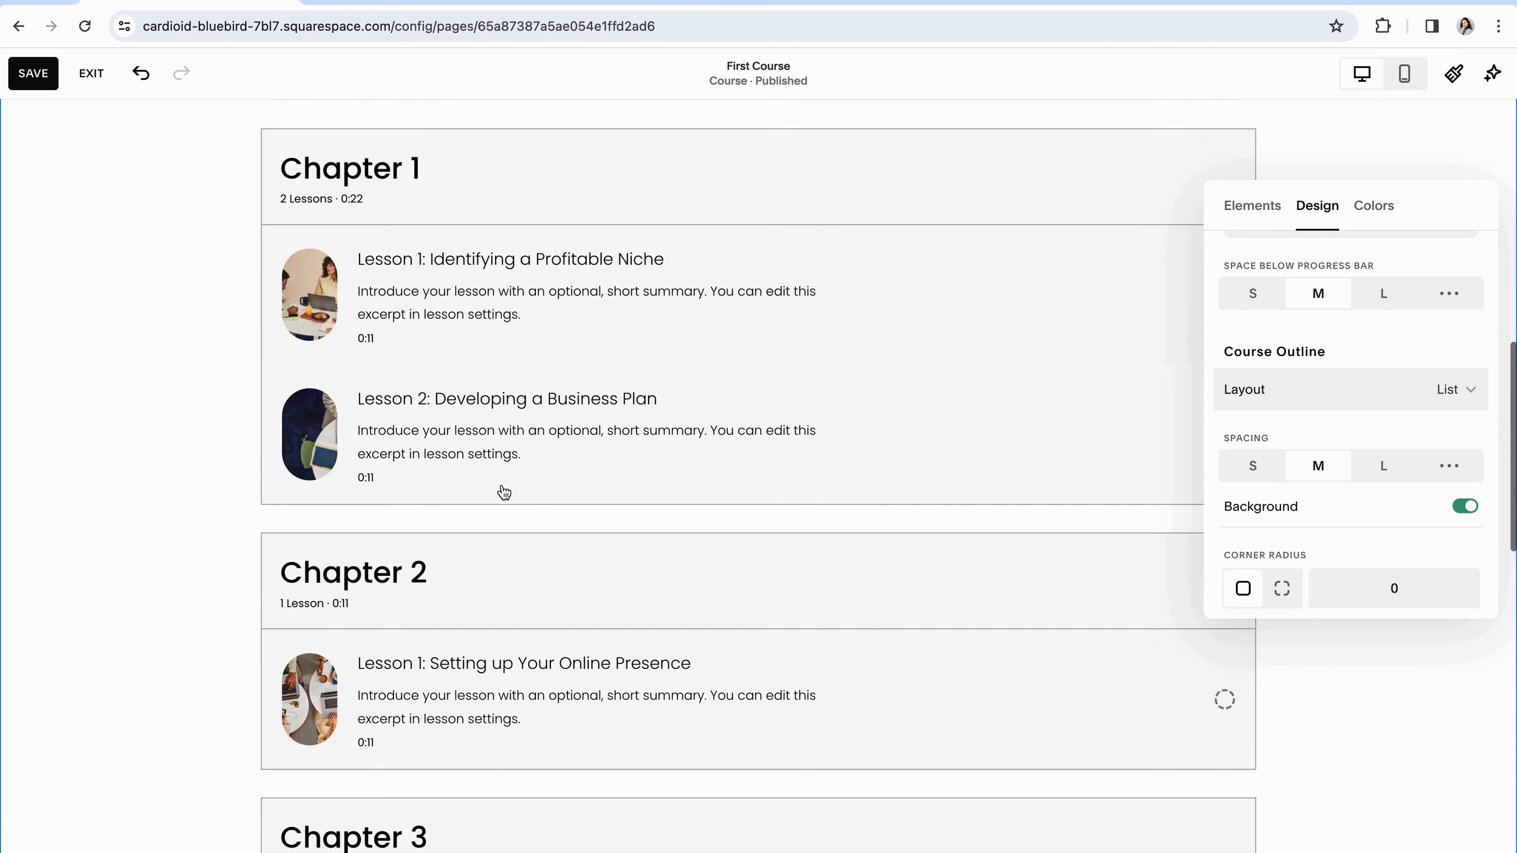
scroll(505, 491, "up", 2)
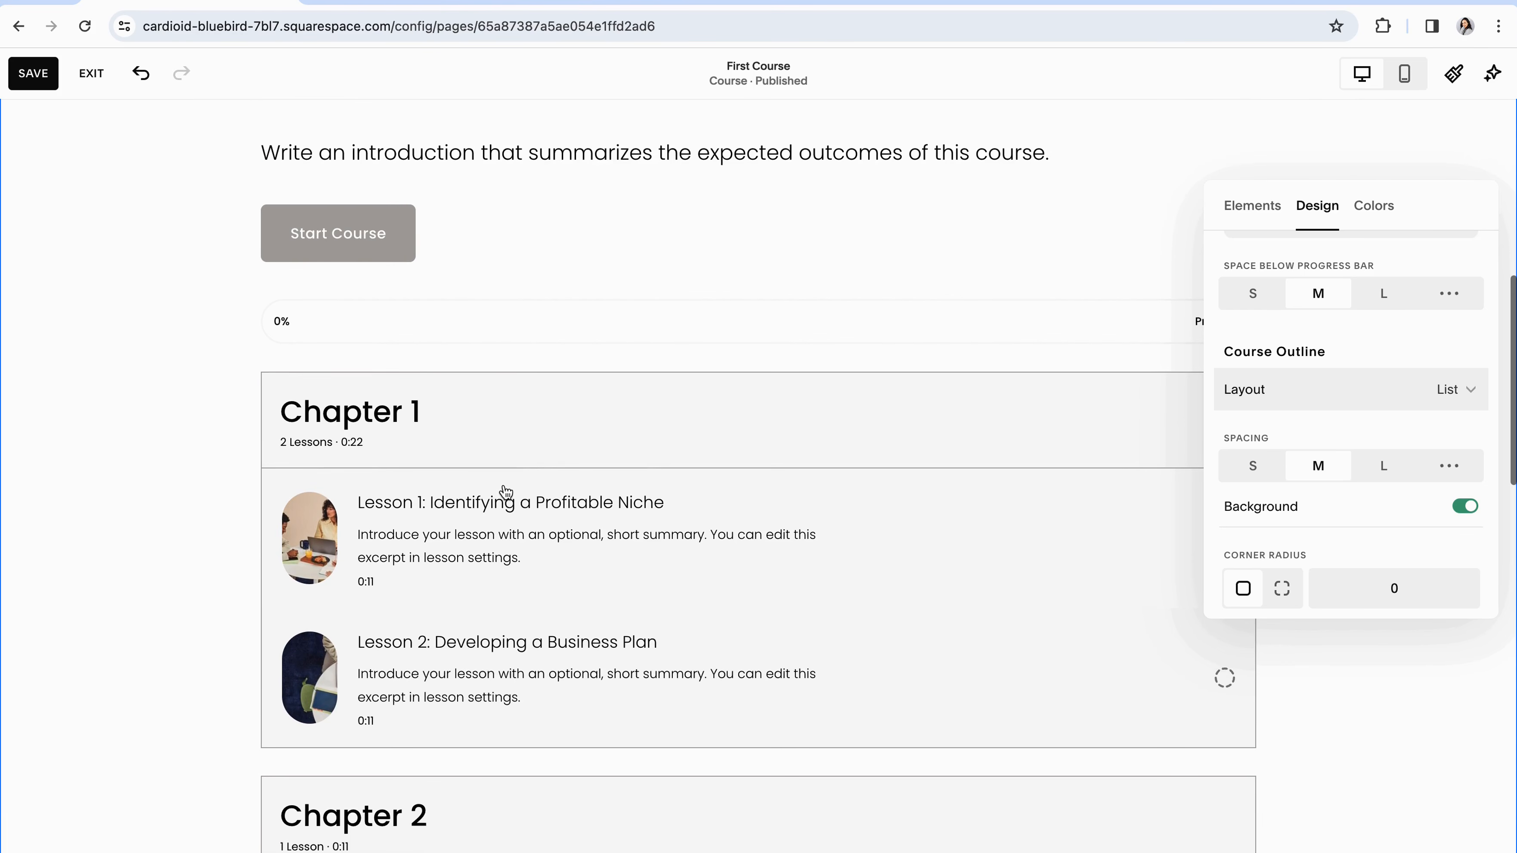
left_click(159, 396)
scroll(504, 398, "down", 2)
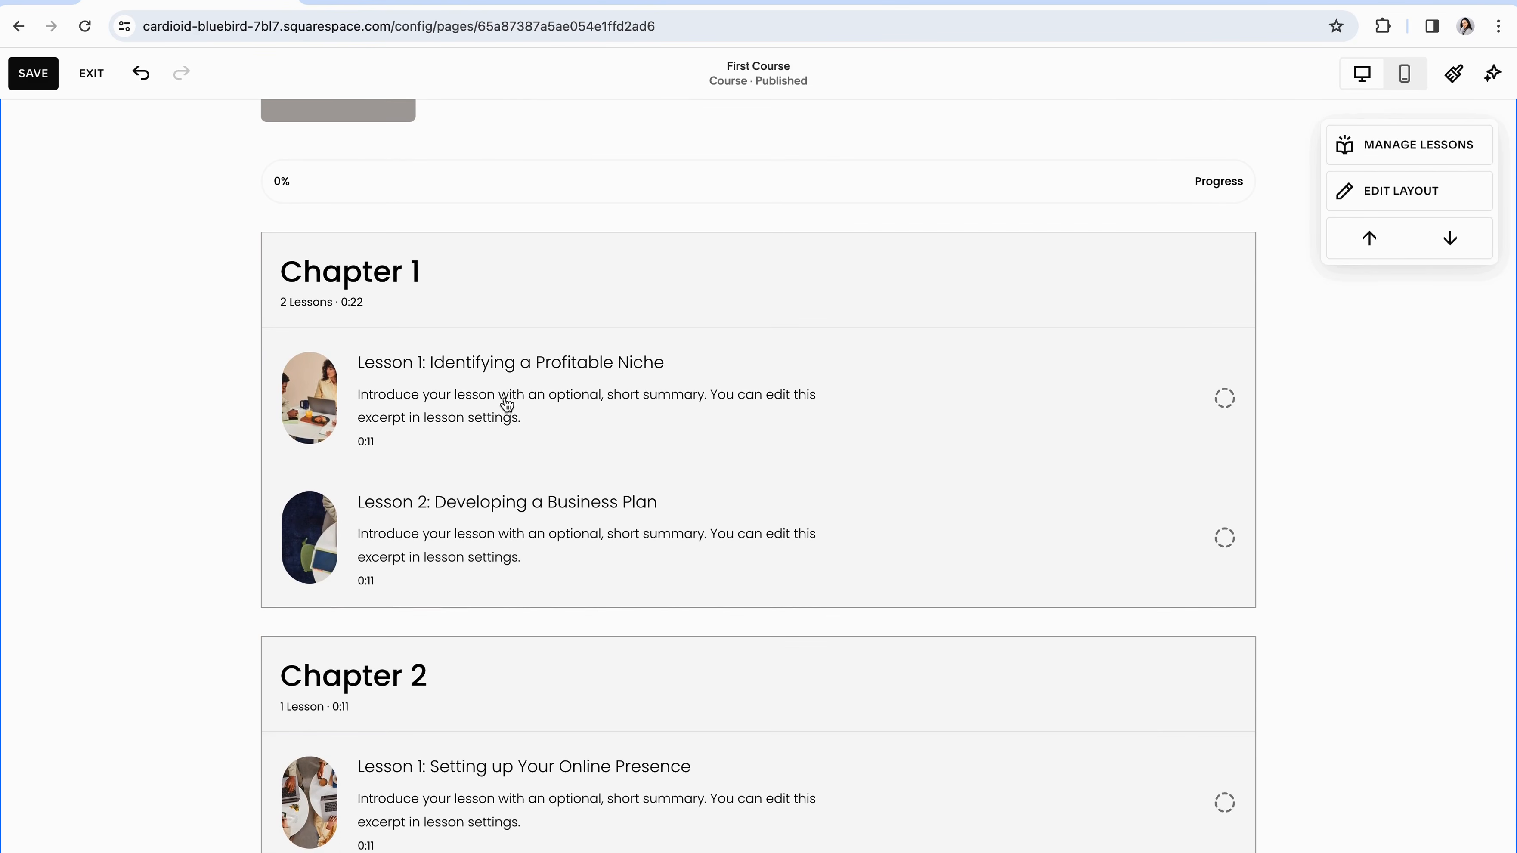
scroll(508, 406, "down", 2)
scroll(511, 407, "up", 4)
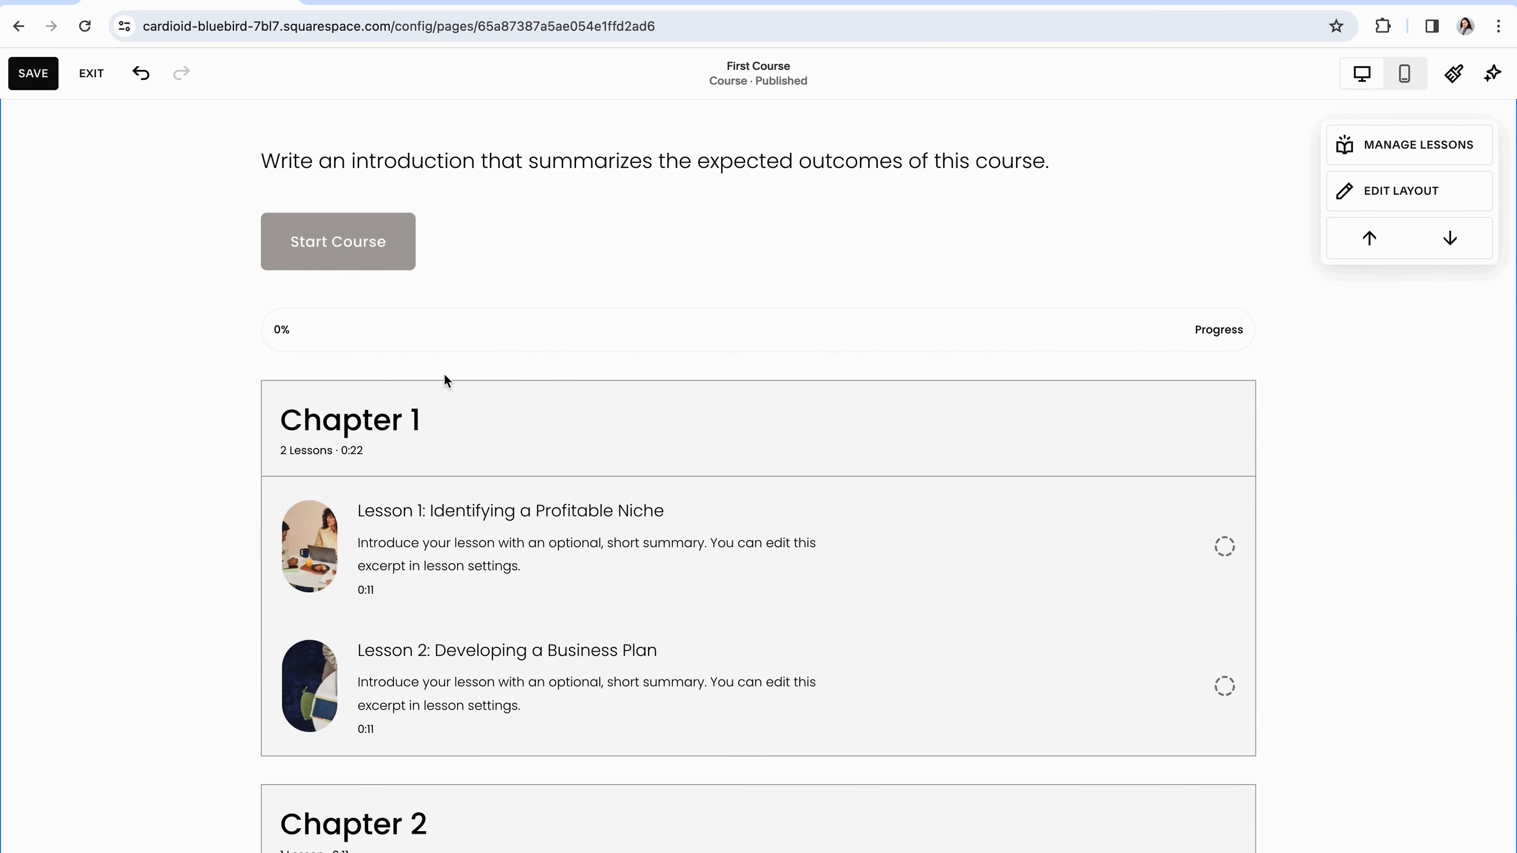
- Review the color themes available for the course section and close its layout settings without choosing another theme
left_click(1378, 195)
left_click(1377, 199)
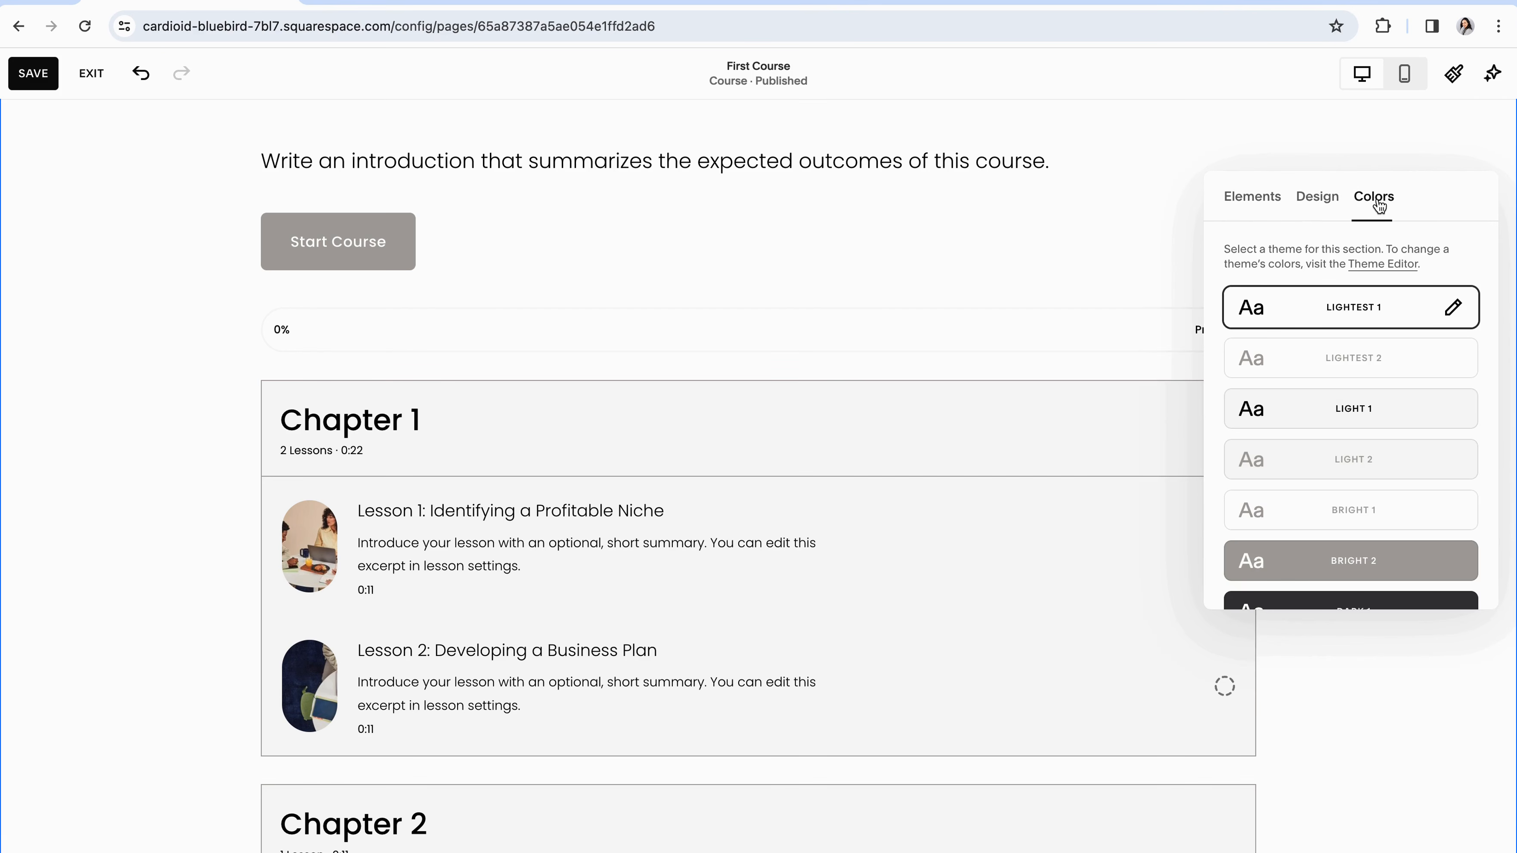
scroll(1359, 355, "down", 3)
scroll(1359, 355, "up", 3)
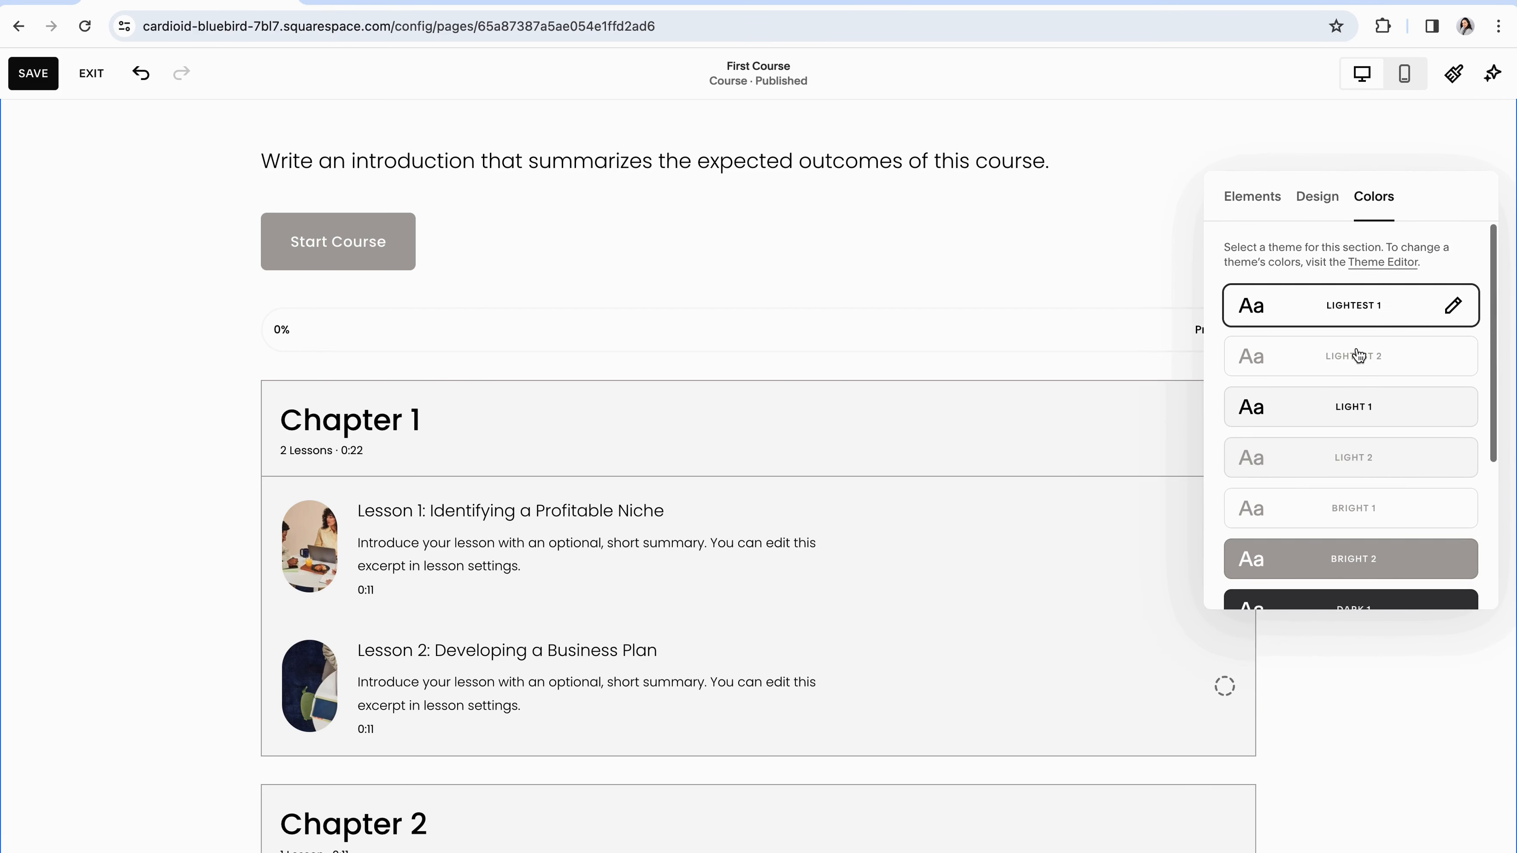
left_click(1113, 256)
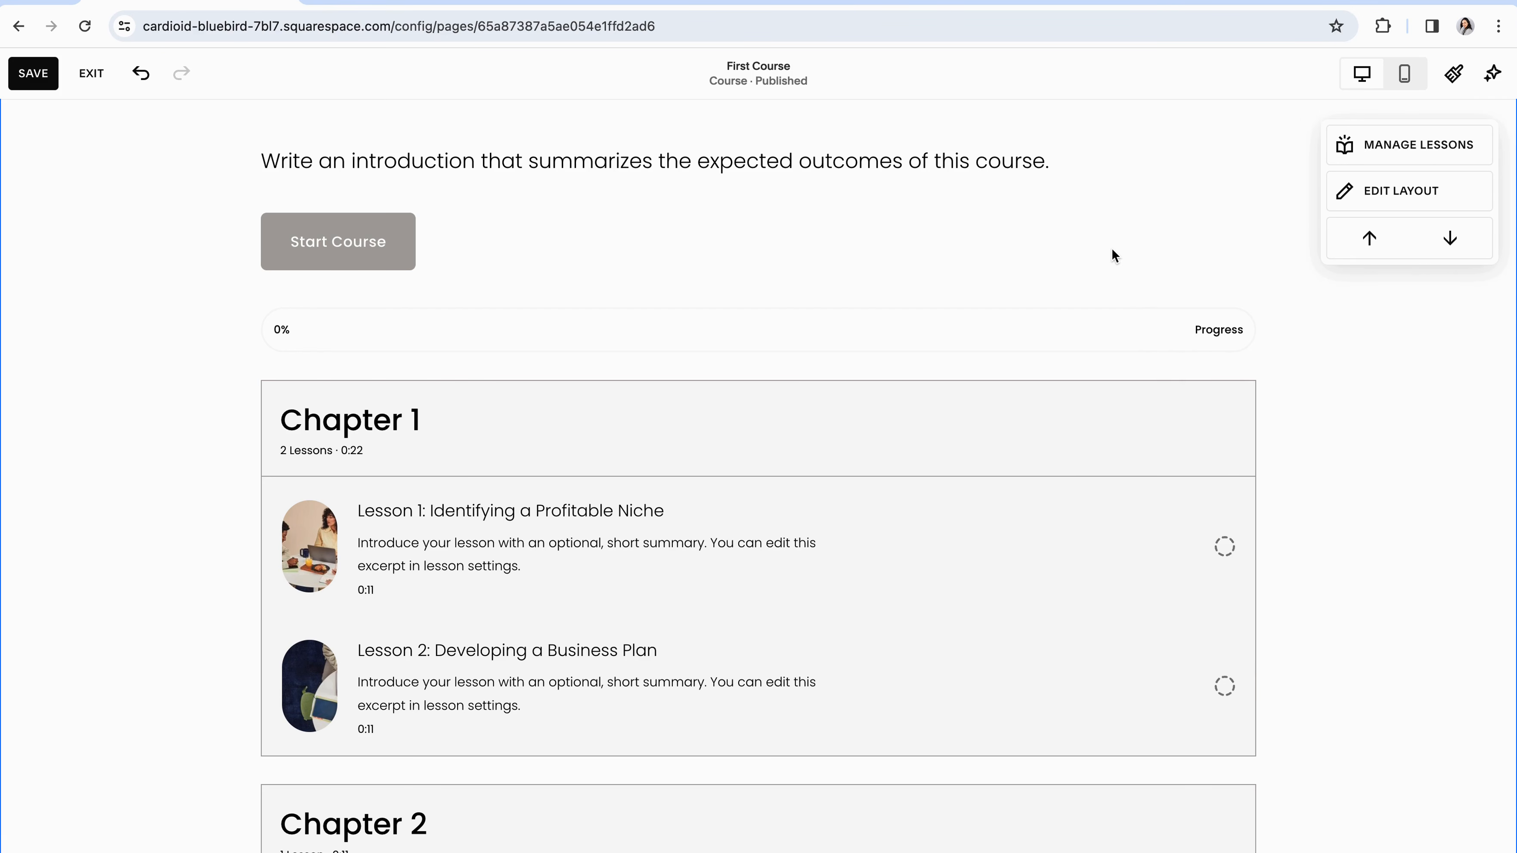
scroll(657, 359, "up", 3)
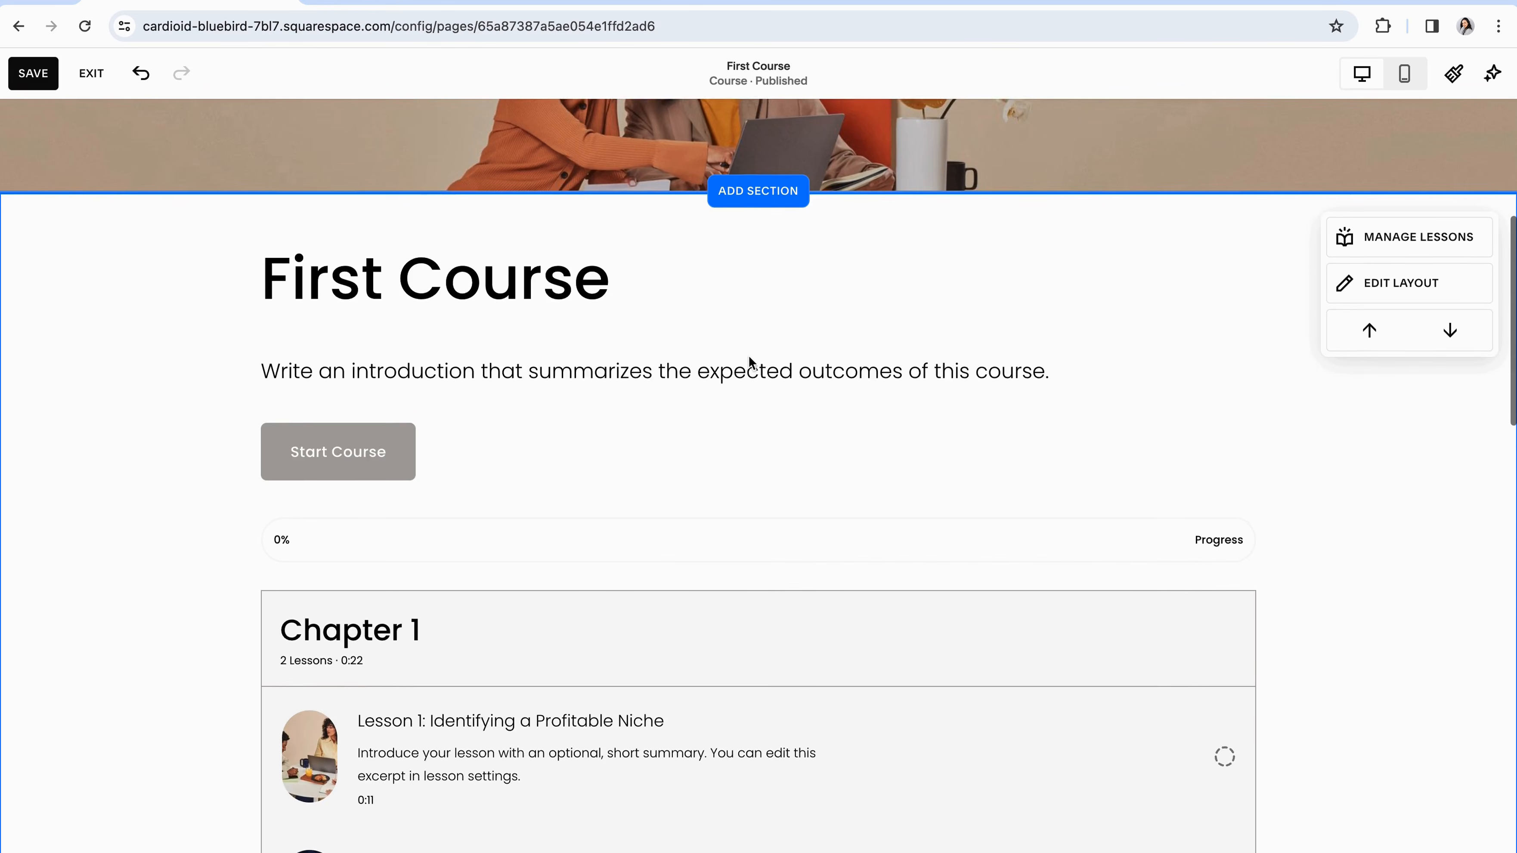
scroll(749, 356, "down", 1)
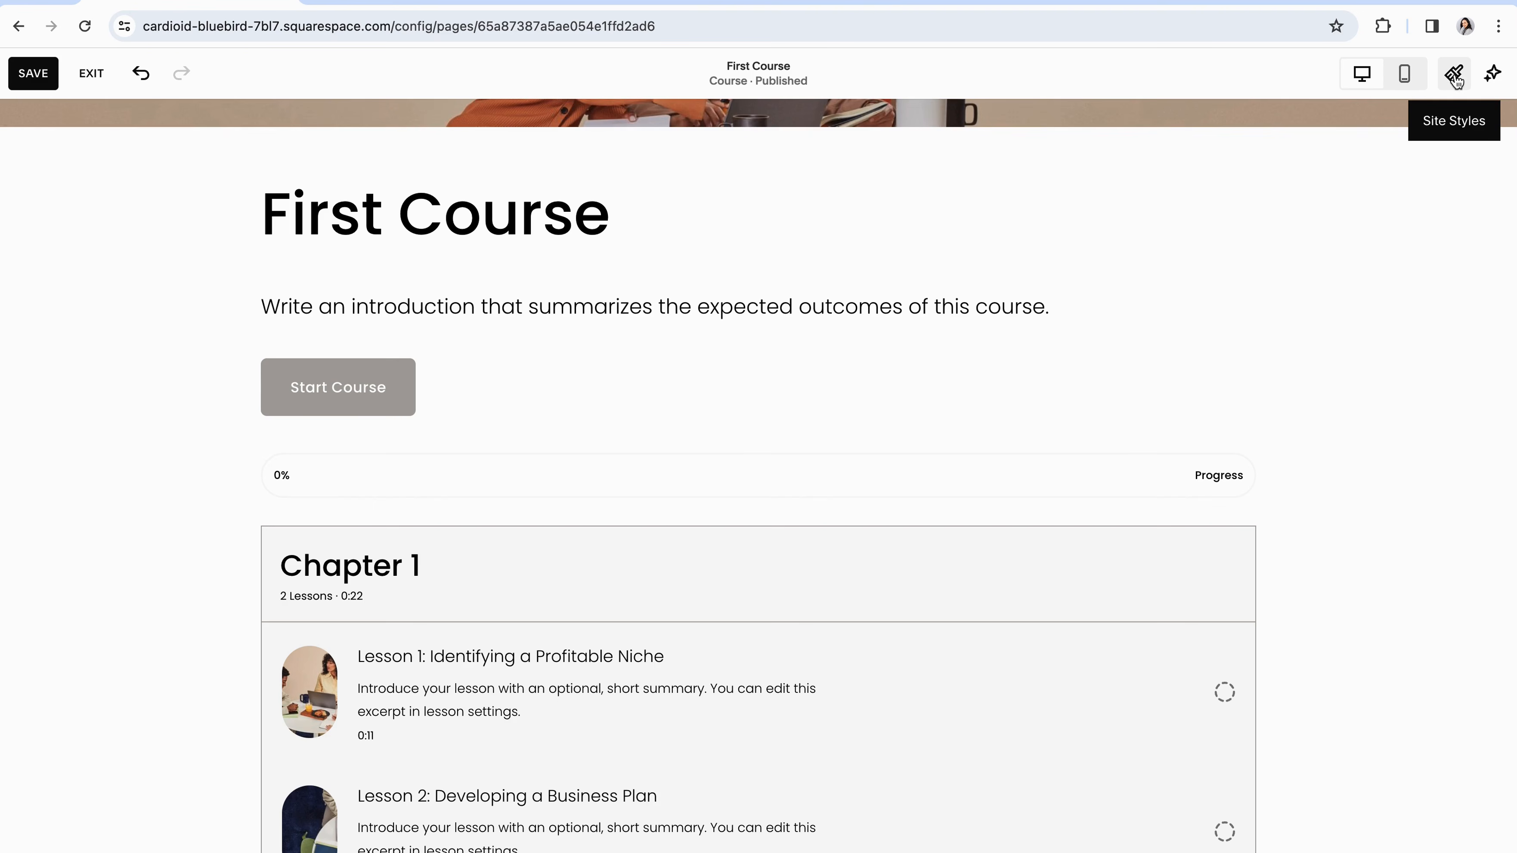
- Open the font settings in Site Styles and find the course entries under Assign Styles
left_click(1455, 75)
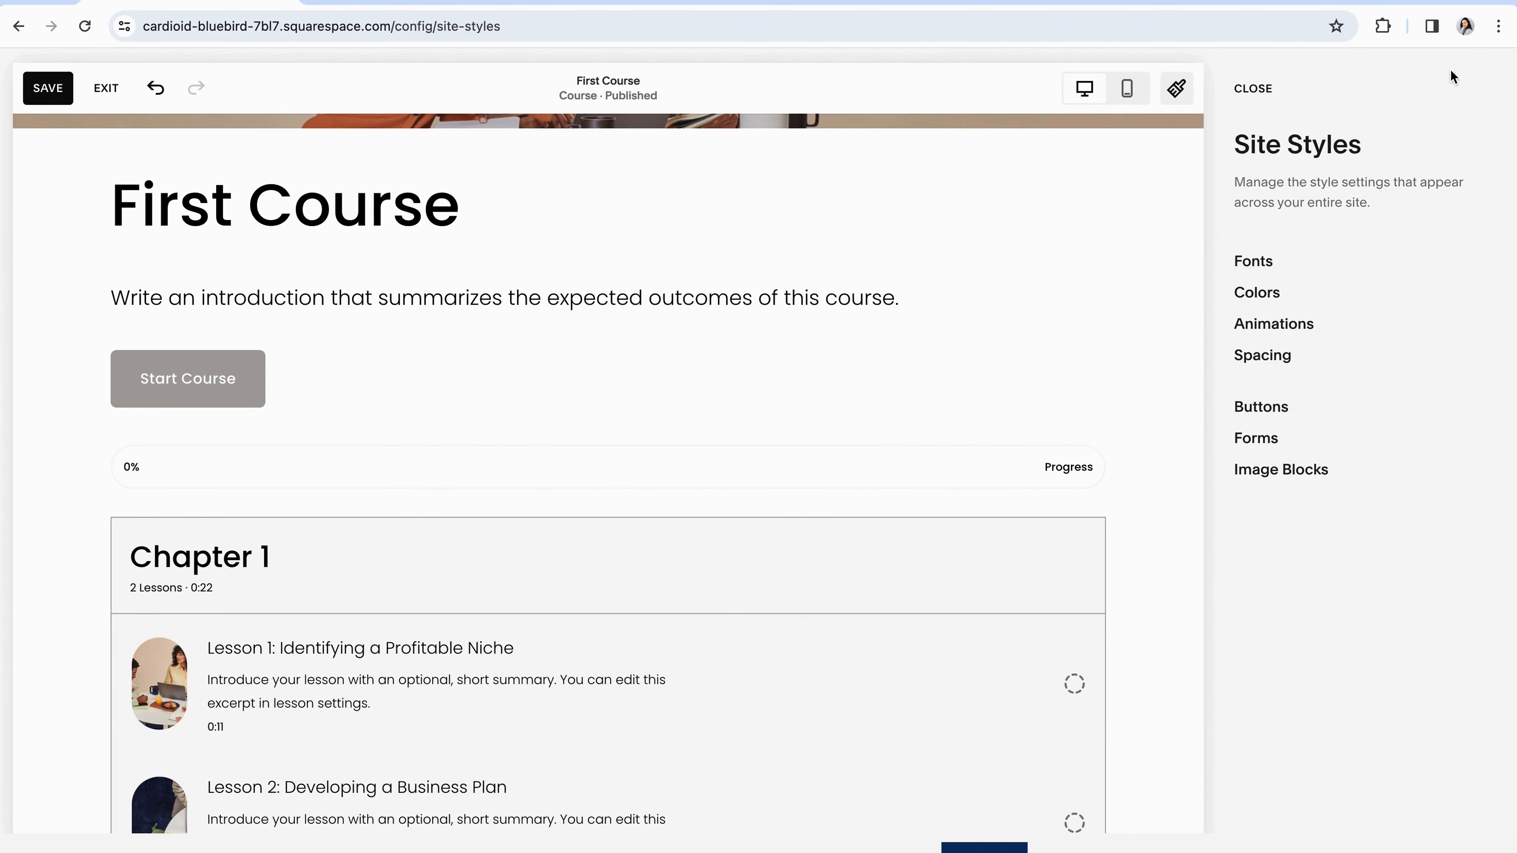
left_click(1253, 268)
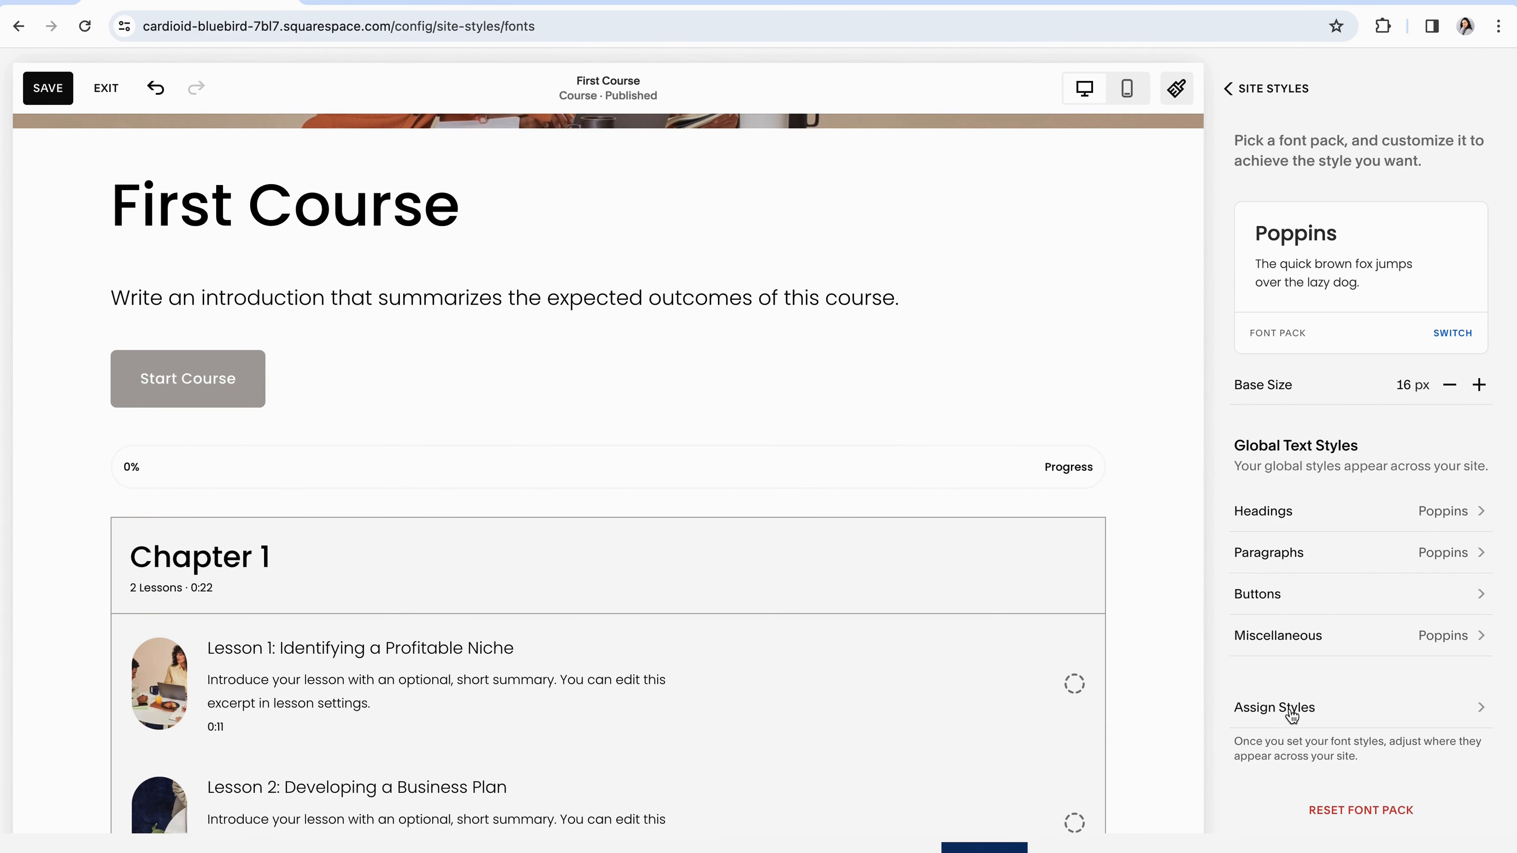
left_click(1308, 715)
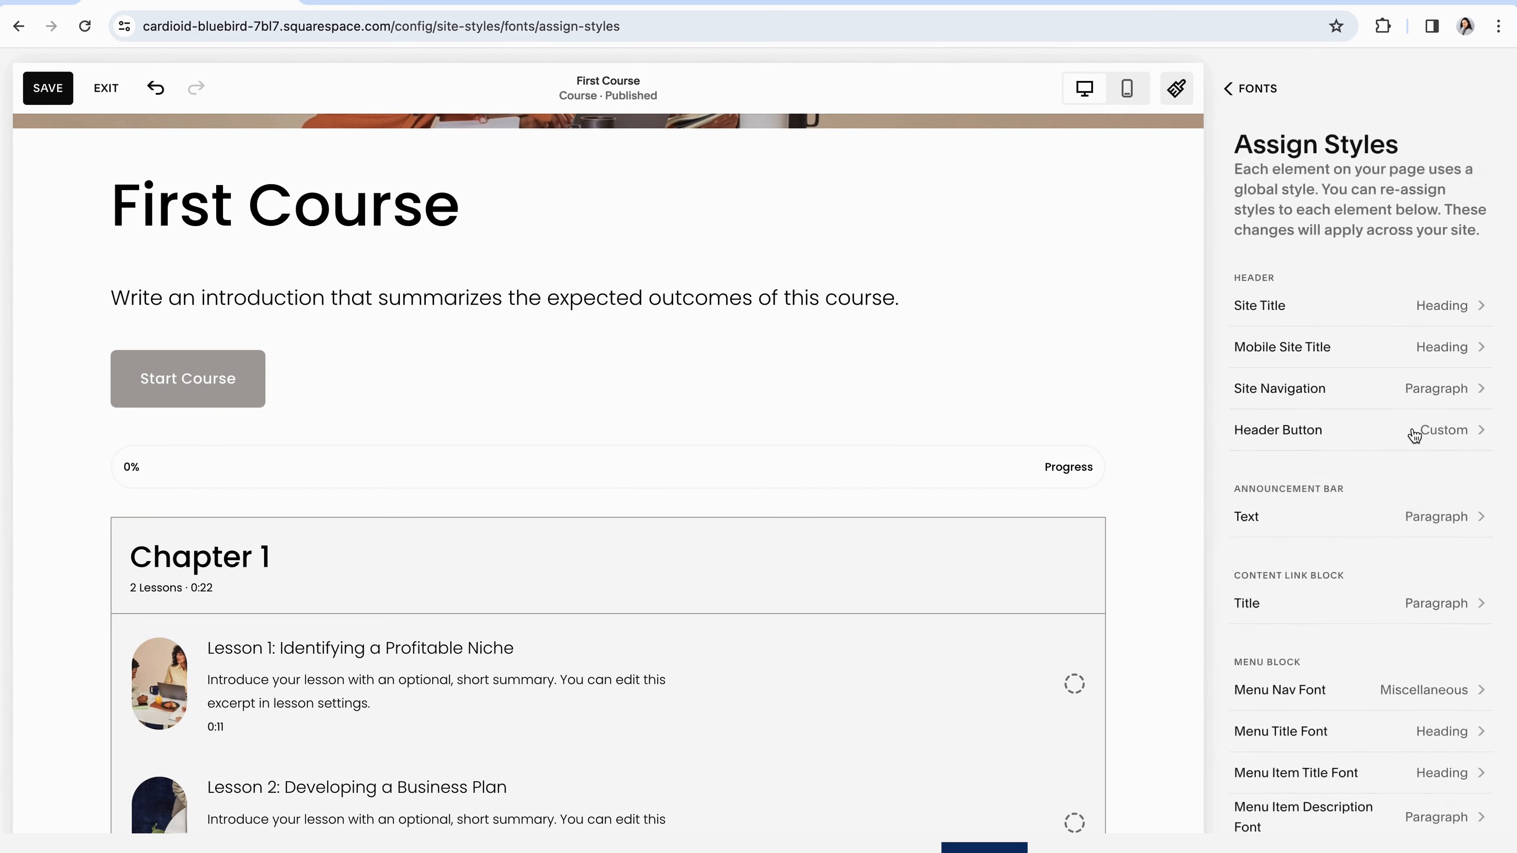
scroll(1436, 402, "down", 5)
left_click_drag(1510, 218, 1471, 645)
scroll(1470, 645, "down", 10)
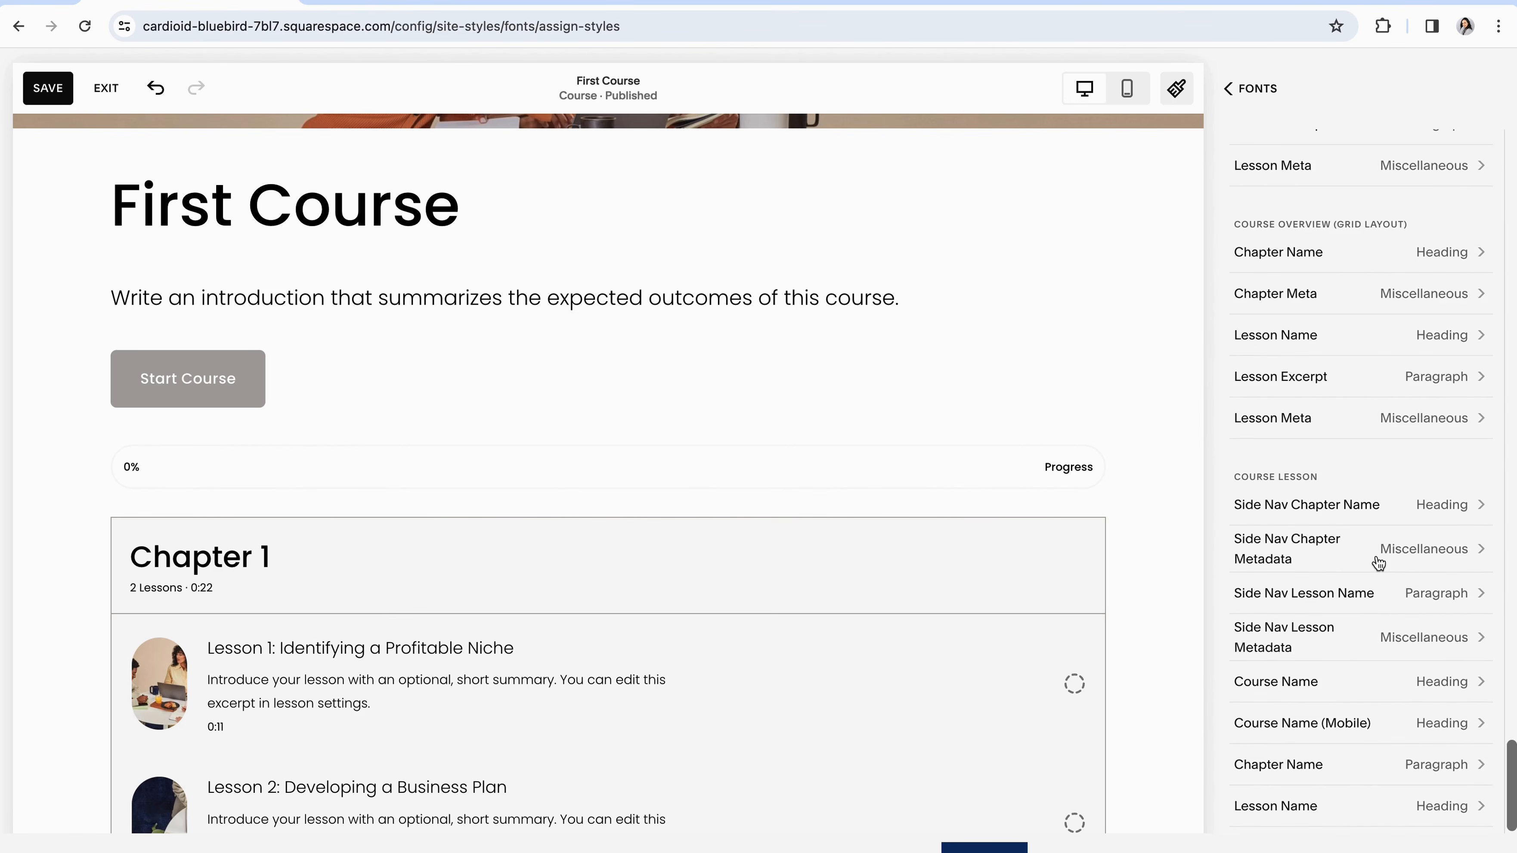
scroll(1377, 562, "up", 3)
scroll(1350, 565, "up", 5)
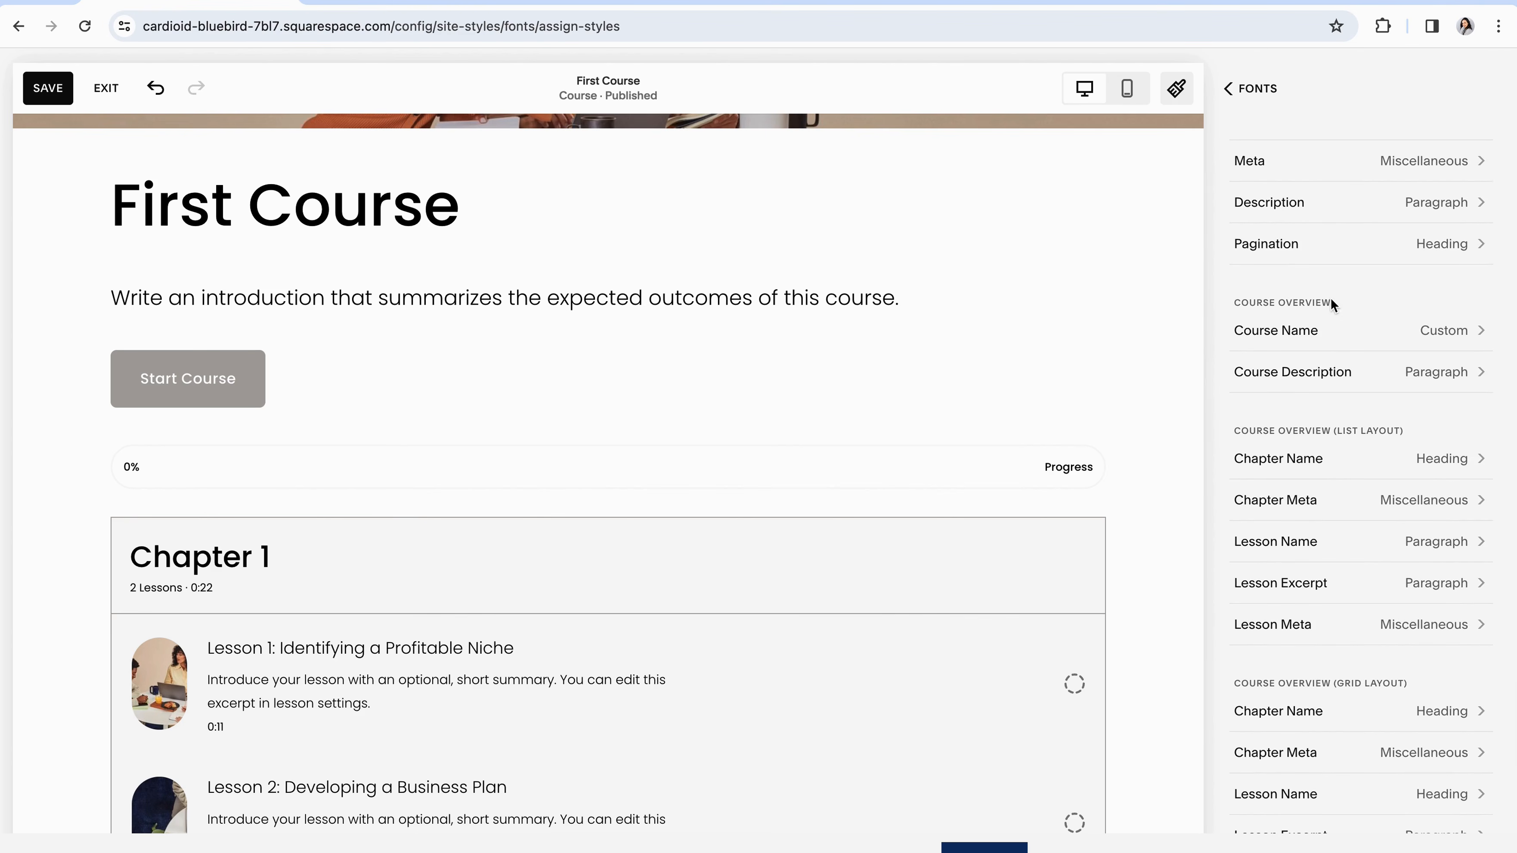
- Examine the font assignments for Course Overview, its List and Grid layouts, and Course Lesson
left_click_drag(1336, 305, 1272, 305)
left_click(1345, 302)
scroll(1248, 343, "down", 2)
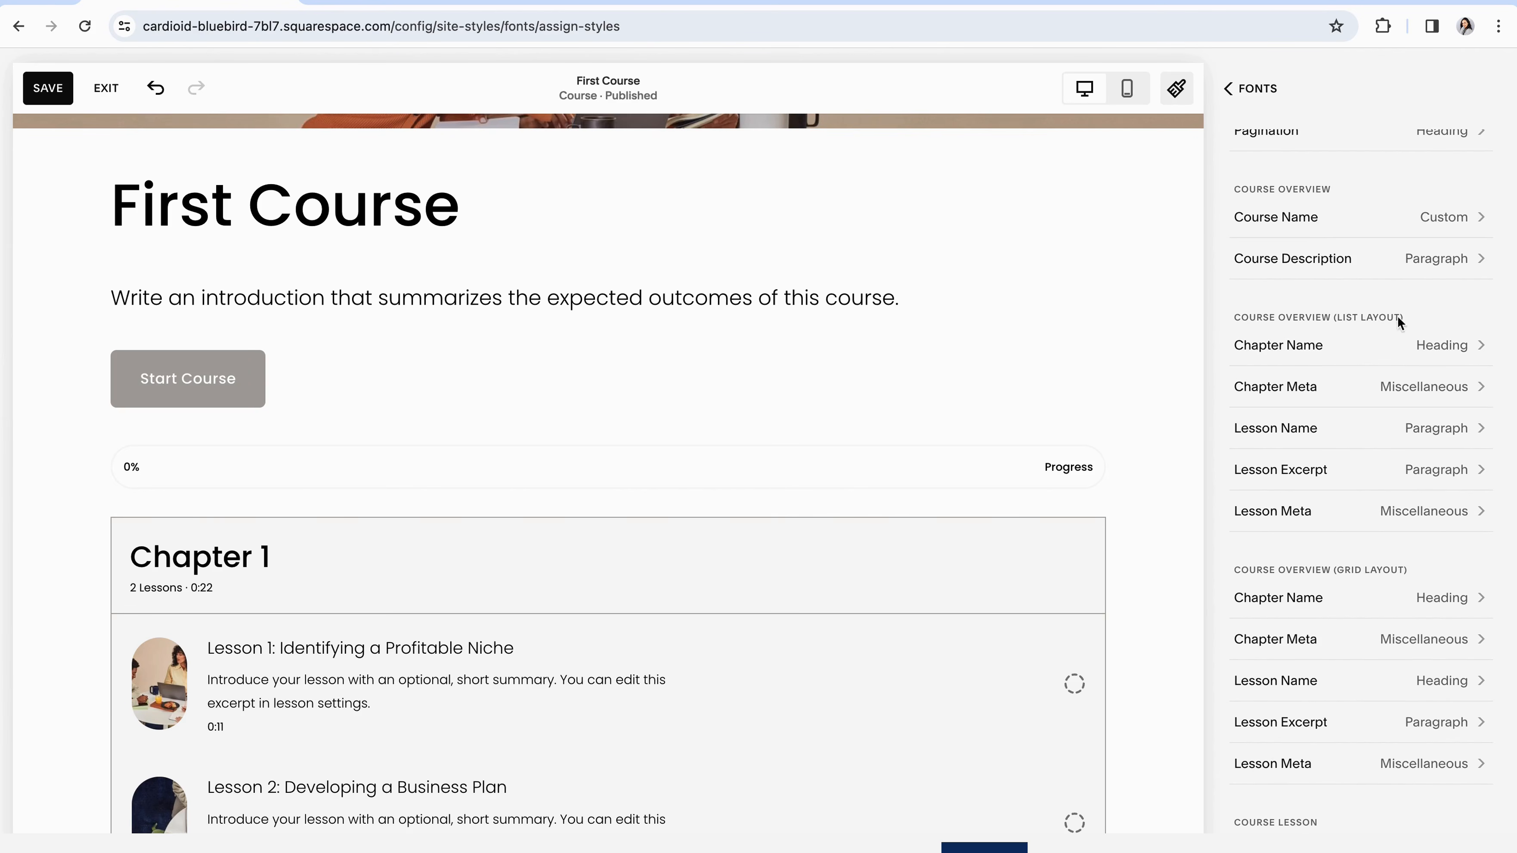
scroll(1337, 332, "down", 5)
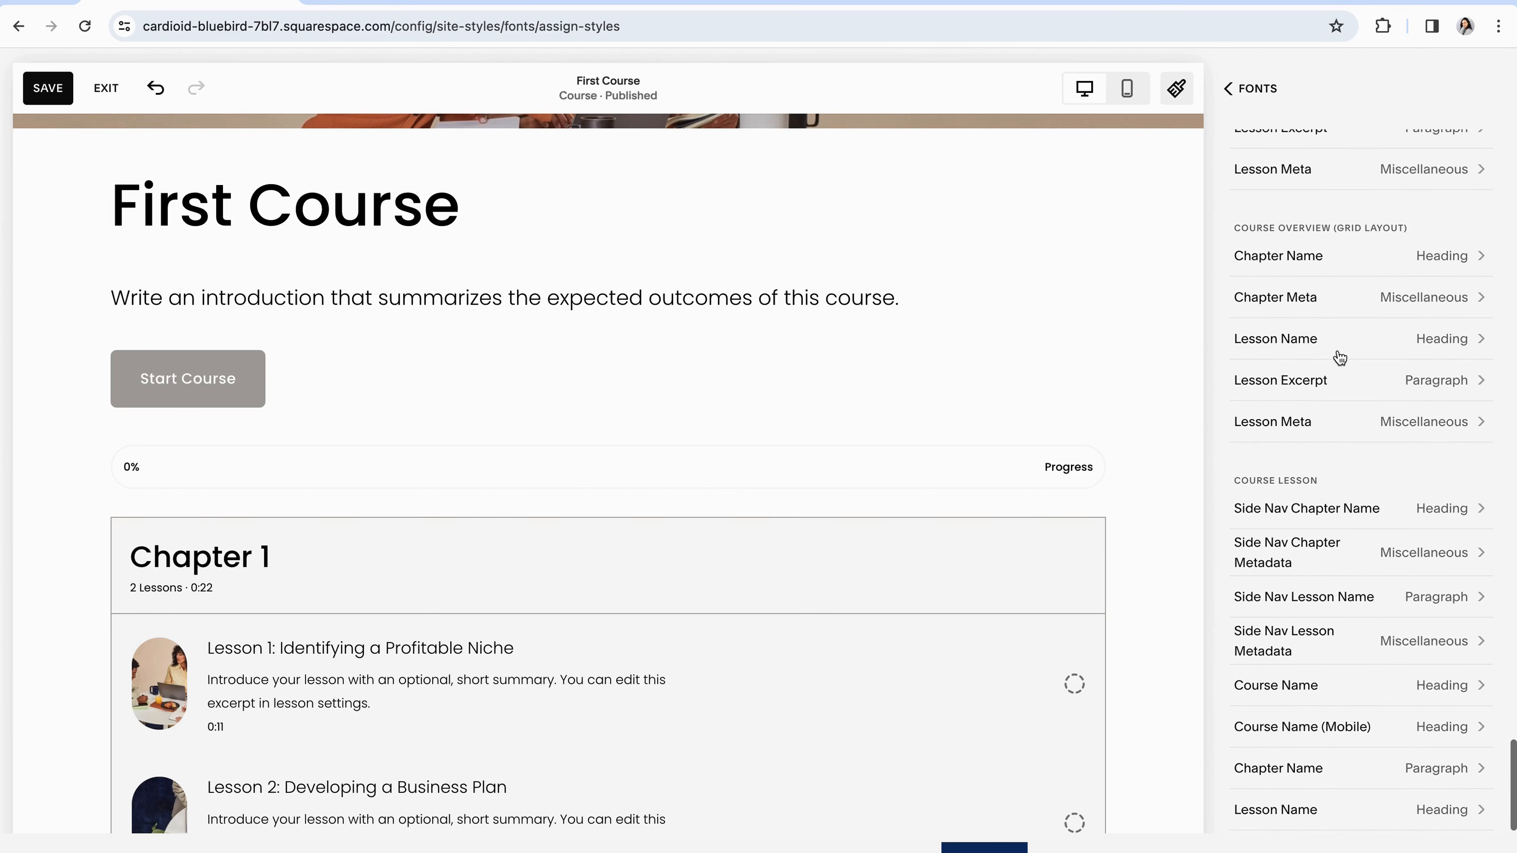
left_click_drag(1321, 475, 1214, 475)
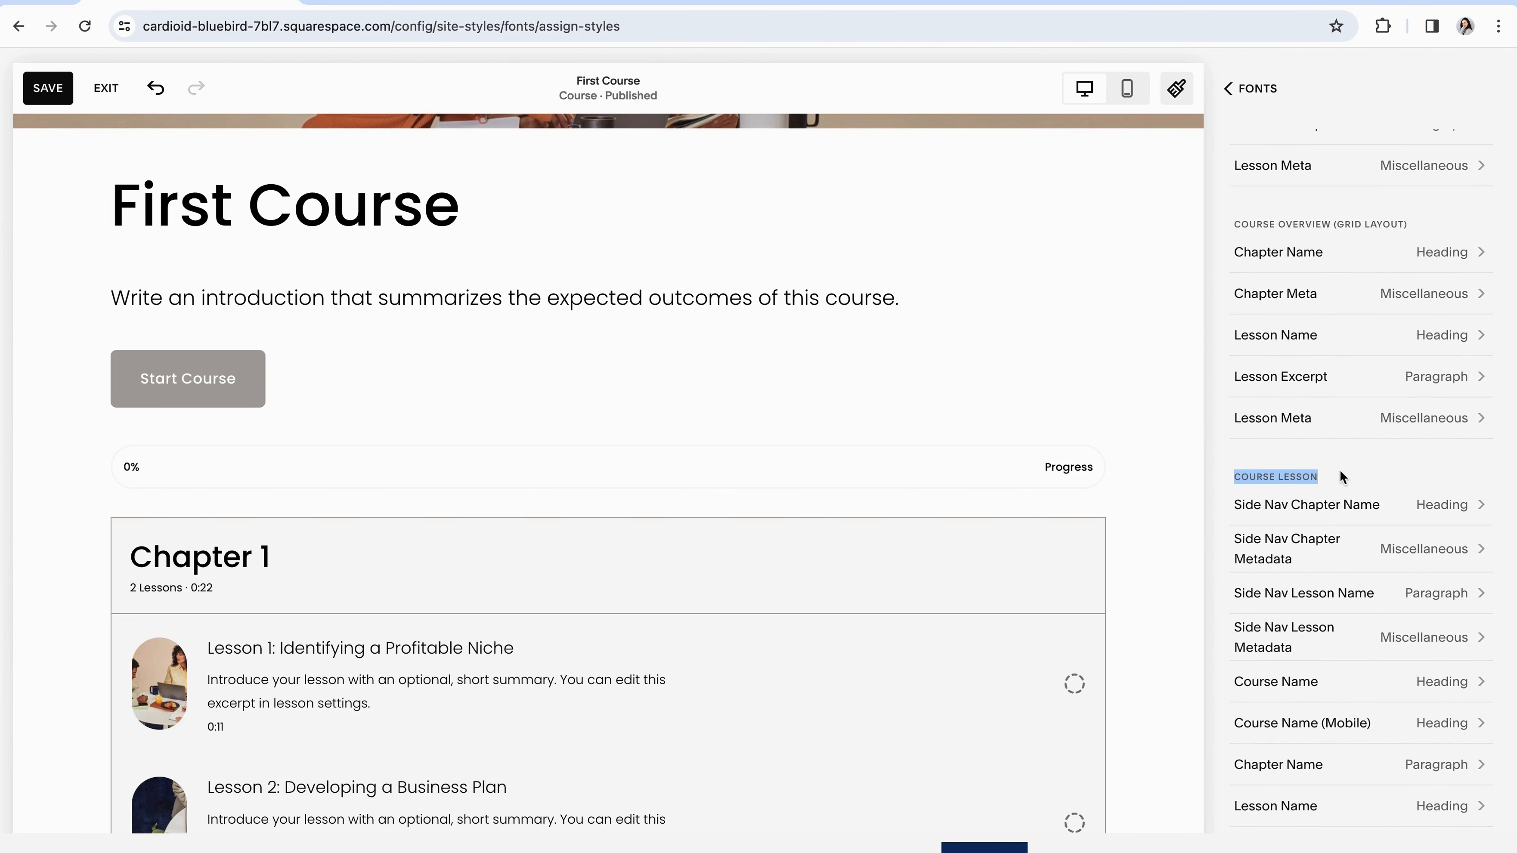
- Open the Course Name font assignment for the course overview and choose Custom as its style
scroll(1340, 476, "up", 6)
left_click(1443, 266)
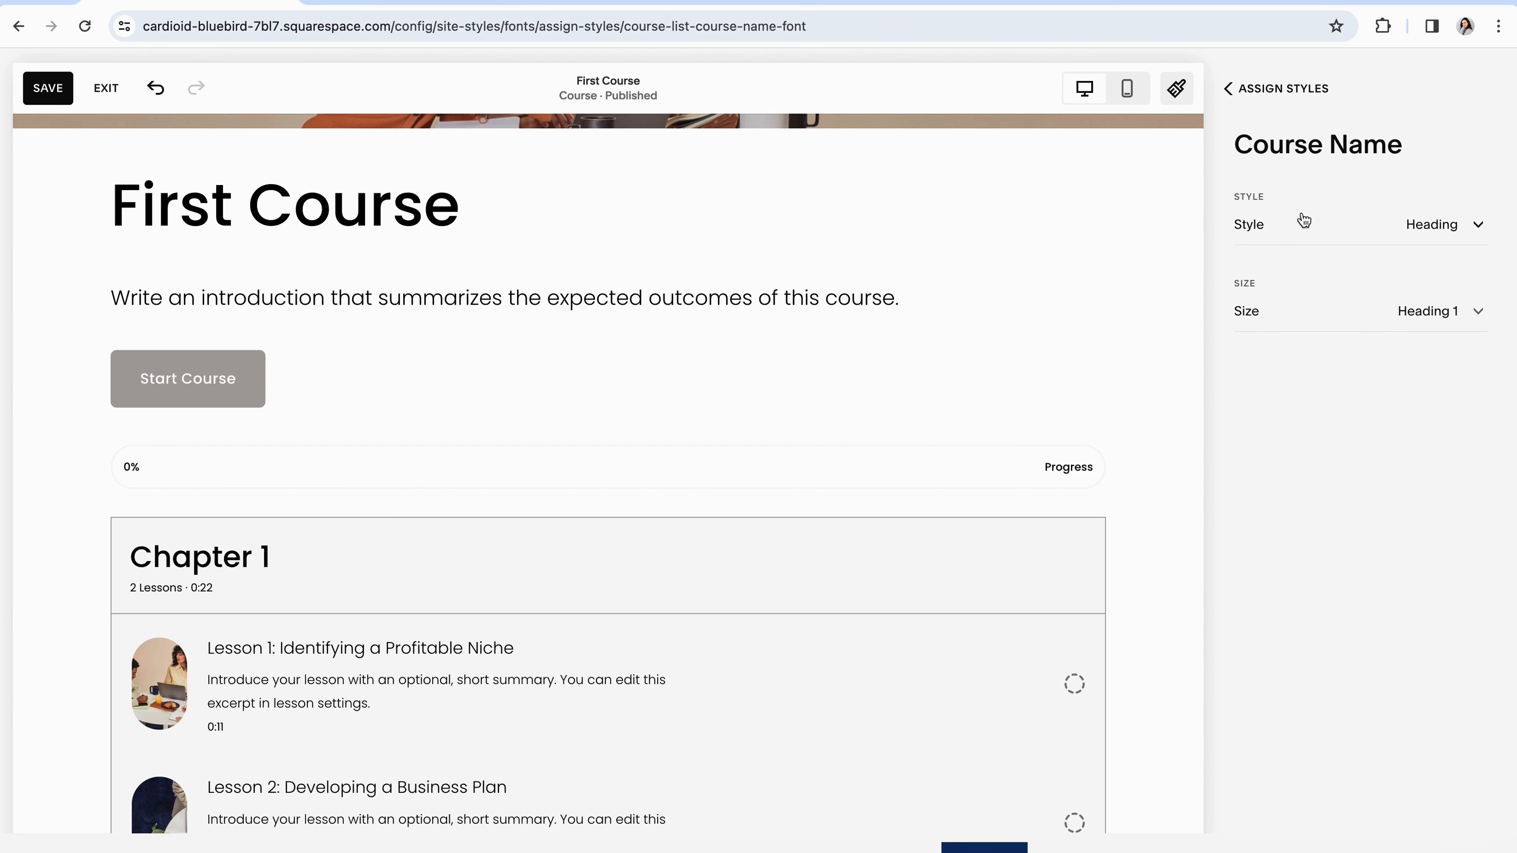
left_click(1470, 226)
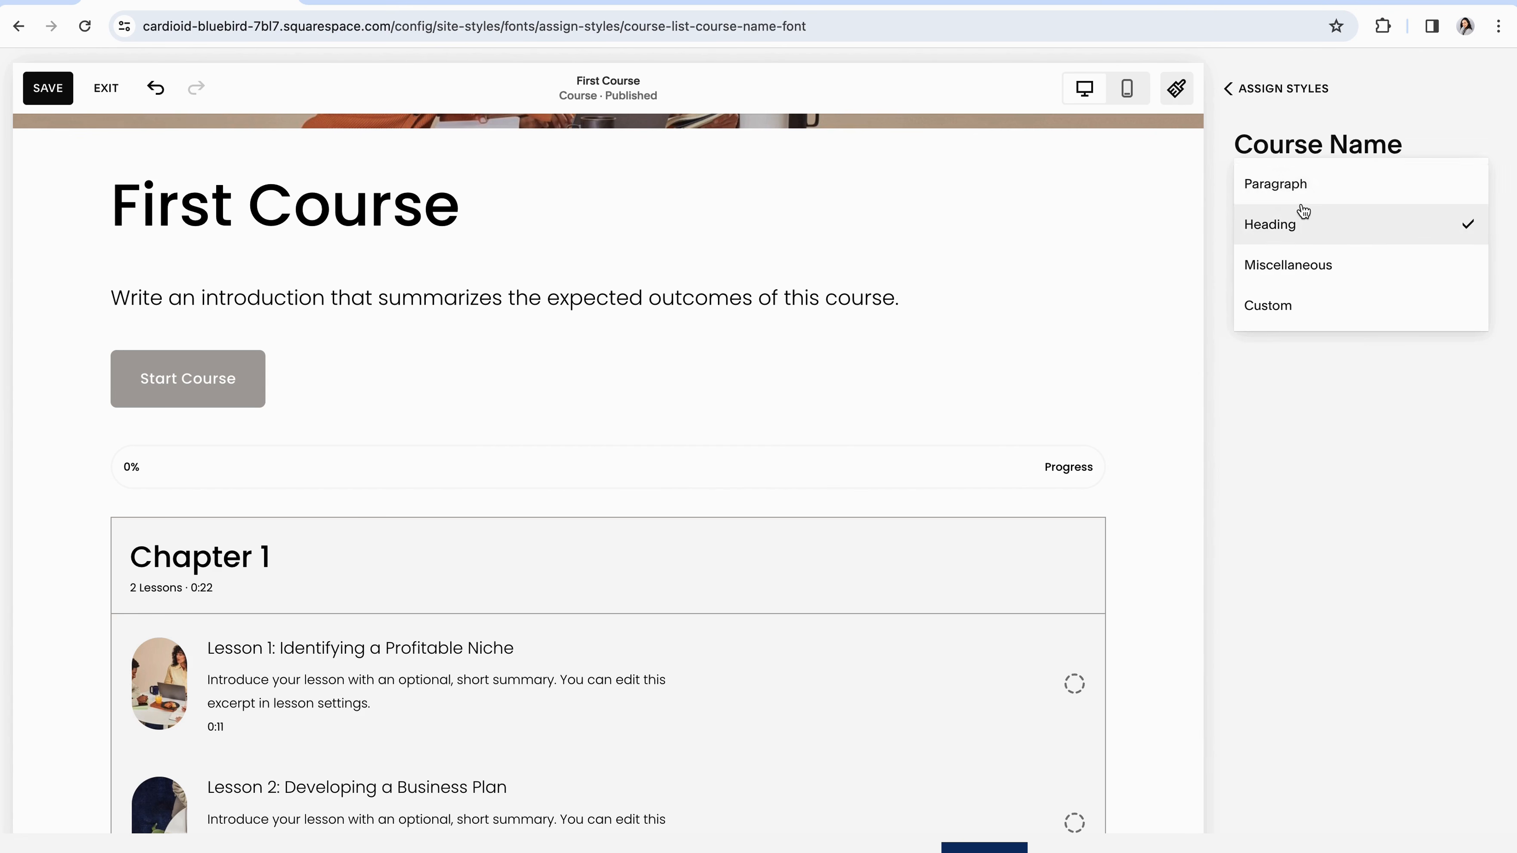
left_click(1269, 306)
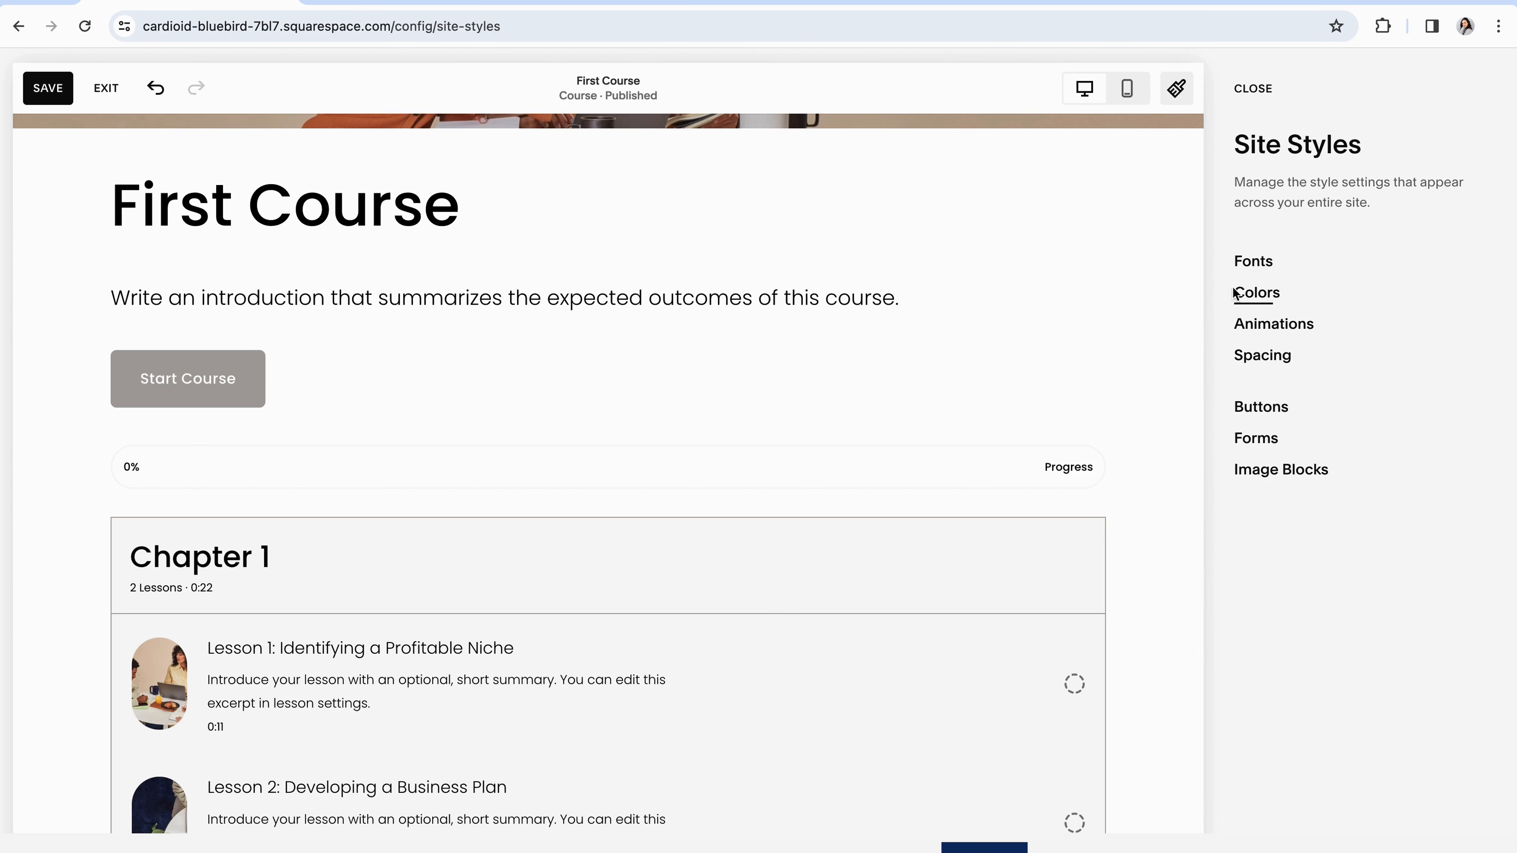
- Open the Lightest 1 theme in the site's color settings and find its Course Overview colors
left_click(1254, 295)
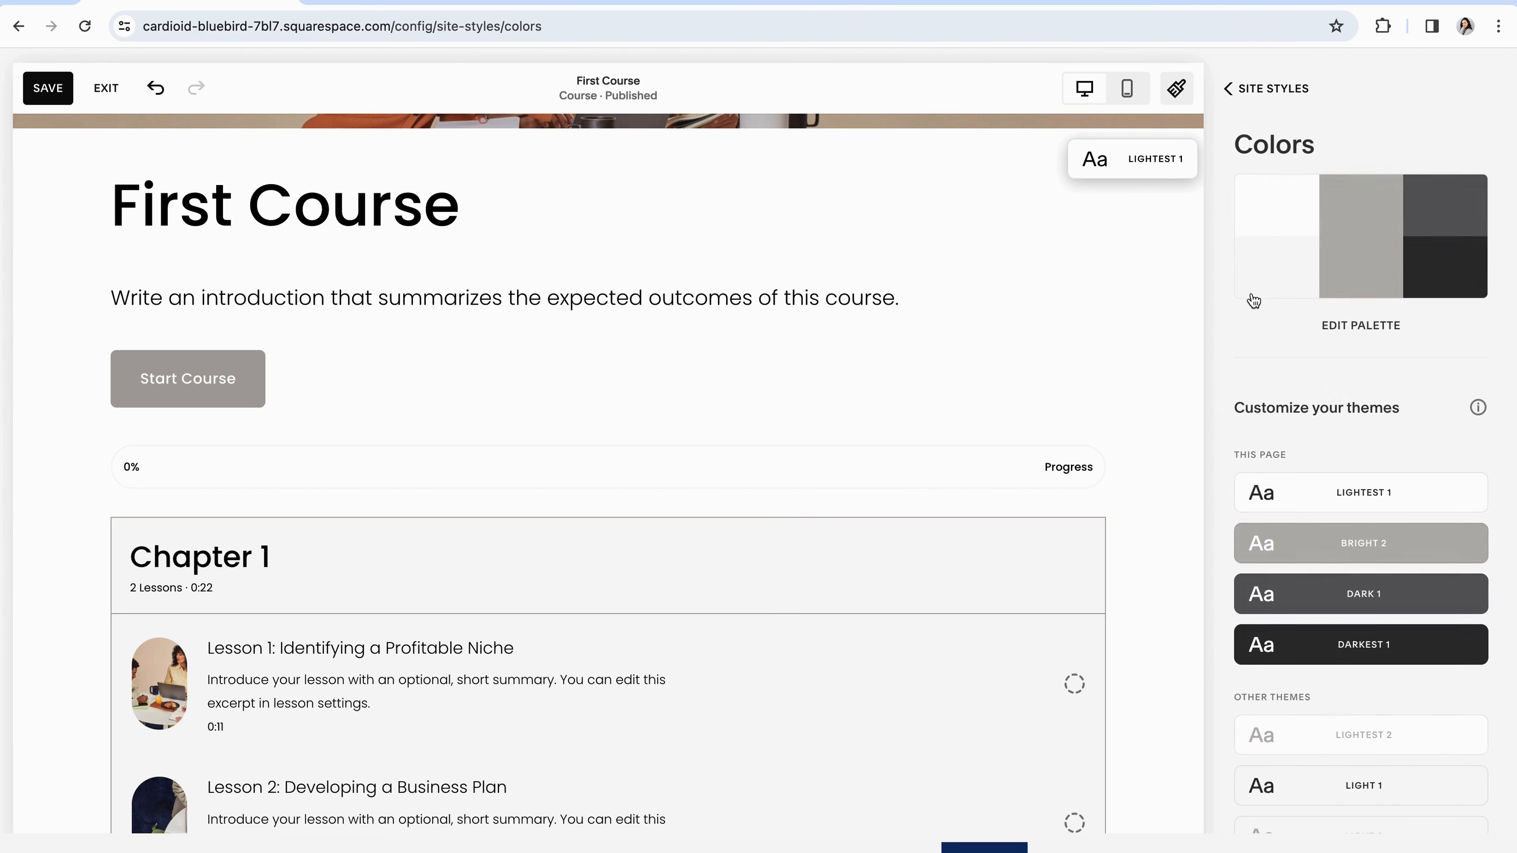
scroll(1386, 478, "down", 4)
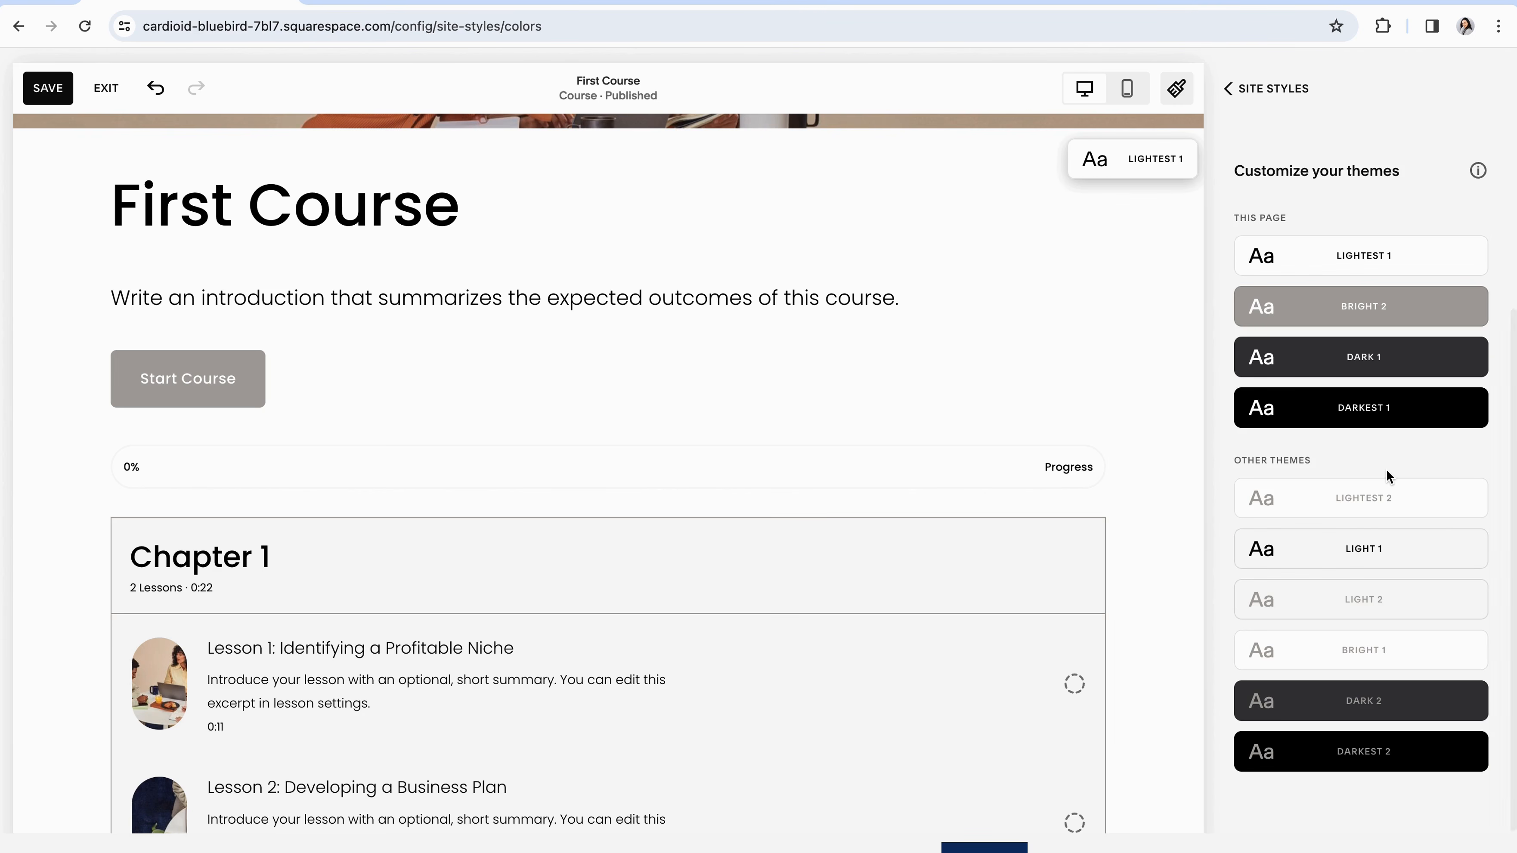
scroll(1387, 476, "up", 1)
left_click(1364, 304)
scroll(1392, 446, "down", 5)
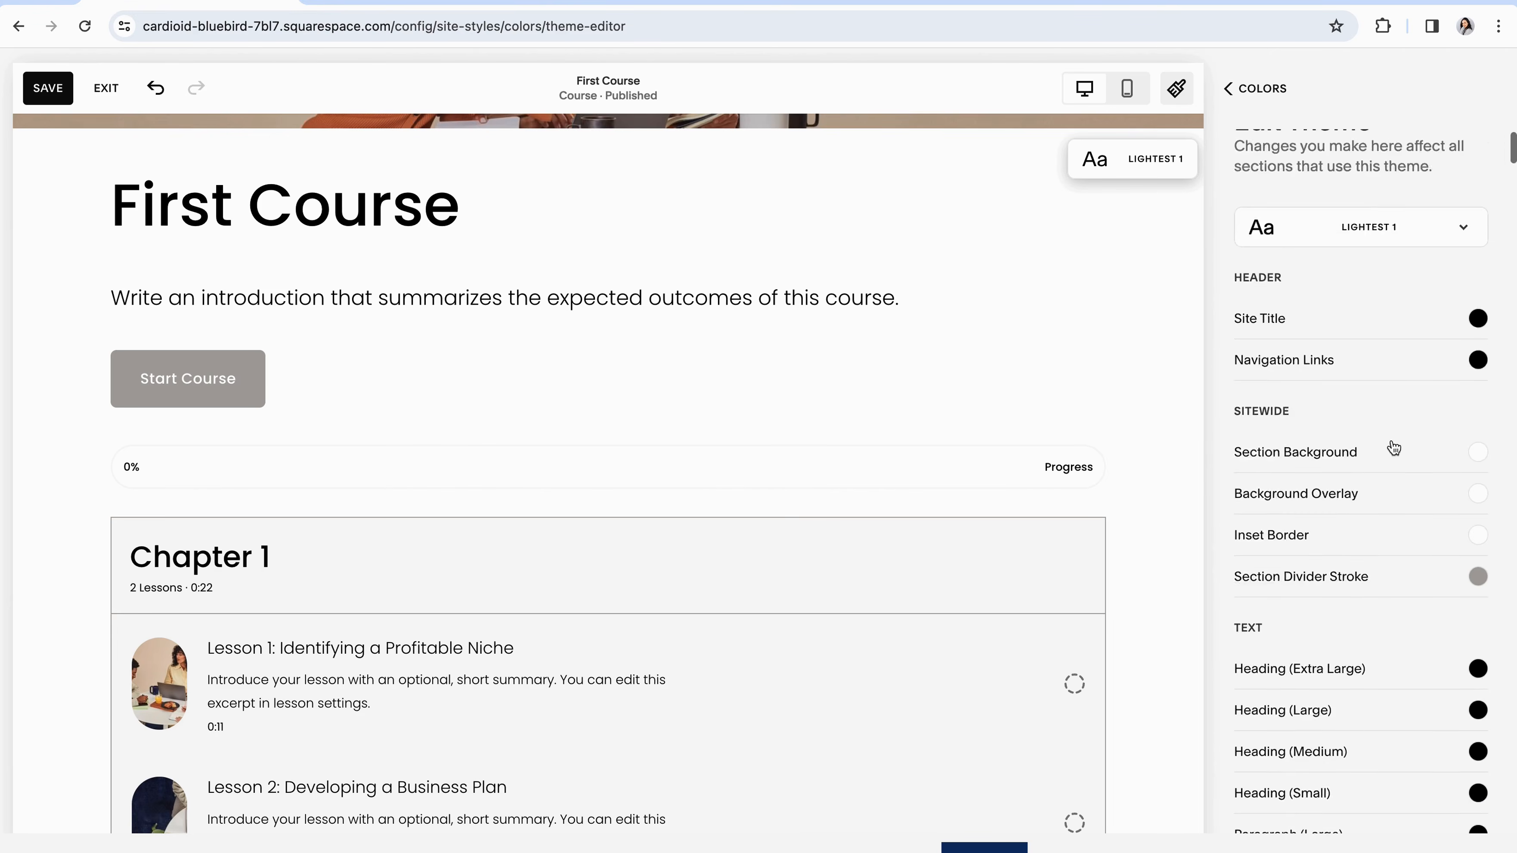
left_click_drag(1512, 169, 1508, 824)
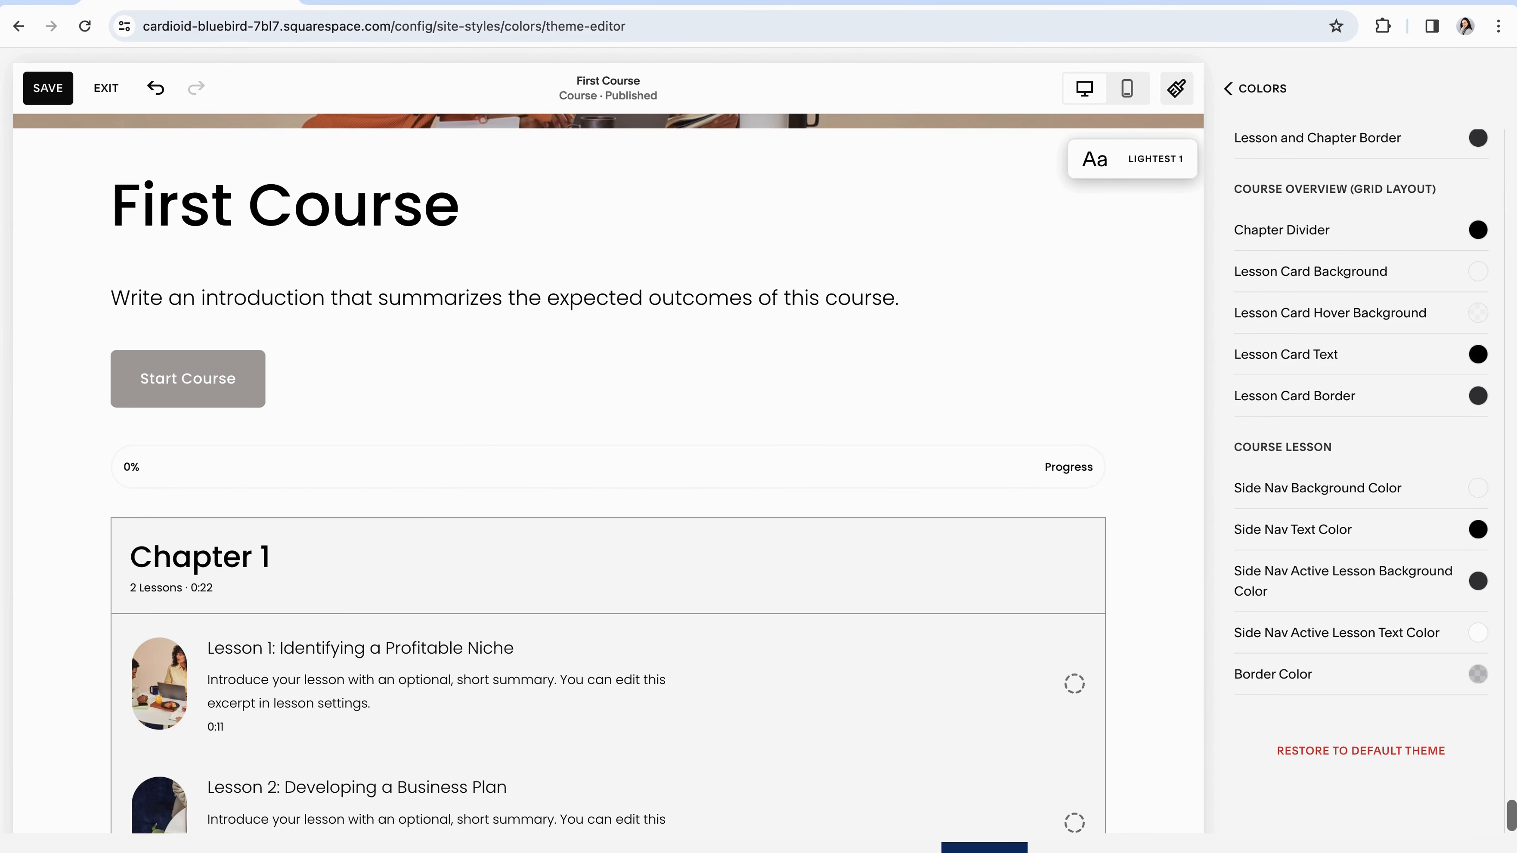
scroll(1361, 525, "up", 4)
scroll(1359, 502, "up", 4)
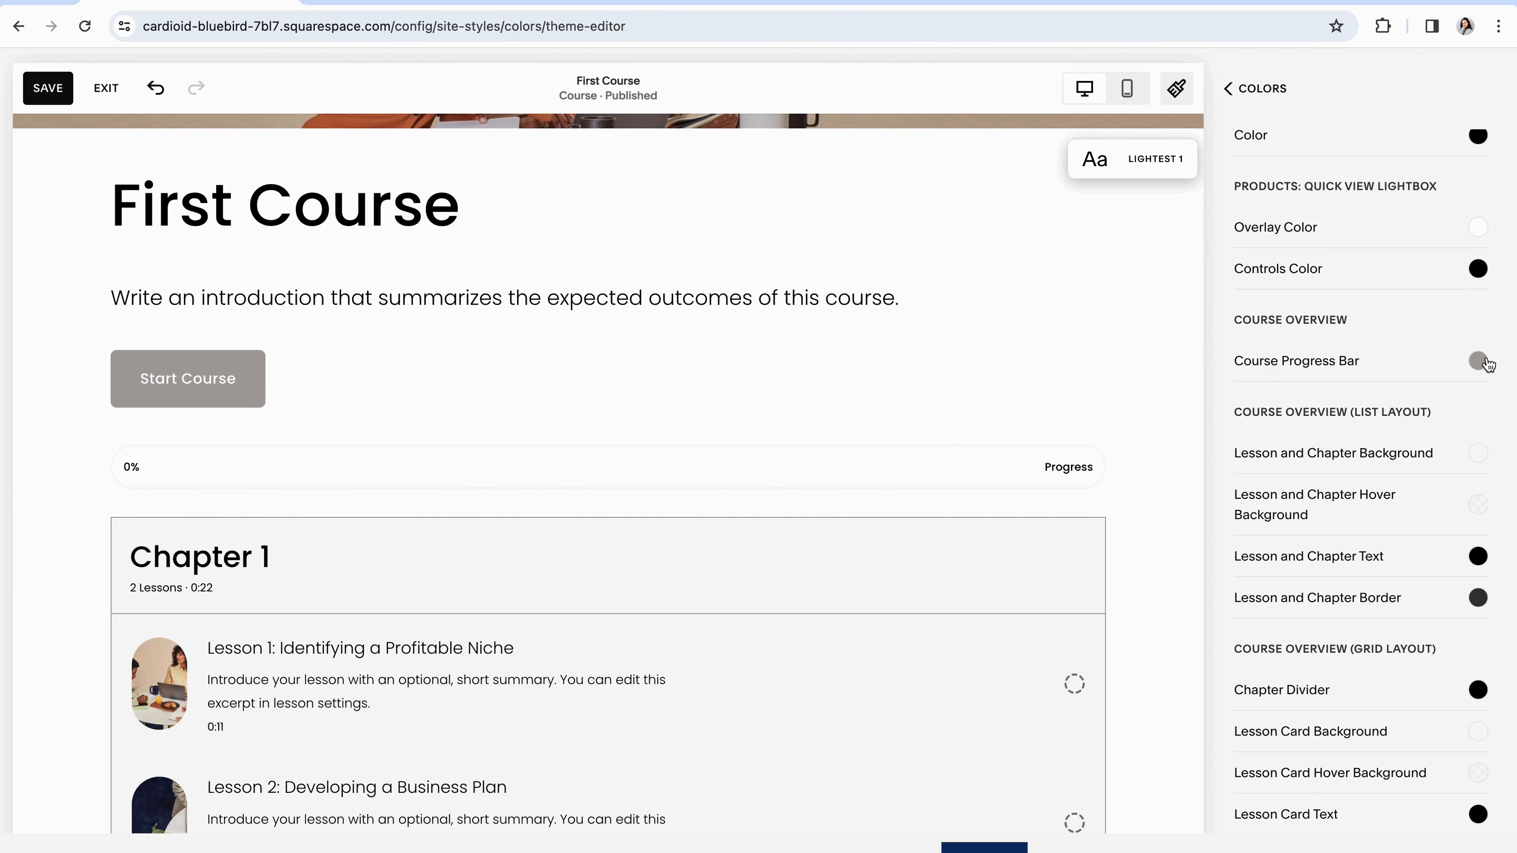
- Set the Course Progress Bar to a custom muted purple-blue, save the changes and exit the editor
left_click(1479, 361)
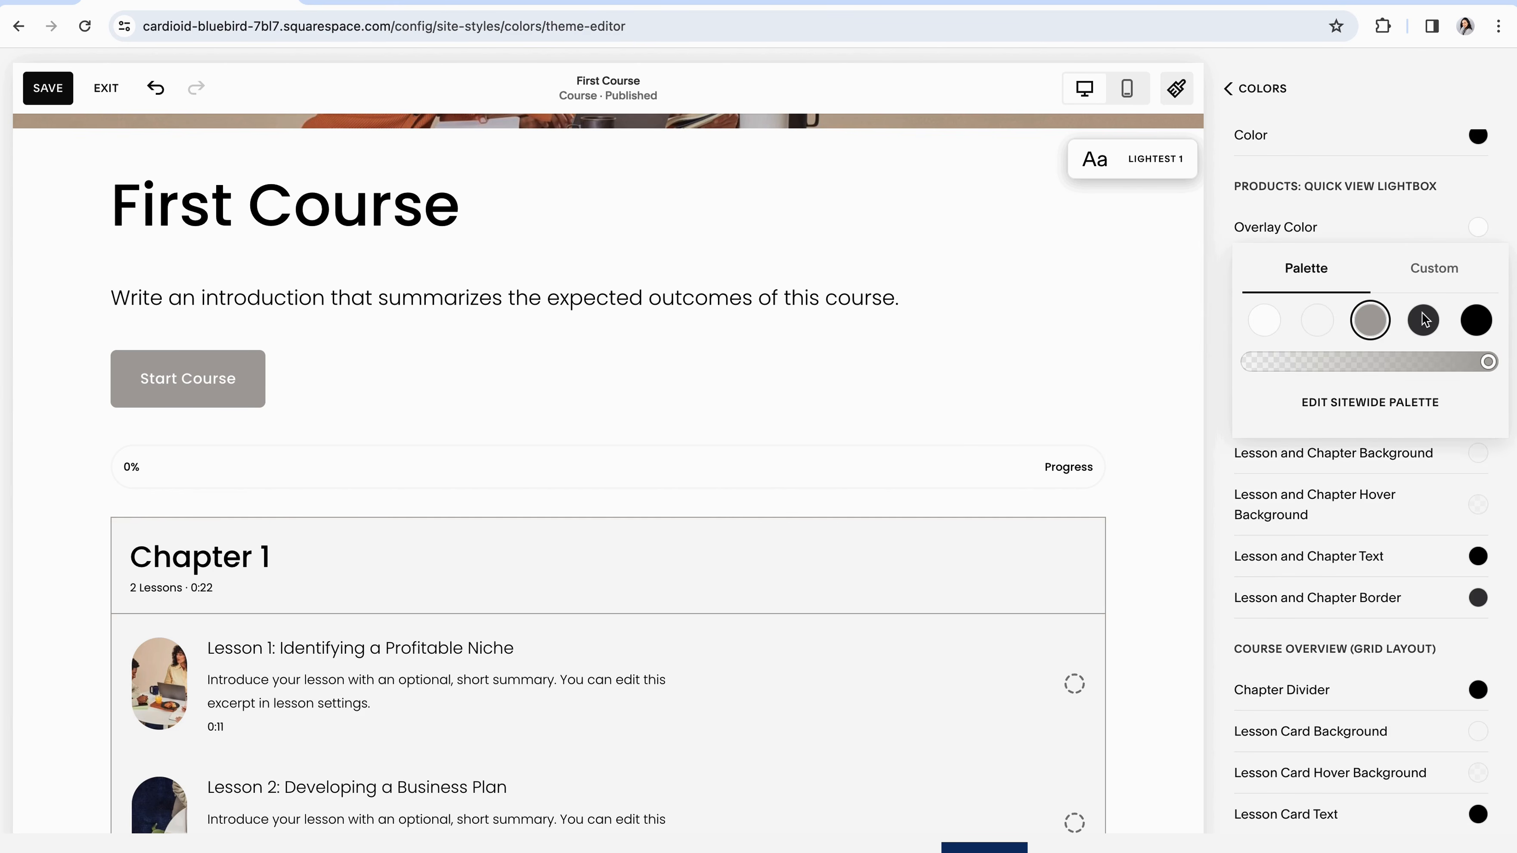
left_click(1438, 270)
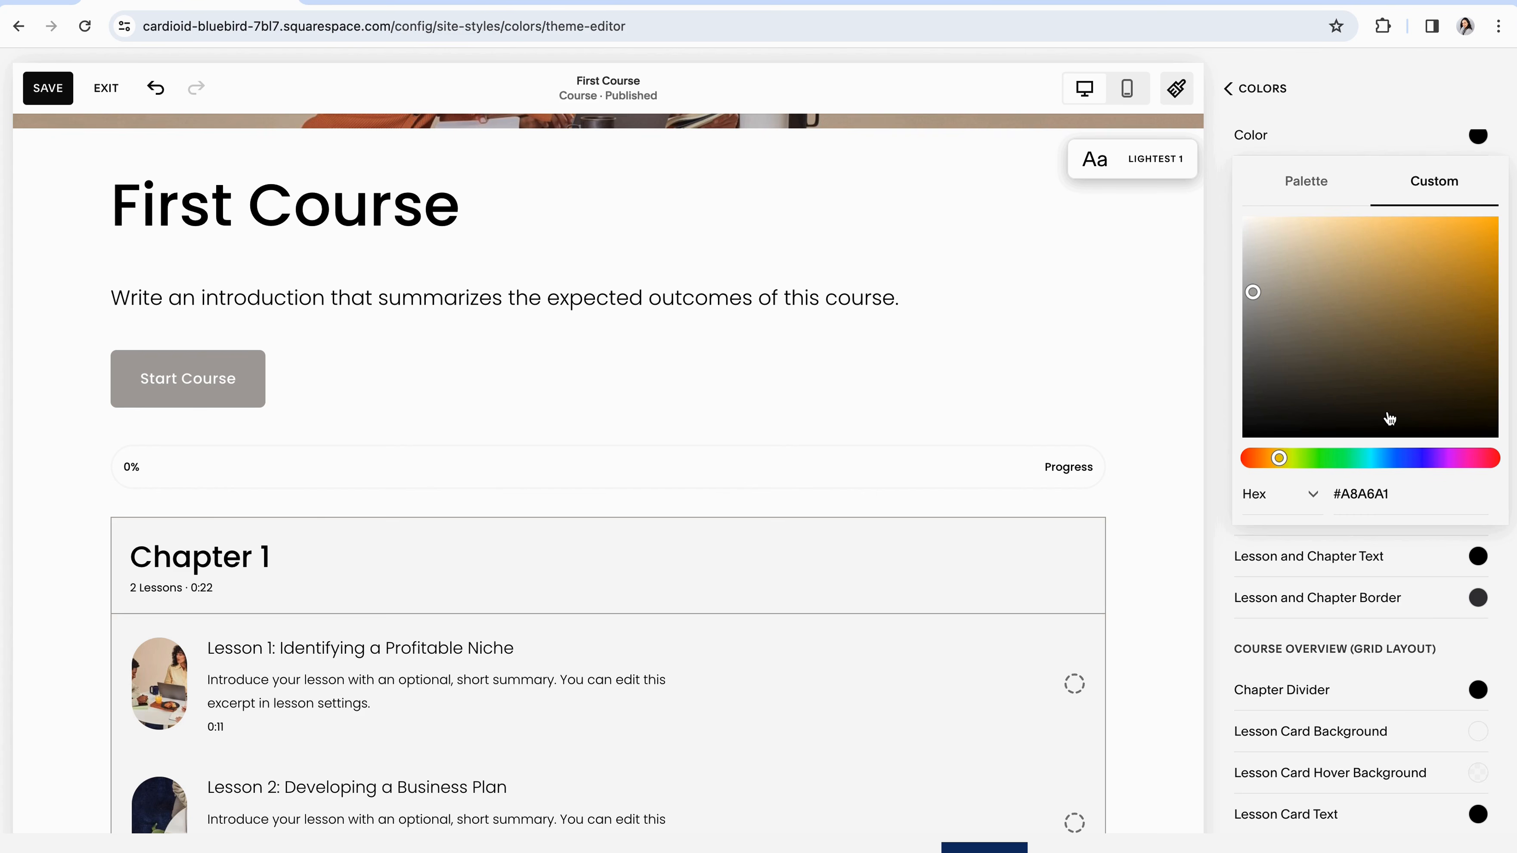
left_click(347, 167)
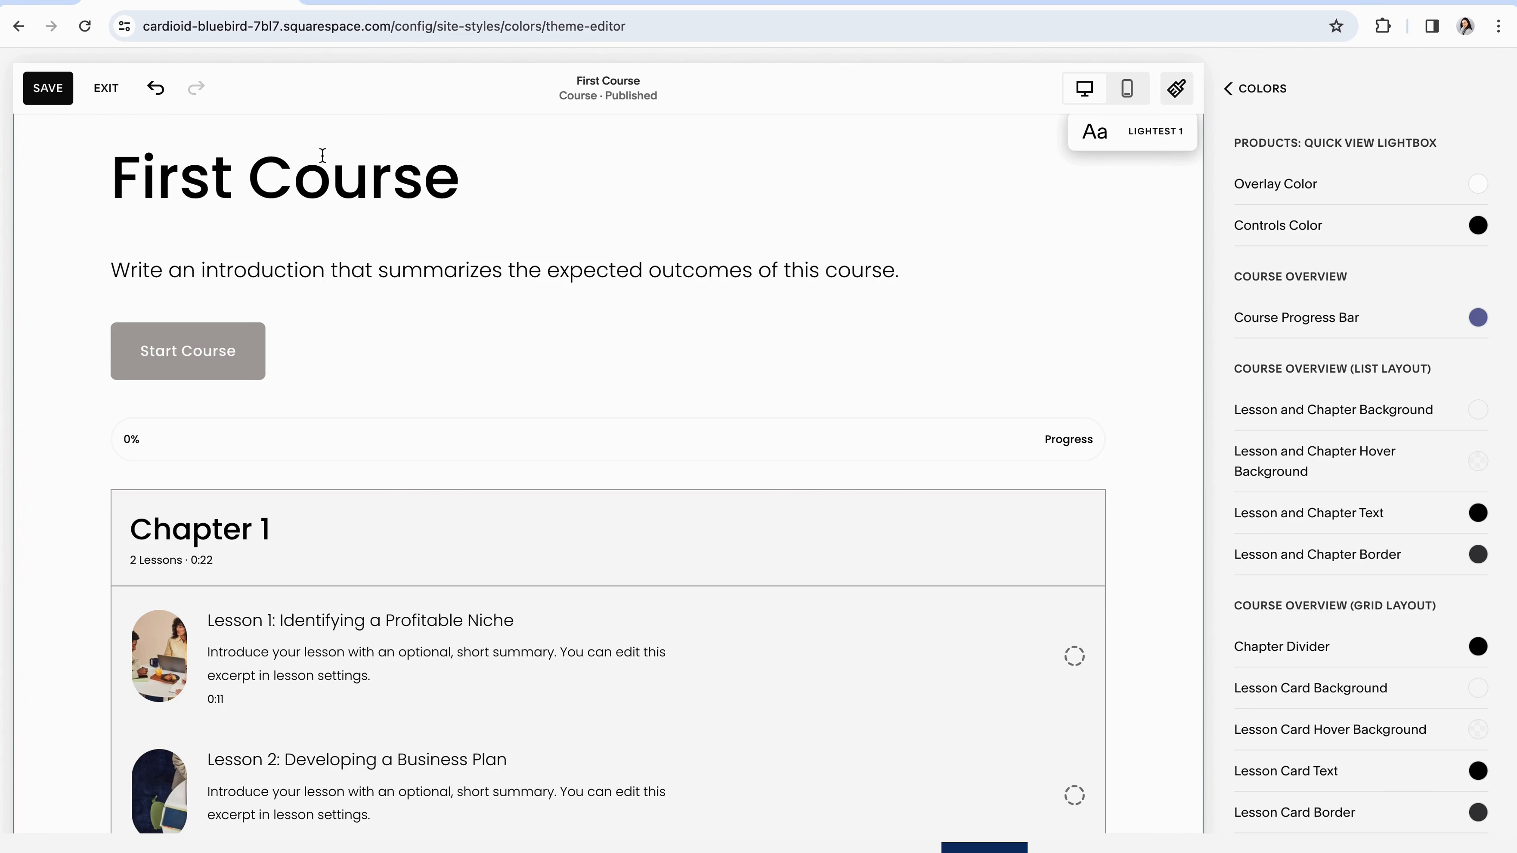
left_click(49, 92)
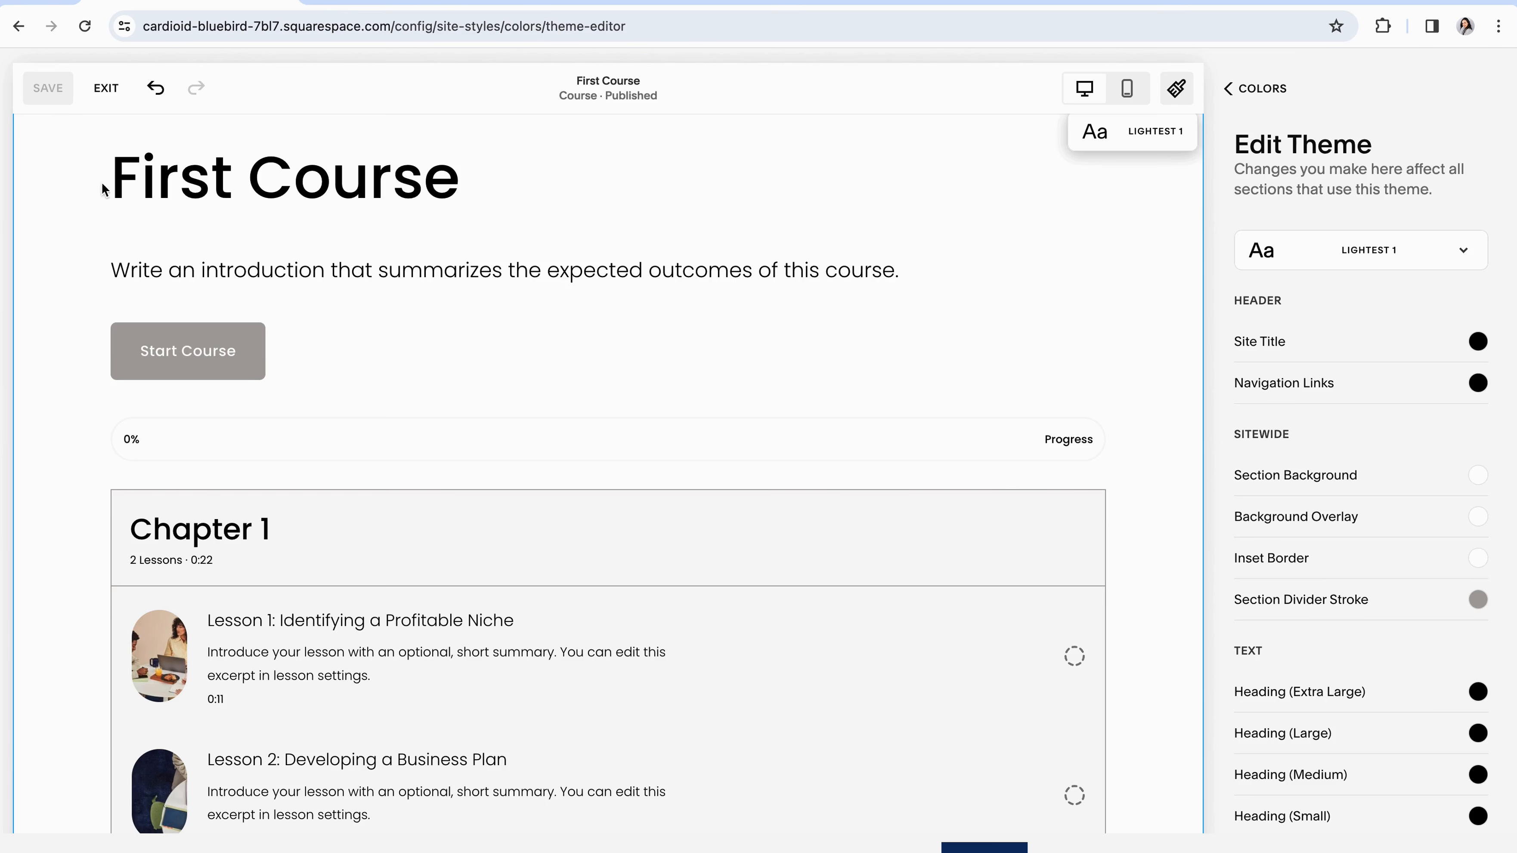
left_click(106, 87)
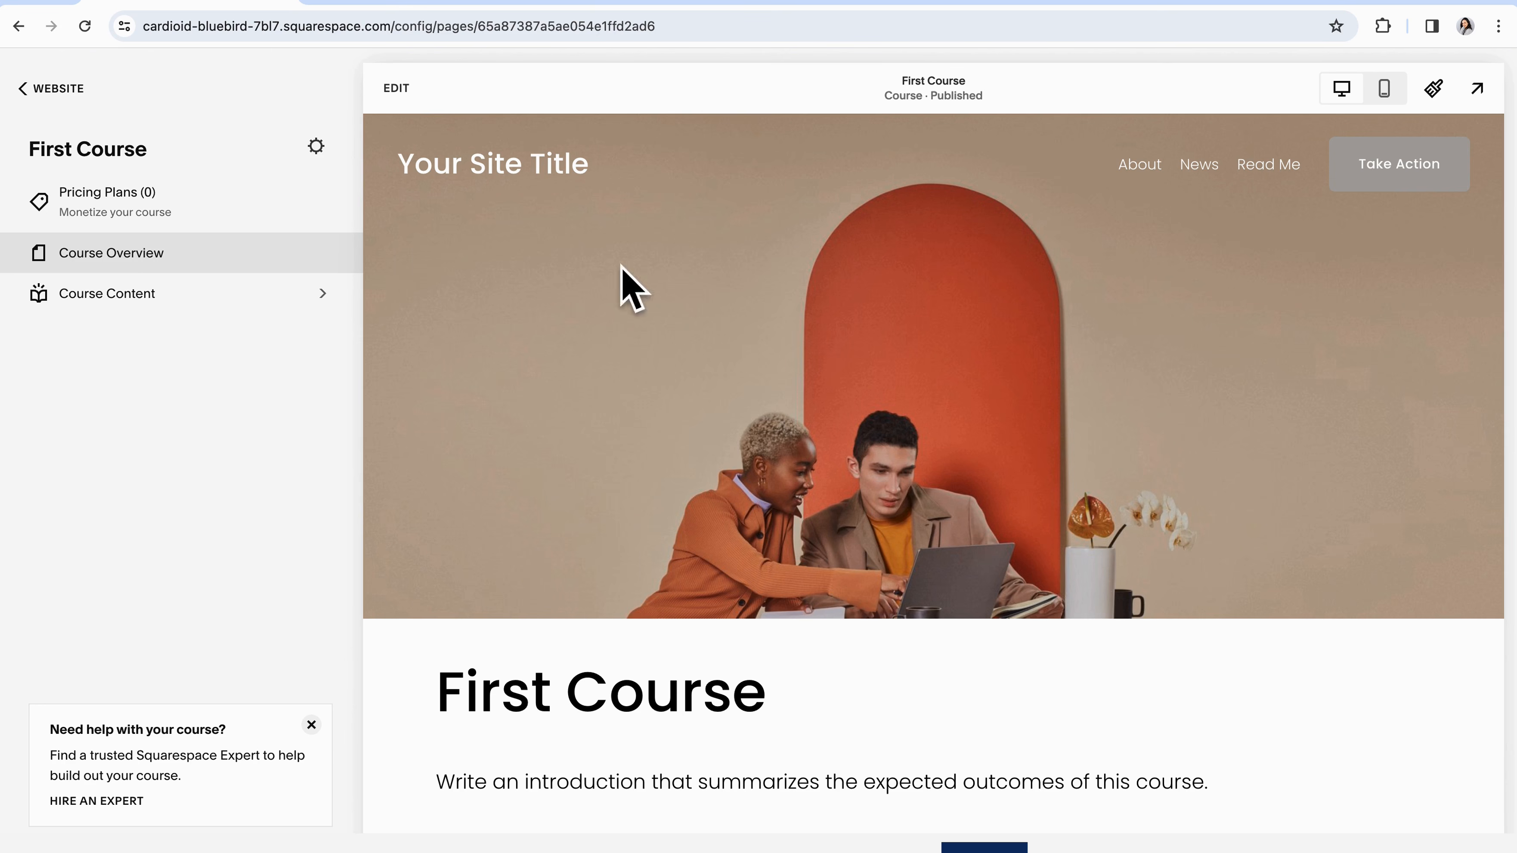
- Start a new pricing plan for First Course and look through the number-of-payments choices for a fixed amount
left_click(113, 202)
left_click(943, 526)
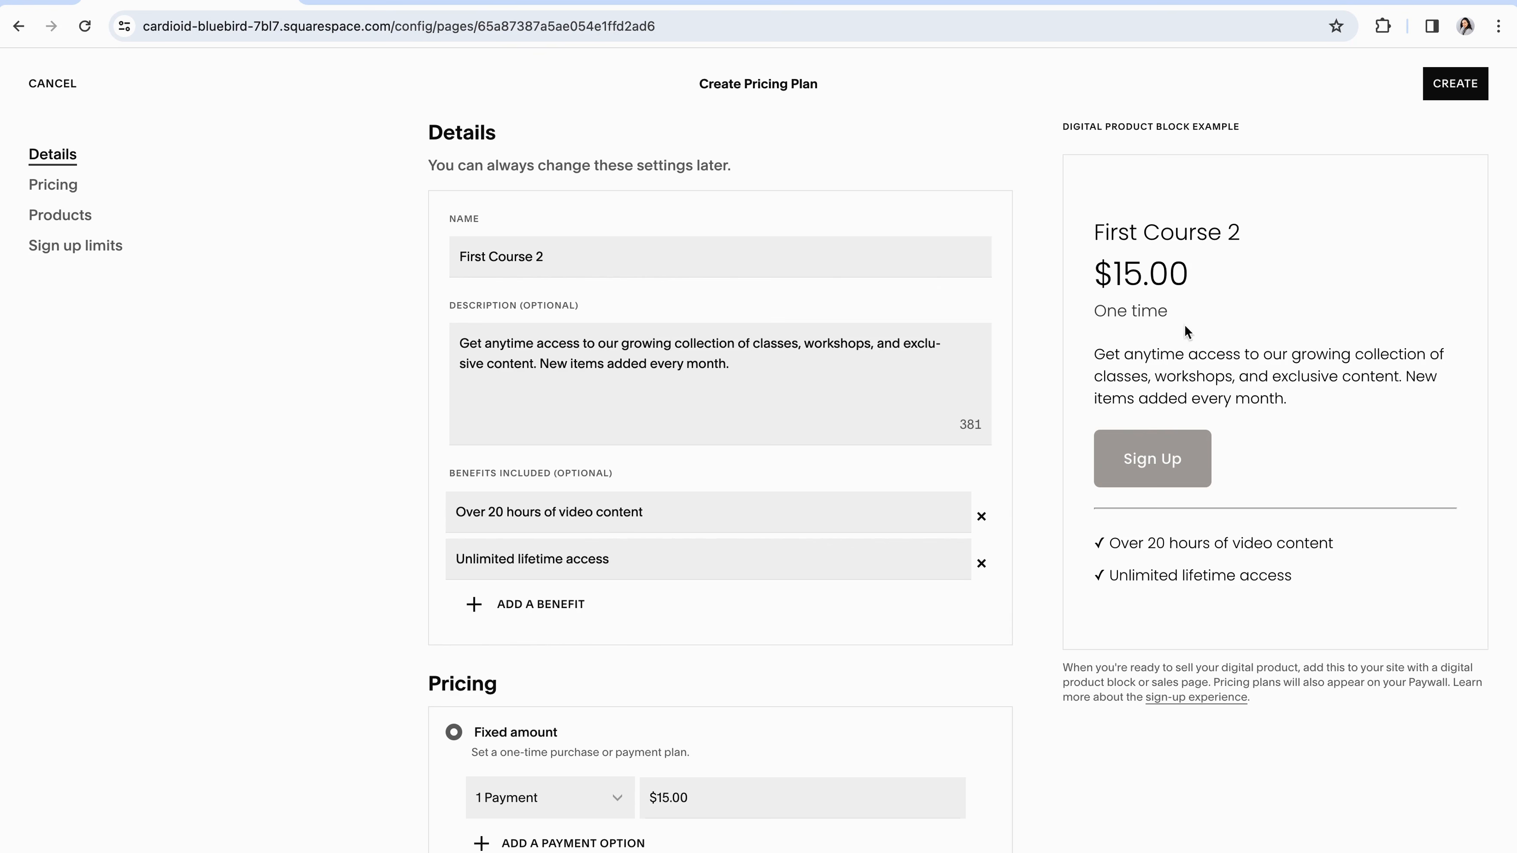
scroll(1153, 342, "down", 7)
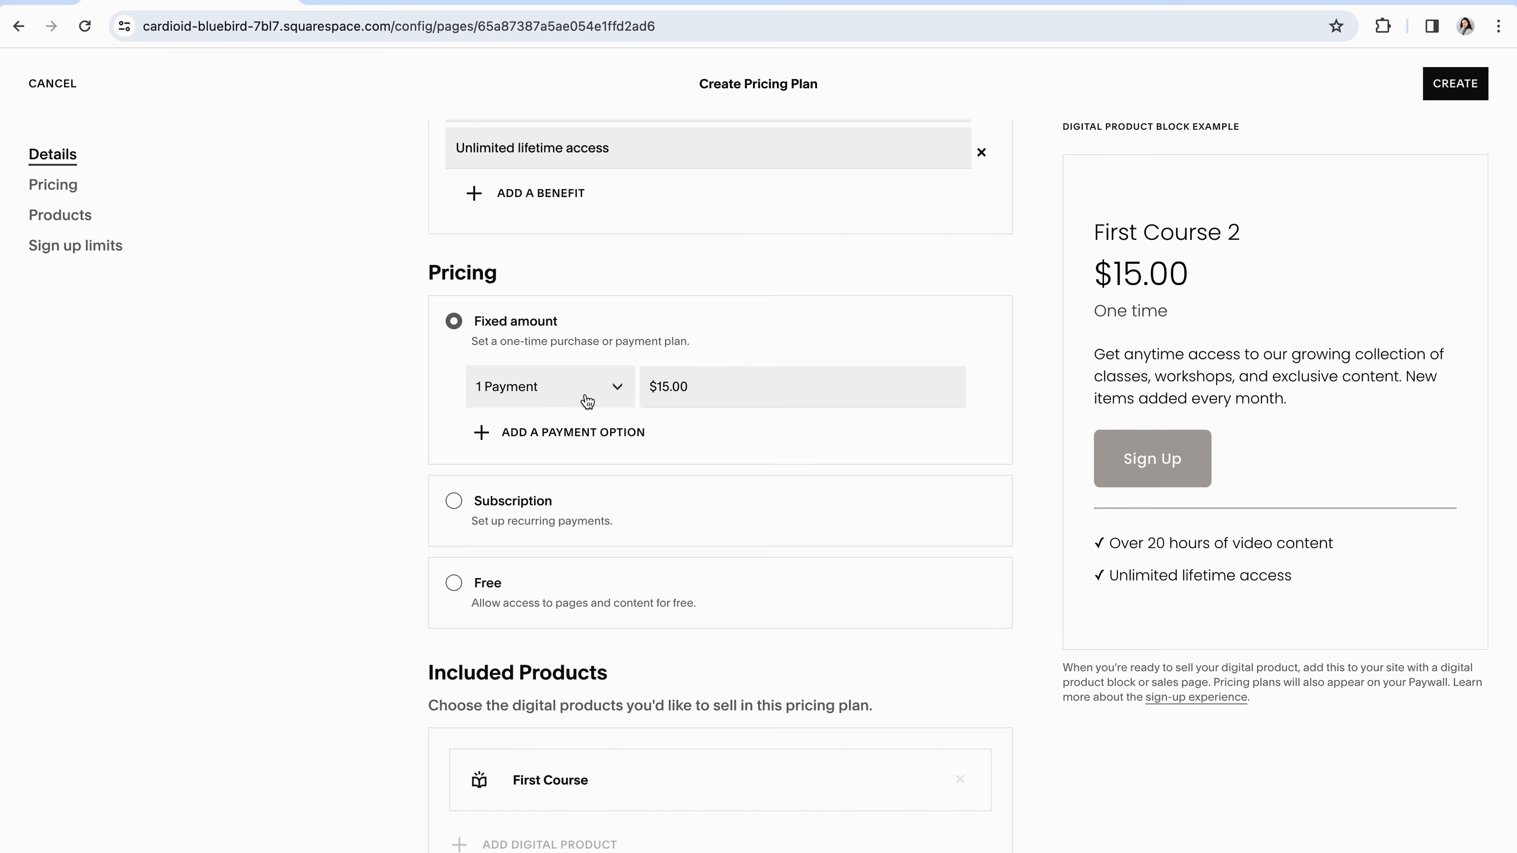
left_click(618, 392)
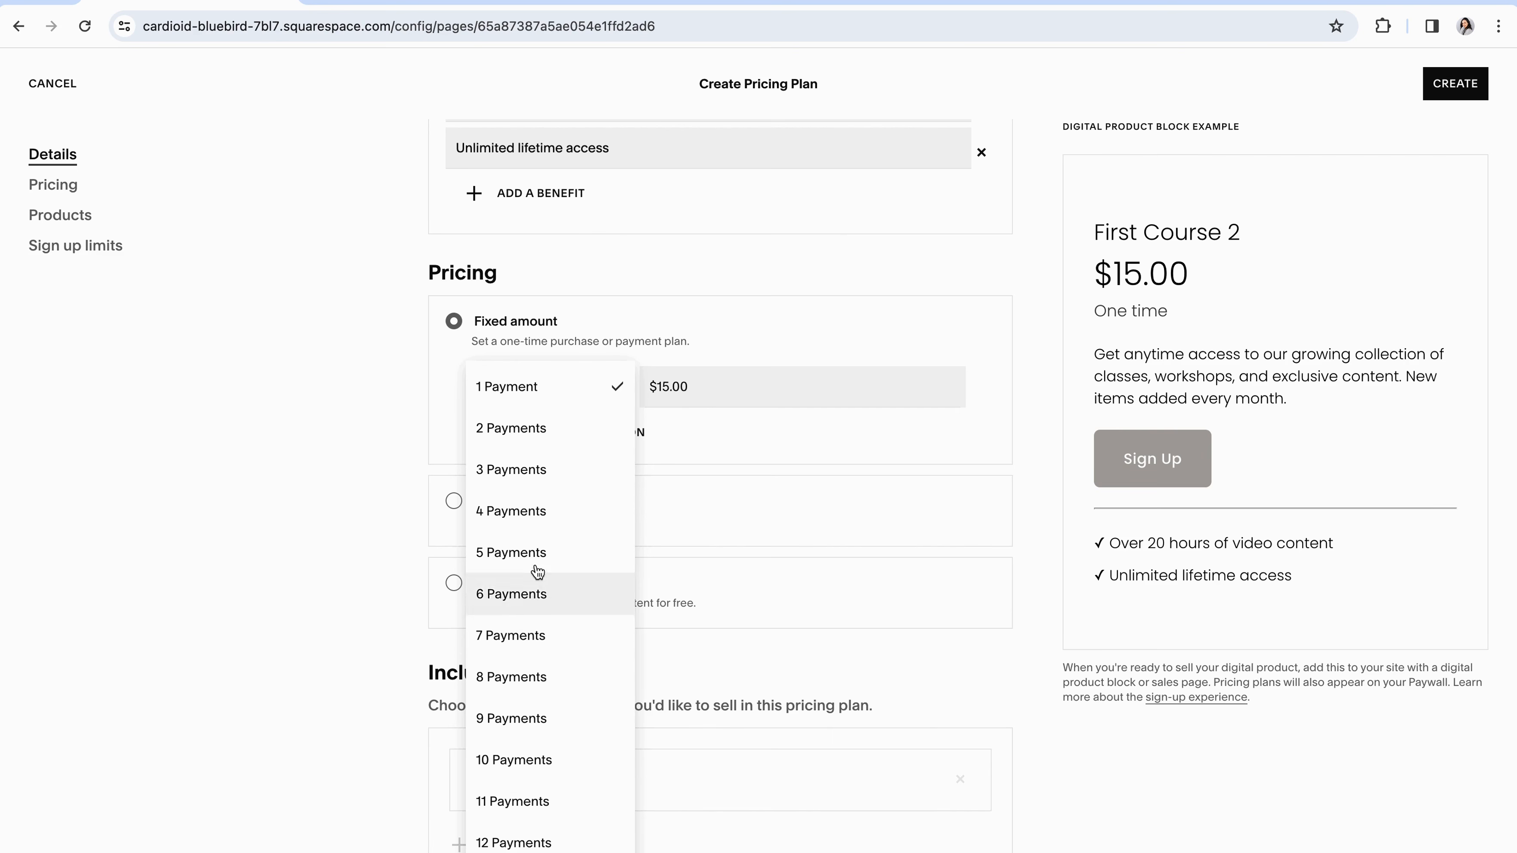
left_click(702, 439)
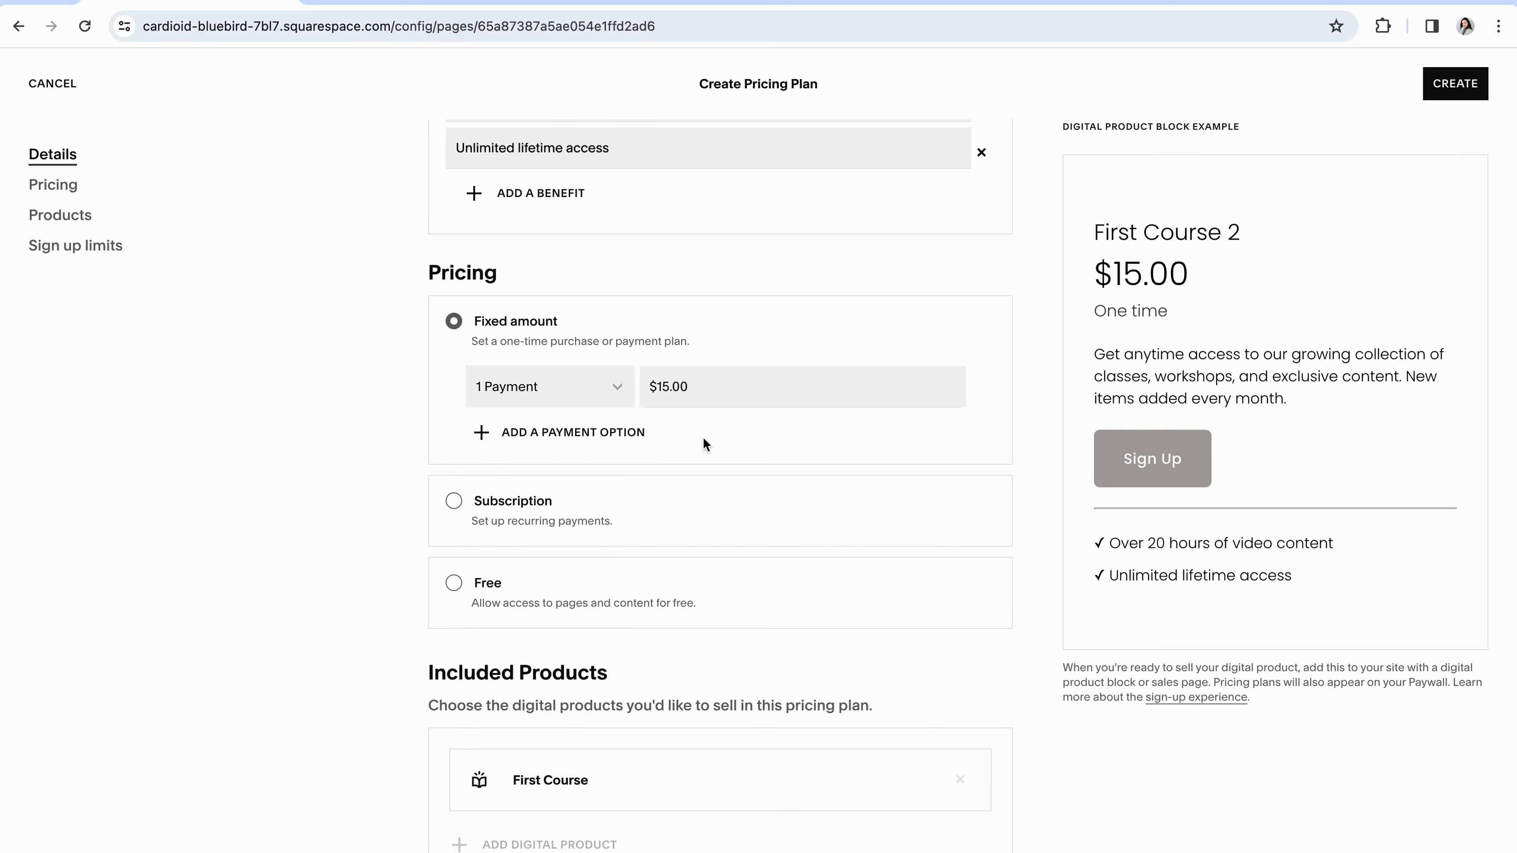
- Try the Subscription and Free pricing types for the plan, looking at the subscription's repeat intervals
left_click(455, 502)
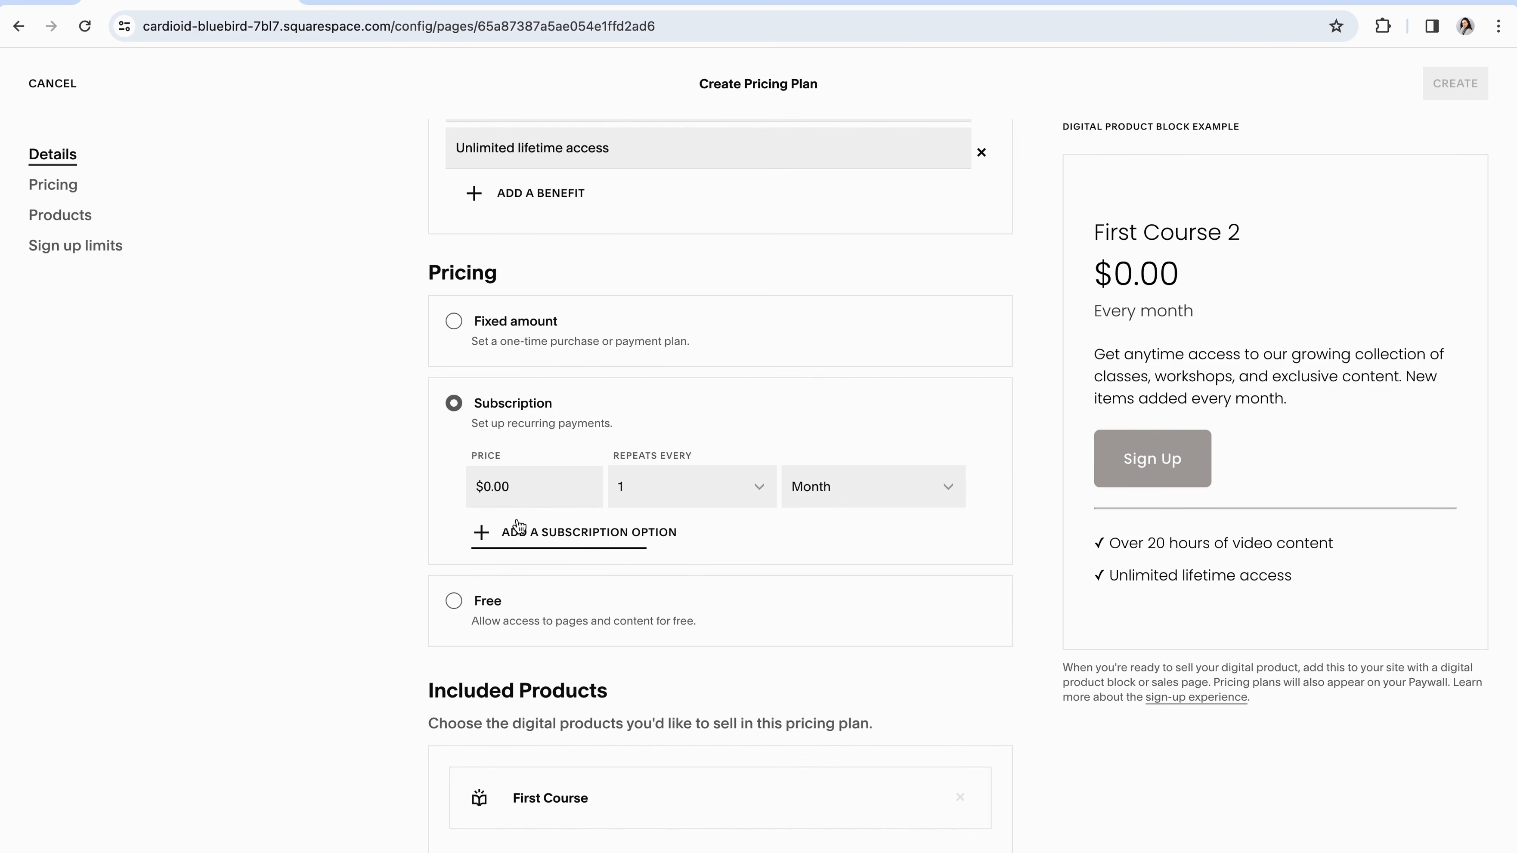
left_click(755, 487)
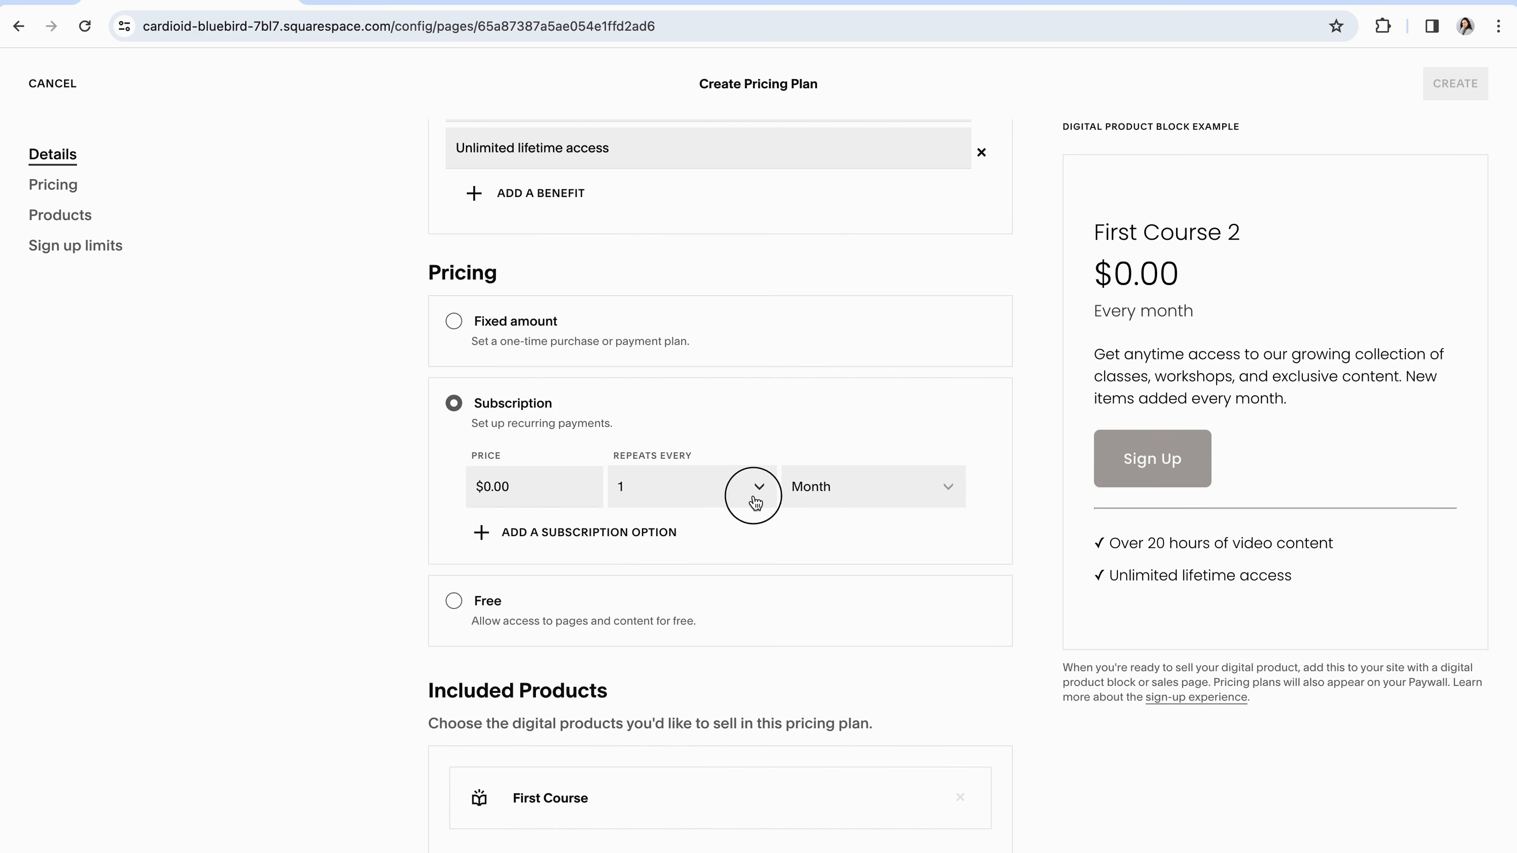
left_click(923, 488)
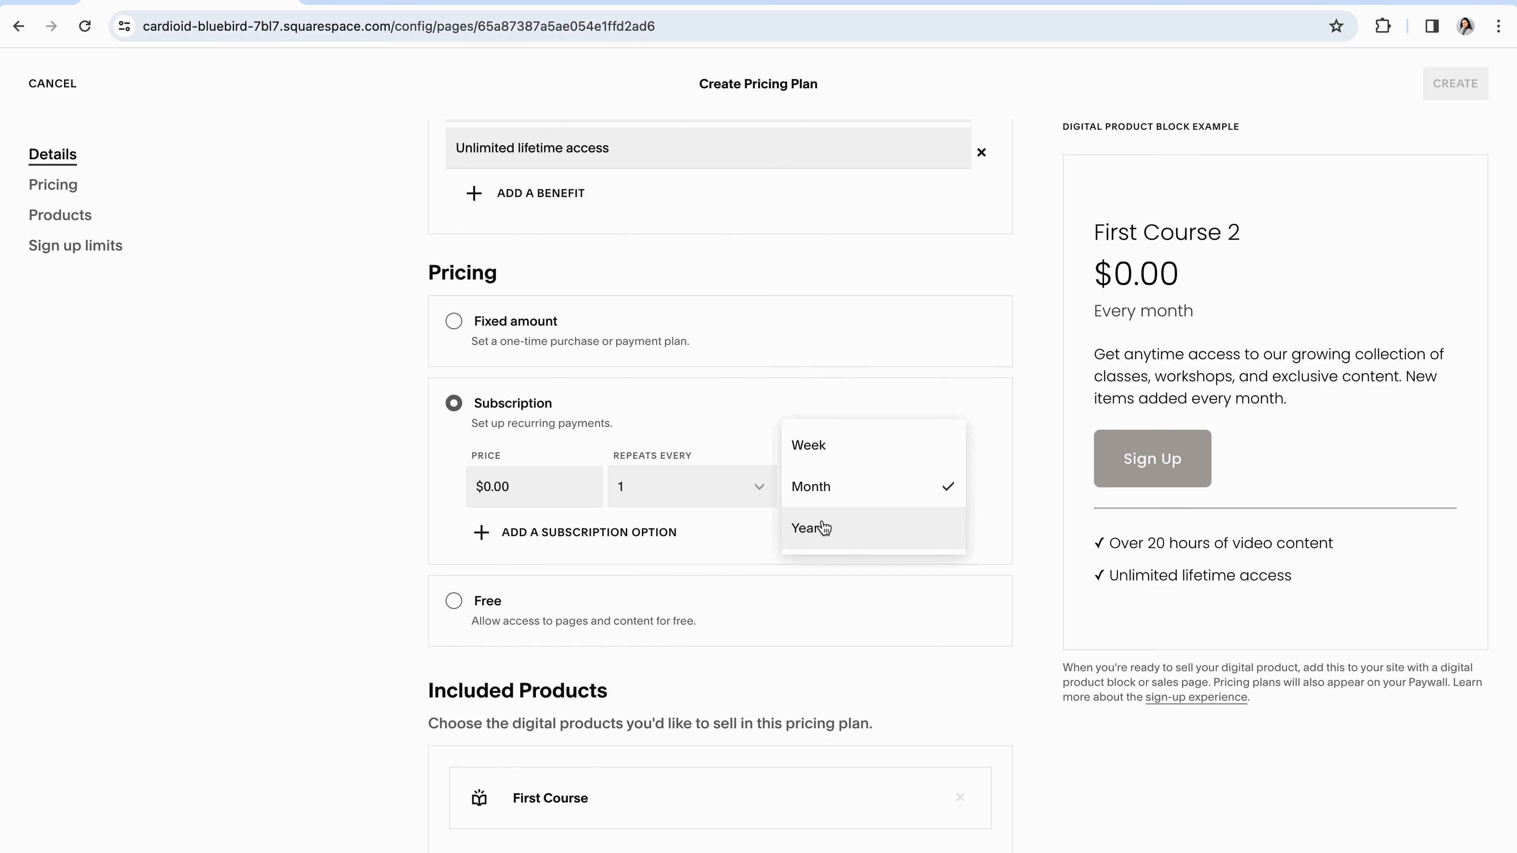
left_click(737, 548)
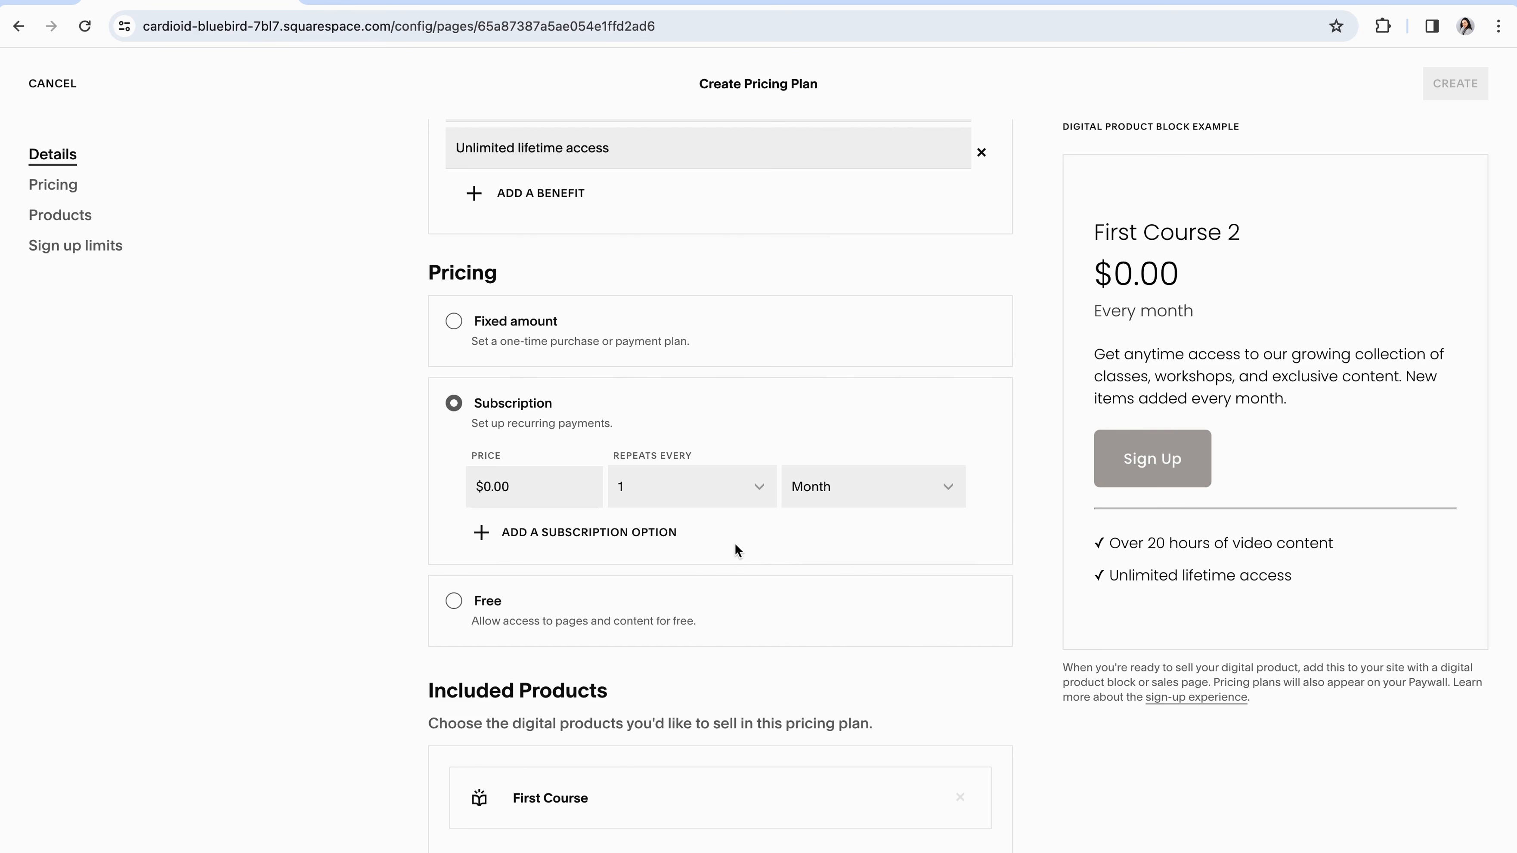
left_click(450, 602)
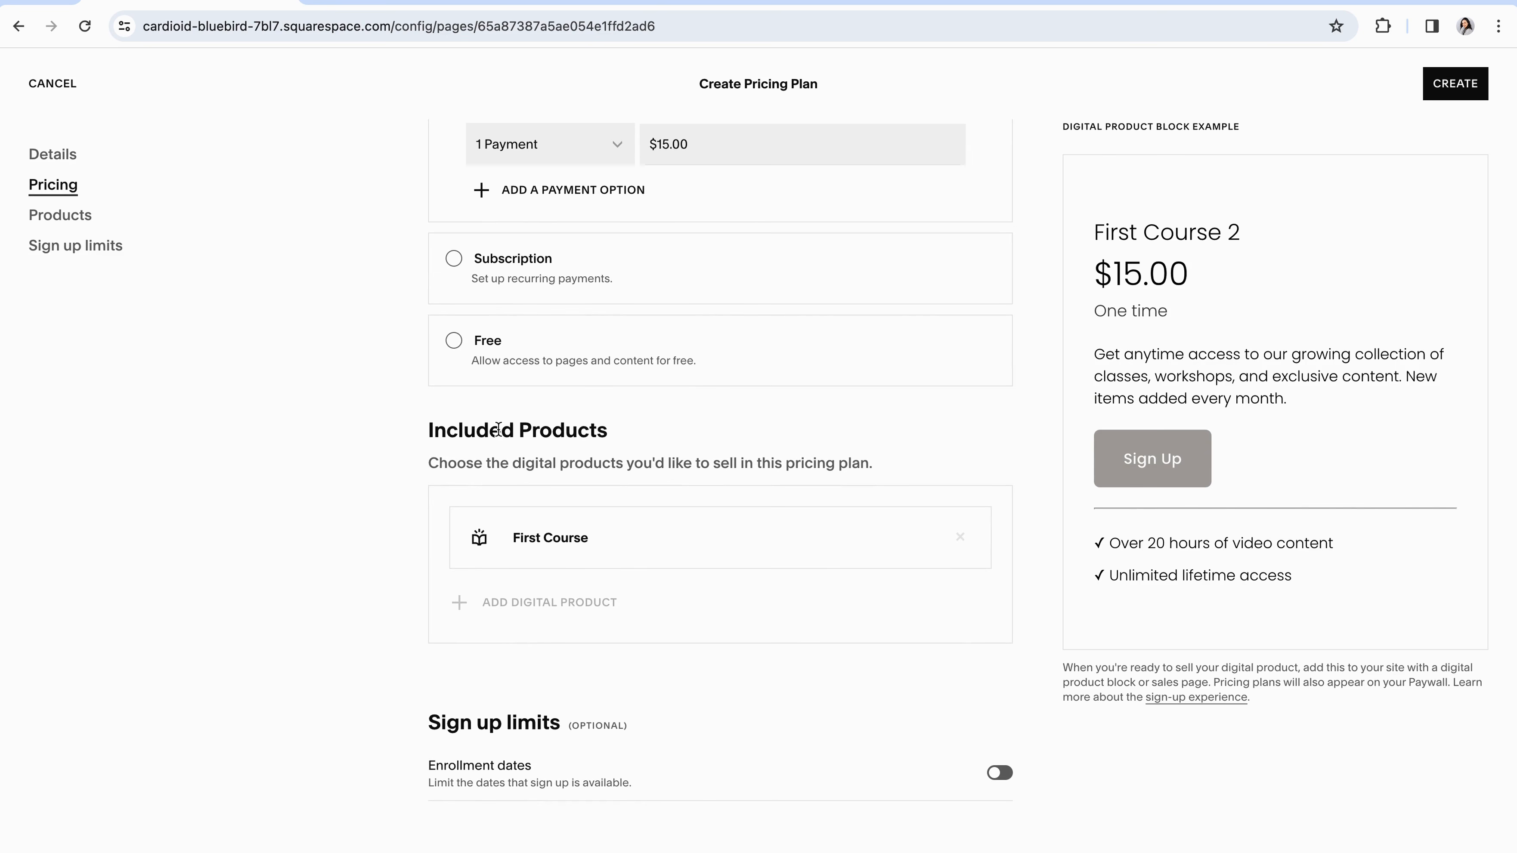
- Check the plan's included products and try out the enrollment dates limit, leaving it switched off
scroll(502, 439, "down", 1)
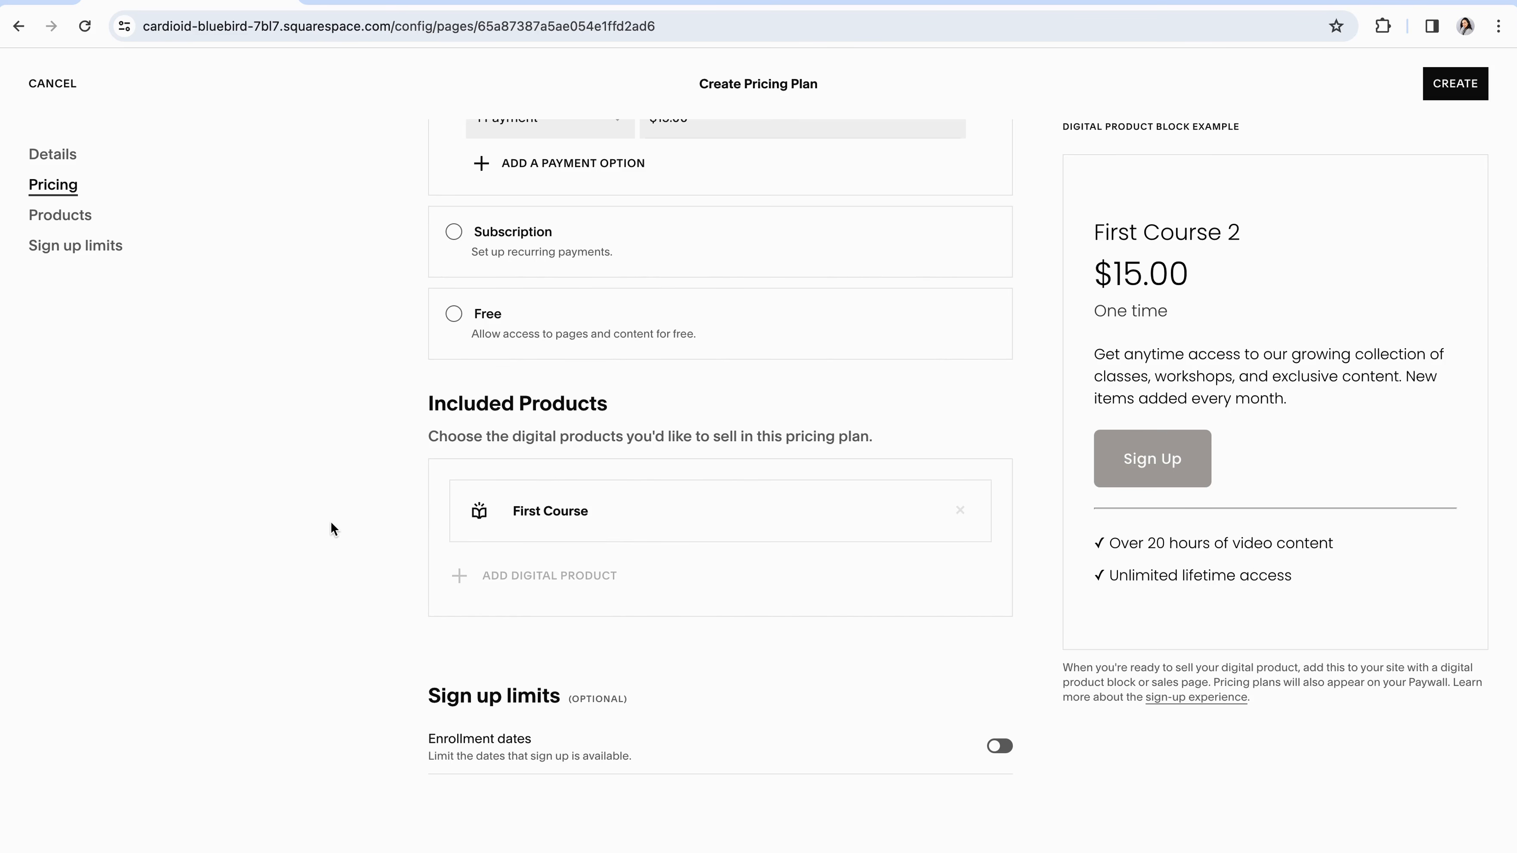
scroll(331, 522, "down", 3)
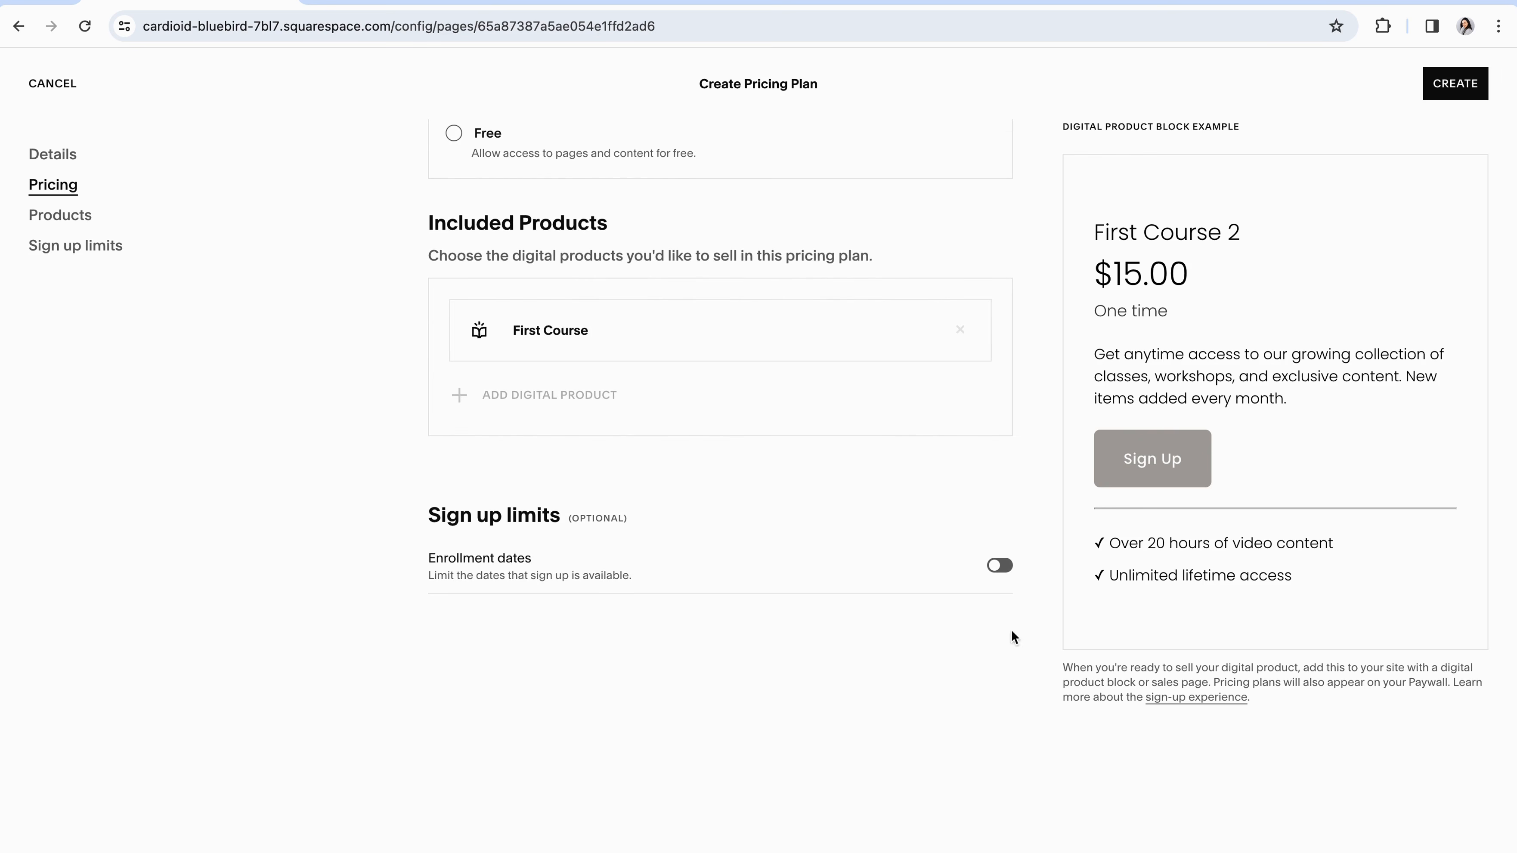
left_click(999, 567)
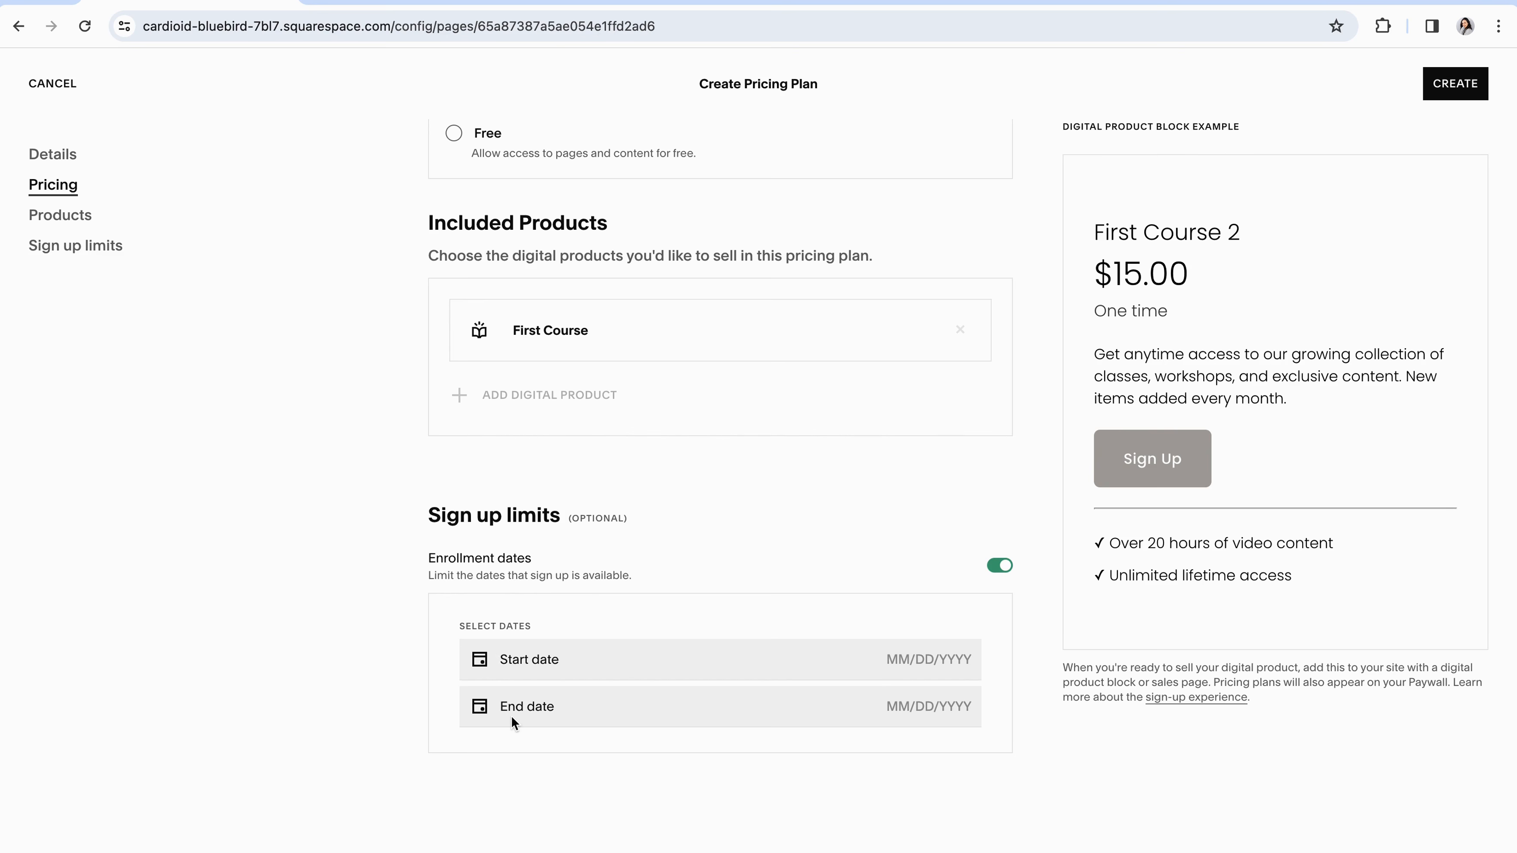
left_click(1000, 565)
- Create the First Course 2 pricing plan with a fixed amount of one $15.00 payment
scroll(958, 602, "up", 10)
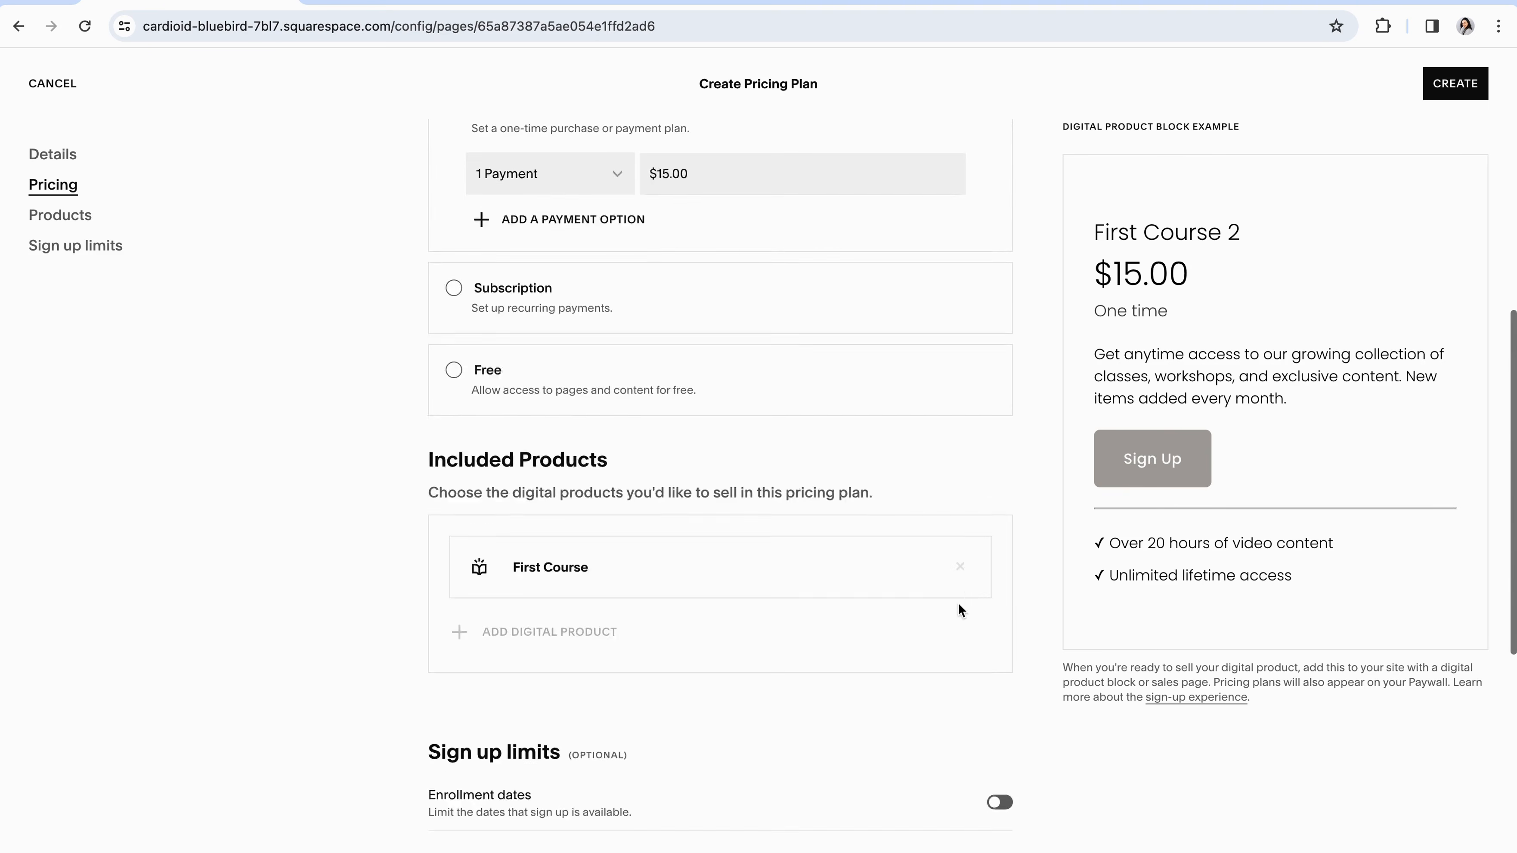
scroll(974, 600, "up", 2)
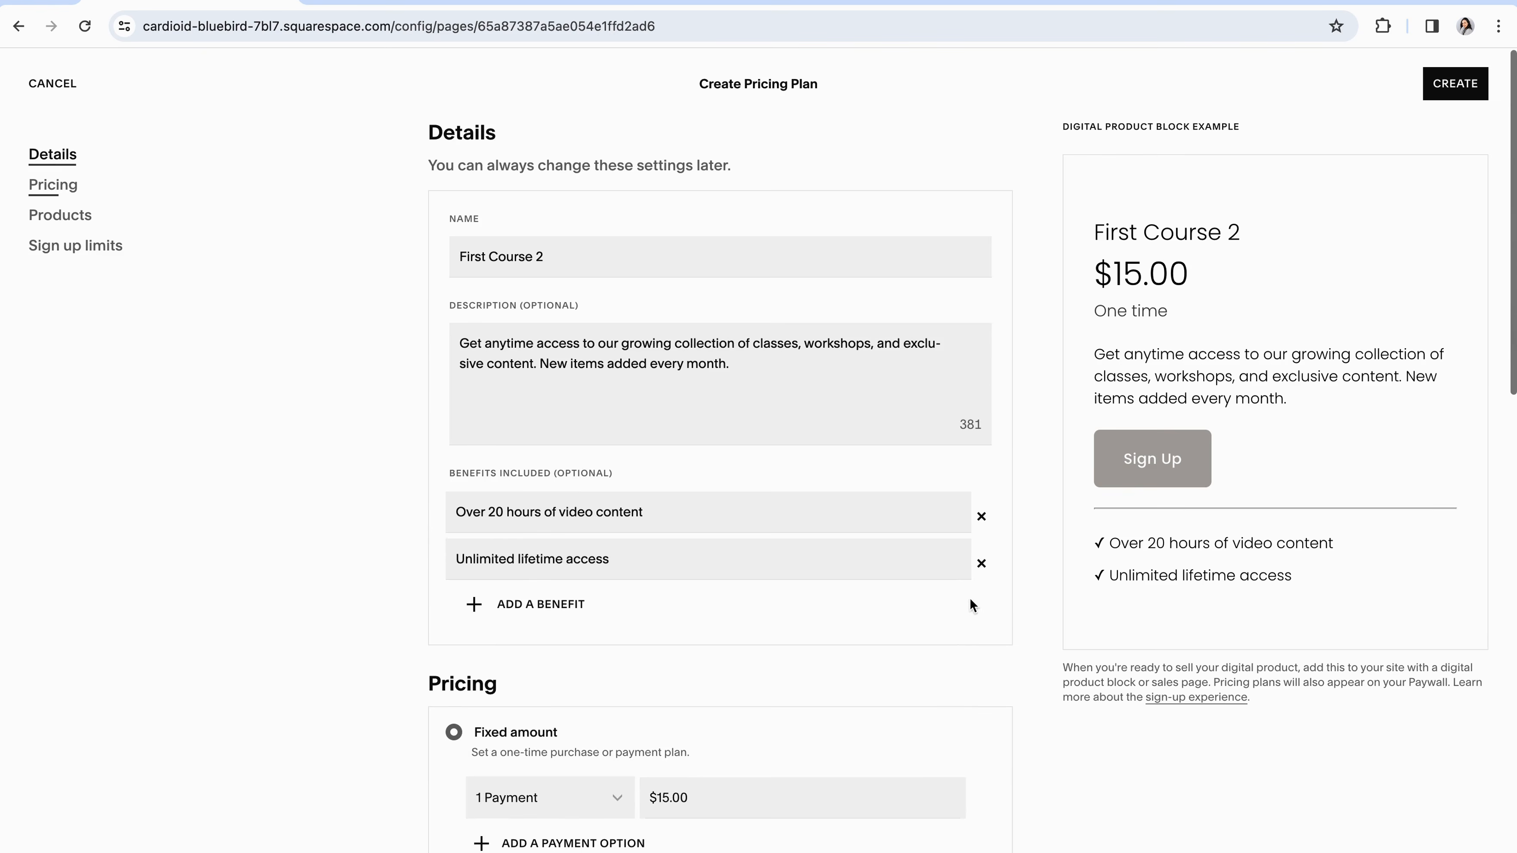
left_click(1458, 85)
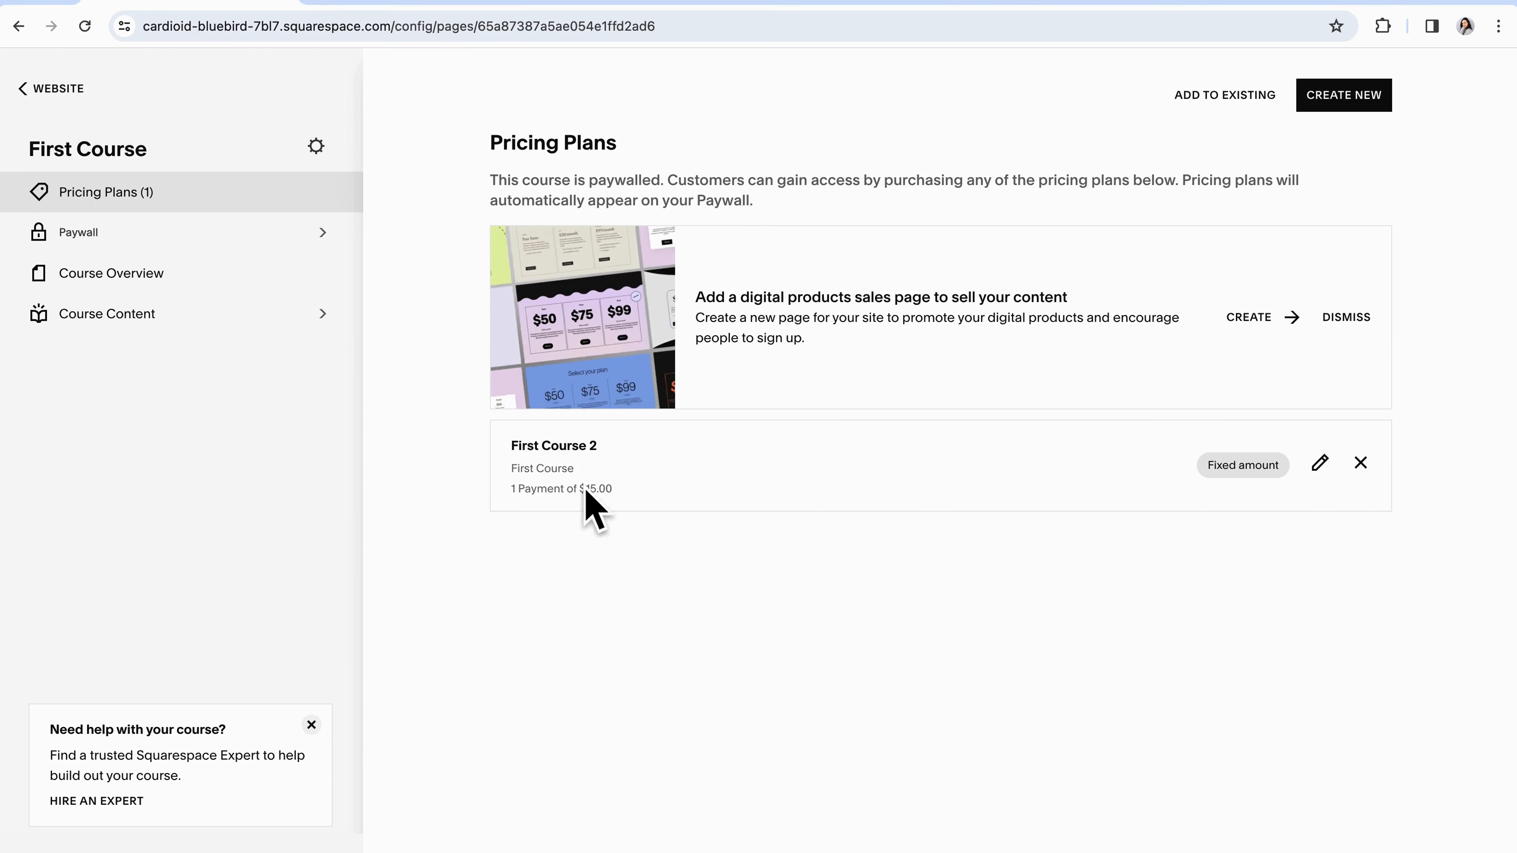
left_click_drag(624, 145, 466, 146)
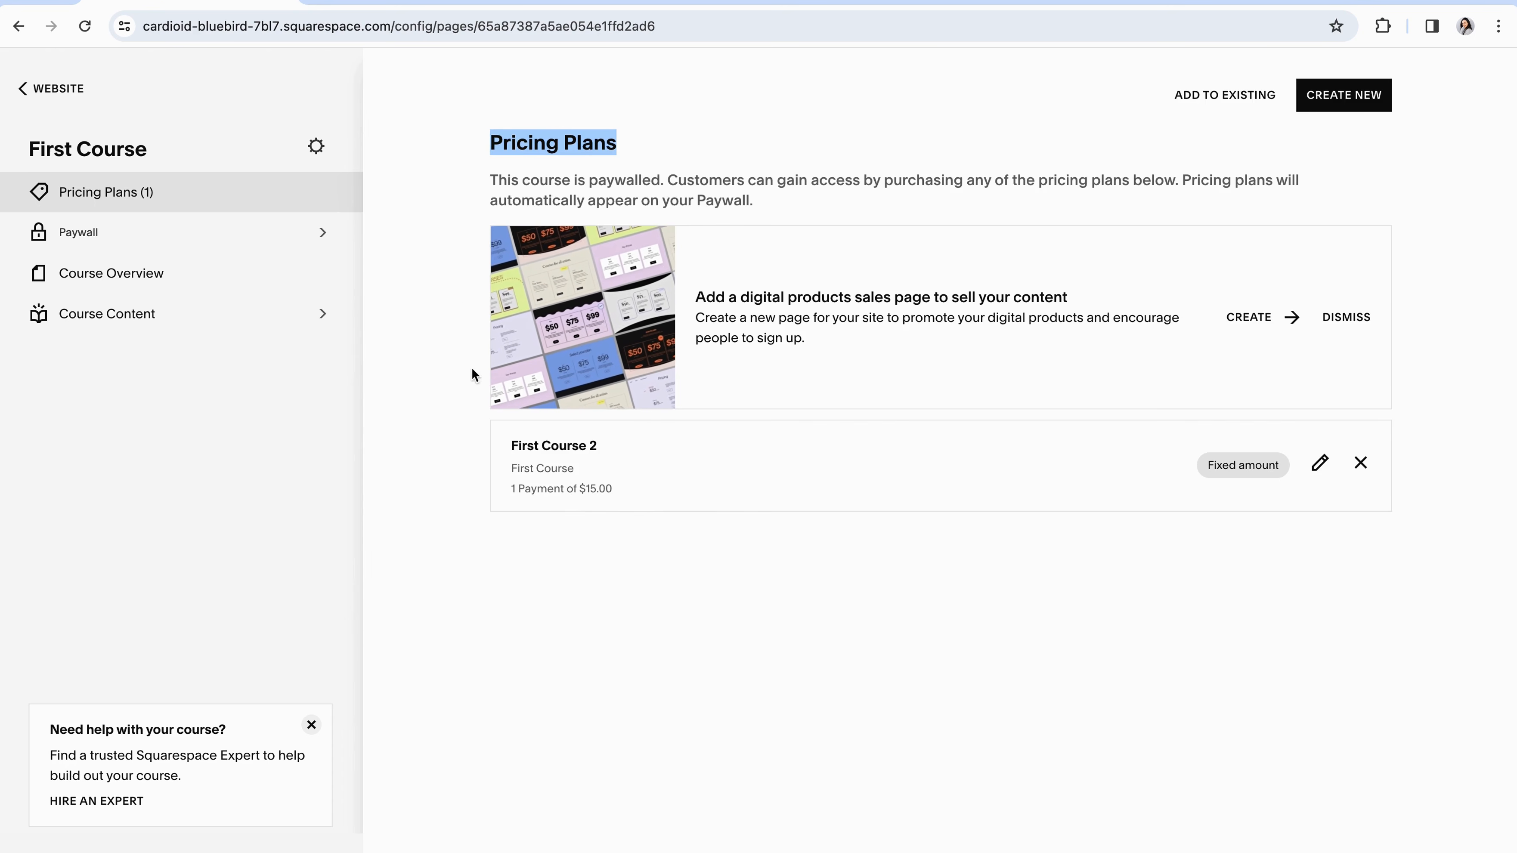
left_click(612, 572)
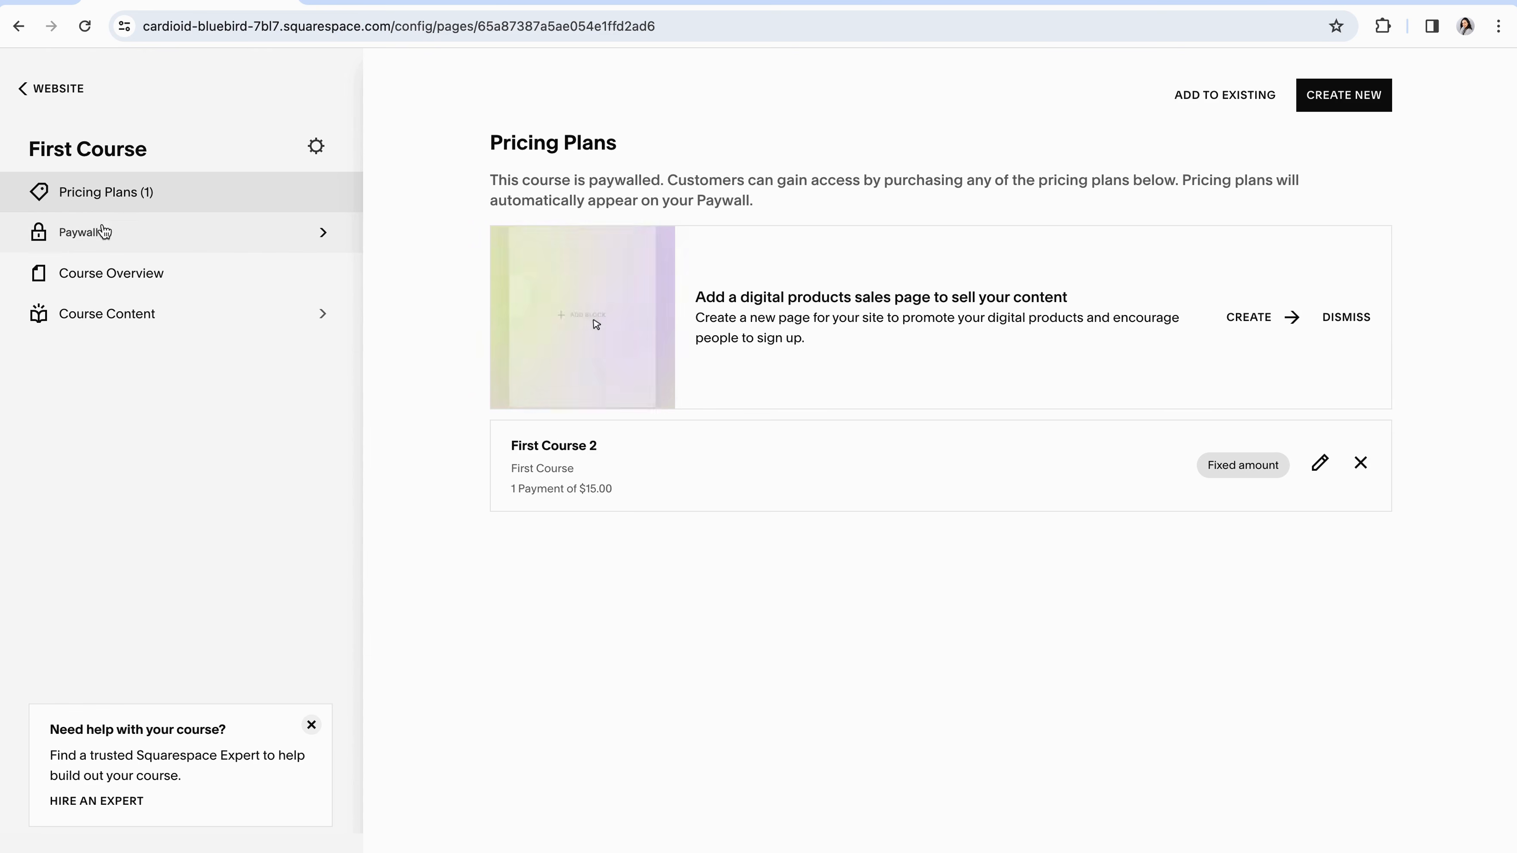
- Open the course's Paywall settings and test hiding and showing the First Course 2 pricing plan, leaving it shown
left_click(90, 242)
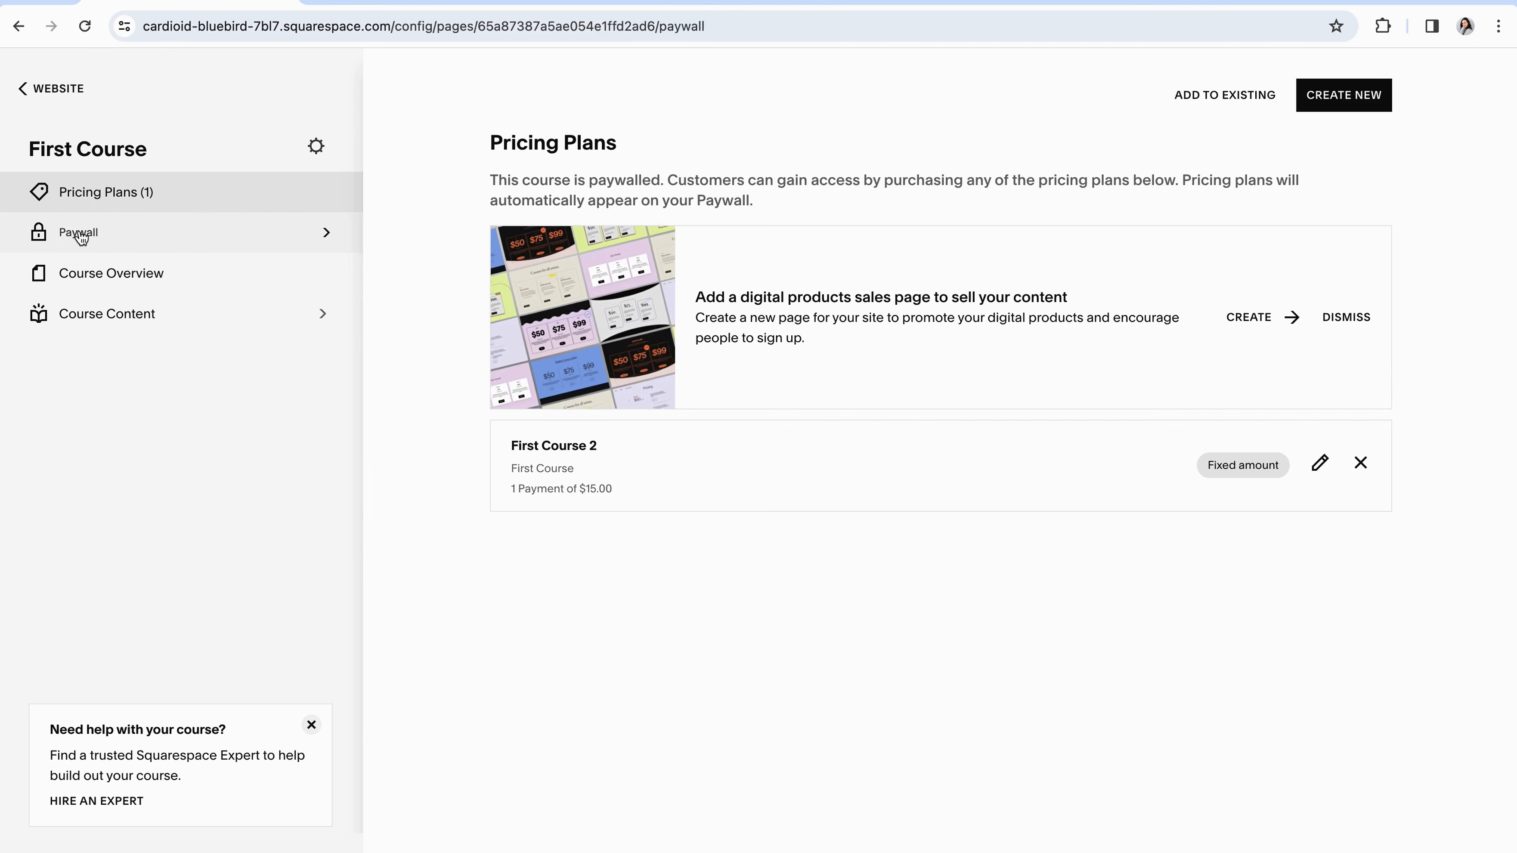
scroll(674, 395, "down", 2)
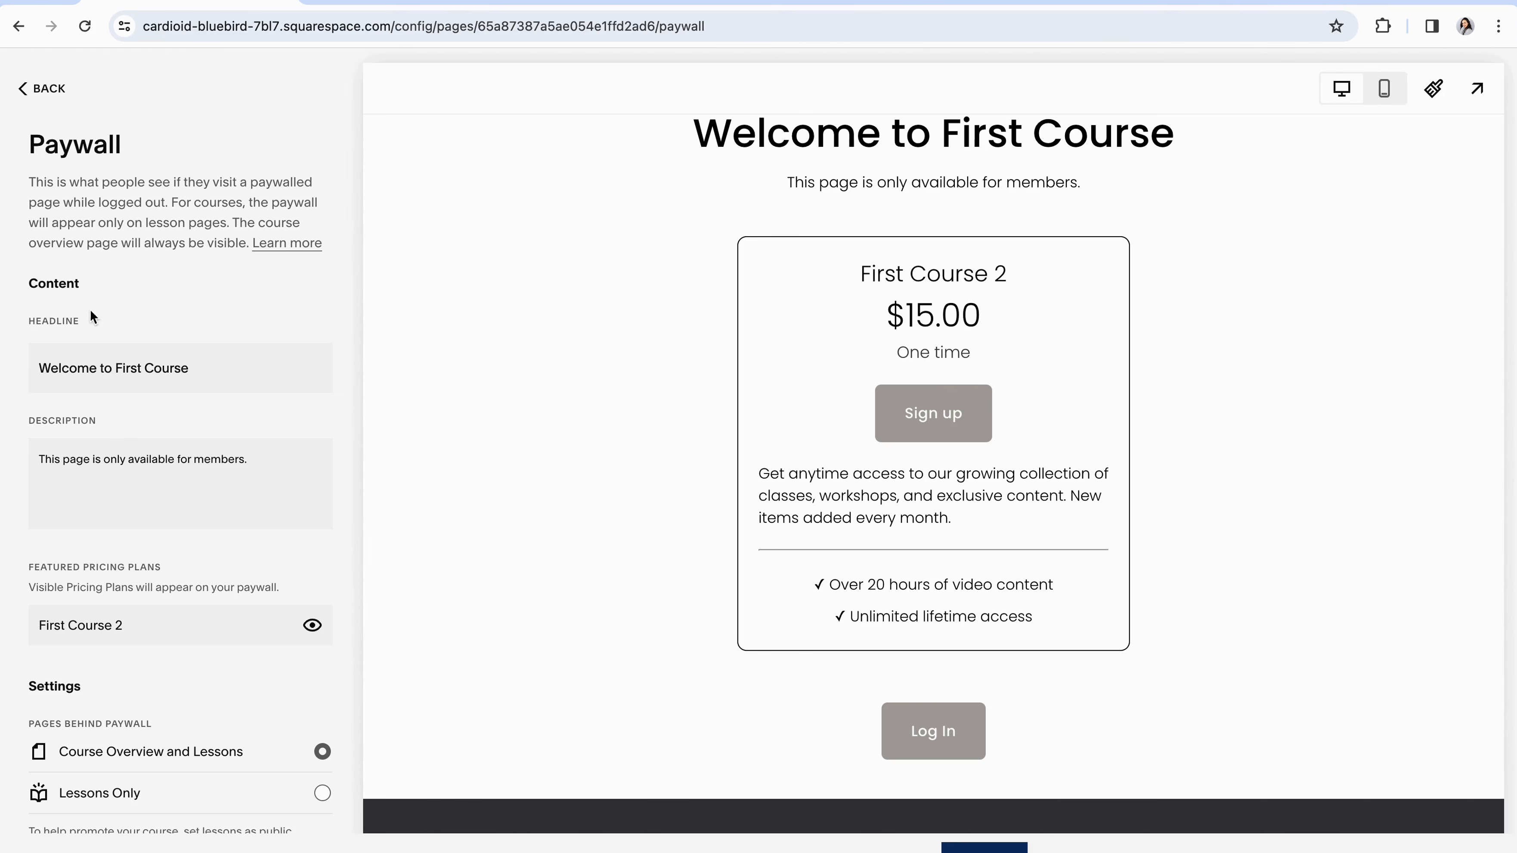
scroll(133, 389, "down", 1)
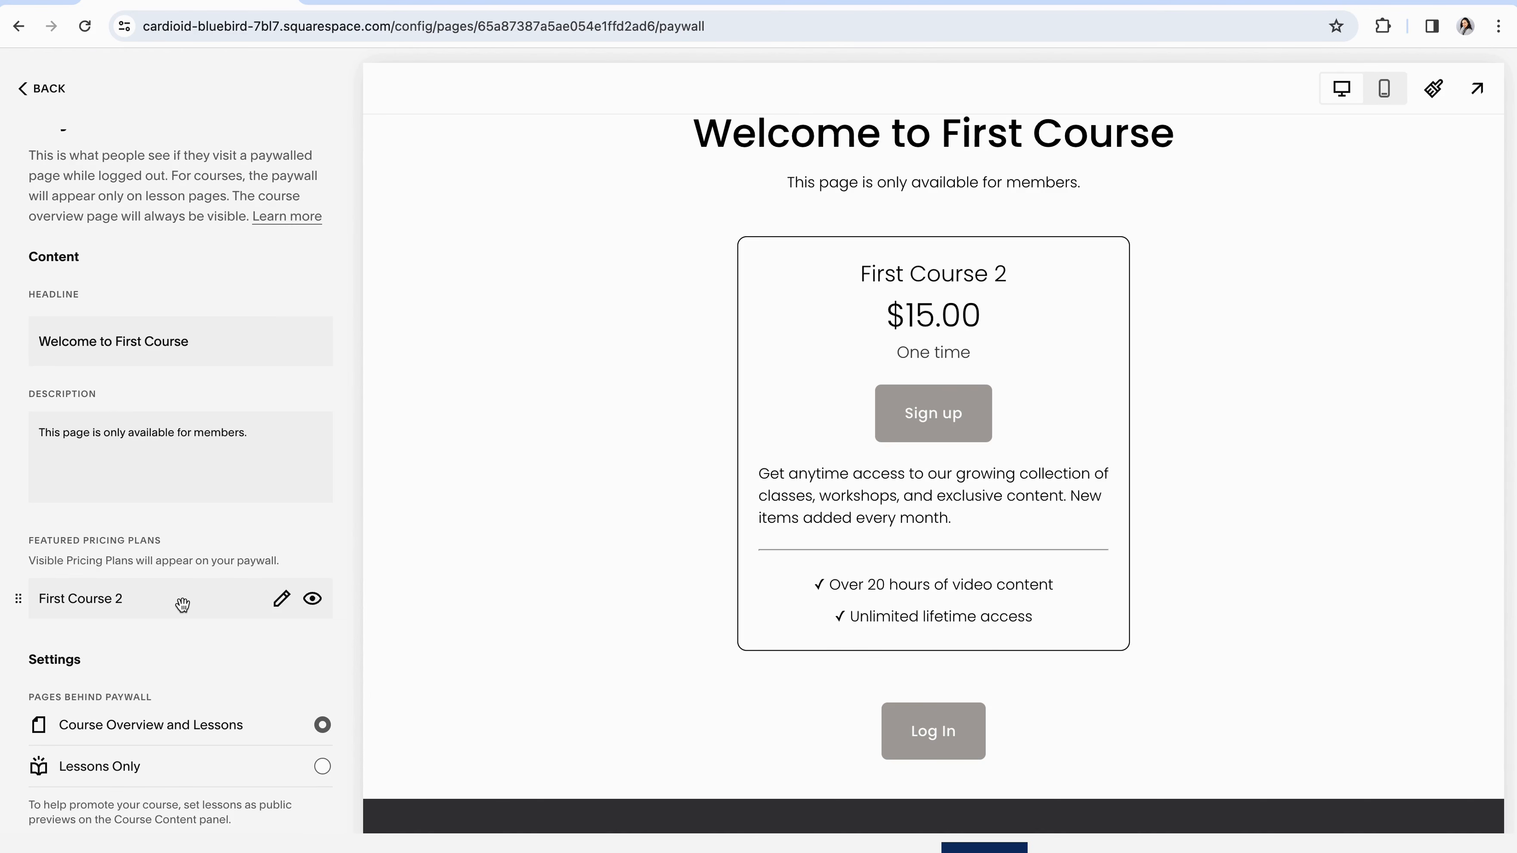
left_click(312, 598)
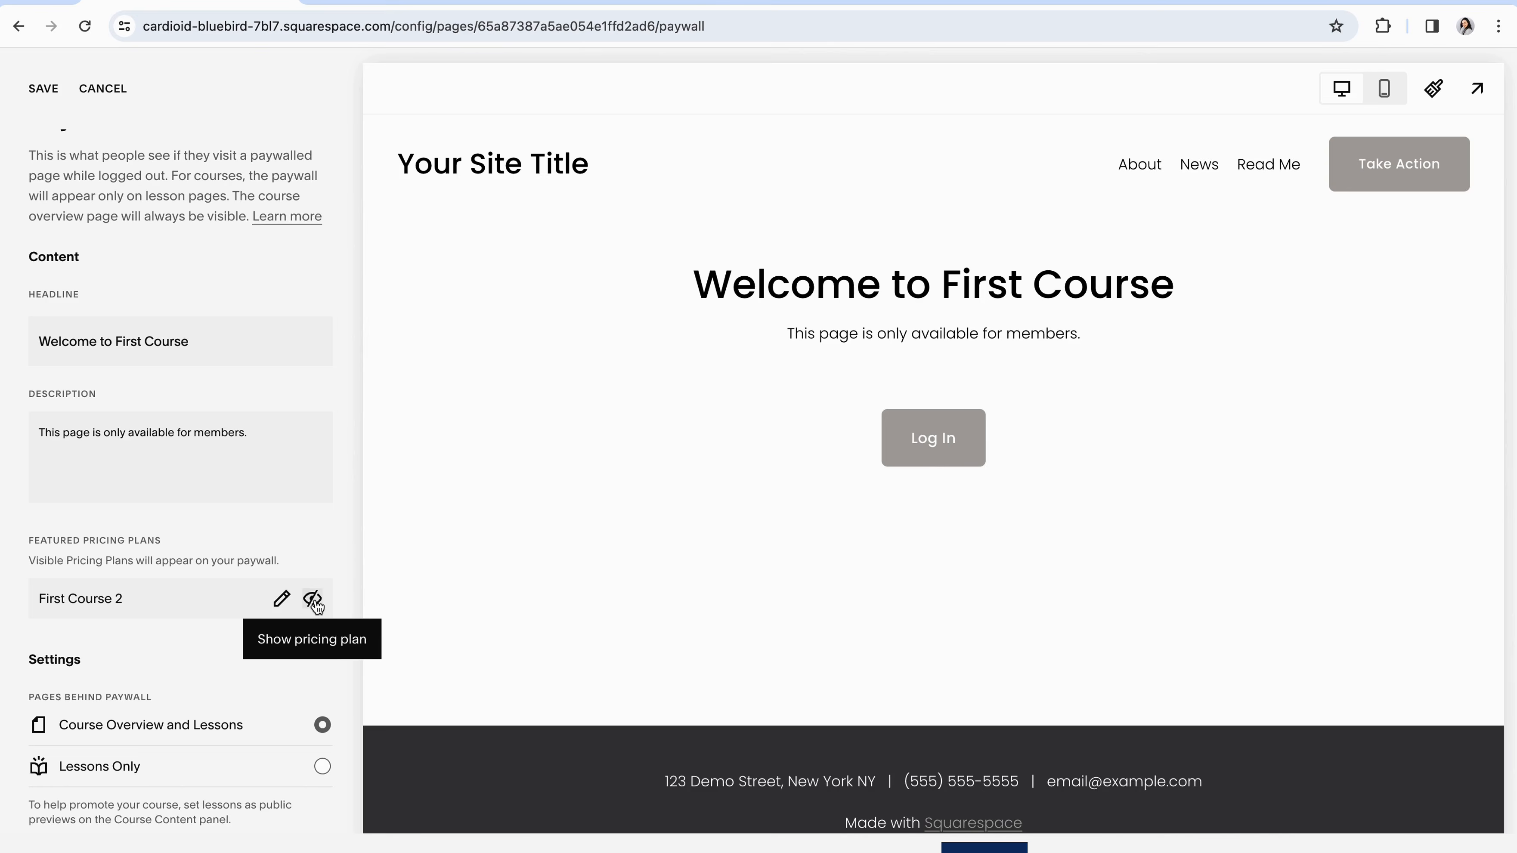
left_click(313, 599)
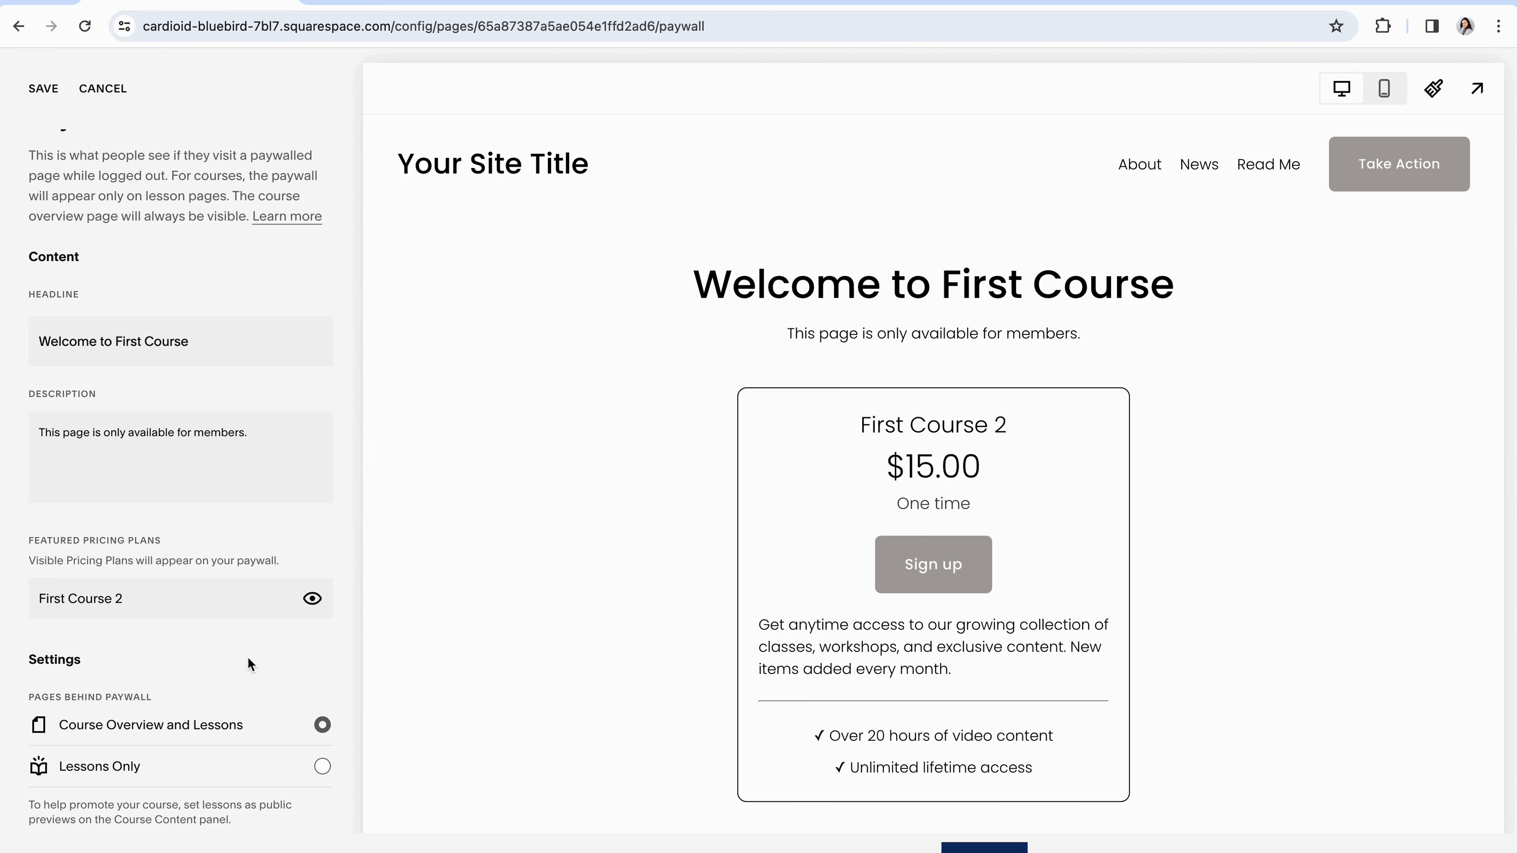
- Check the paywall preview, save the paywall settings and return to the First Course panel
scroll(753, 566, "down", 2)
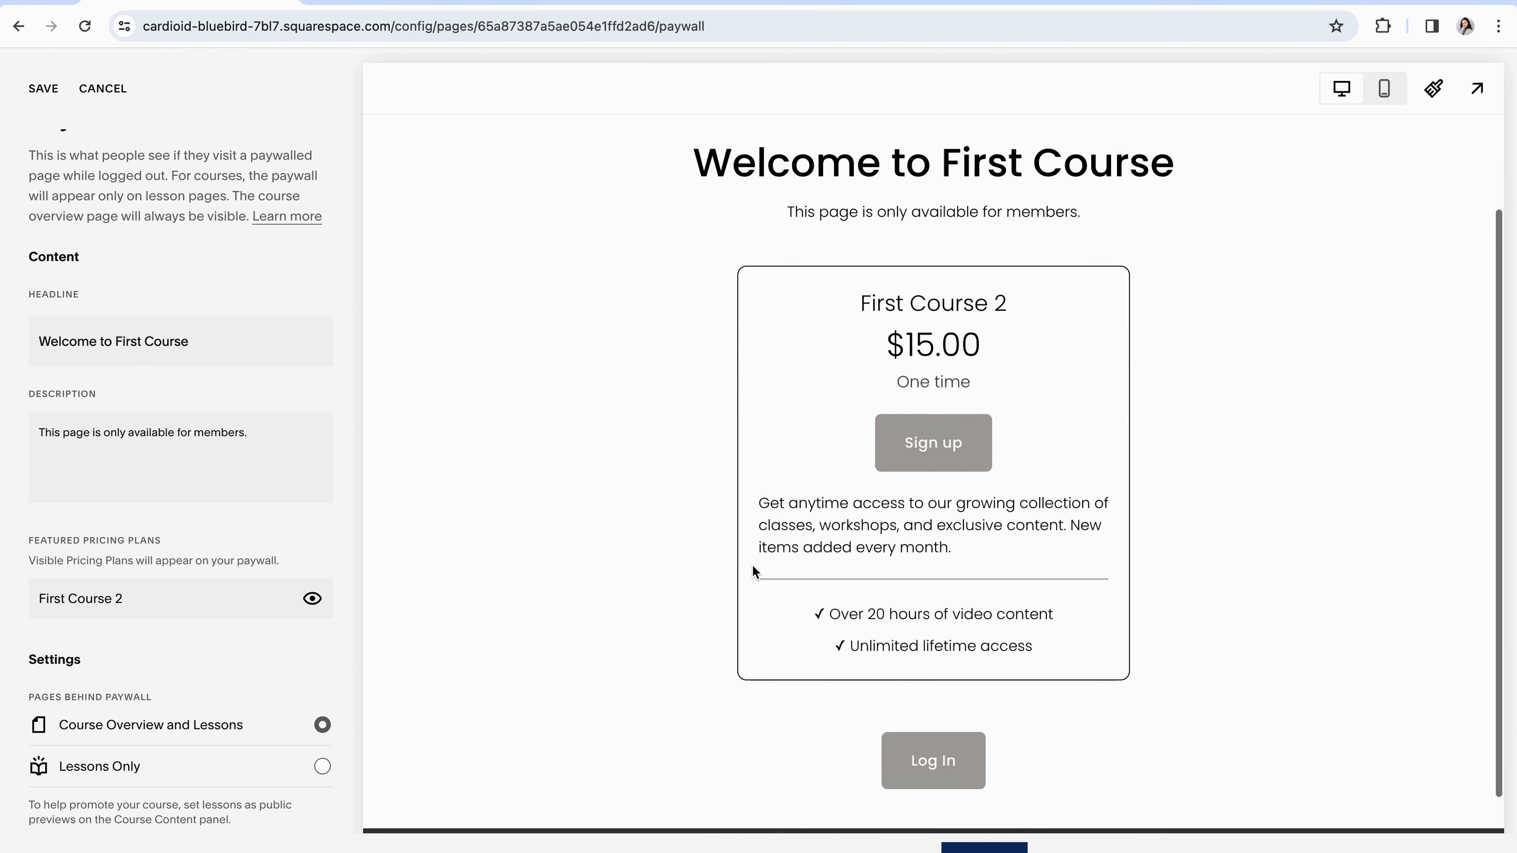
scroll(608, 387, "up", 2)
left_click(43, 90)
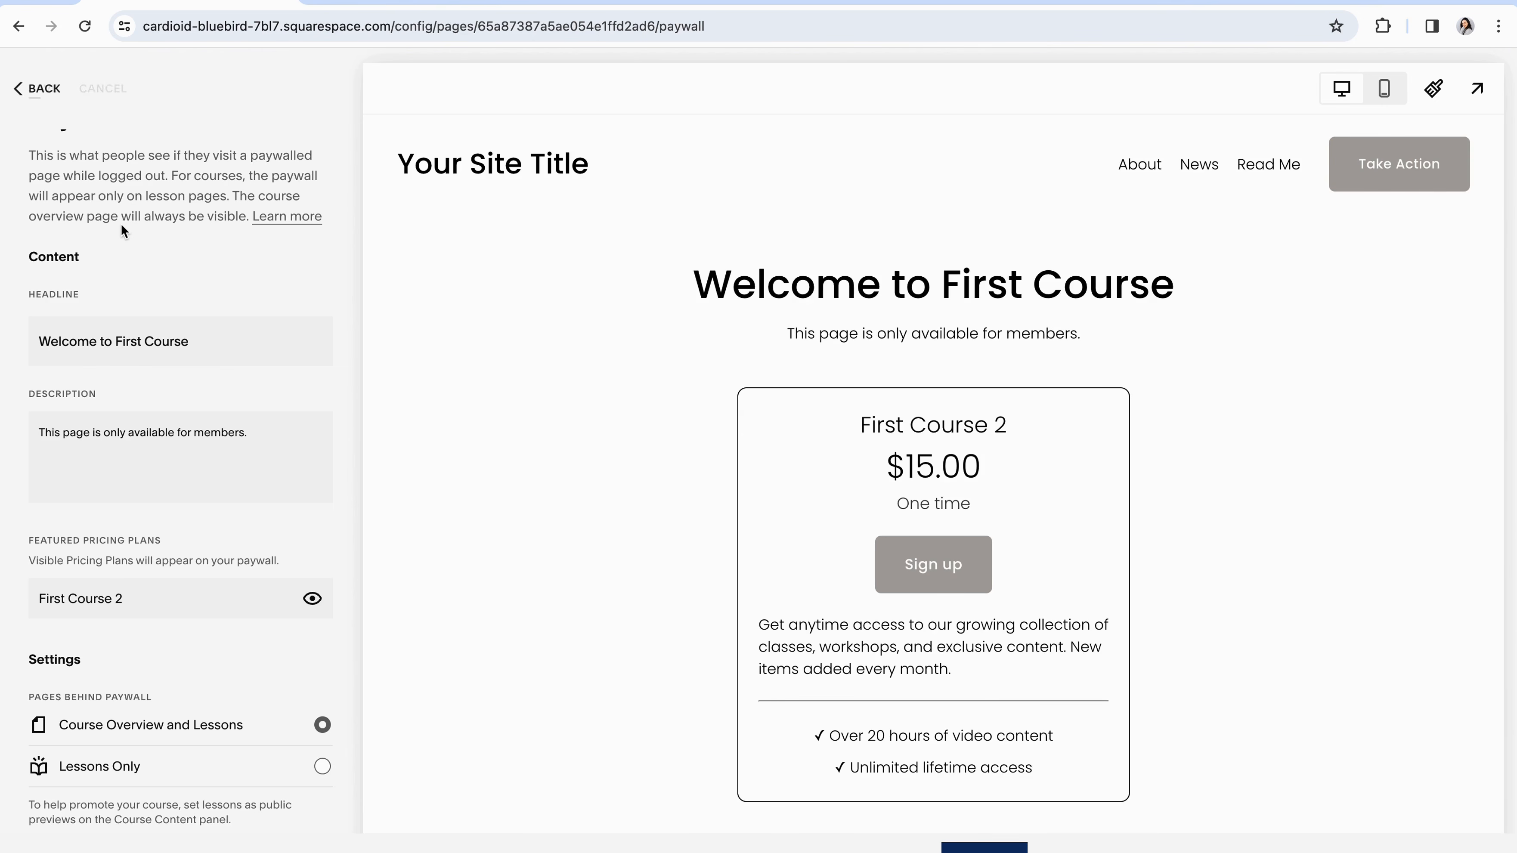
left_click(37, 90)
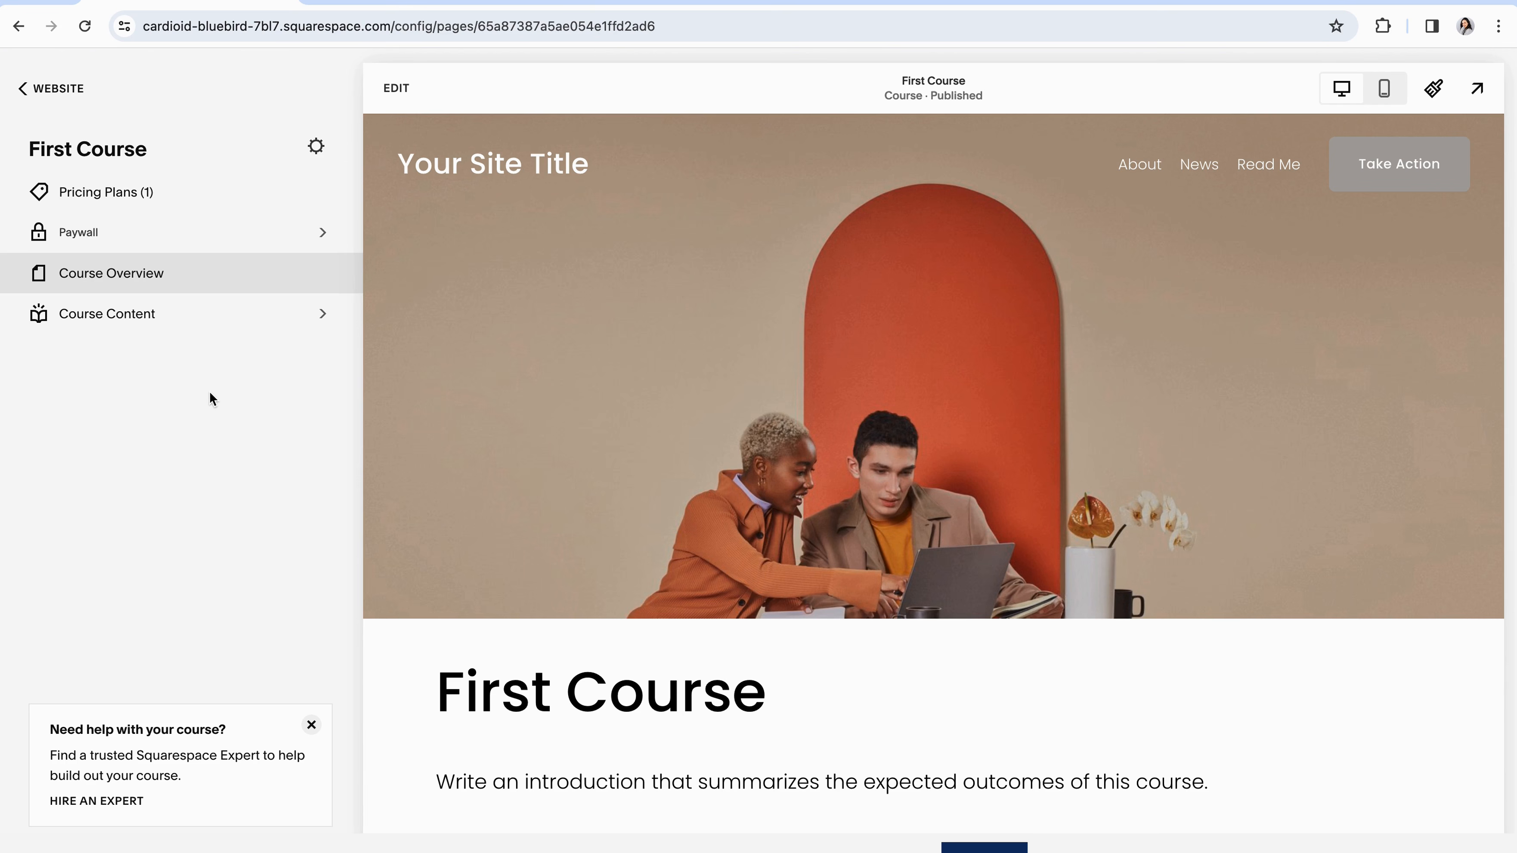
- Go back to the site's home menu and open Store Payments in the Selling settings
left_click(54, 90)
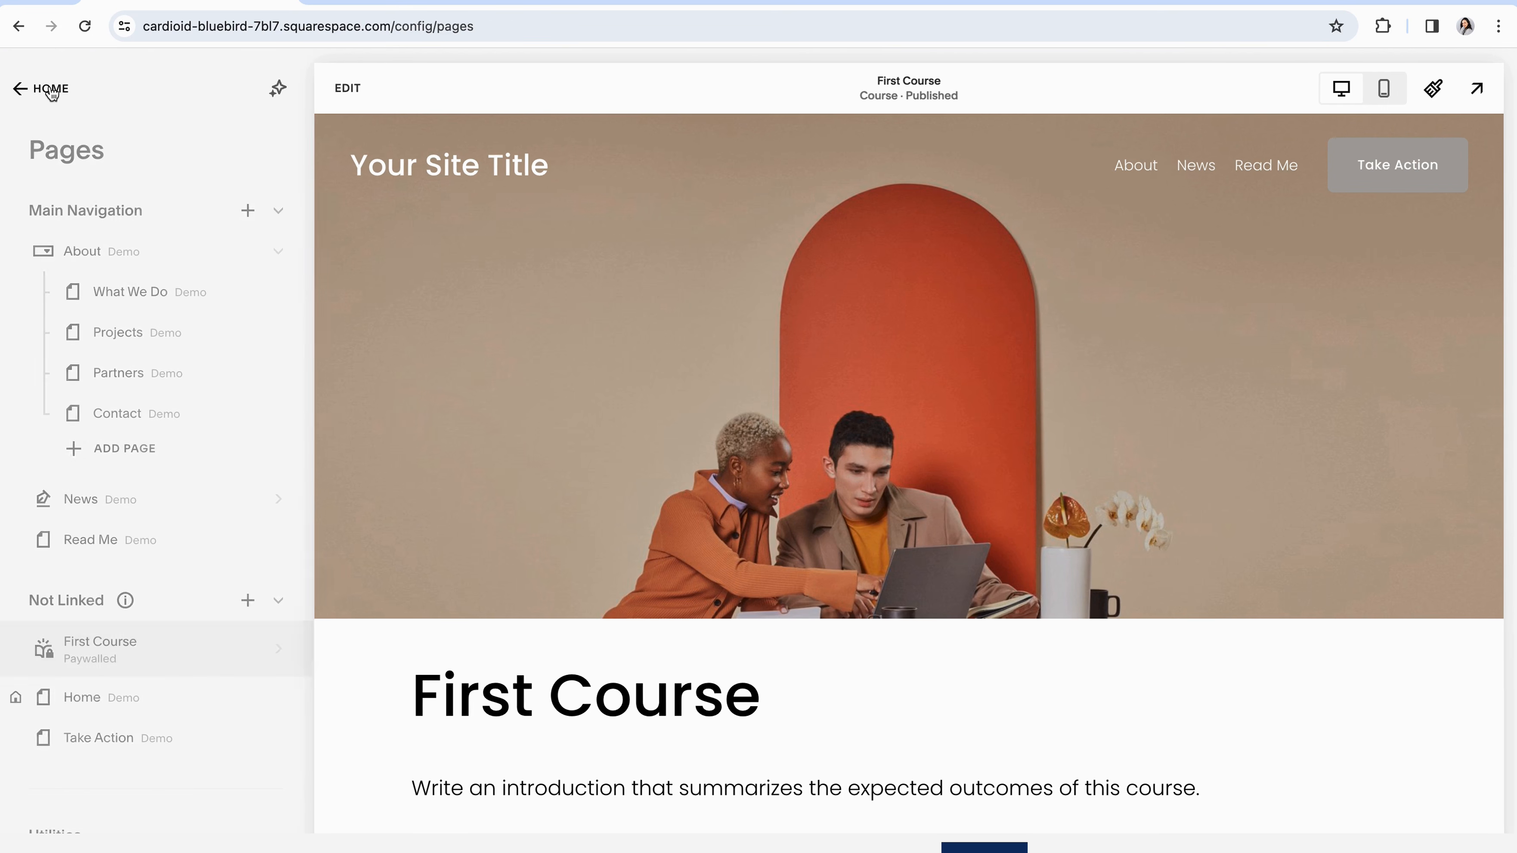
left_click(50, 89)
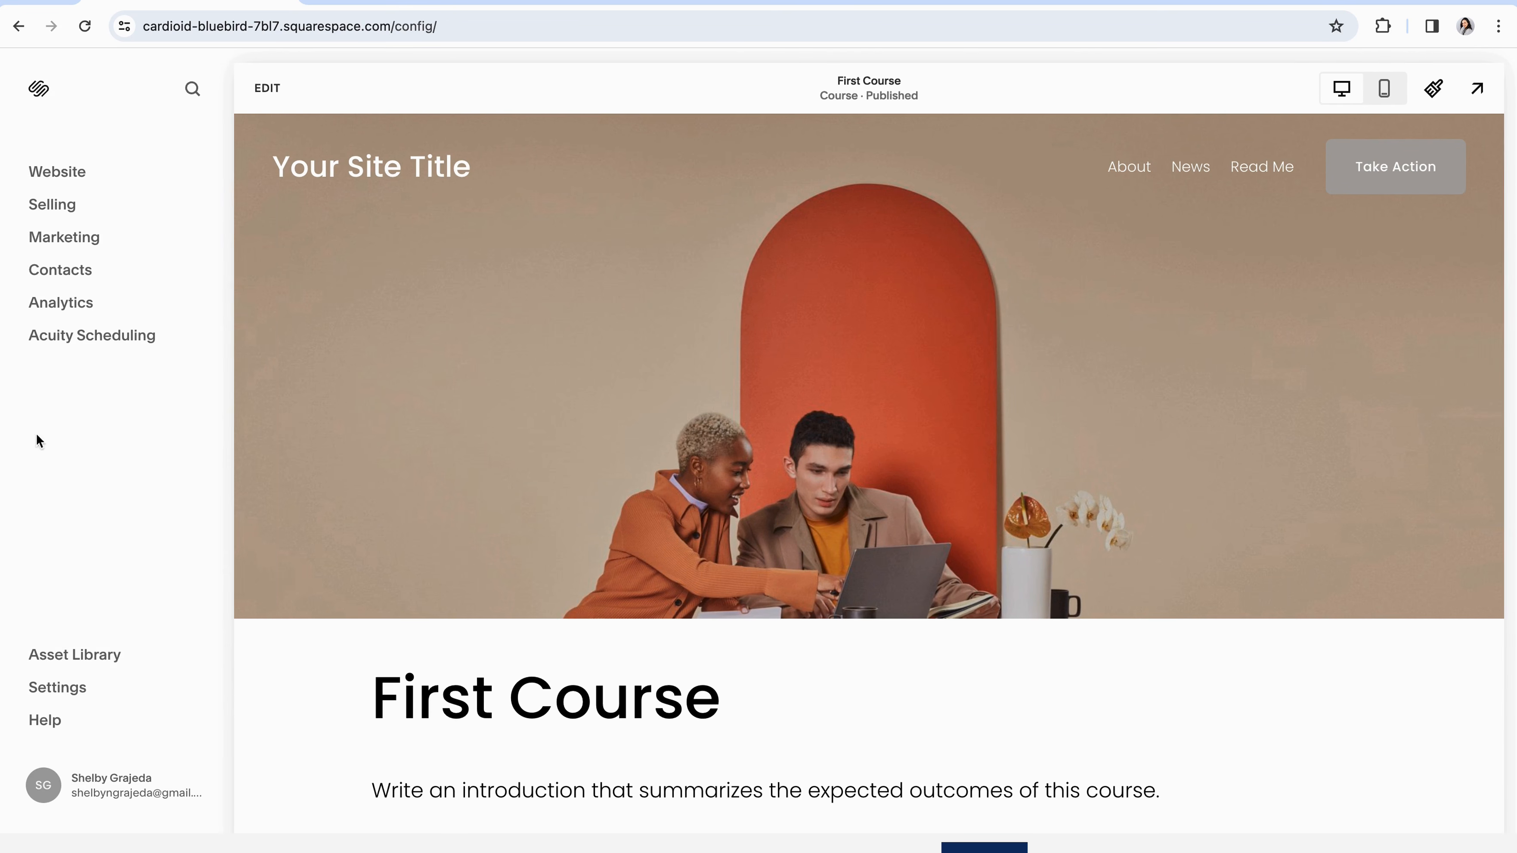
left_click(53, 693)
left_click(51, 238)
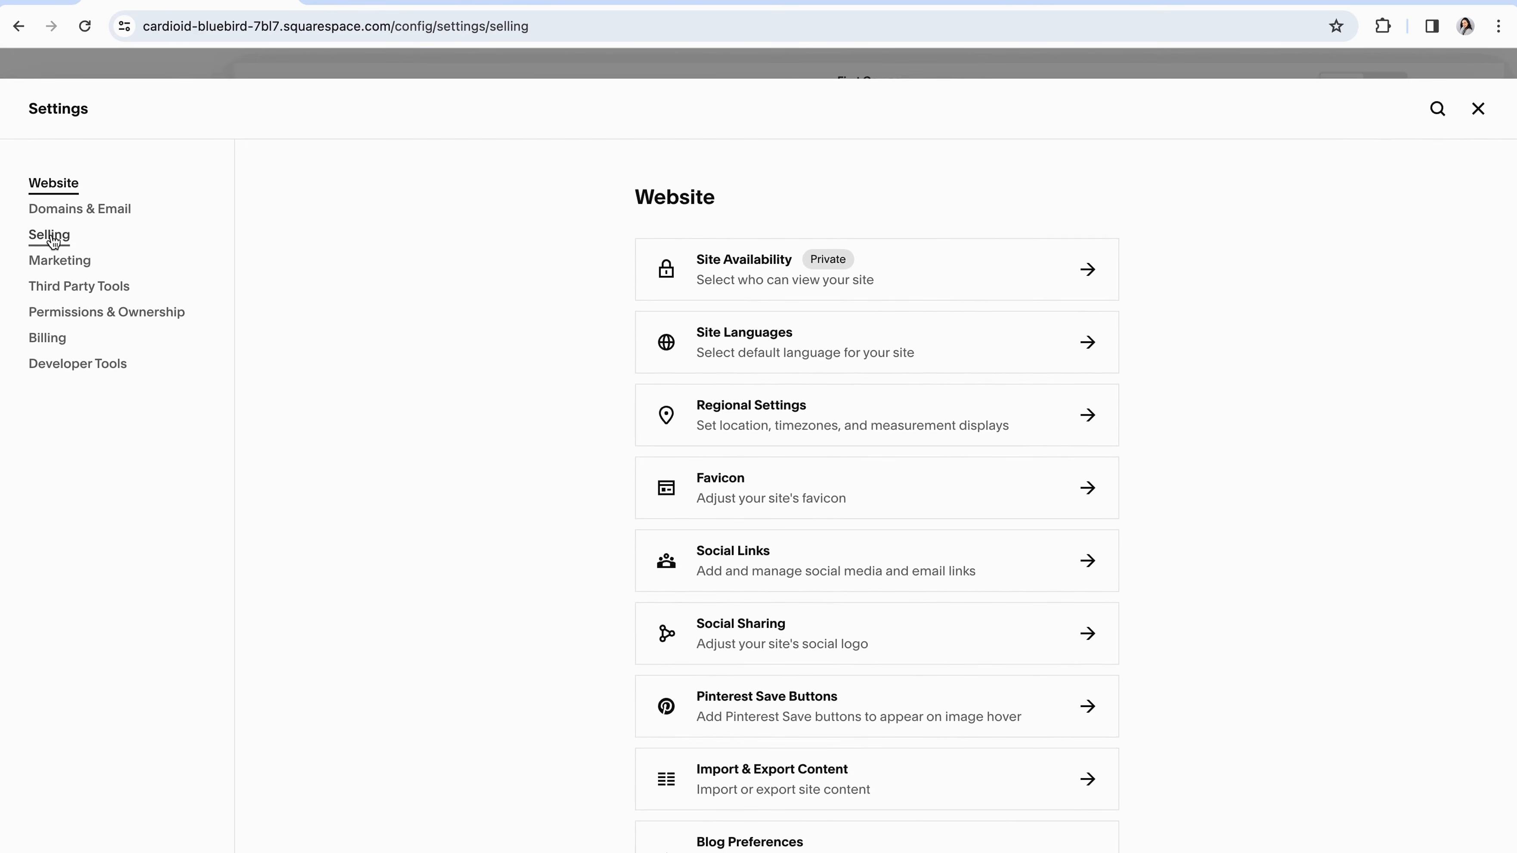
left_click(764, 340)
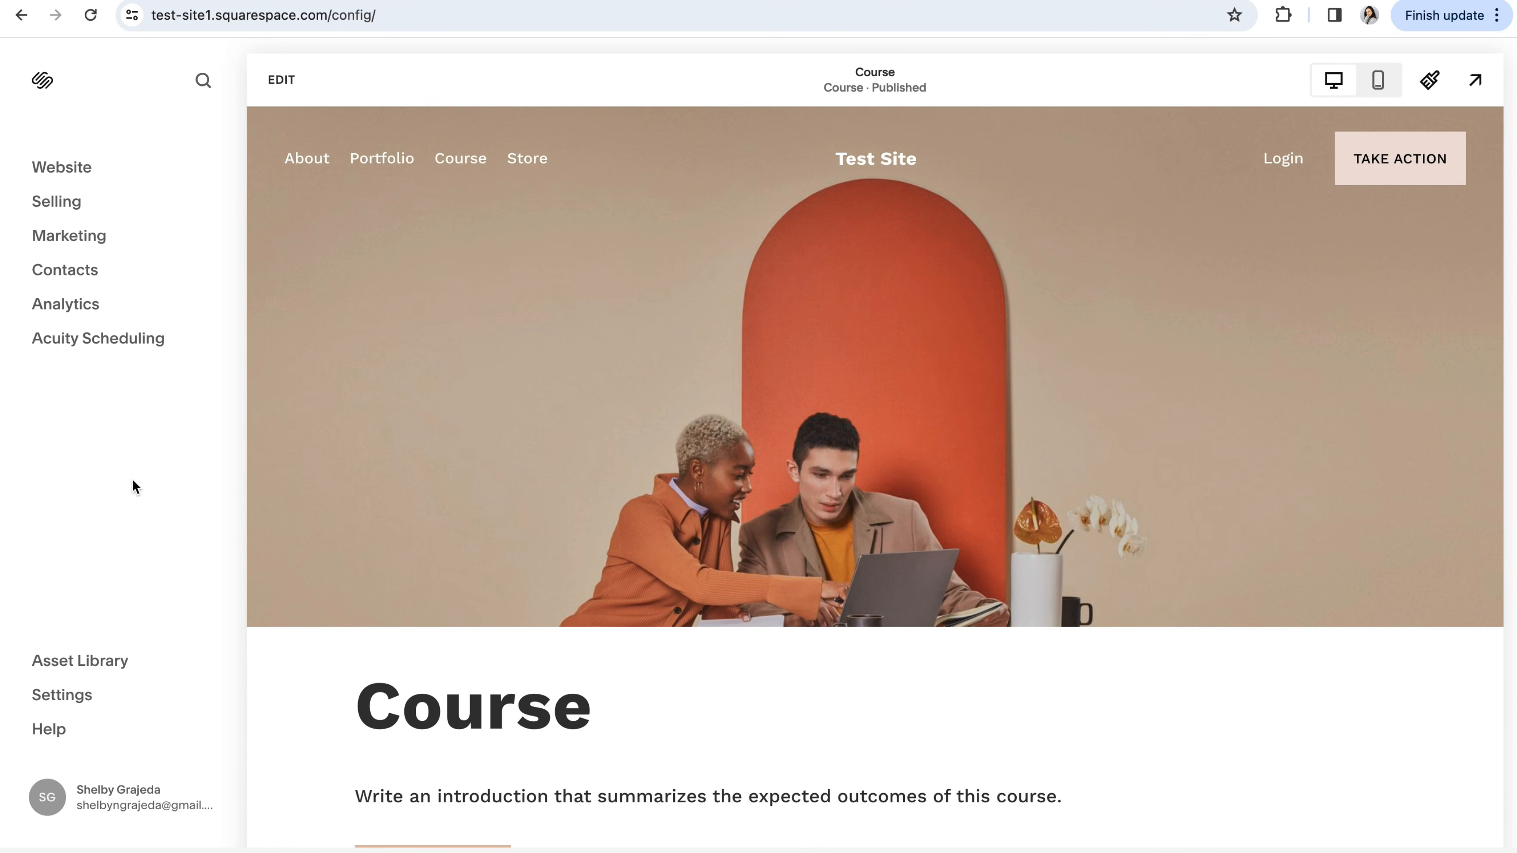
- Search the site for "payment", open the PayPal settings result and review the payment processors available to connect
key("slash")
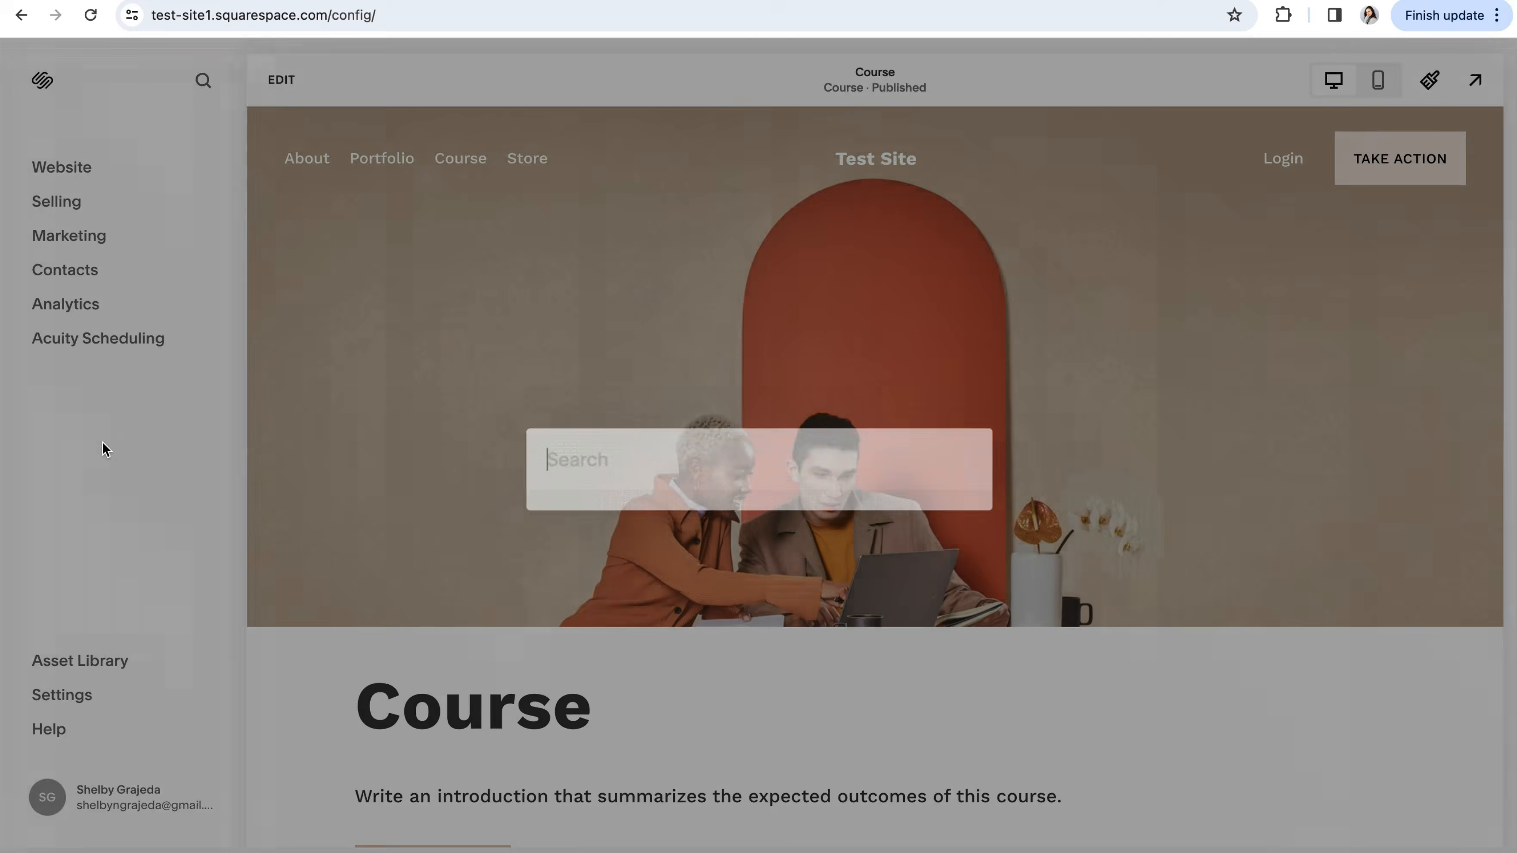
type("d")
key("BackSpace")
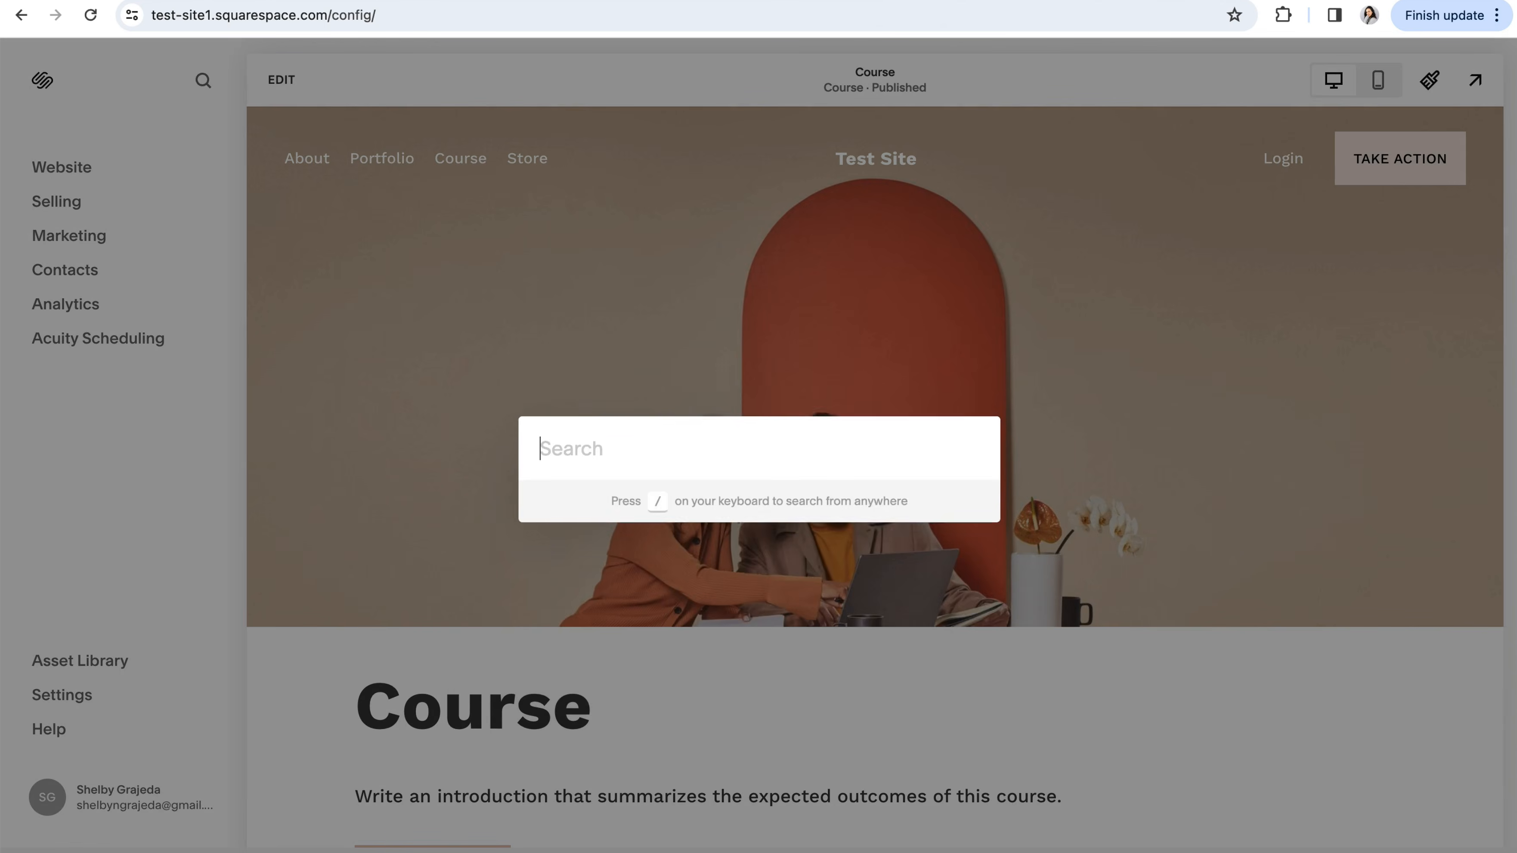
type("payment")
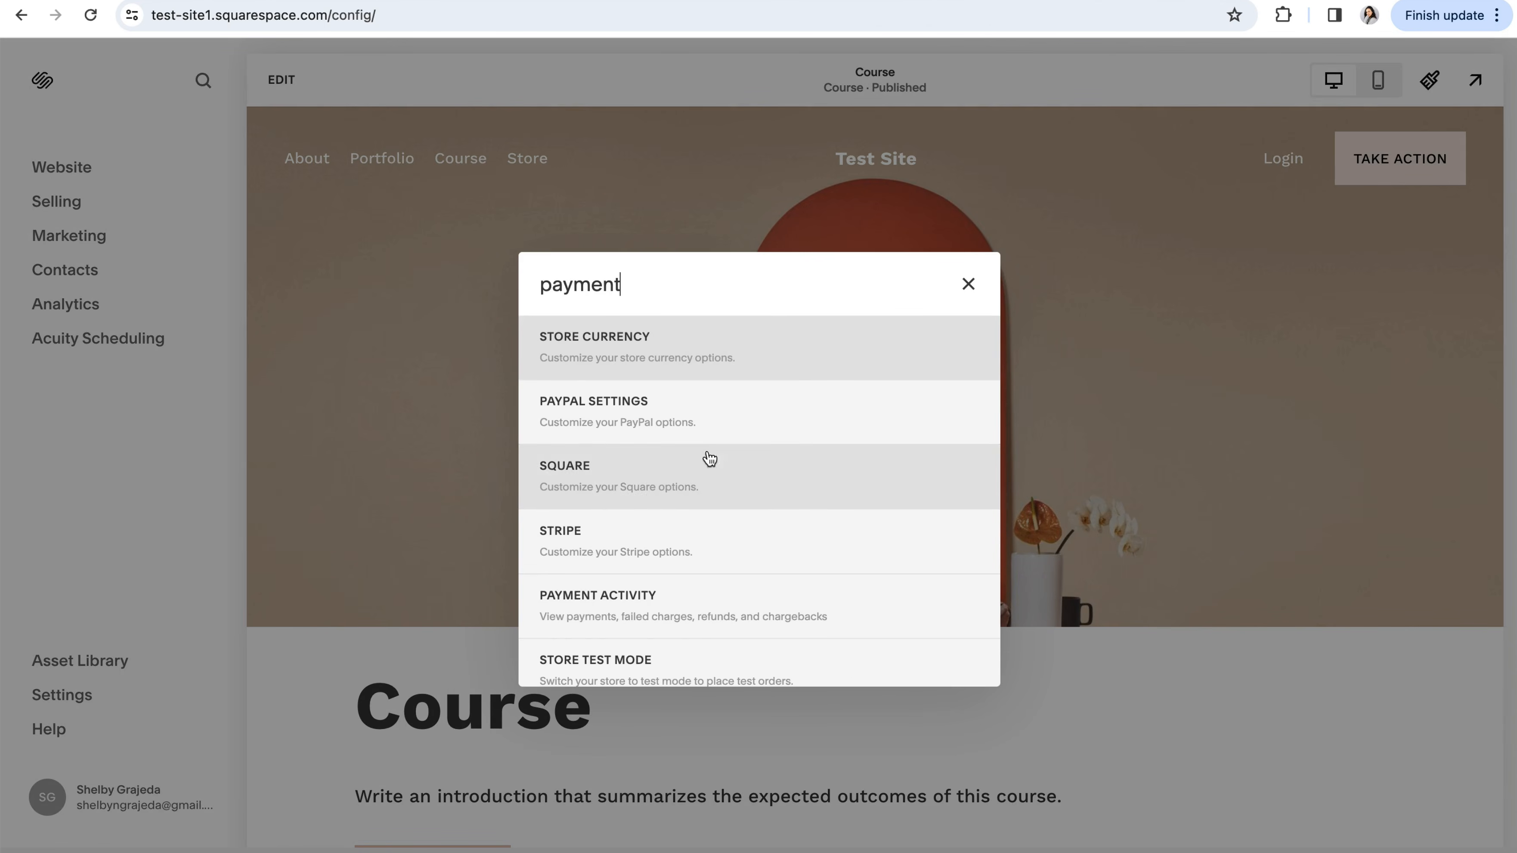
left_click(623, 425)
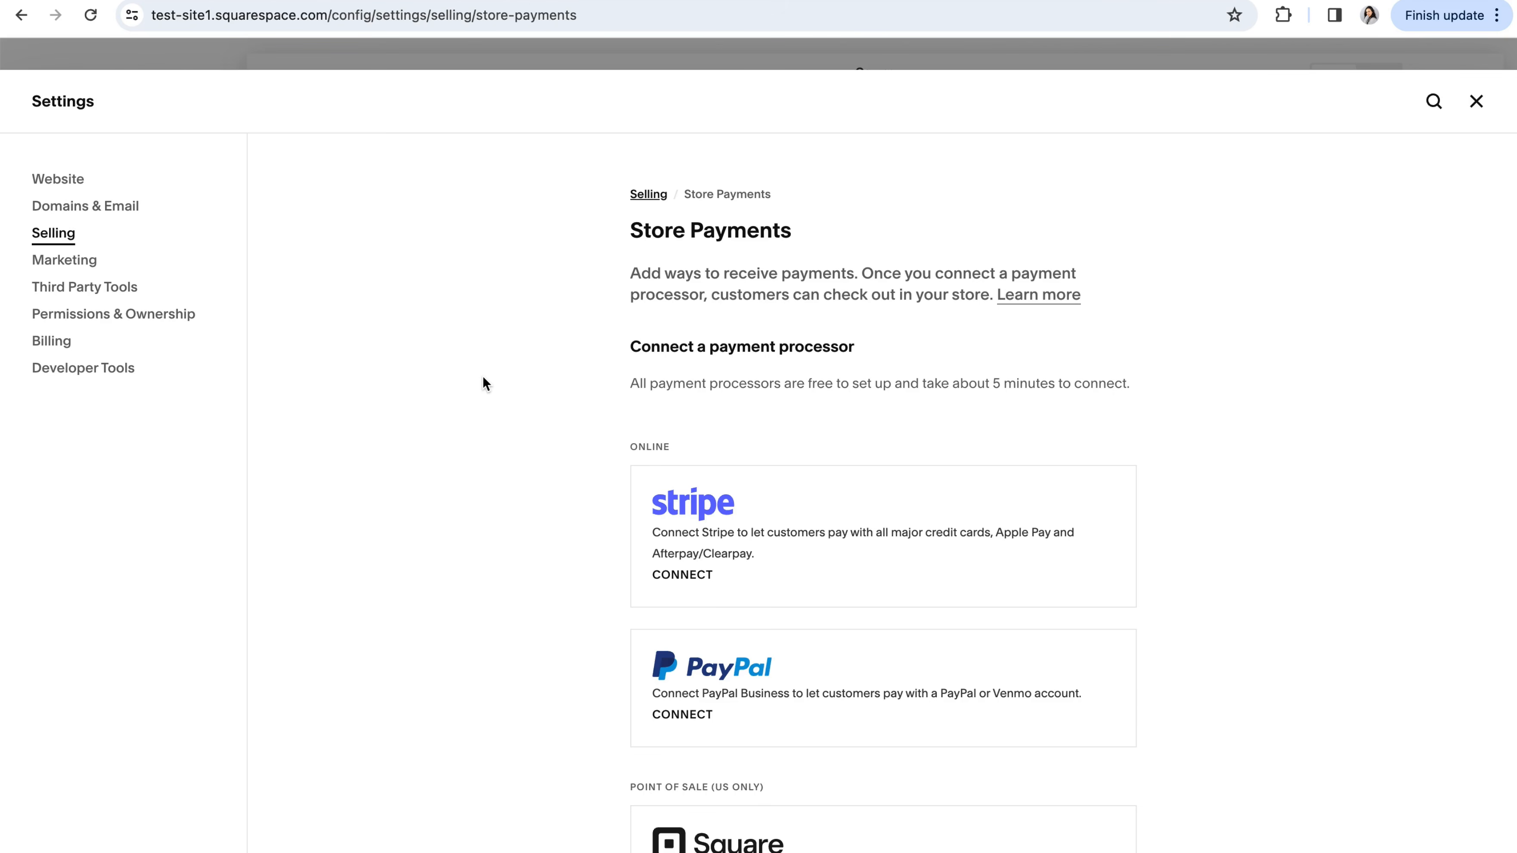
key("slash")
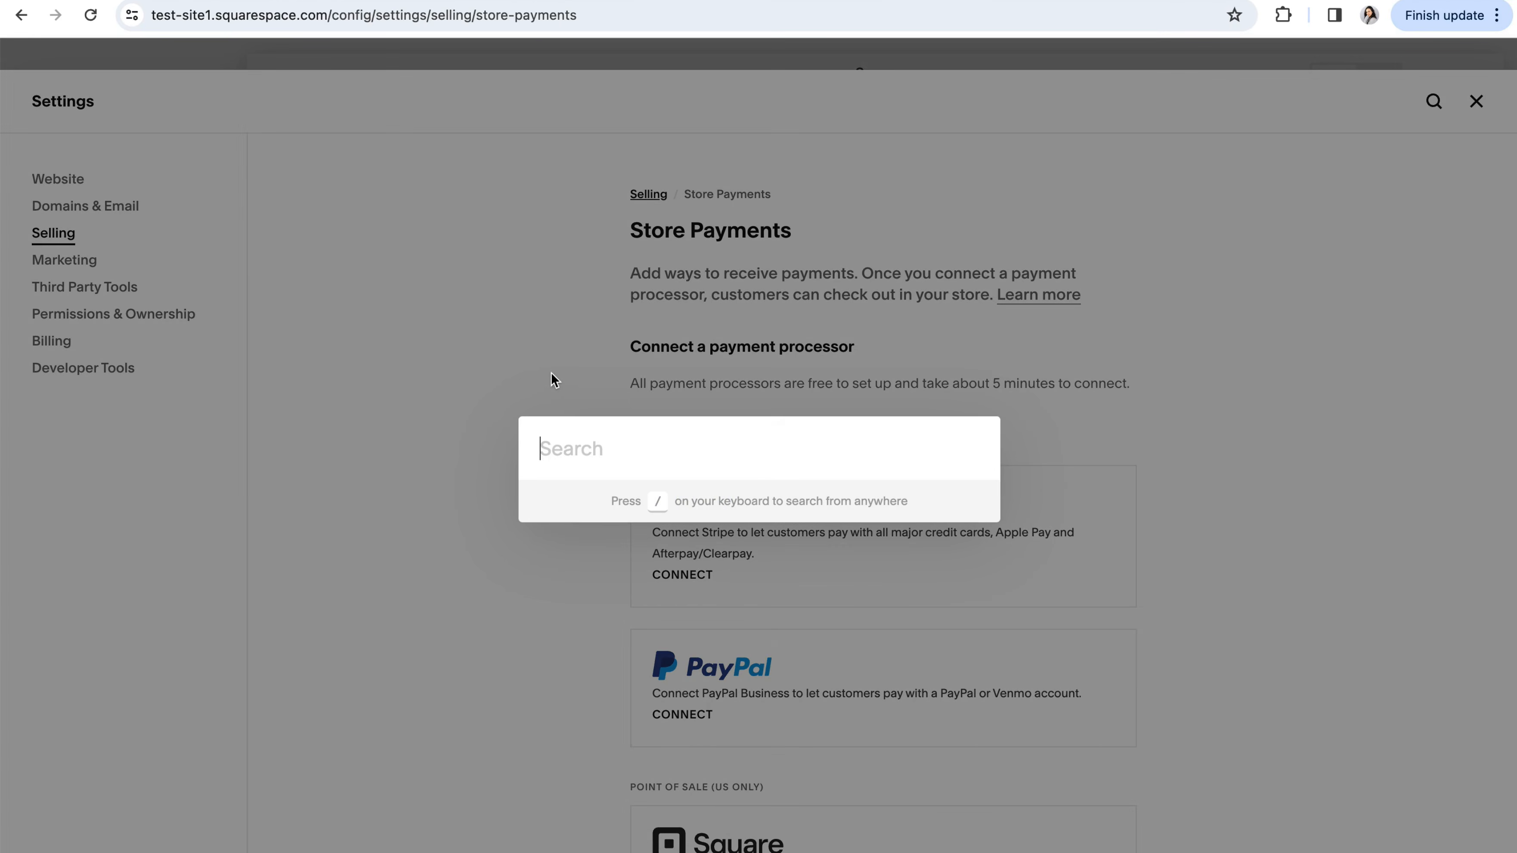
left_click(526, 333)
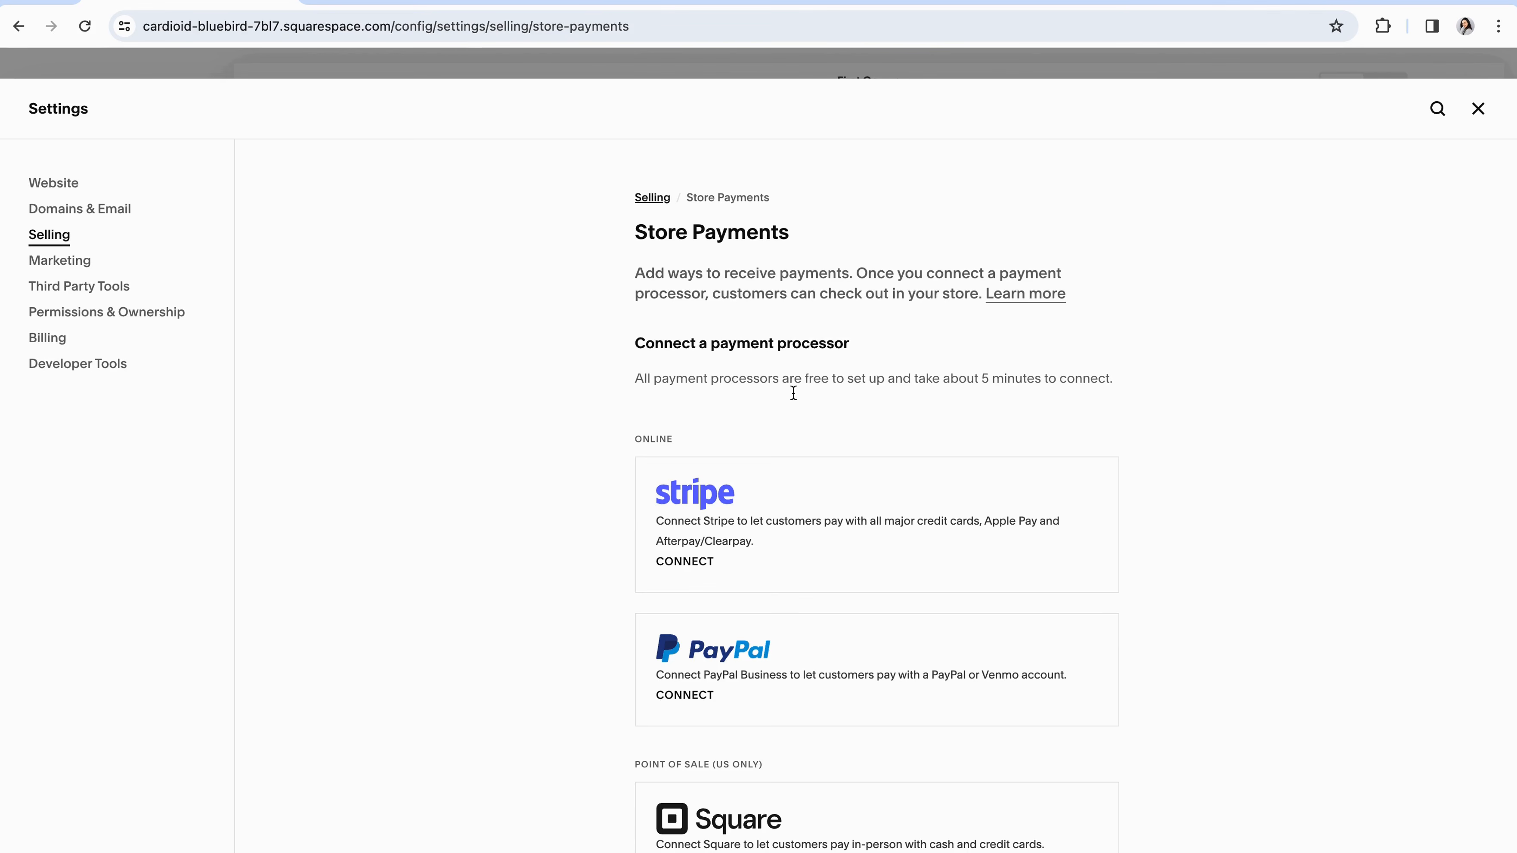
scroll(792, 393, "down", 3)
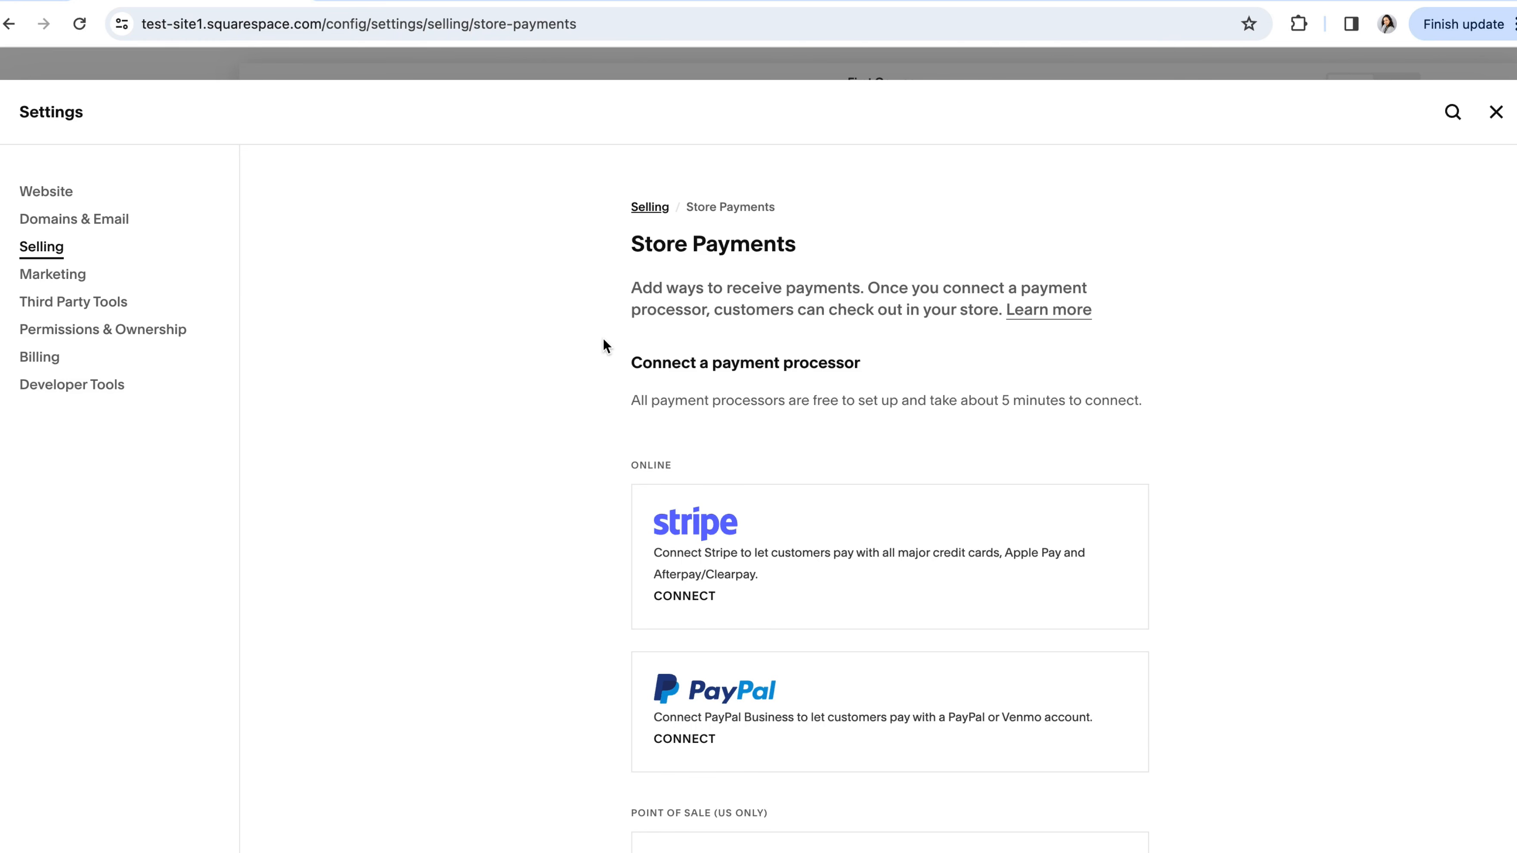
- Enable Customer Accounts in the Selling settings, save the change and close the settings
left_click(40, 250)
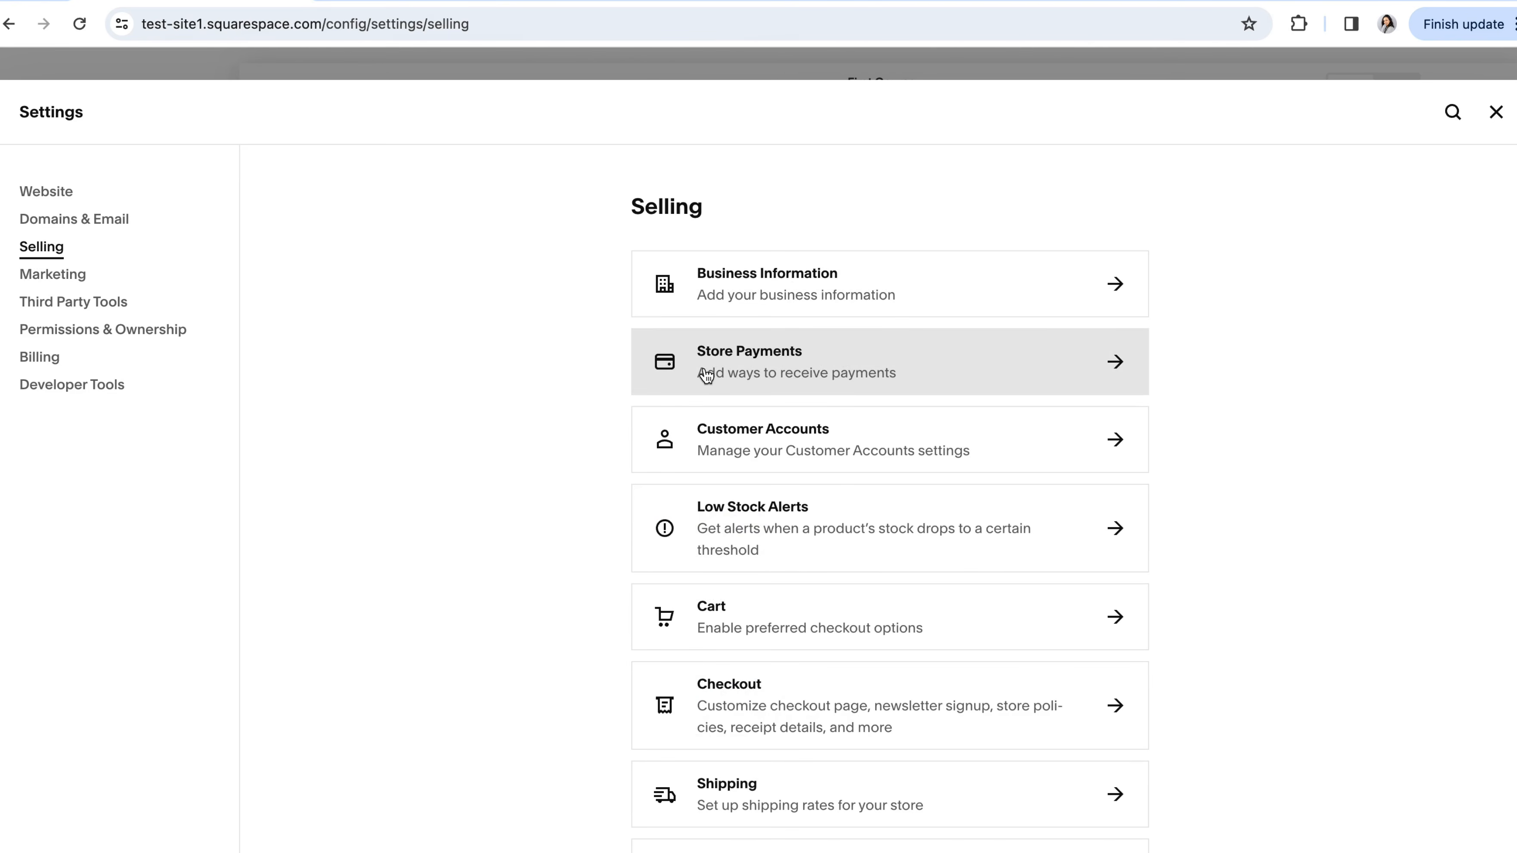
left_click(824, 449)
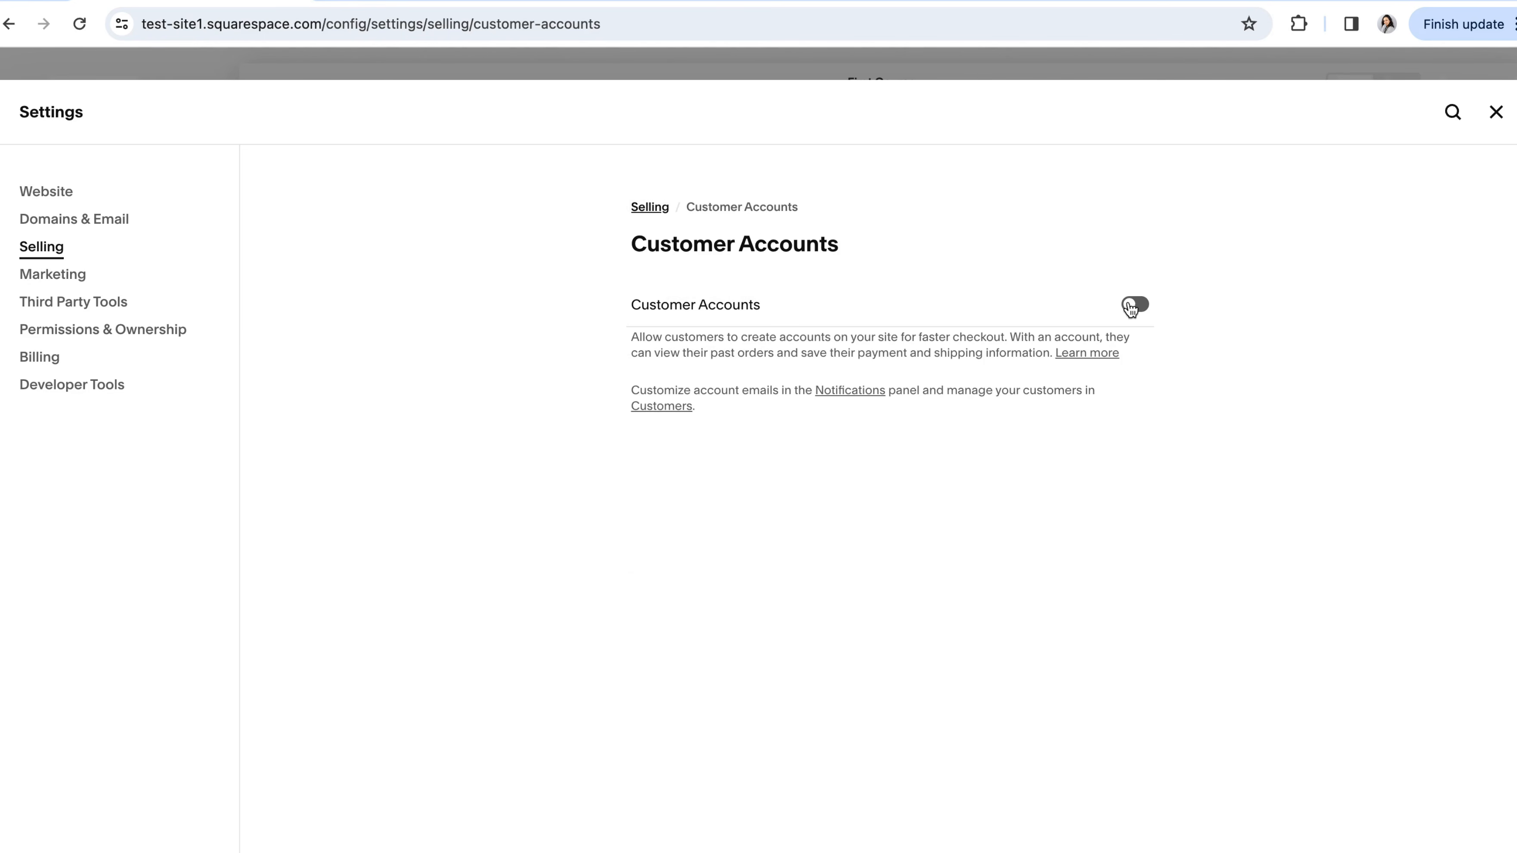
left_click(1125, 307)
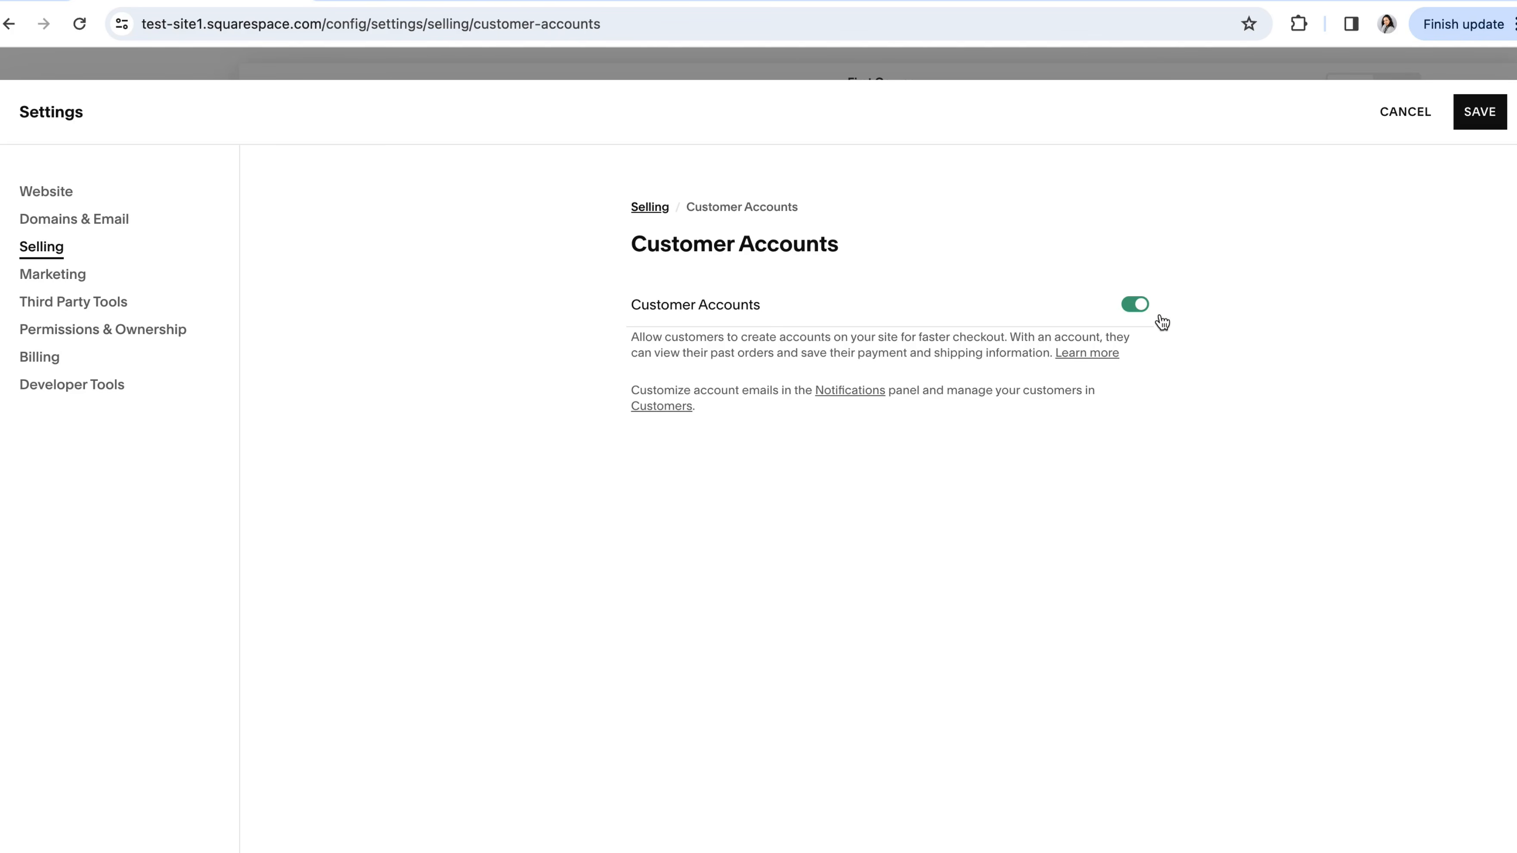
left_click(1480, 112)
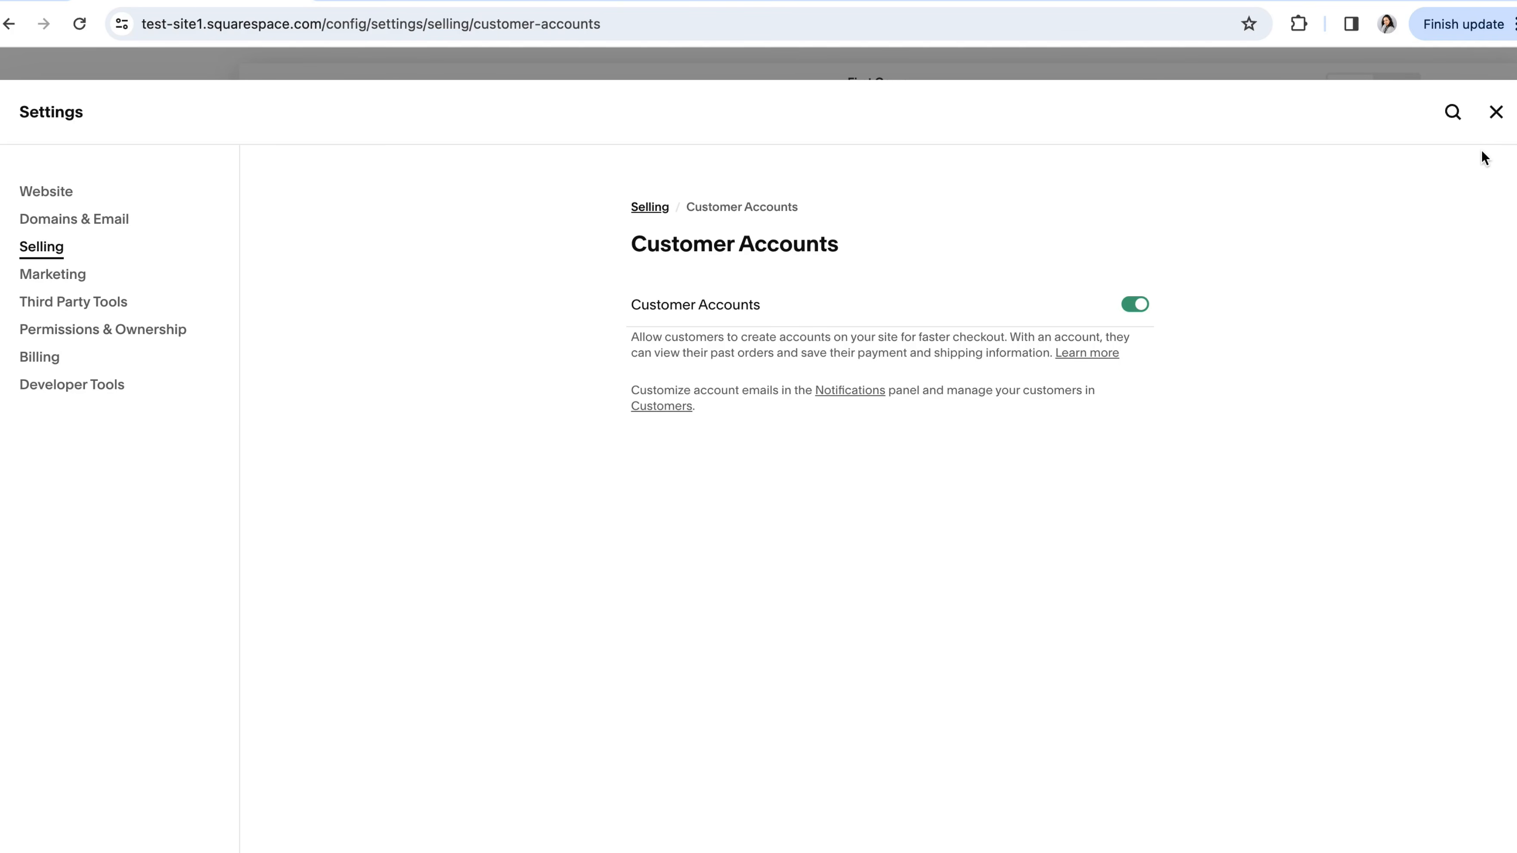
left_click(1496, 114)
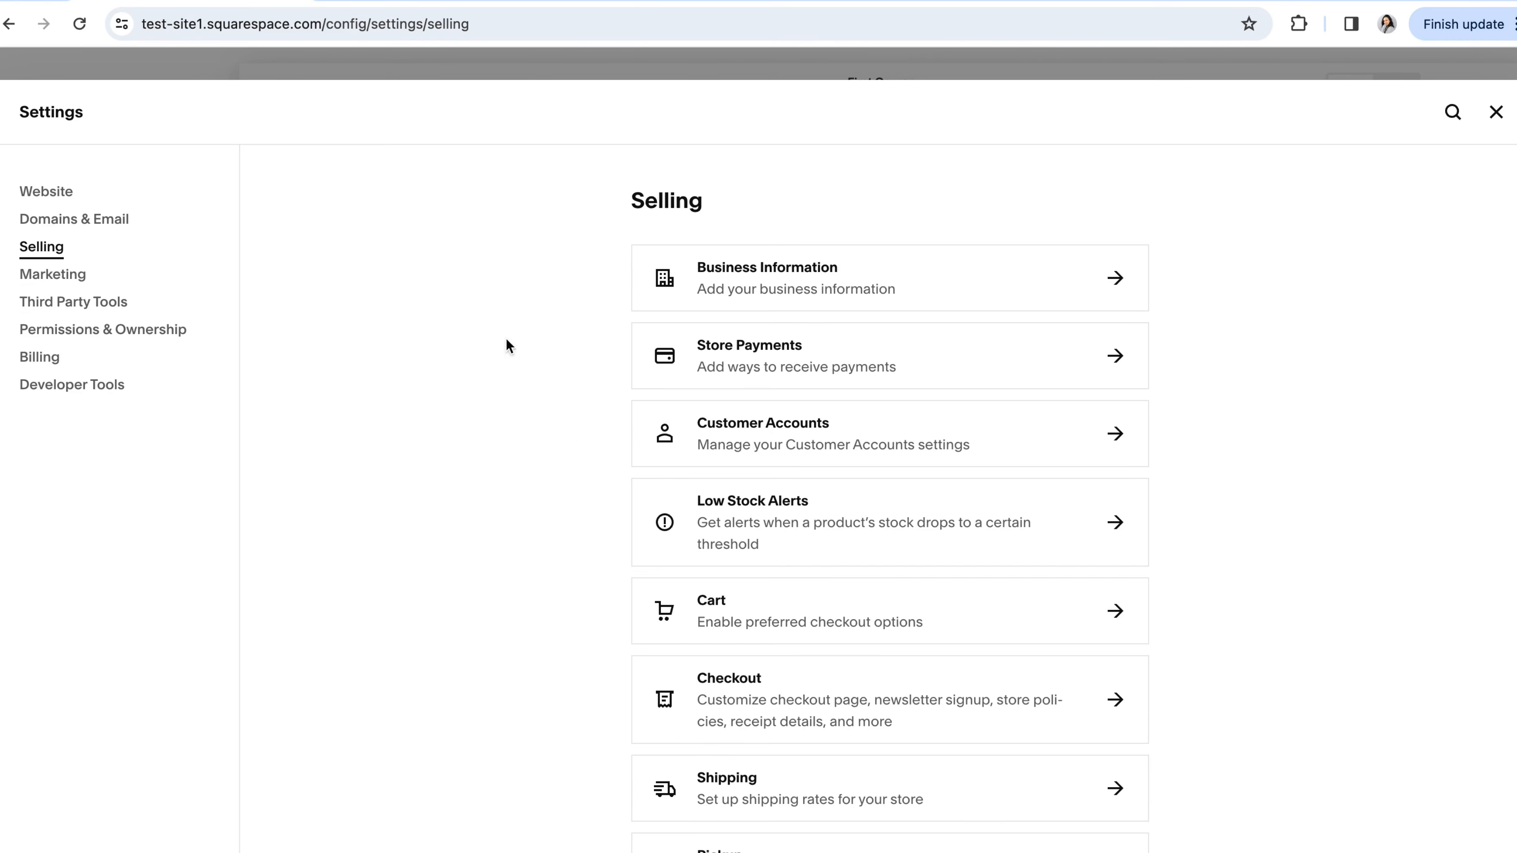
- Open the Checkout settings under Selling and look through the order, receipt, checkout page and store policy options
scroll(575, 442, "down", 3)
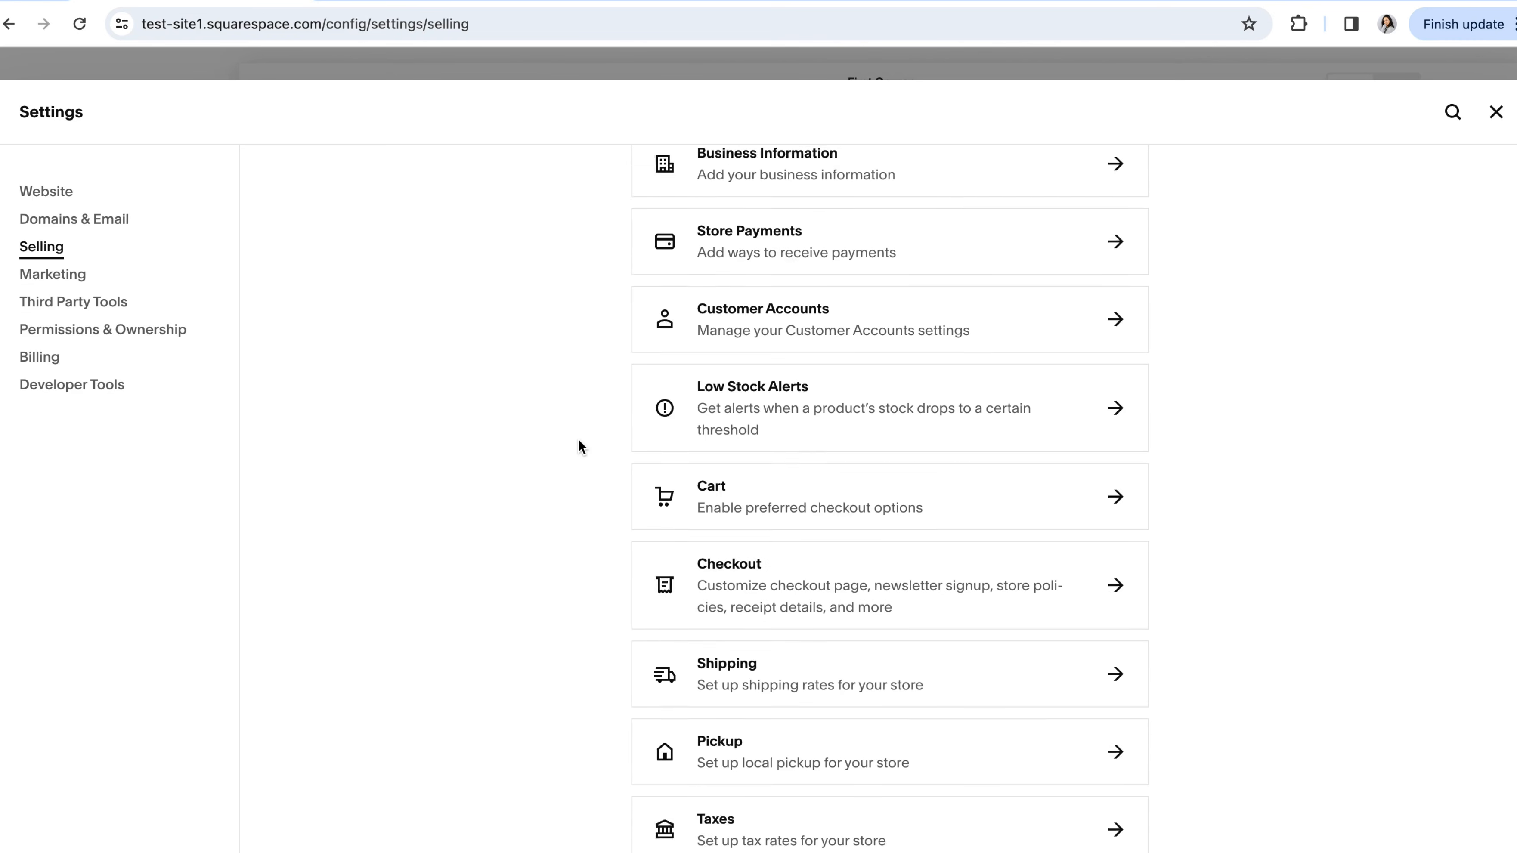
left_click(722, 573)
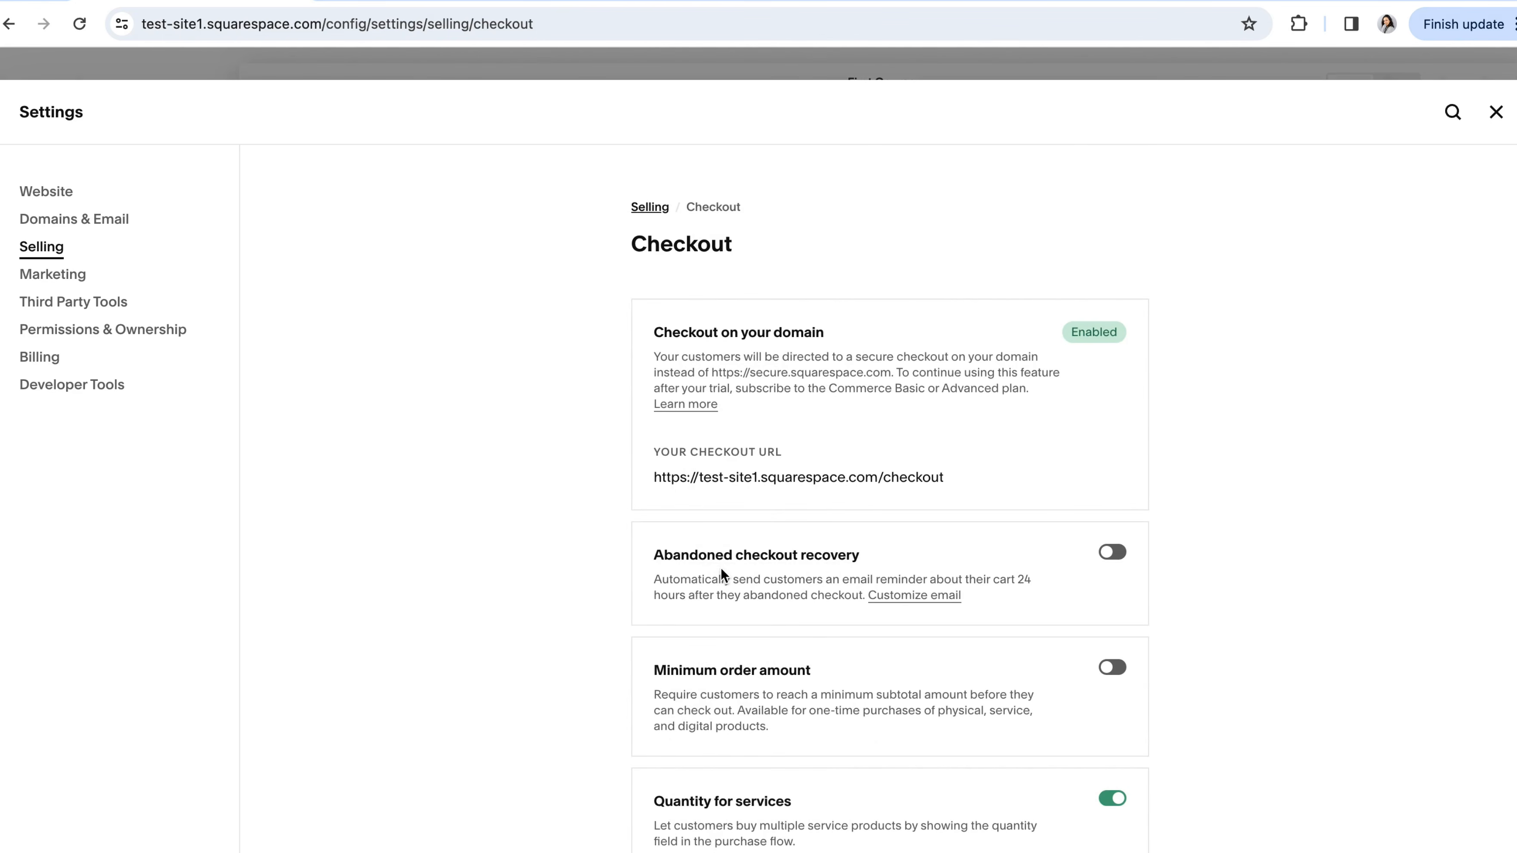
scroll(968, 525, "down", 1)
scroll(742, 471, "down", 3)
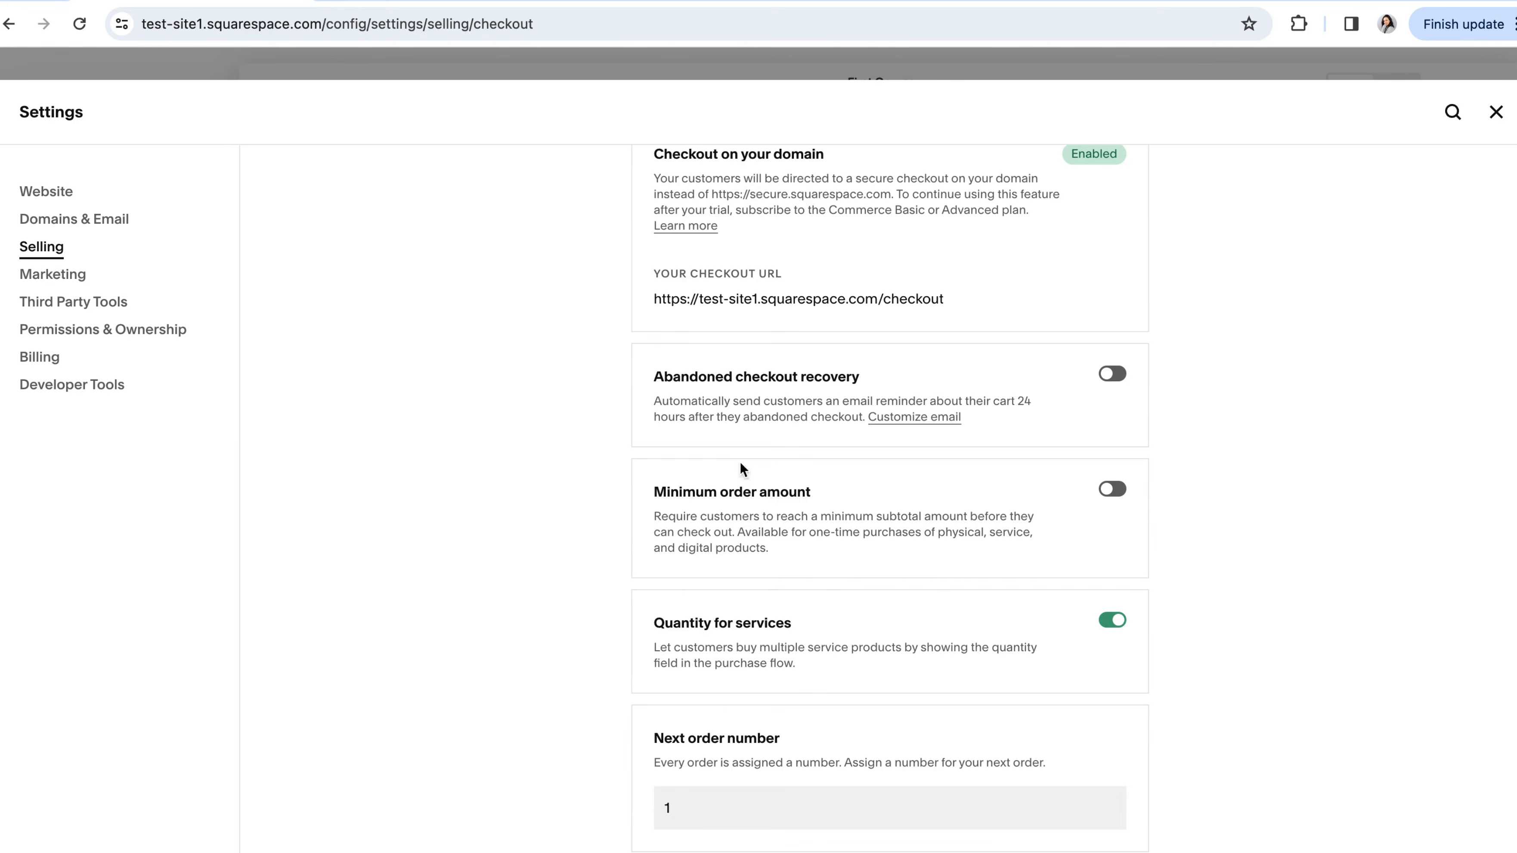
scroll(876, 579, "down", 5)
scroll(881, 581, "down", 2)
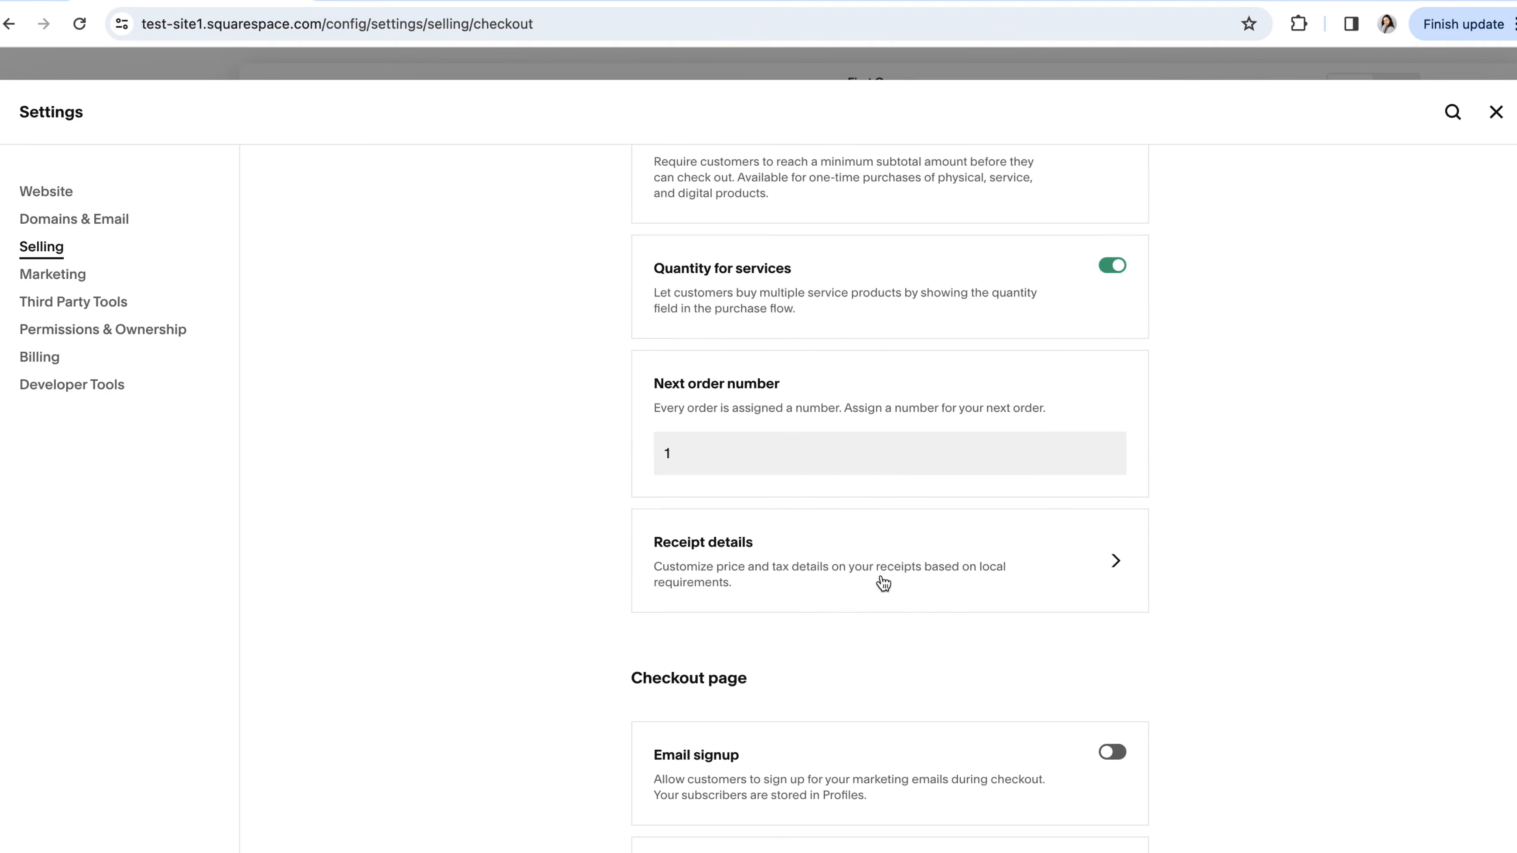
scroll(735, 568, "down", 3)
scroll(735, 562, "down", 3)
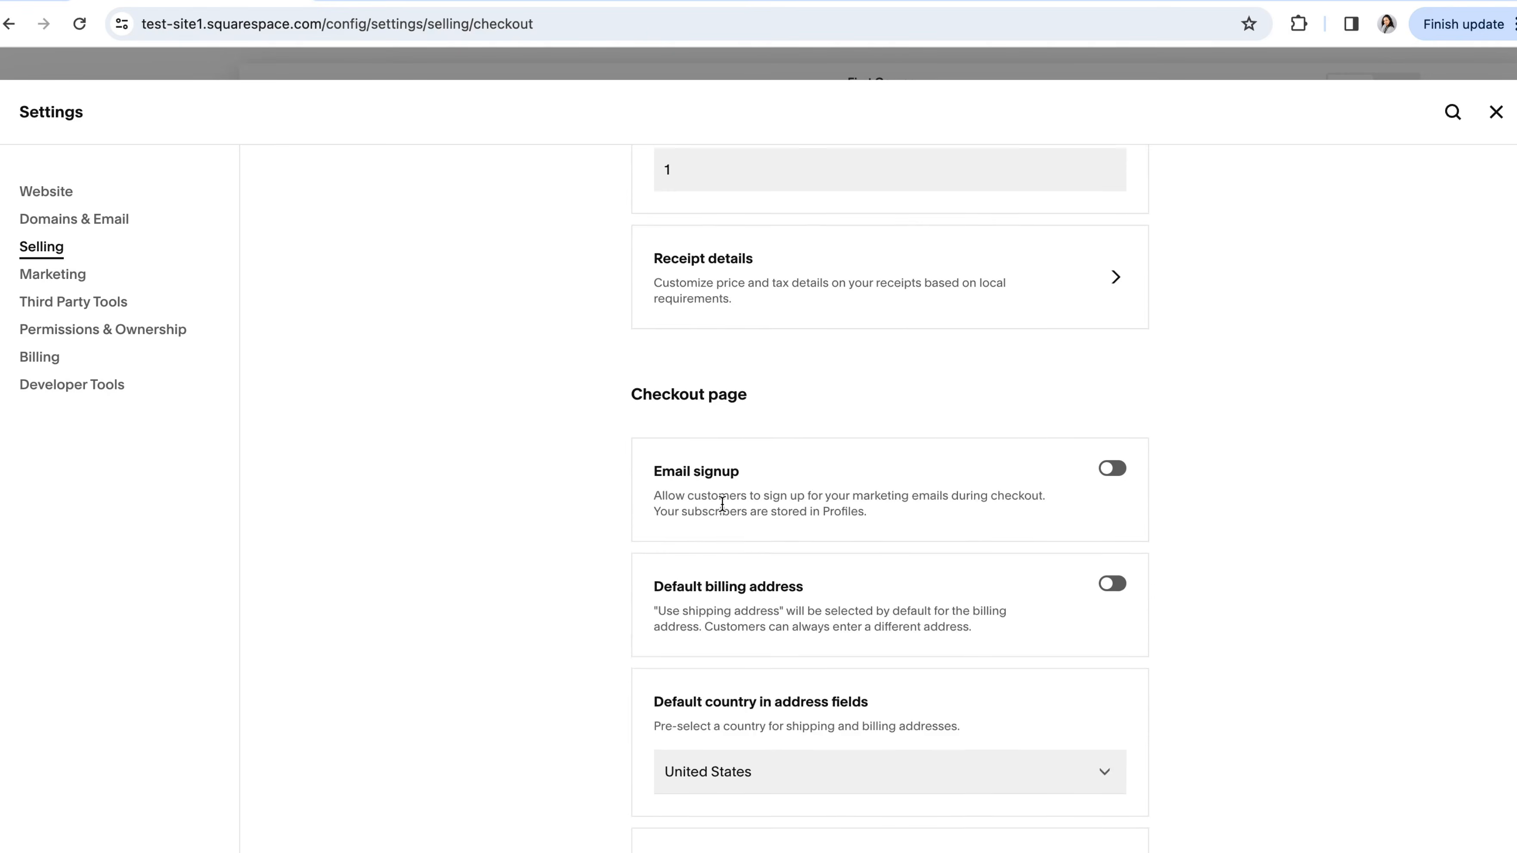
scroll(760, 553, "down", 3)
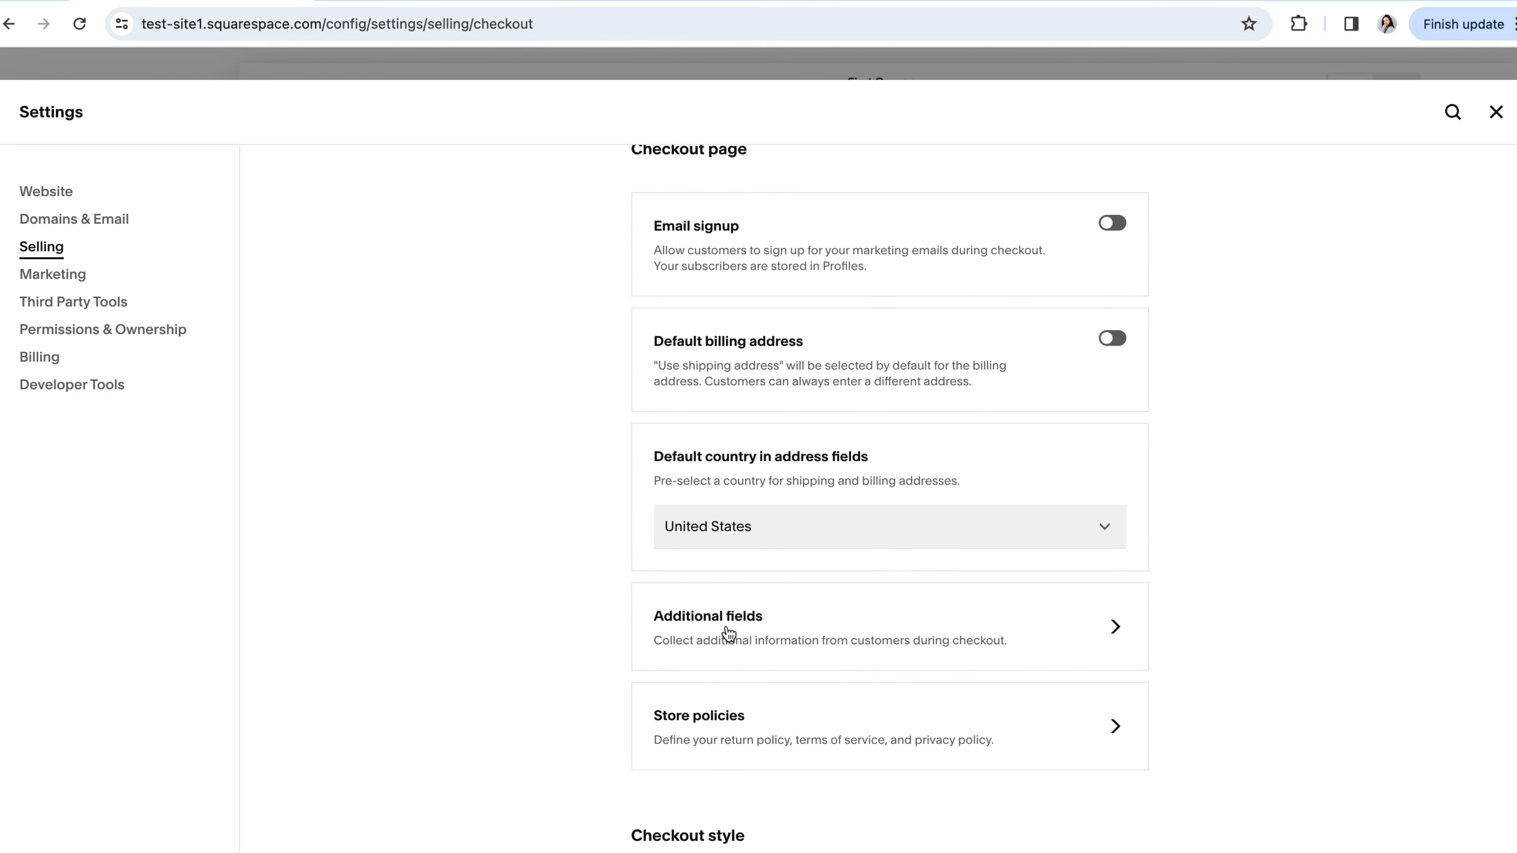
scroll(904, 696, "up", 8)
scroll(915, 688, "up", 10)
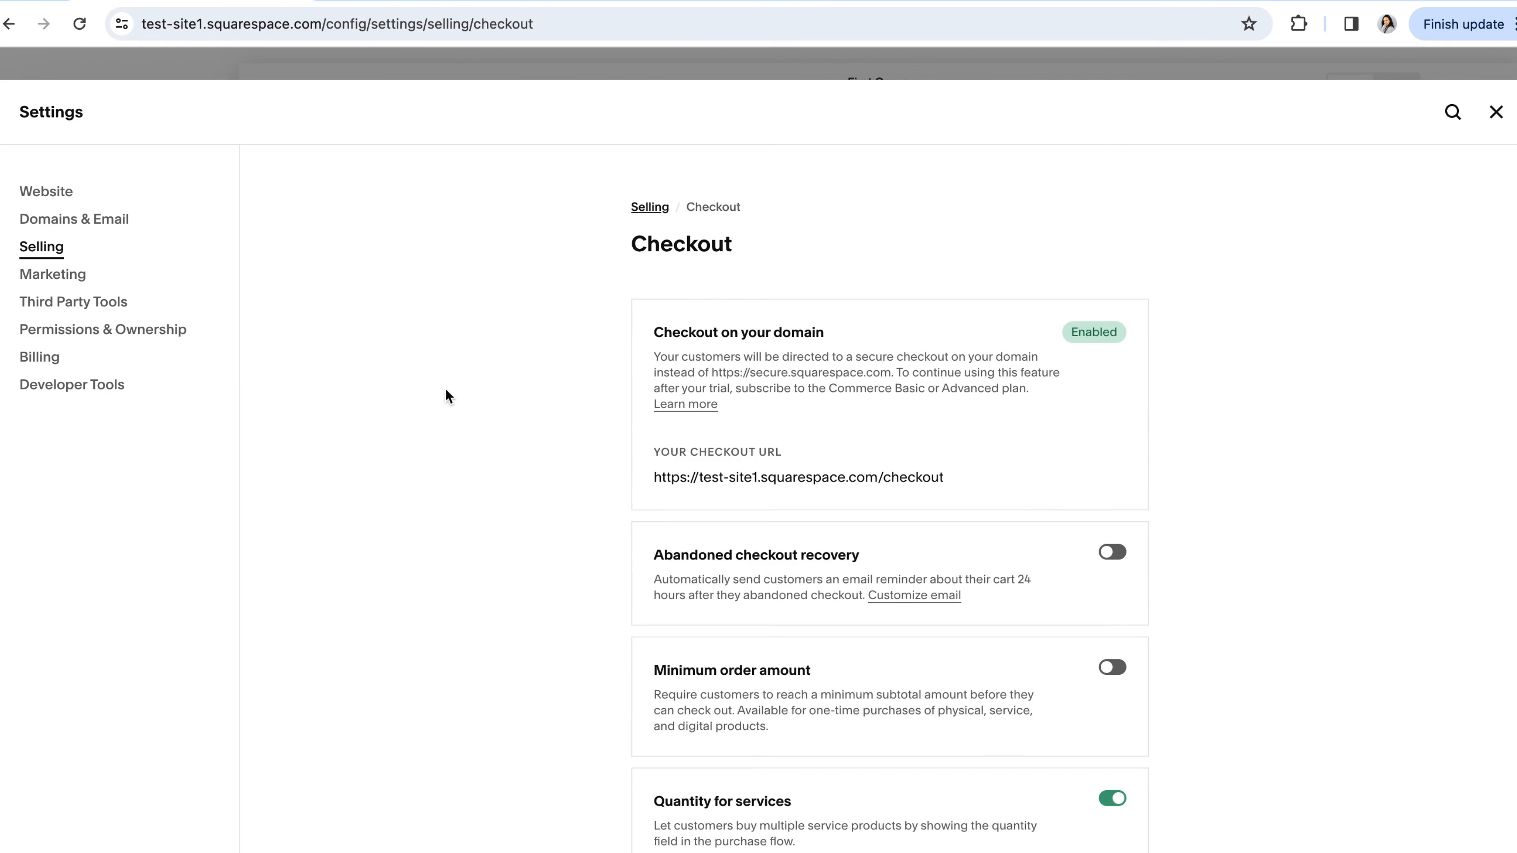
- Open the Taxes settings under Selling to view the manual rate setup and how tax is added
left_click(43, 247)
scroll(573, 468, "down", 4)
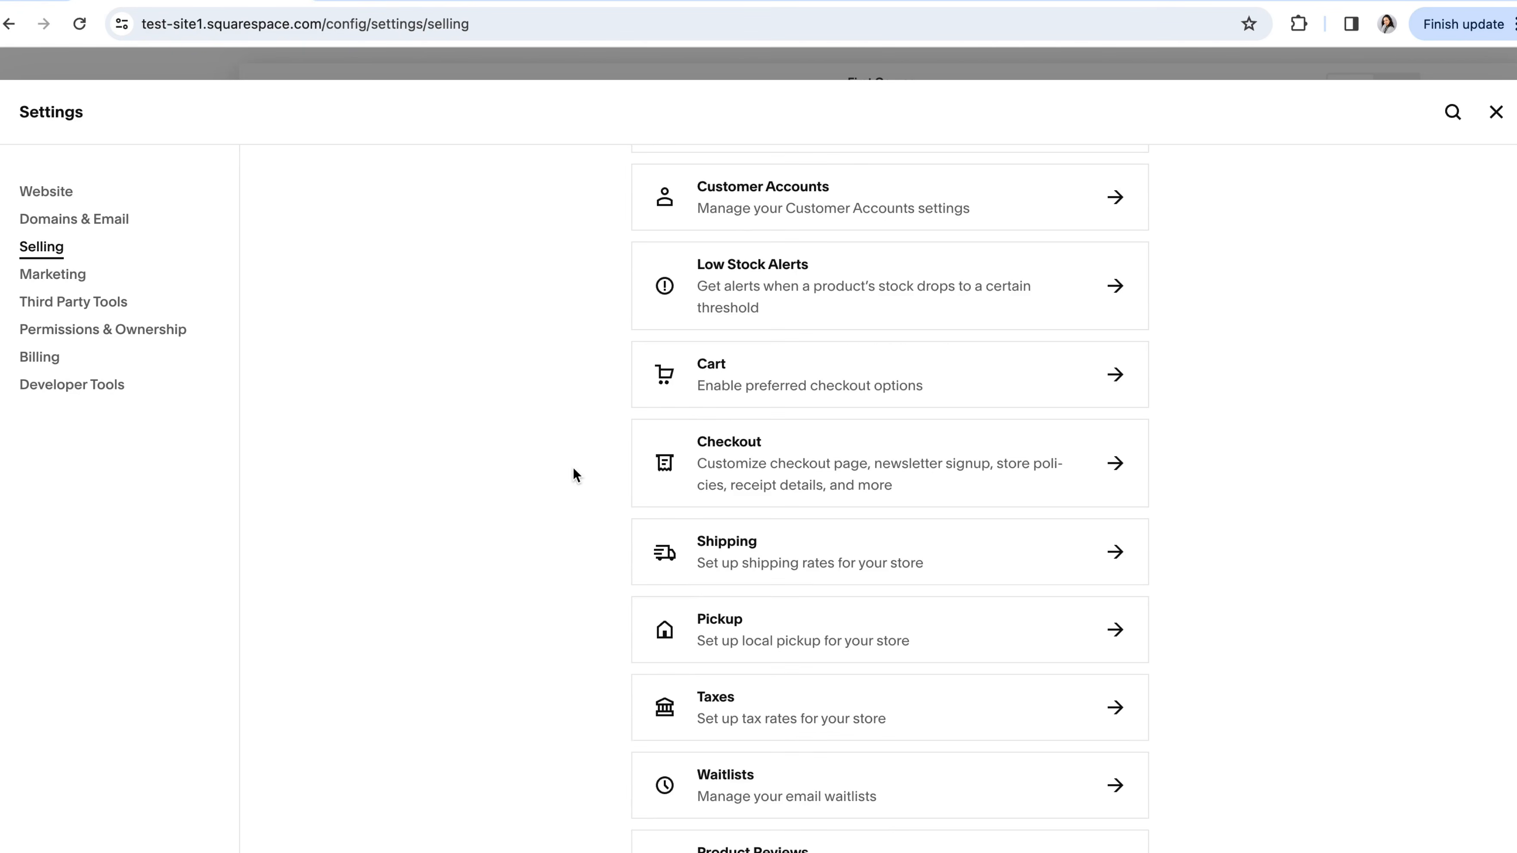
left_click(726, 711)
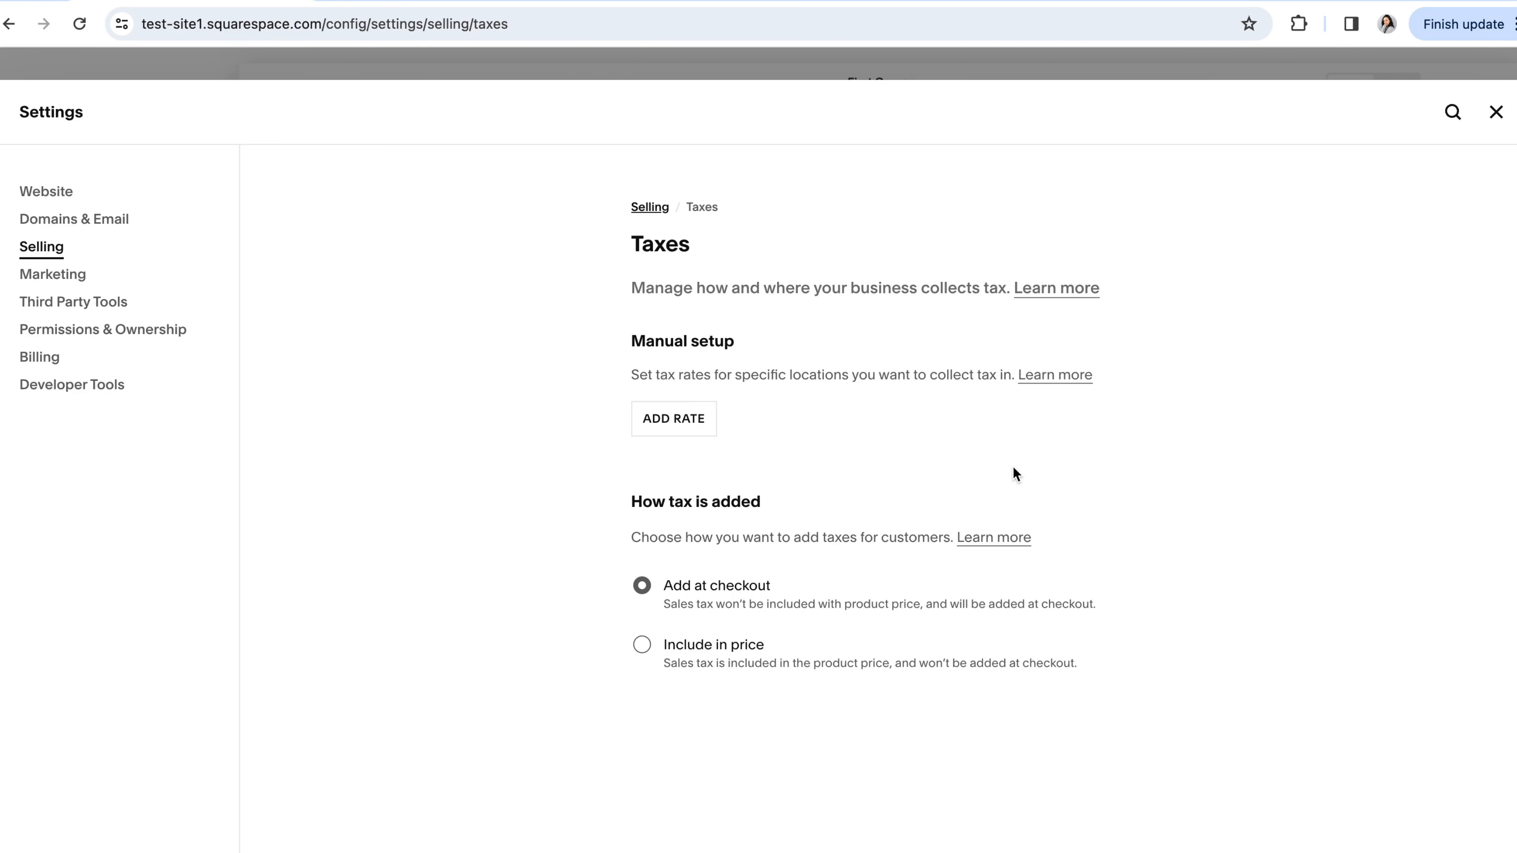
- Close the settings and open the Discounts page in the Selling area
left_click(1497, 113)
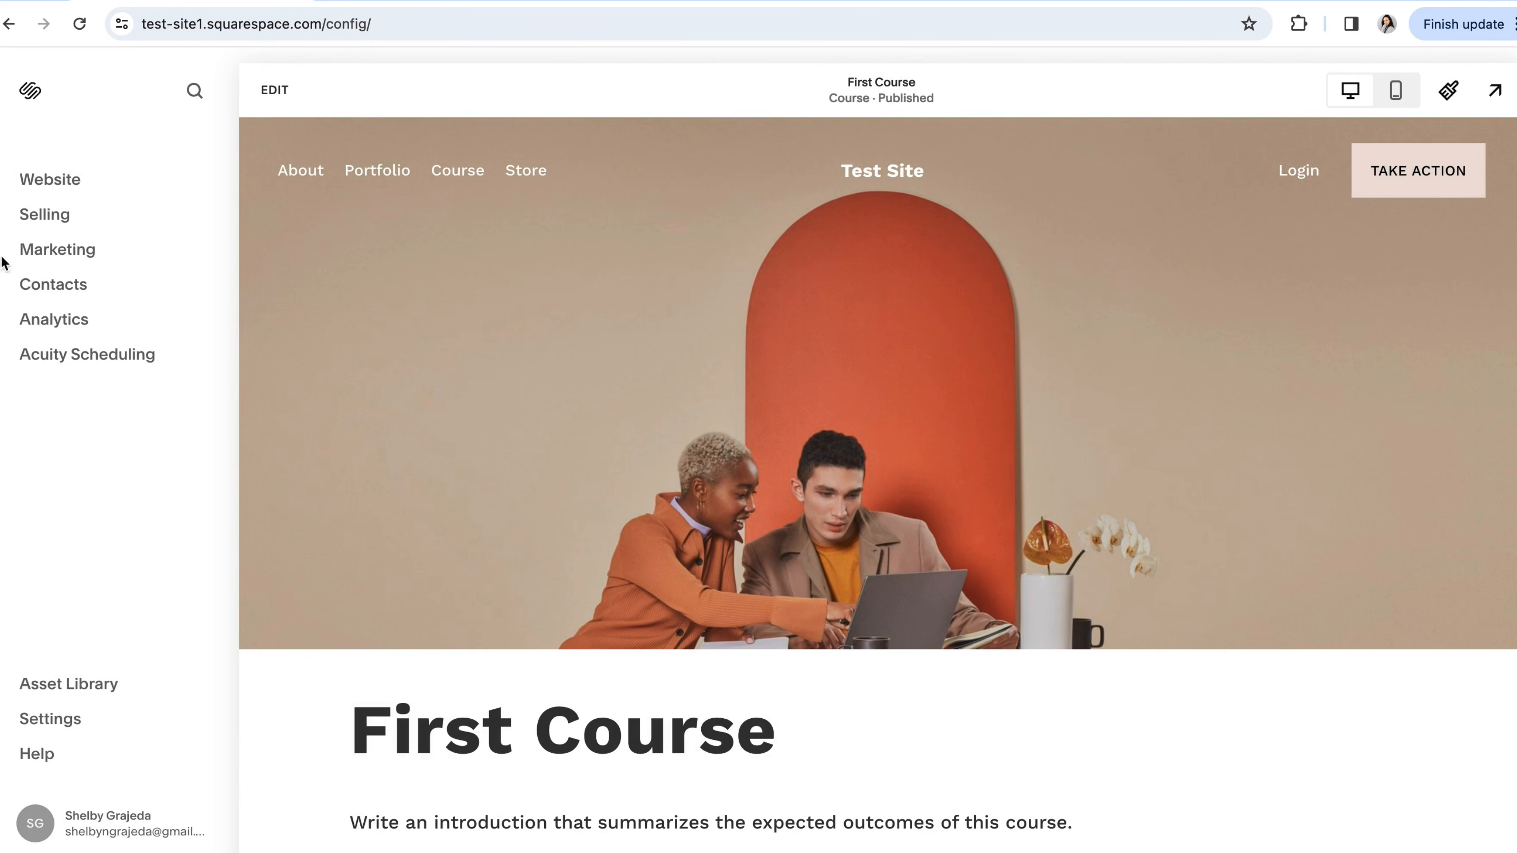
left_click(52, 213)
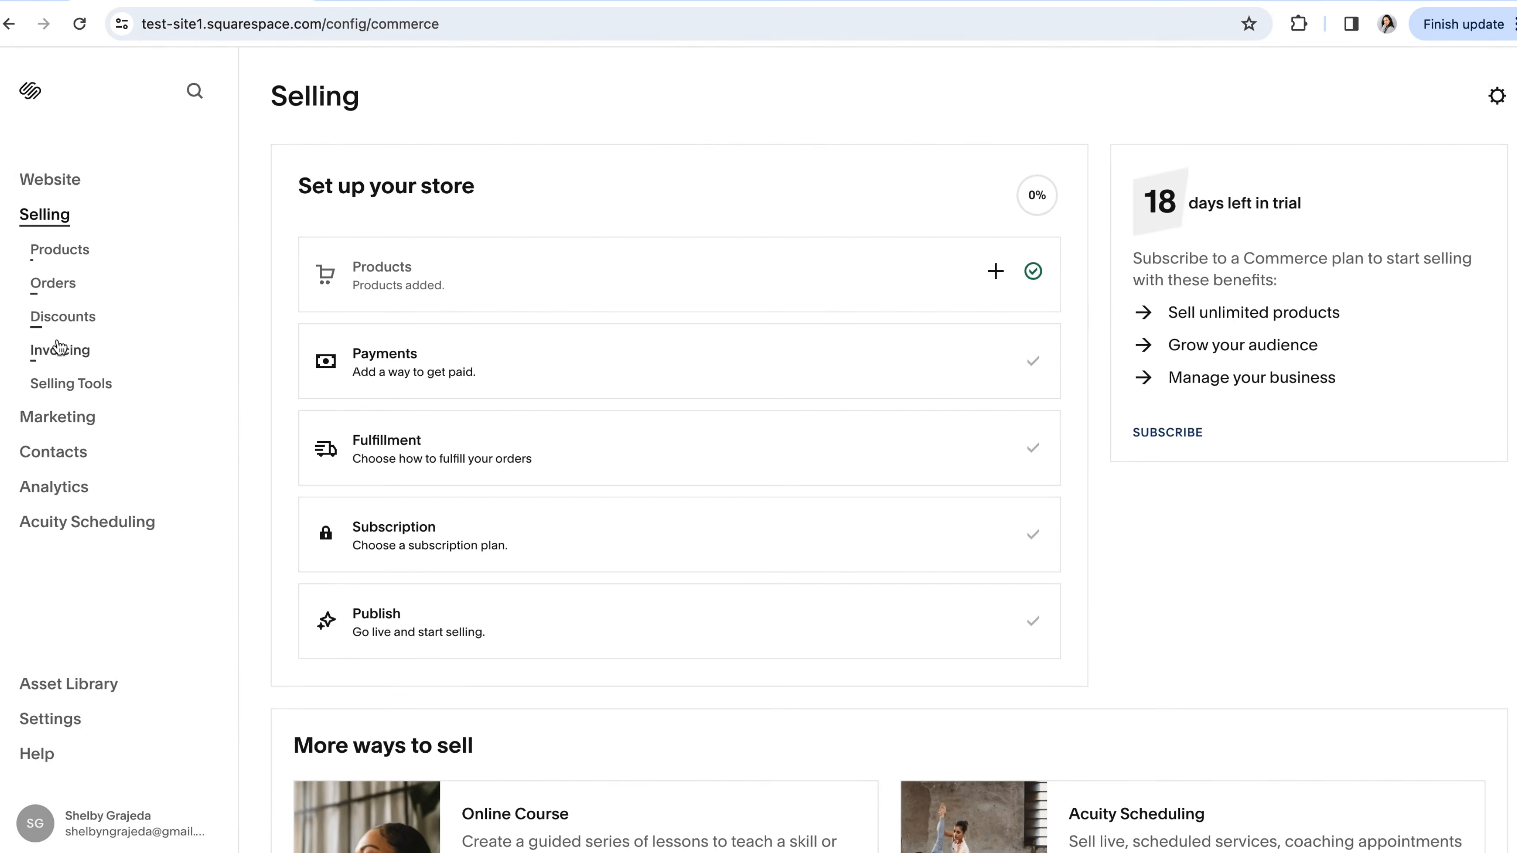
left_click(62, 317)
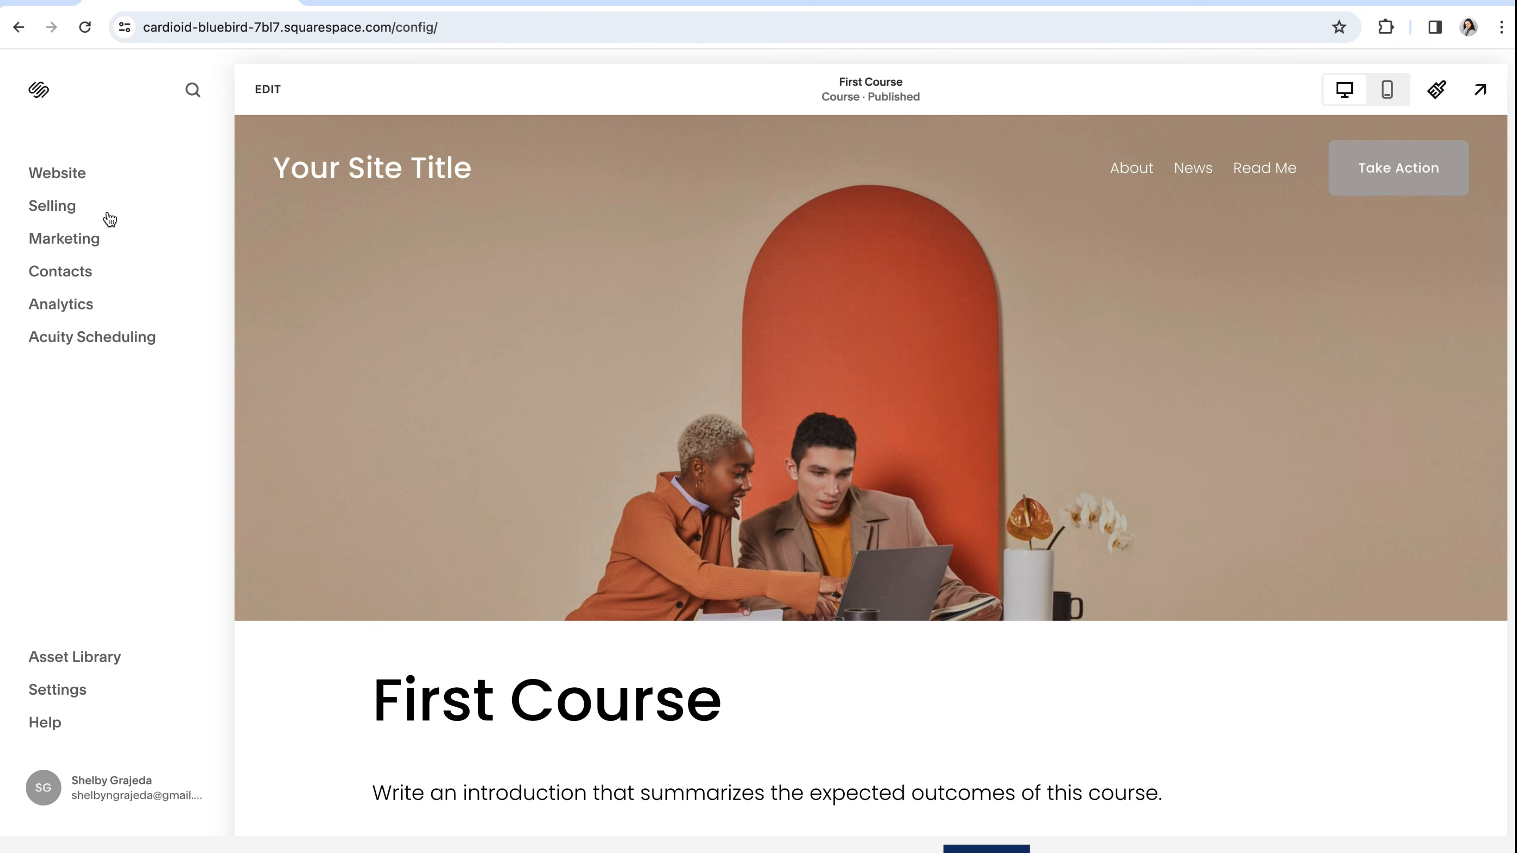
- Add an unlinked website page from the Digital Products layouts, using the Limited Time Only design, and name it Sales Page
left_click(56, 177)
scroll(119, 568, "down", 2)
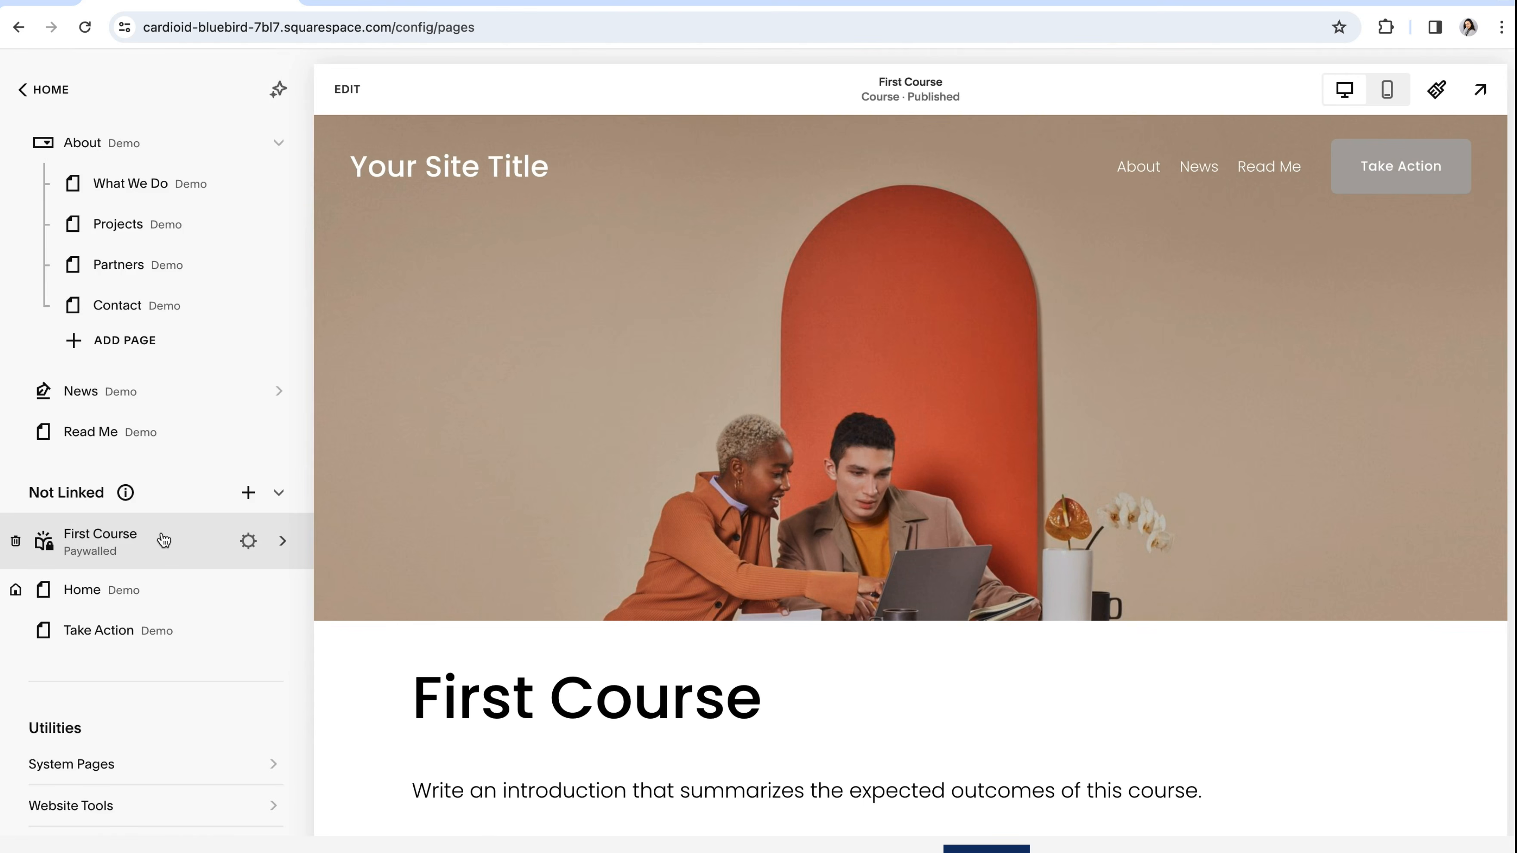
left_click(248, 493)
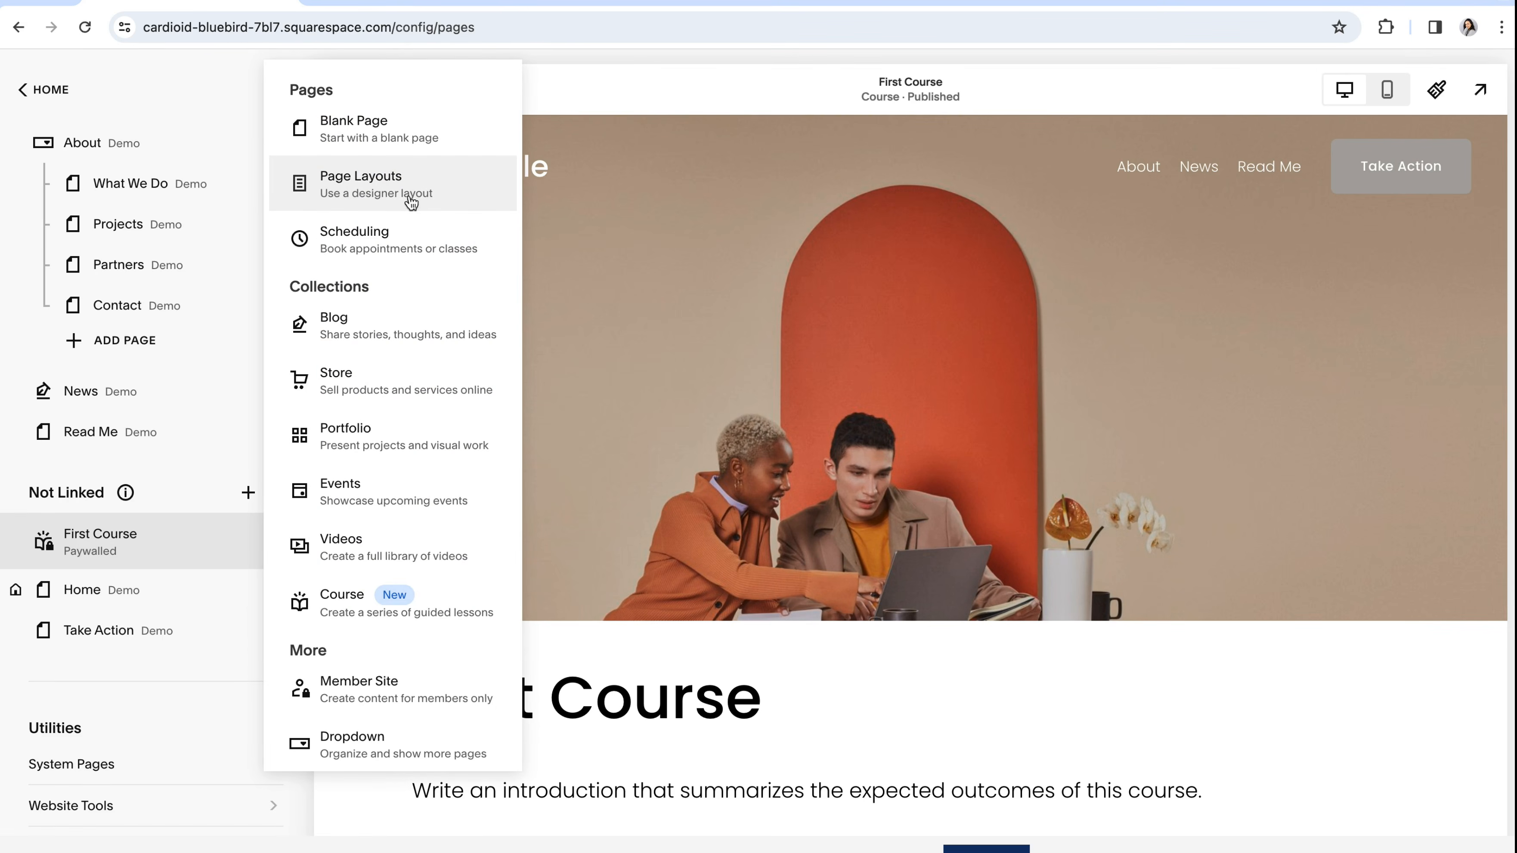
left_click(373, 190)
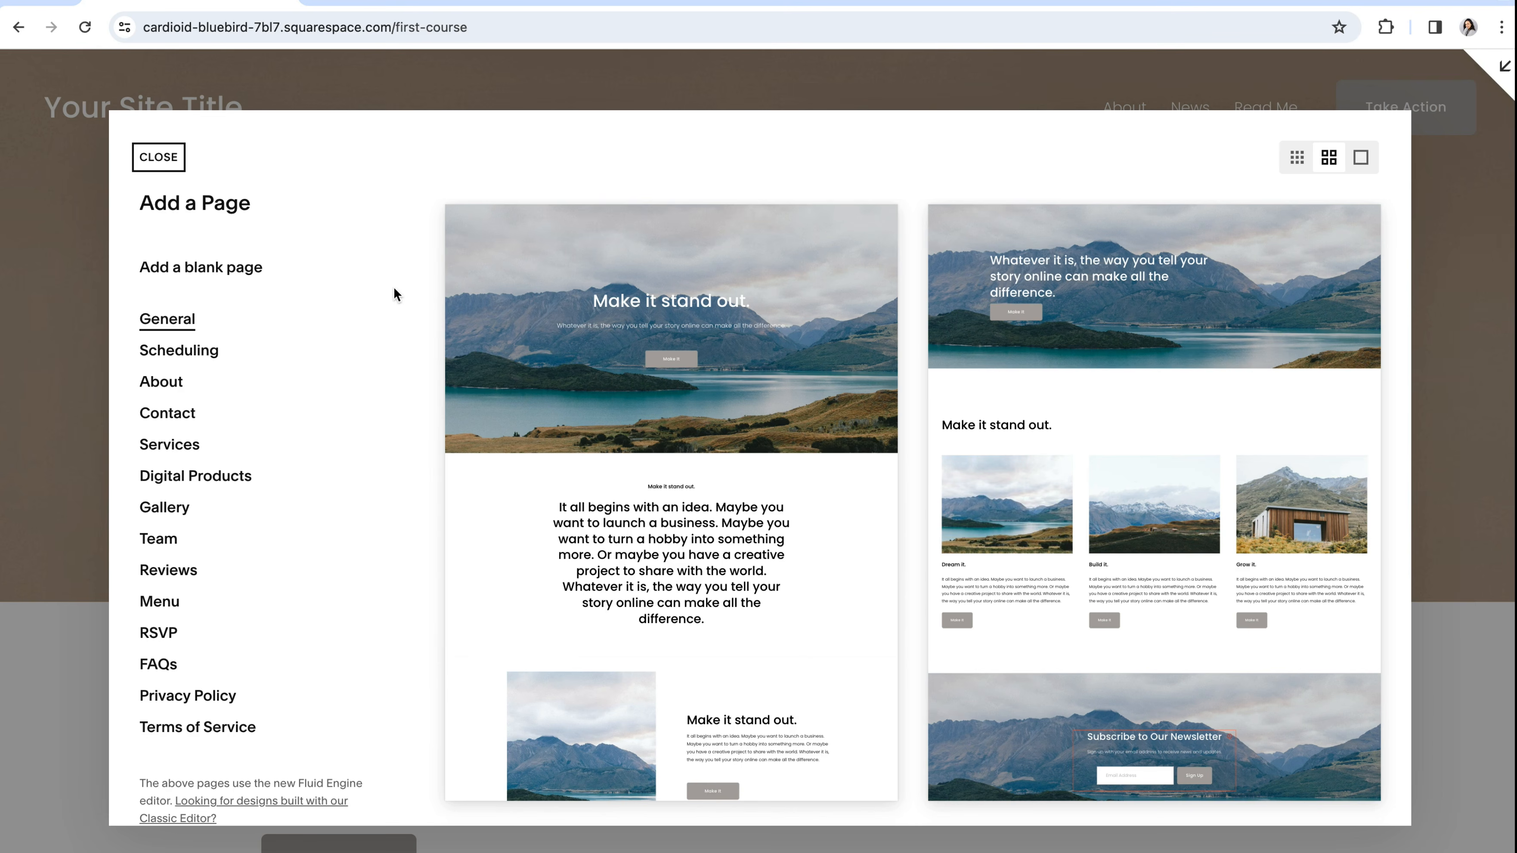
left_click(194, 484)
scroll(785, 532, "down", 10)
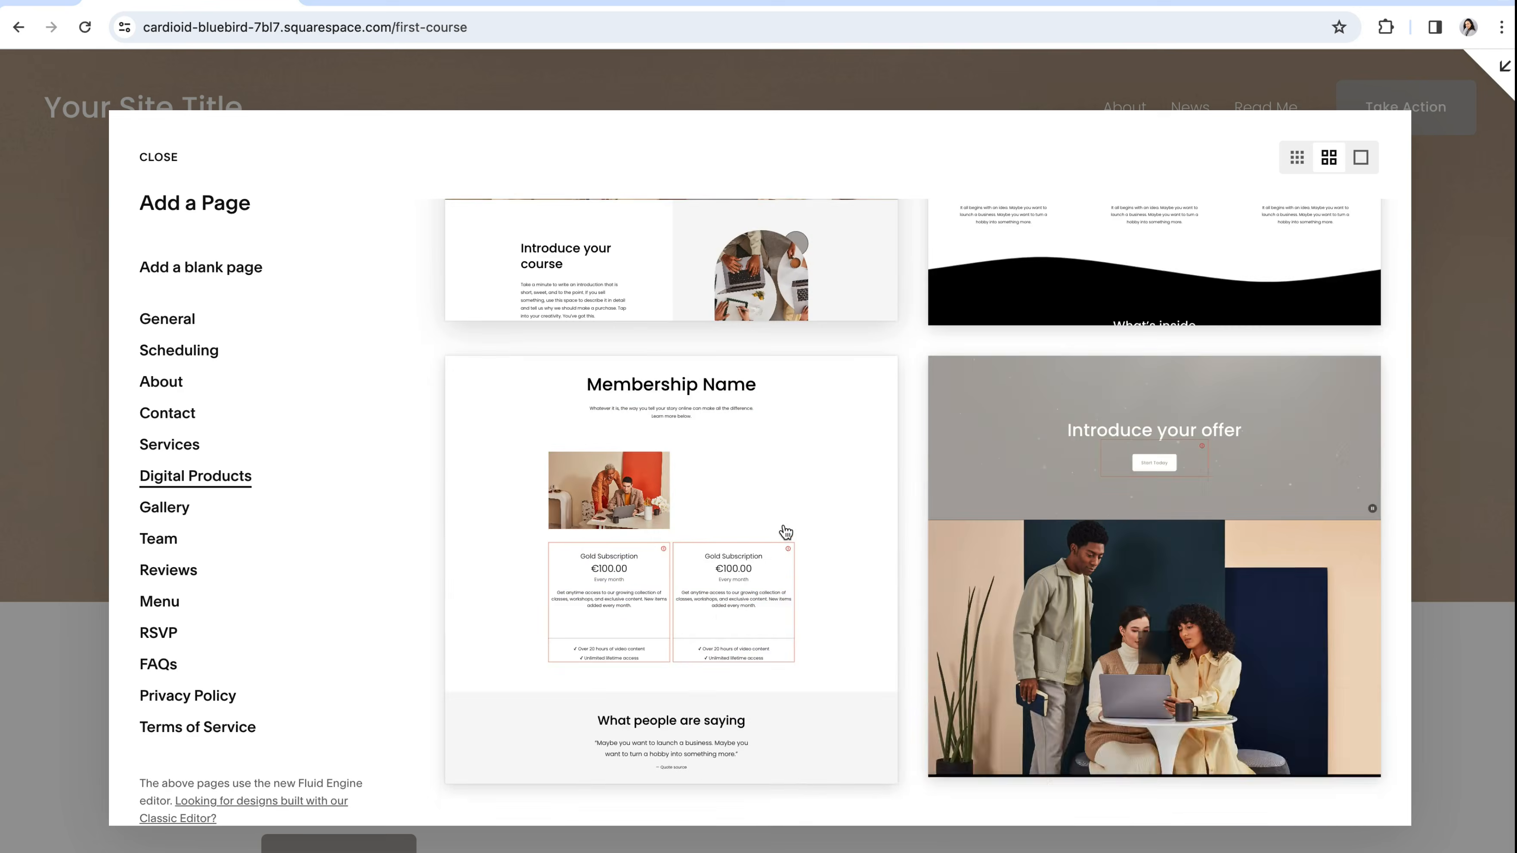
left_click(795, 532)
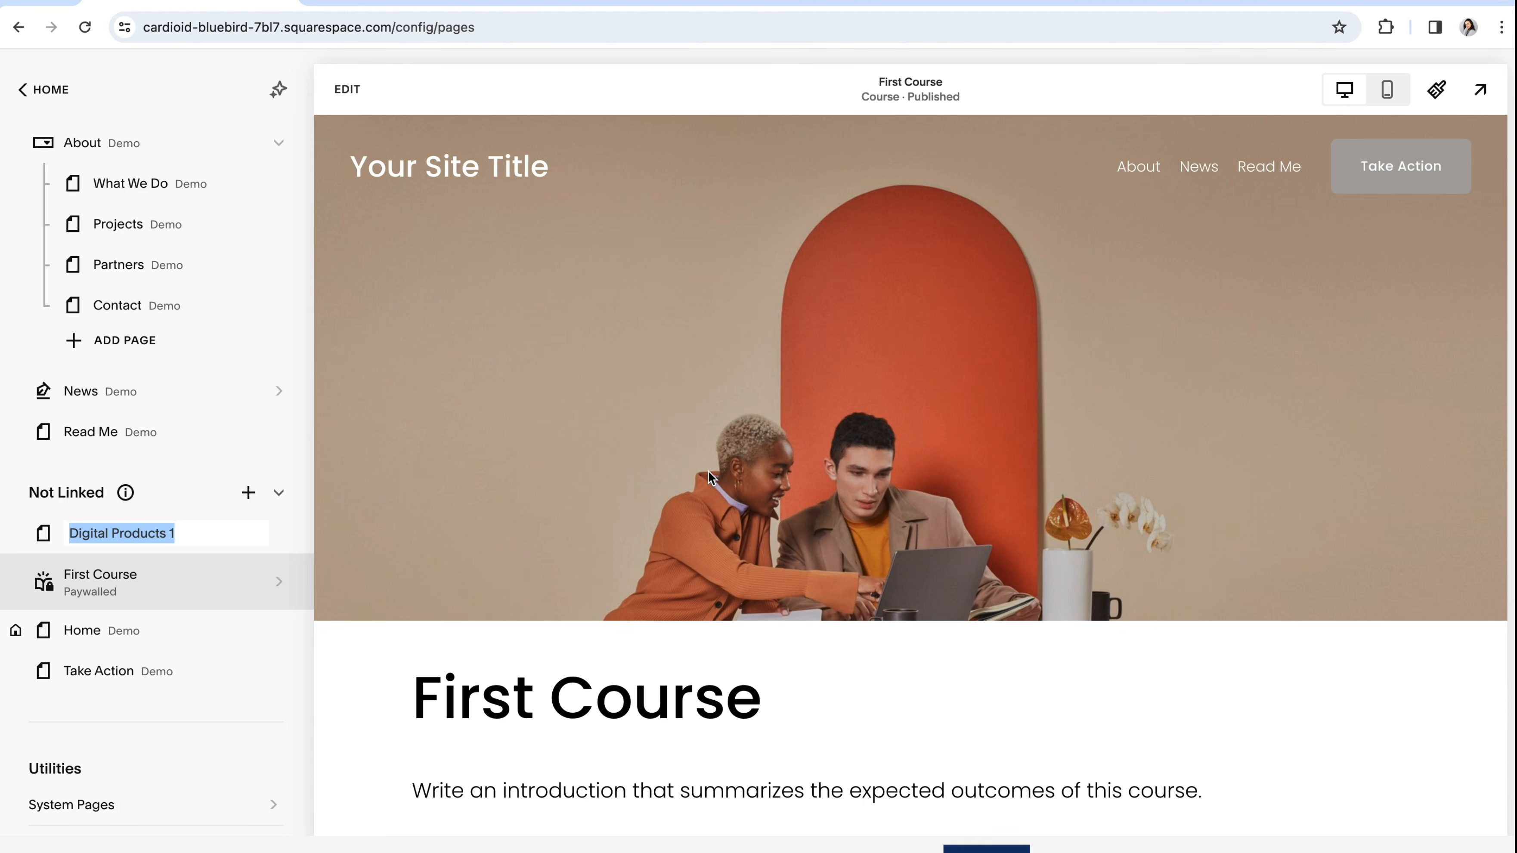
type("Sales Page")
key("Return")
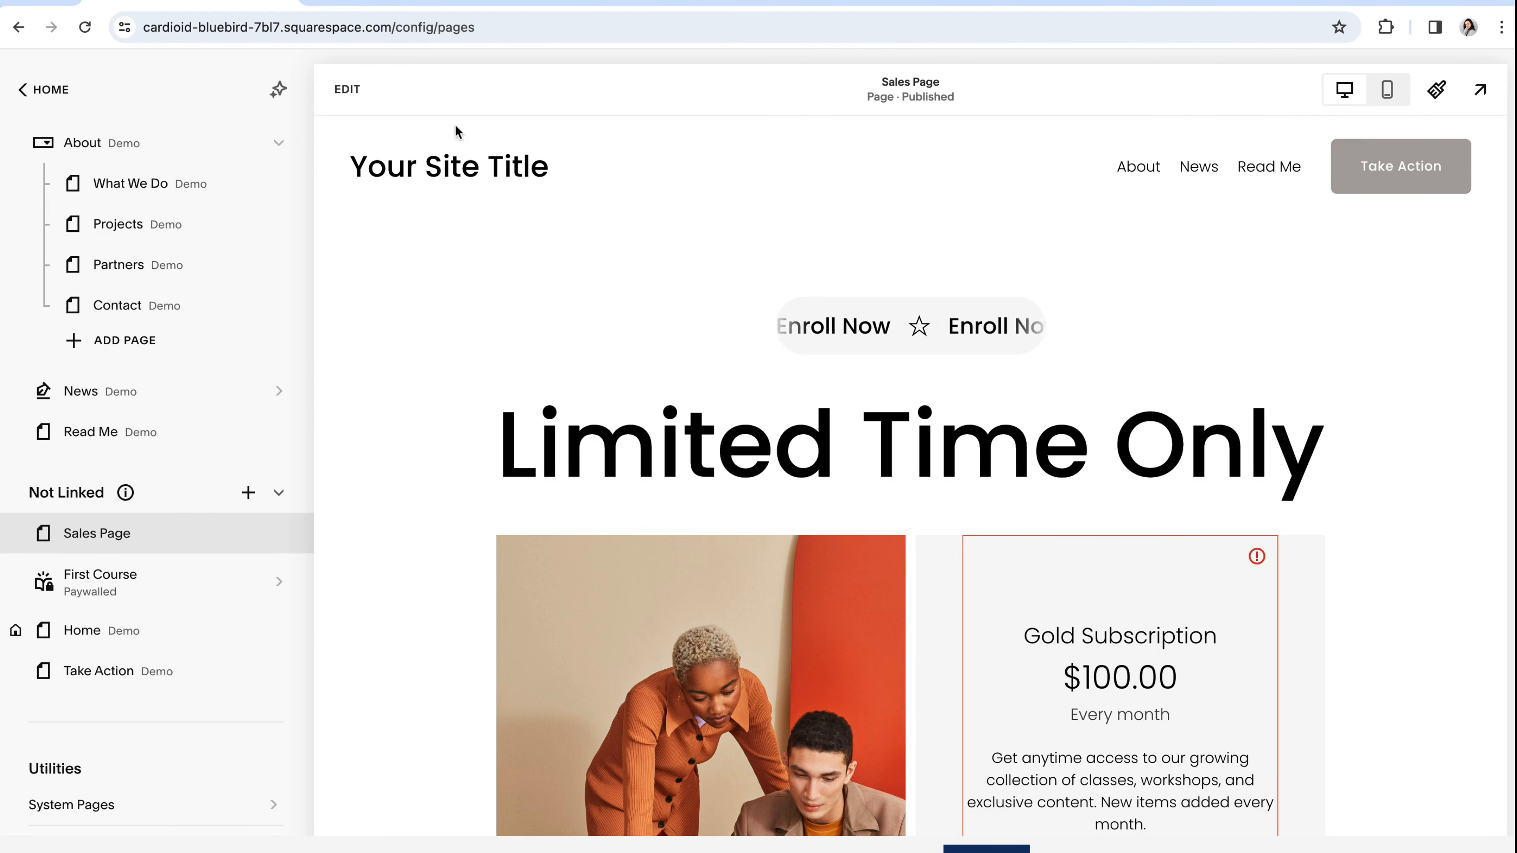
- Open the Sales Page for editing and look through its sections
left_click(347, 88)
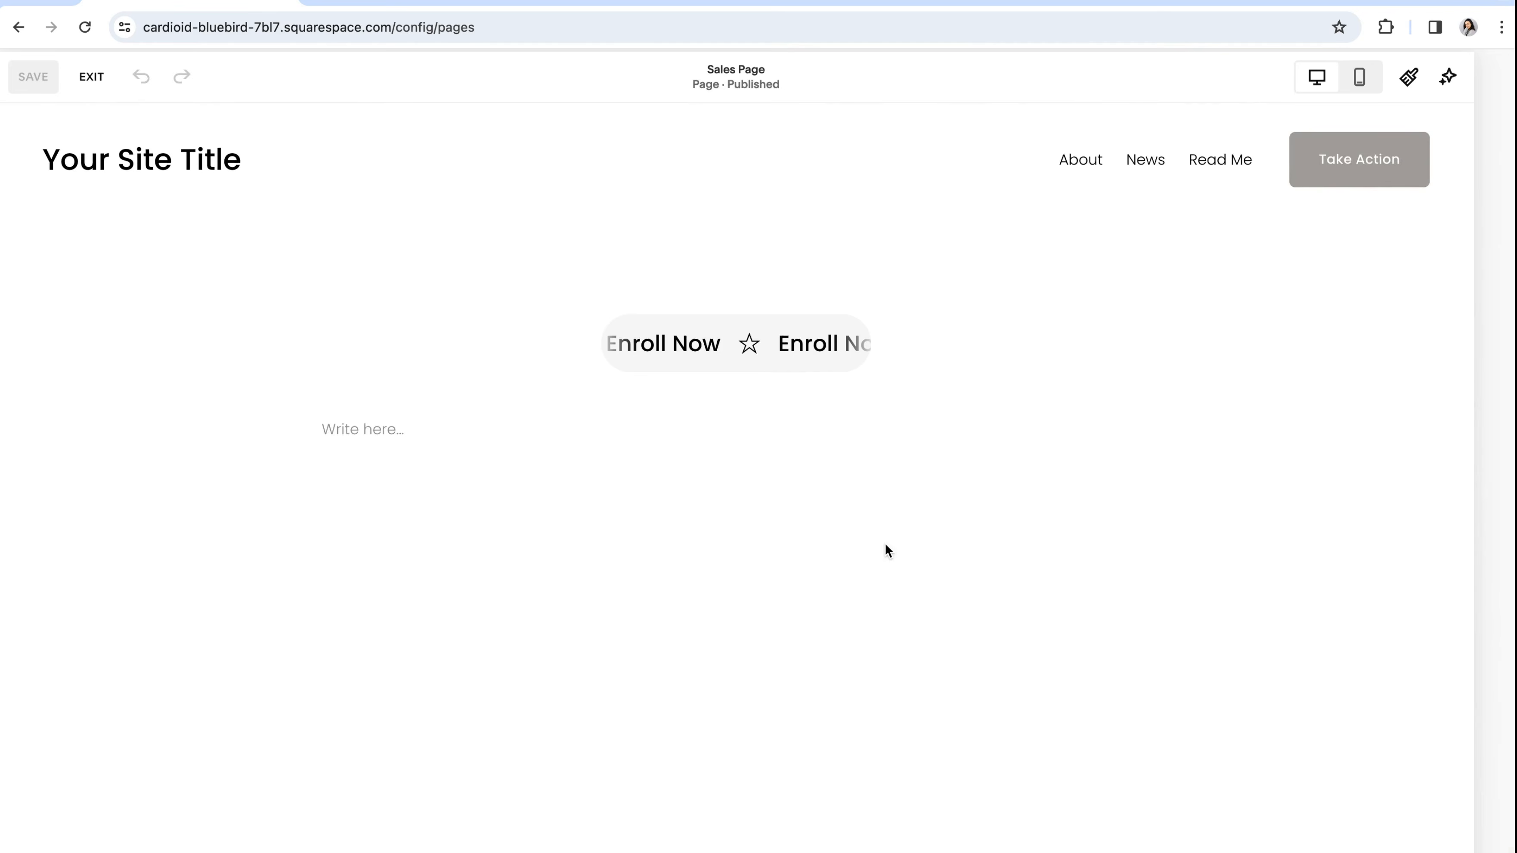
scroll(900, 496, "down", 20)
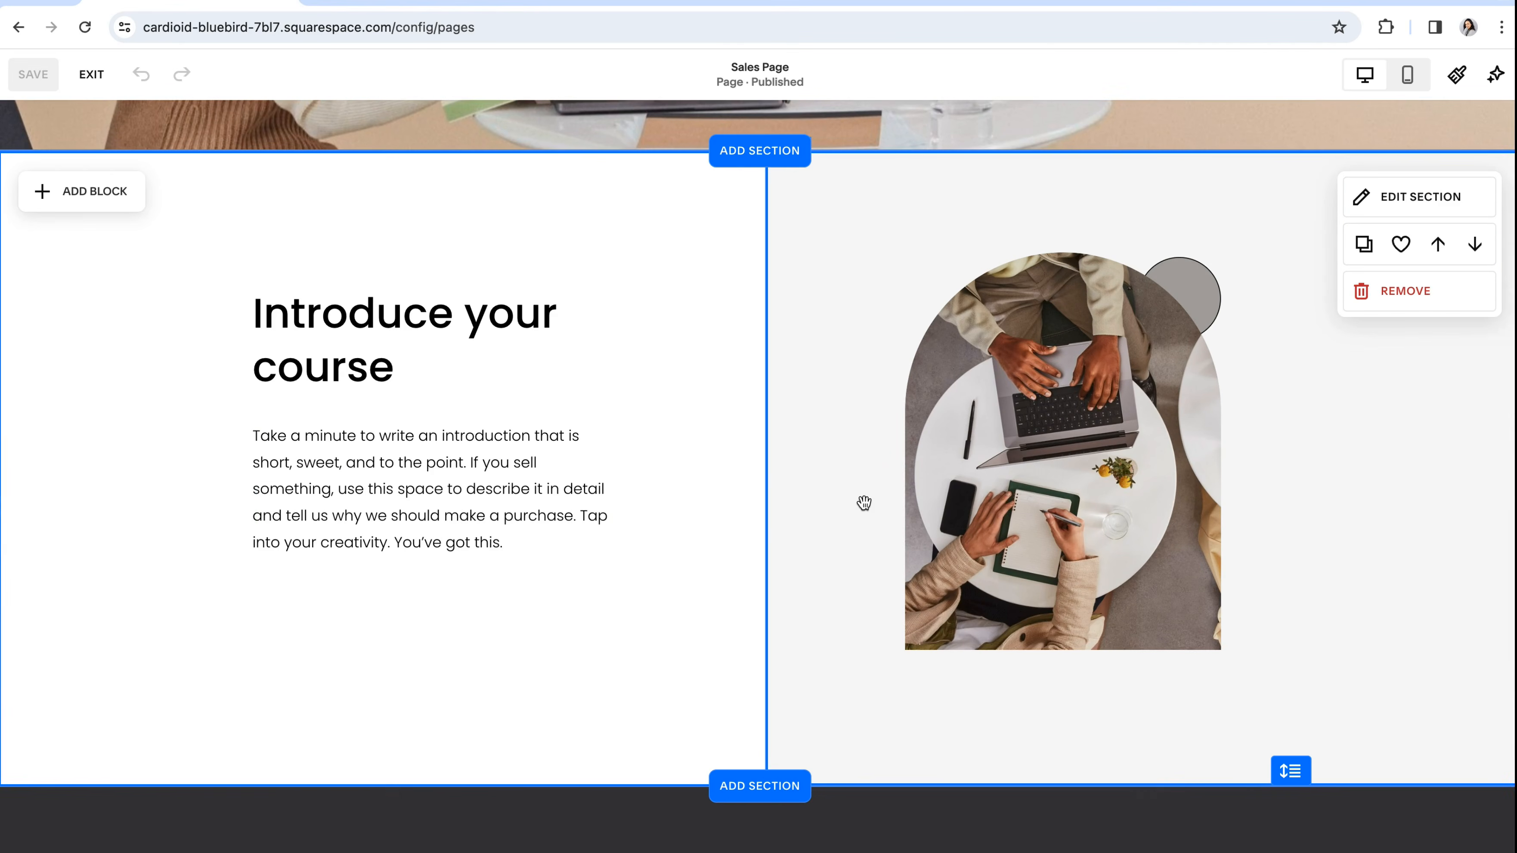
scroll(864, 501, "up", 10)
scroll(868, 502, "up", 10)
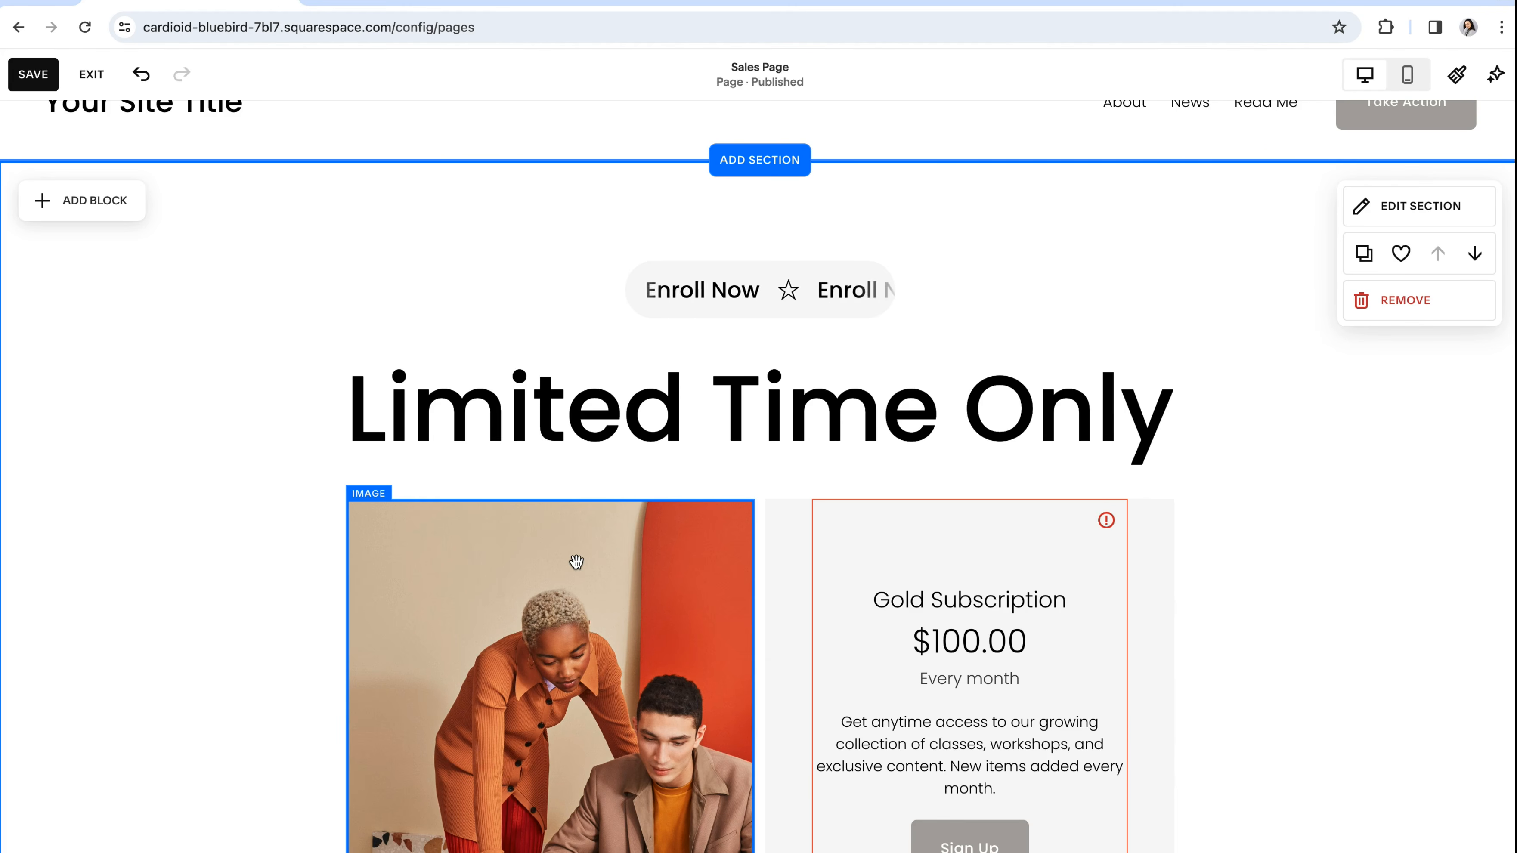
- Add a Digital Product block to the empty half of the section with the arched image
scroll(829, 598, "down", 20)
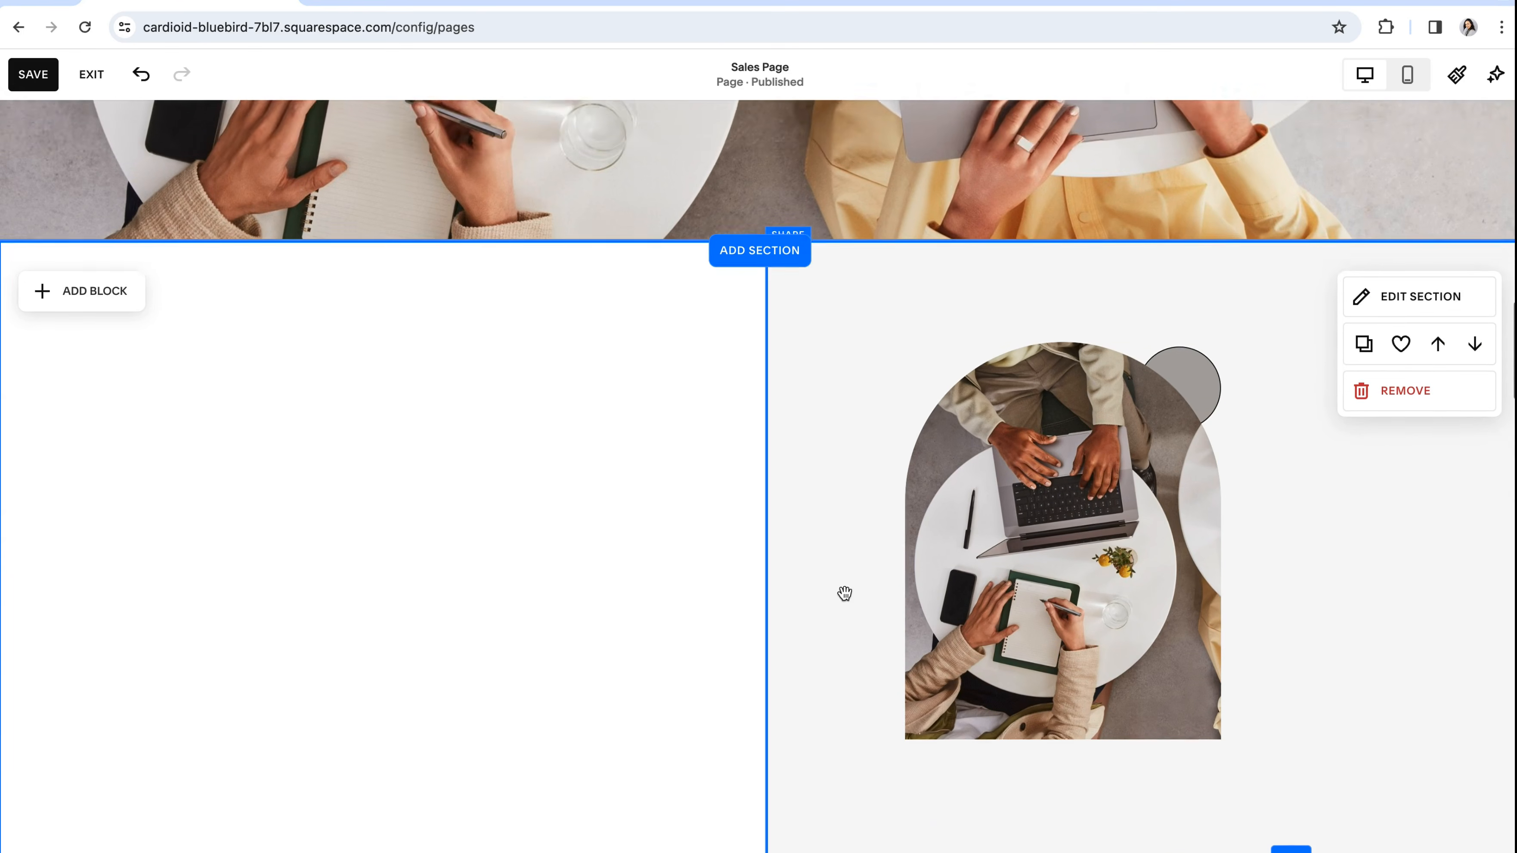
scroll(844, 593, "down", 1)
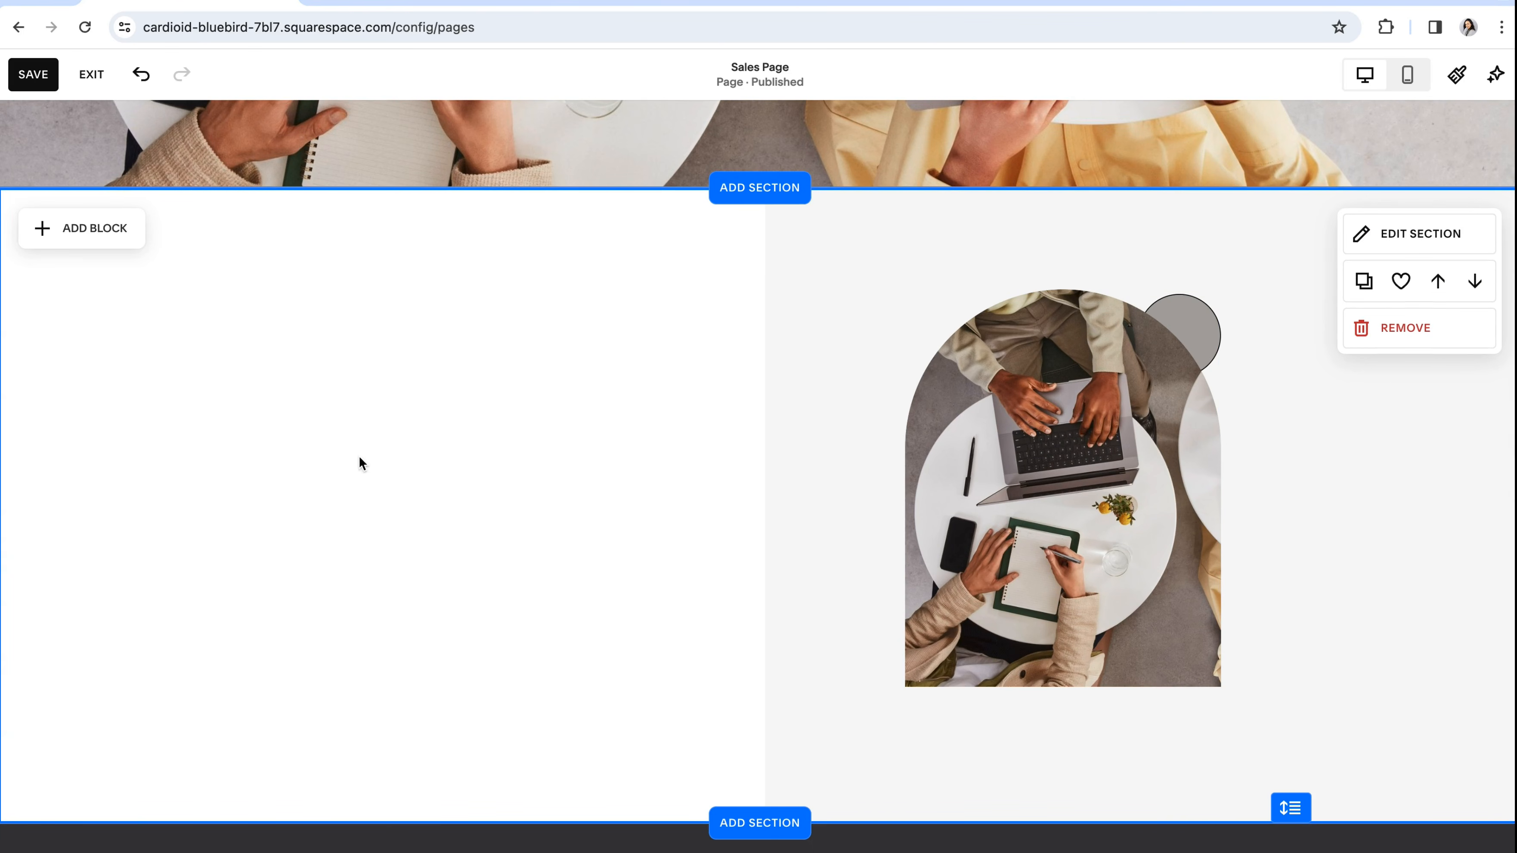
left_click(48, 228)
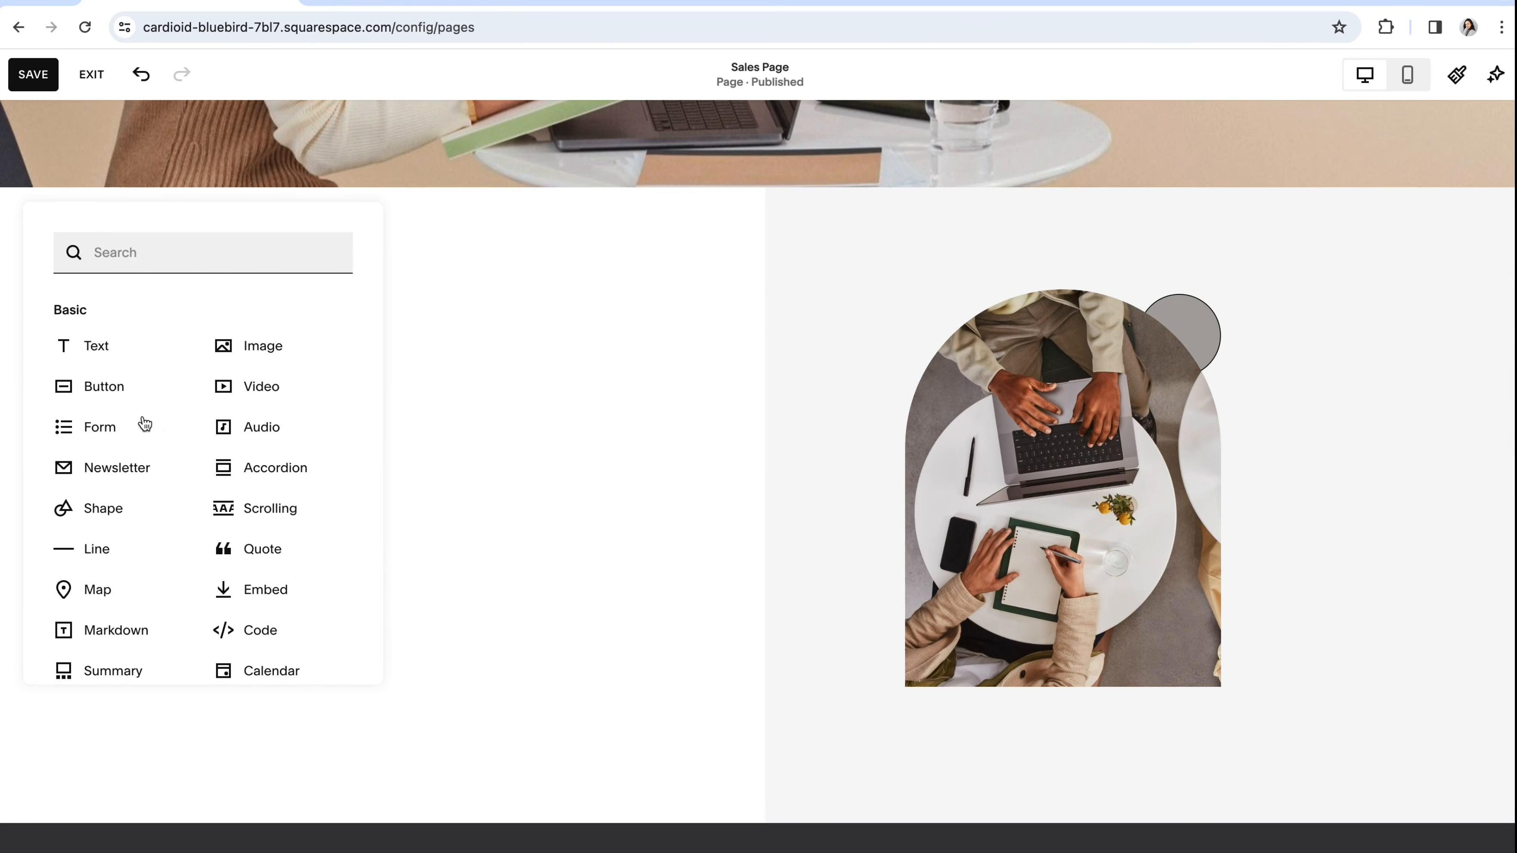
scroll(145, 424, "down", 6)
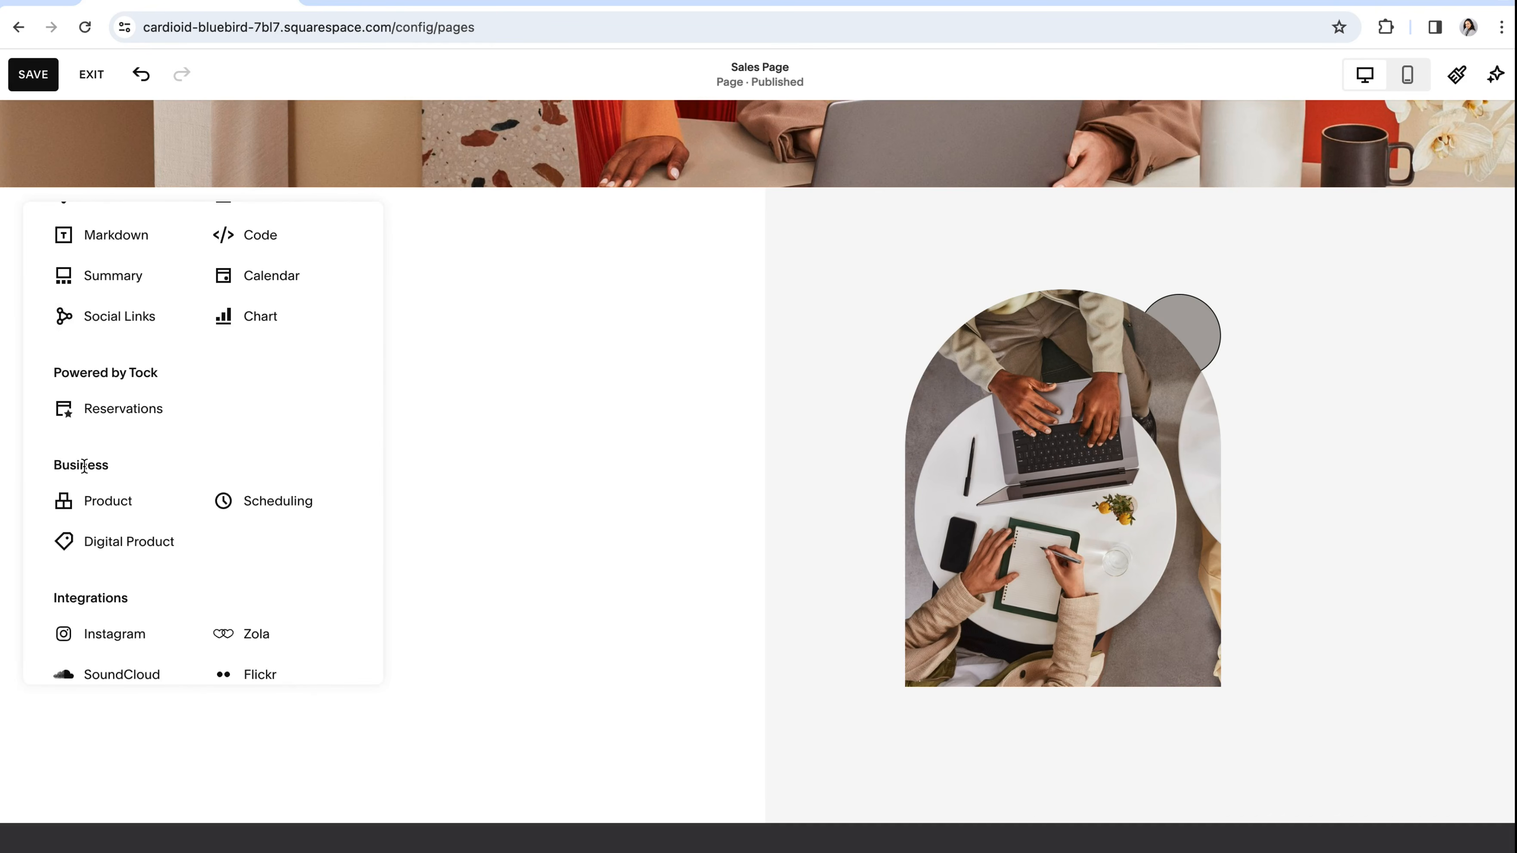
left_click(150, 550)
left_click(226, 252)
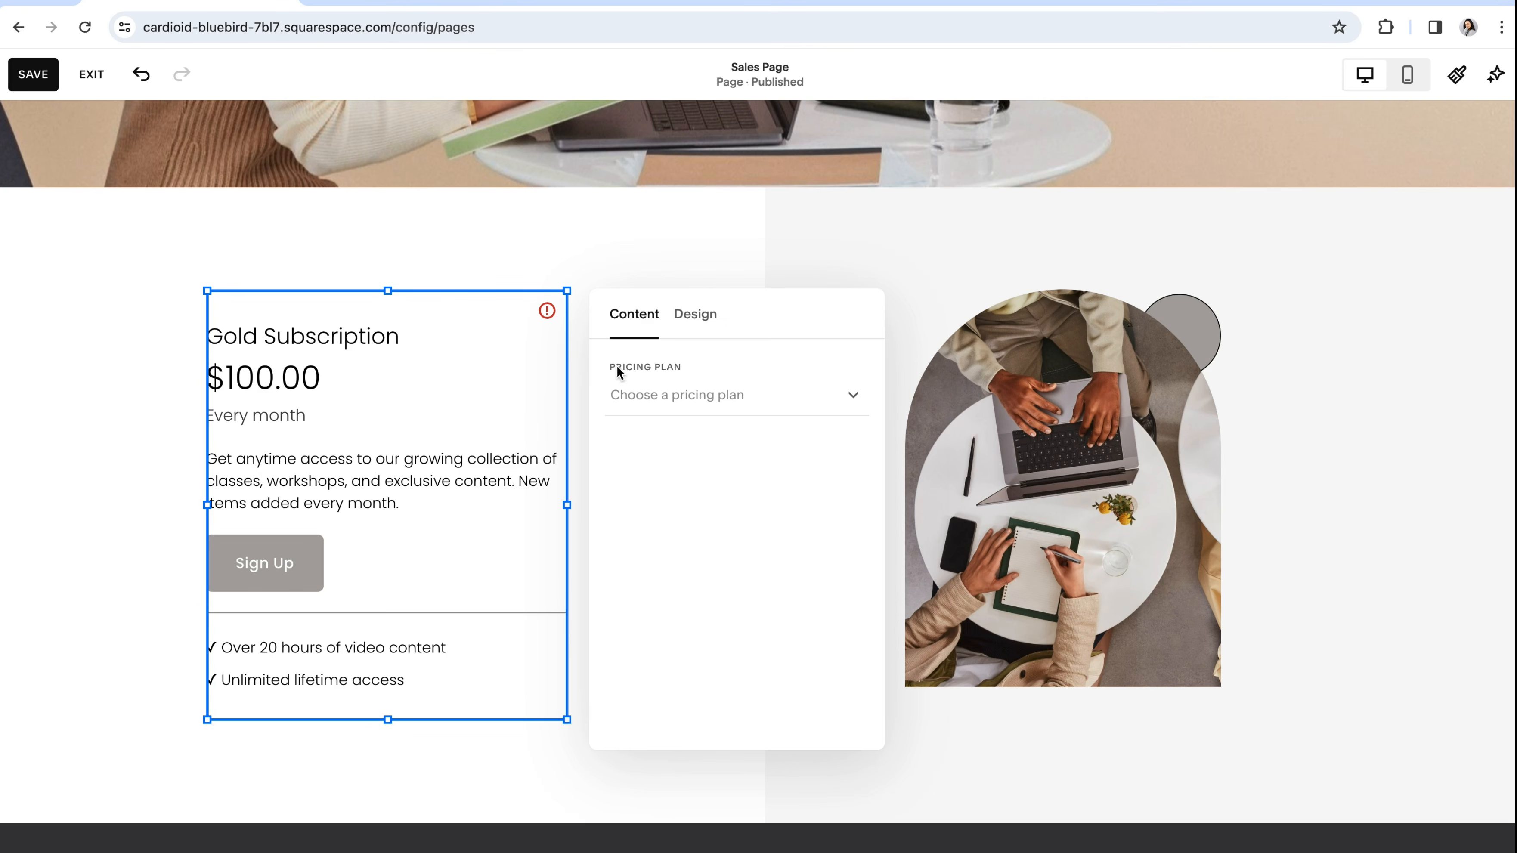
- Assign the First Course pricing plan to the Digital Product block and center its content
left_click(853, 396)
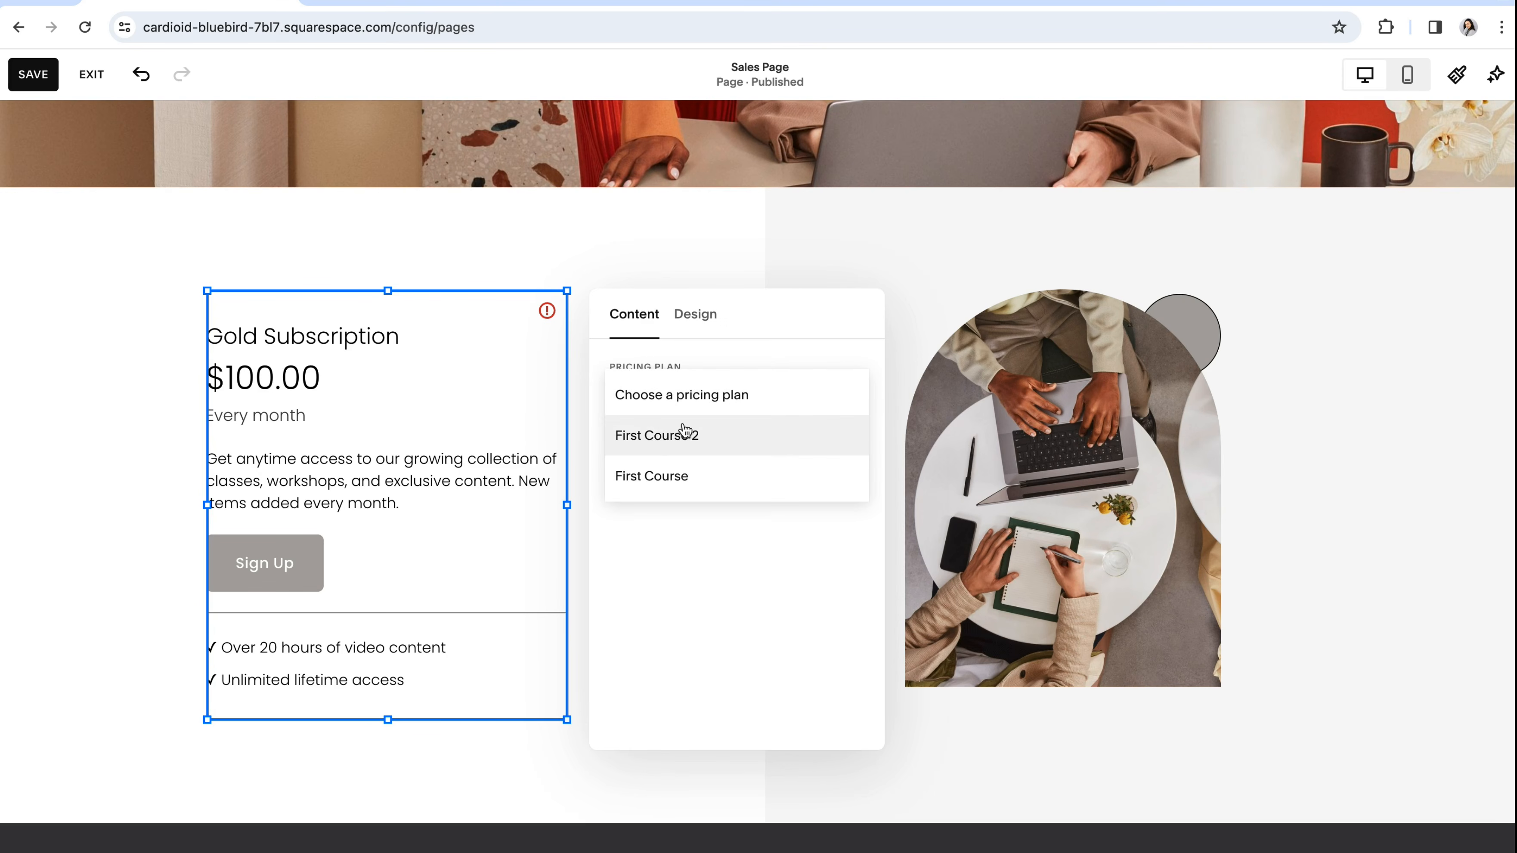
left_click(668, 473)
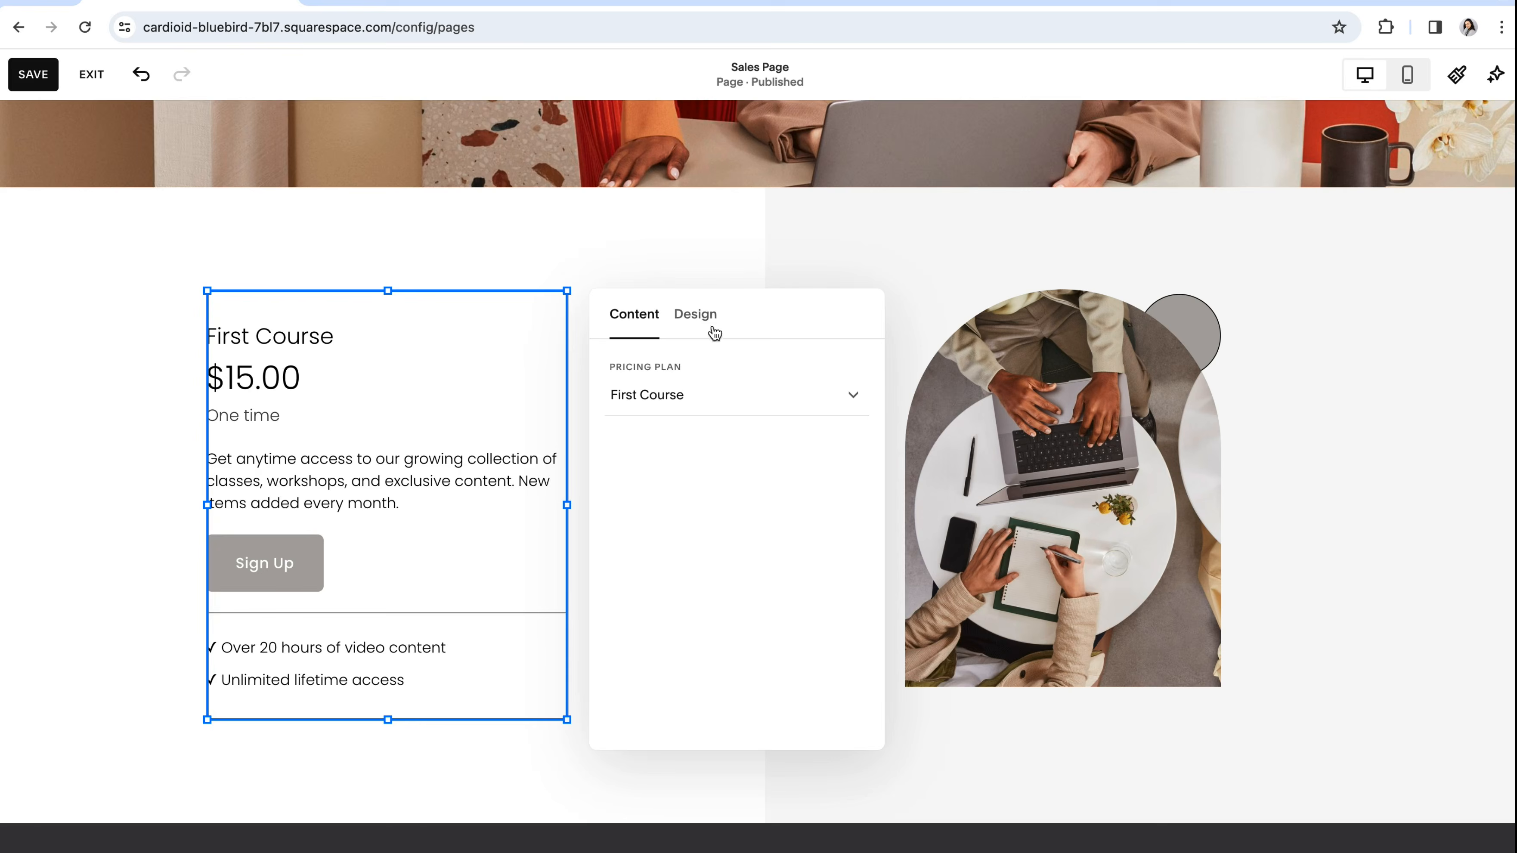
left_click(696, 317)
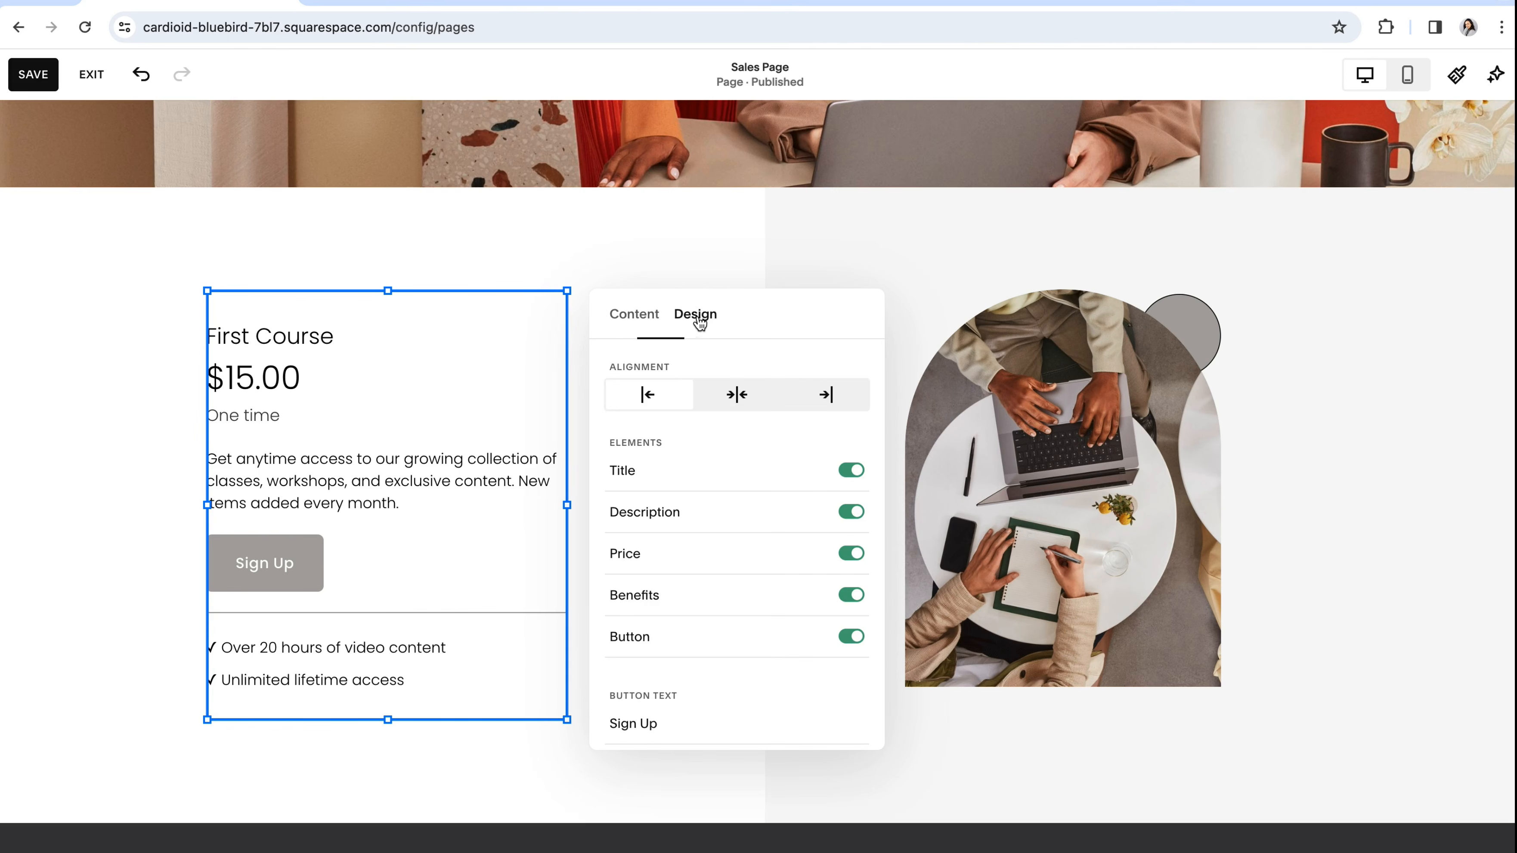
left_click(738, 396)
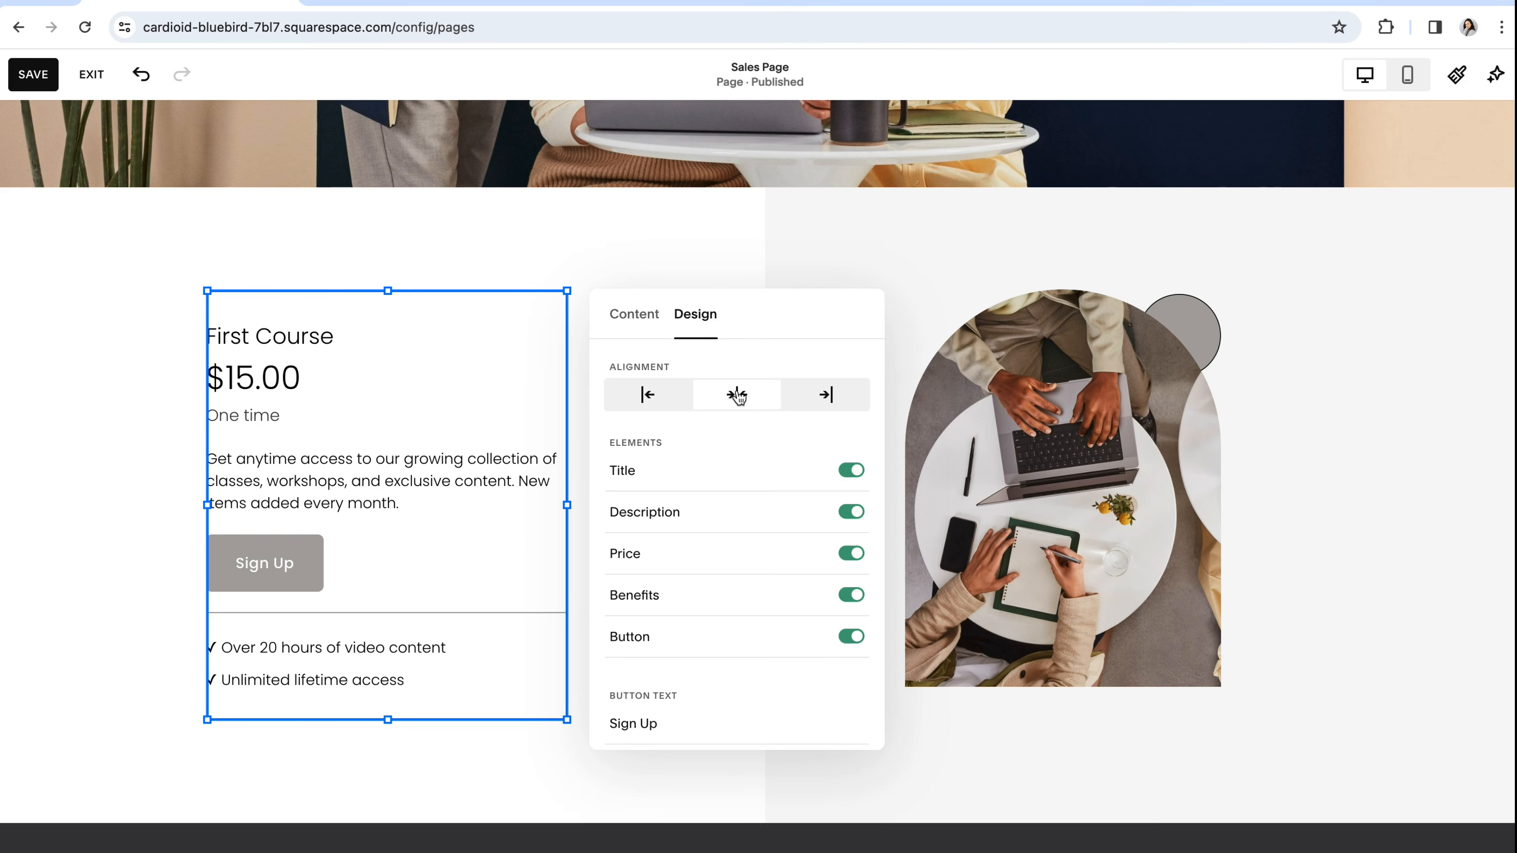
- Try out the block's title and description visibility options and open its button text for editing
left_click(852, 472)
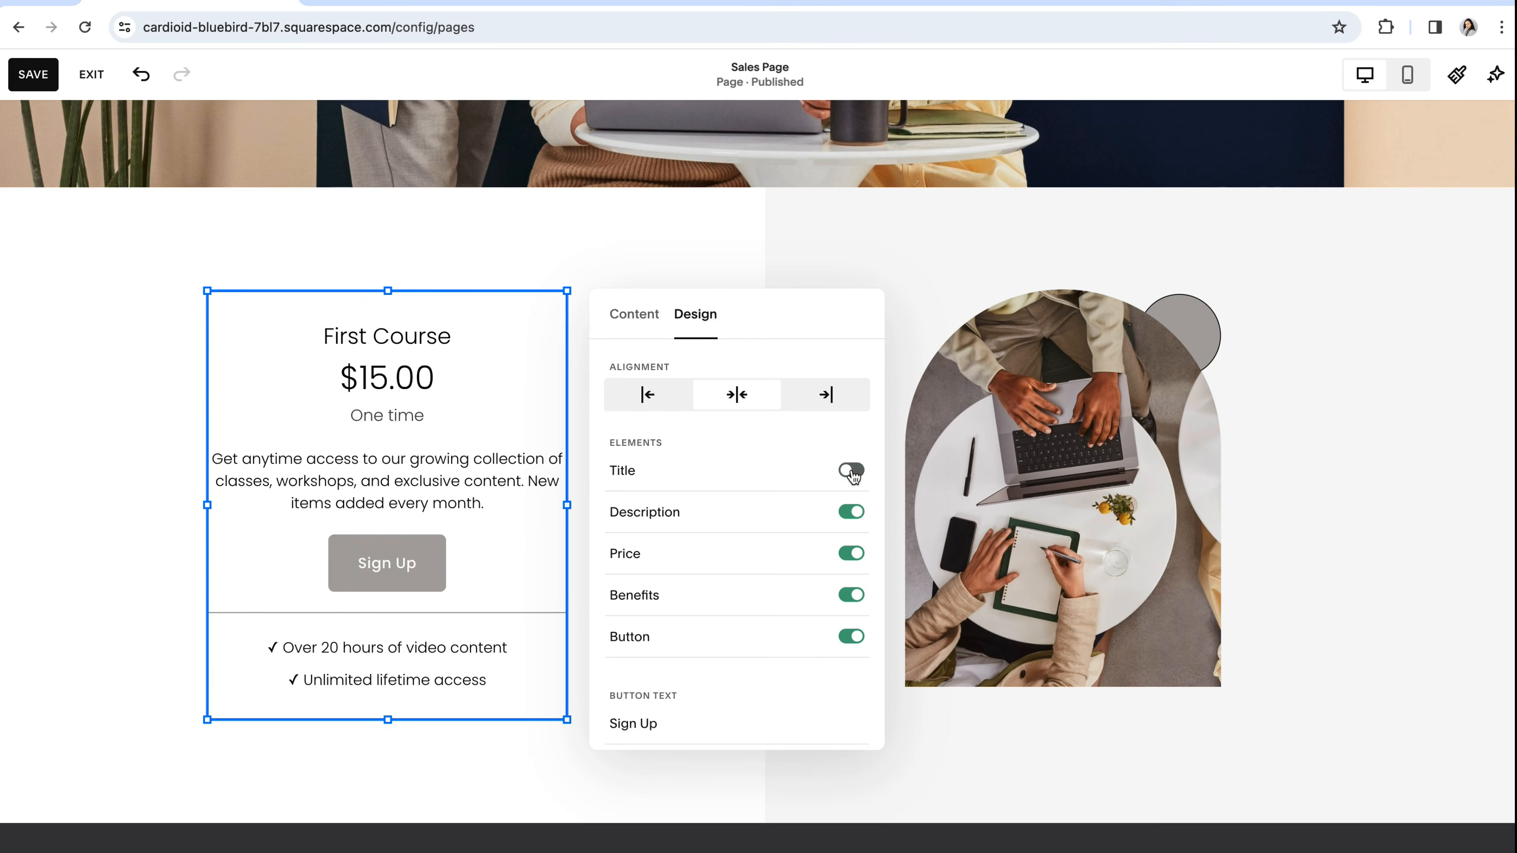
left_click(852, 472)
left_click(853, 513)
left_click(853, 513)
scroll(699, 547, "down", 1)
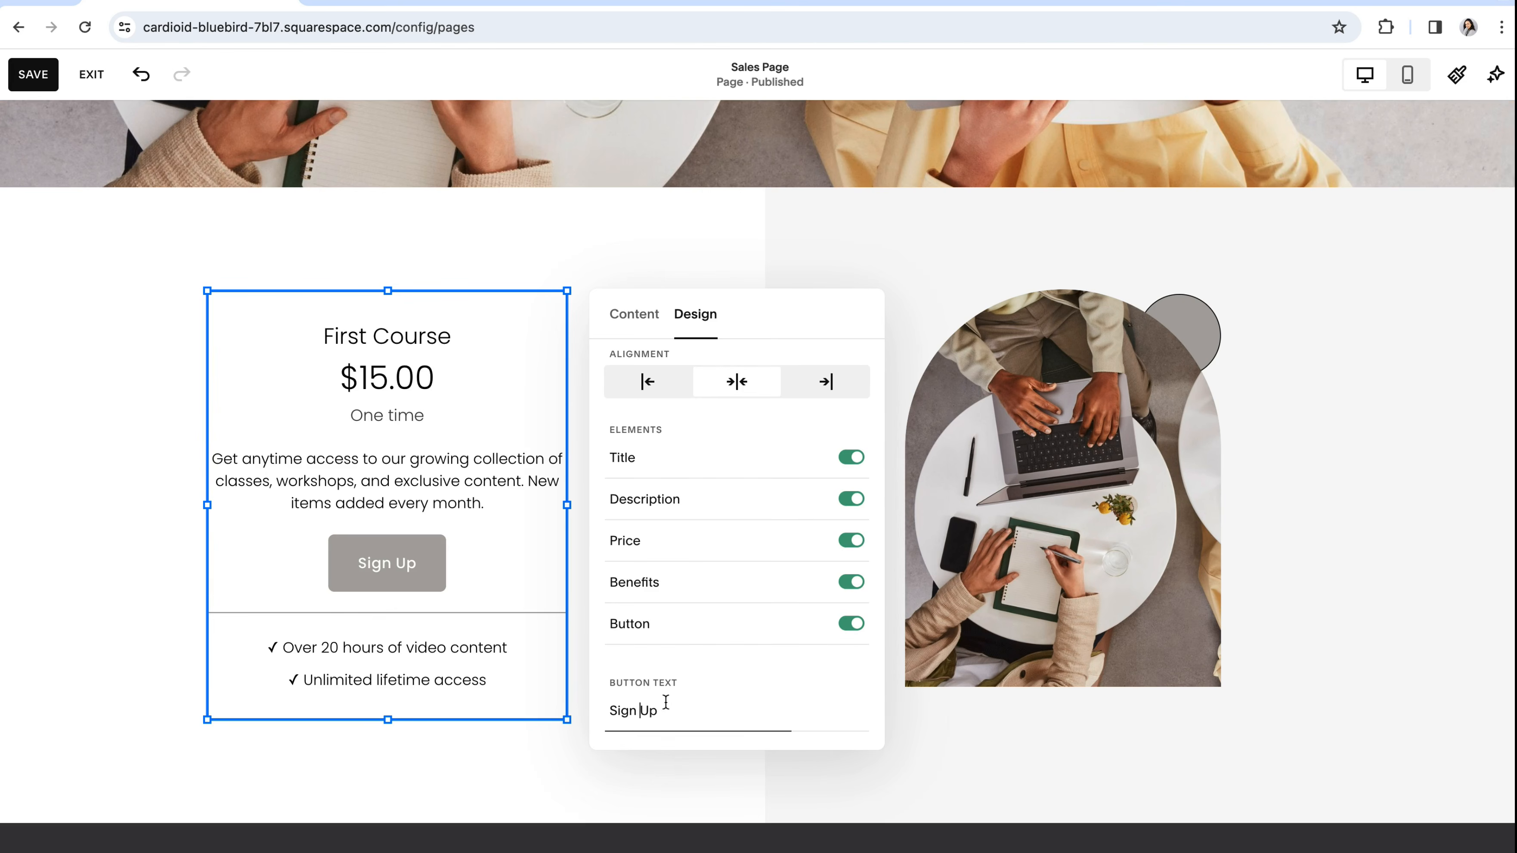
left_click_drag(680, 683, 605, 682)
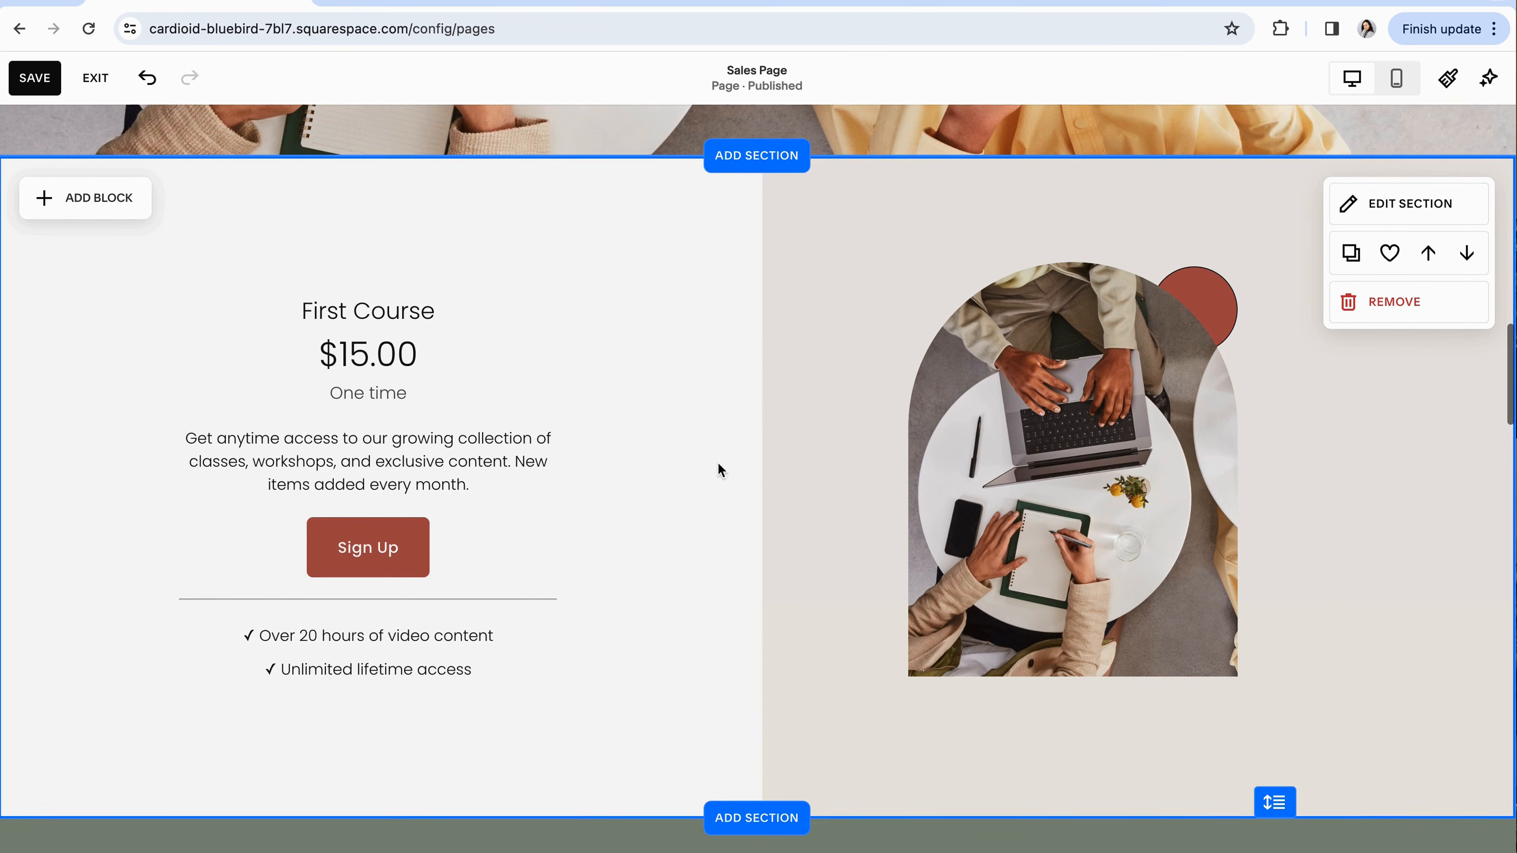
- Insert the three-tier "Choose your plan" section from the Digital Products designs above the First Course block's section
left_click(759, 168)
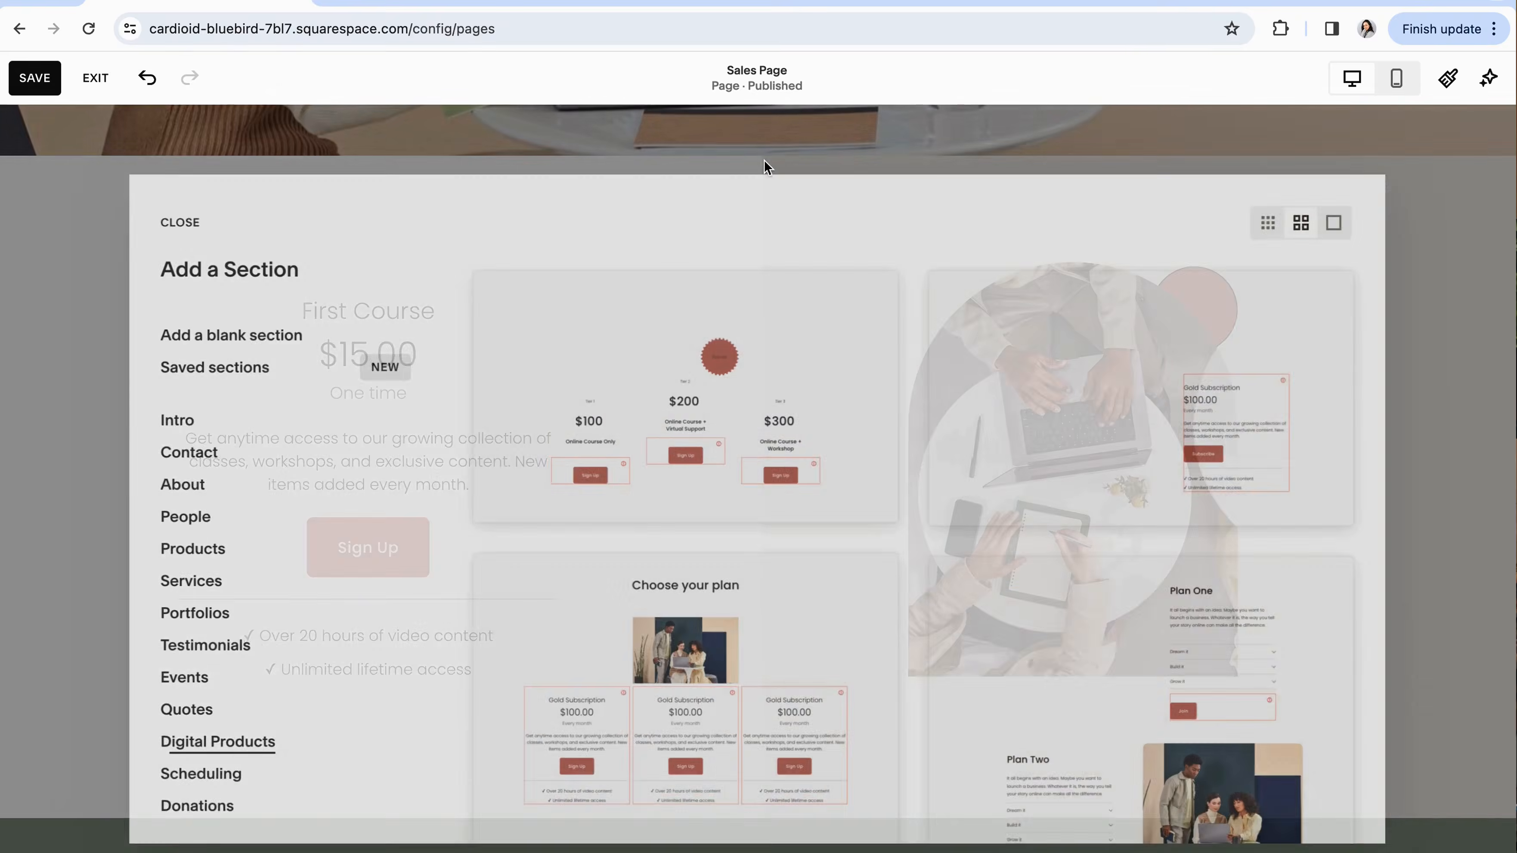
scroll(191, 618, "down", 2)
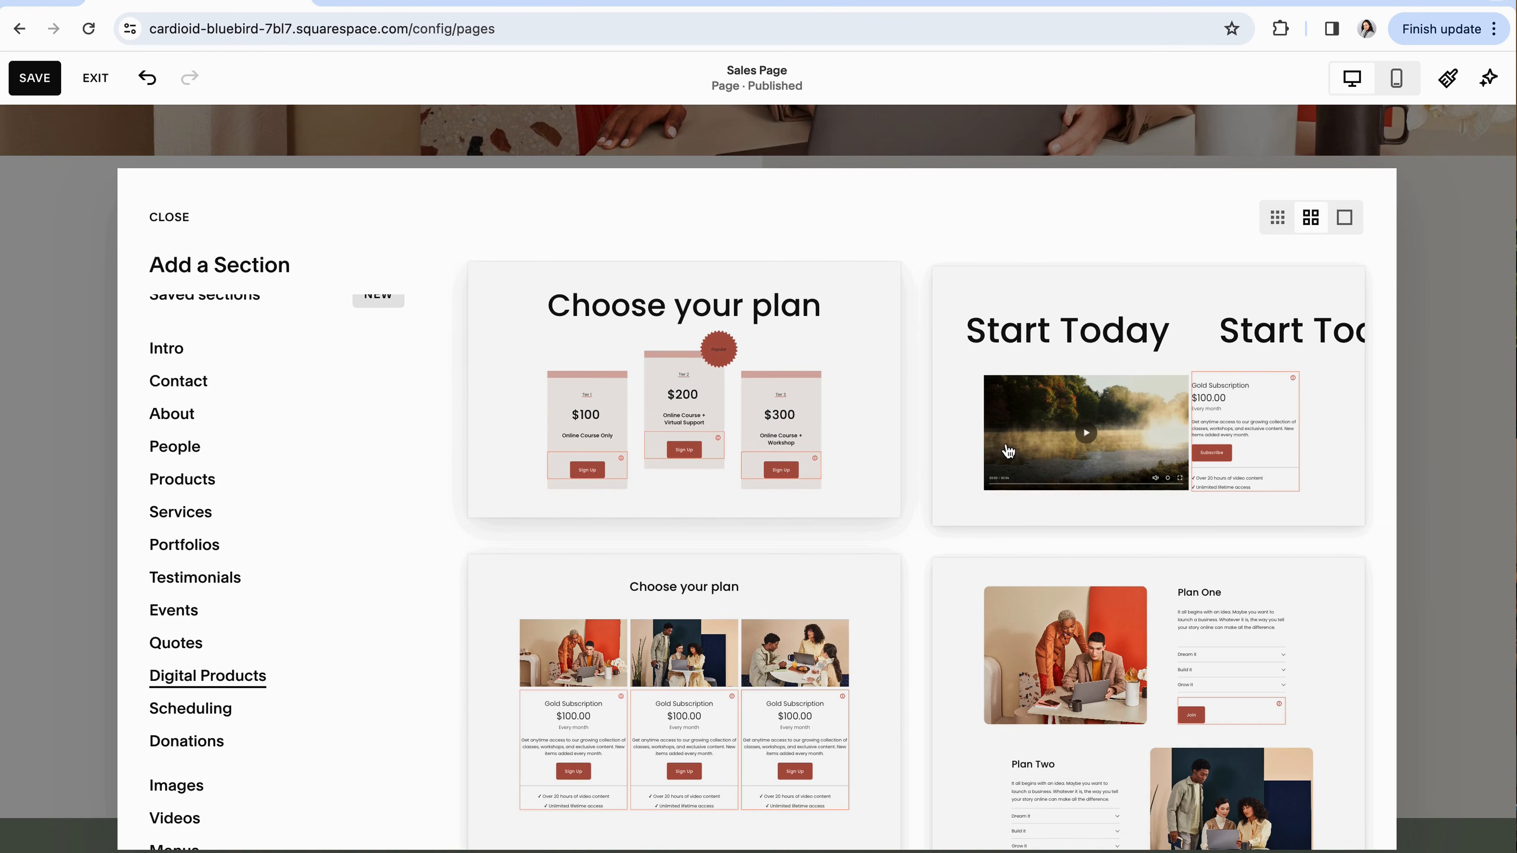
scroll(927, 457, "down", 3)
scroll(926, 458, "down", 7)
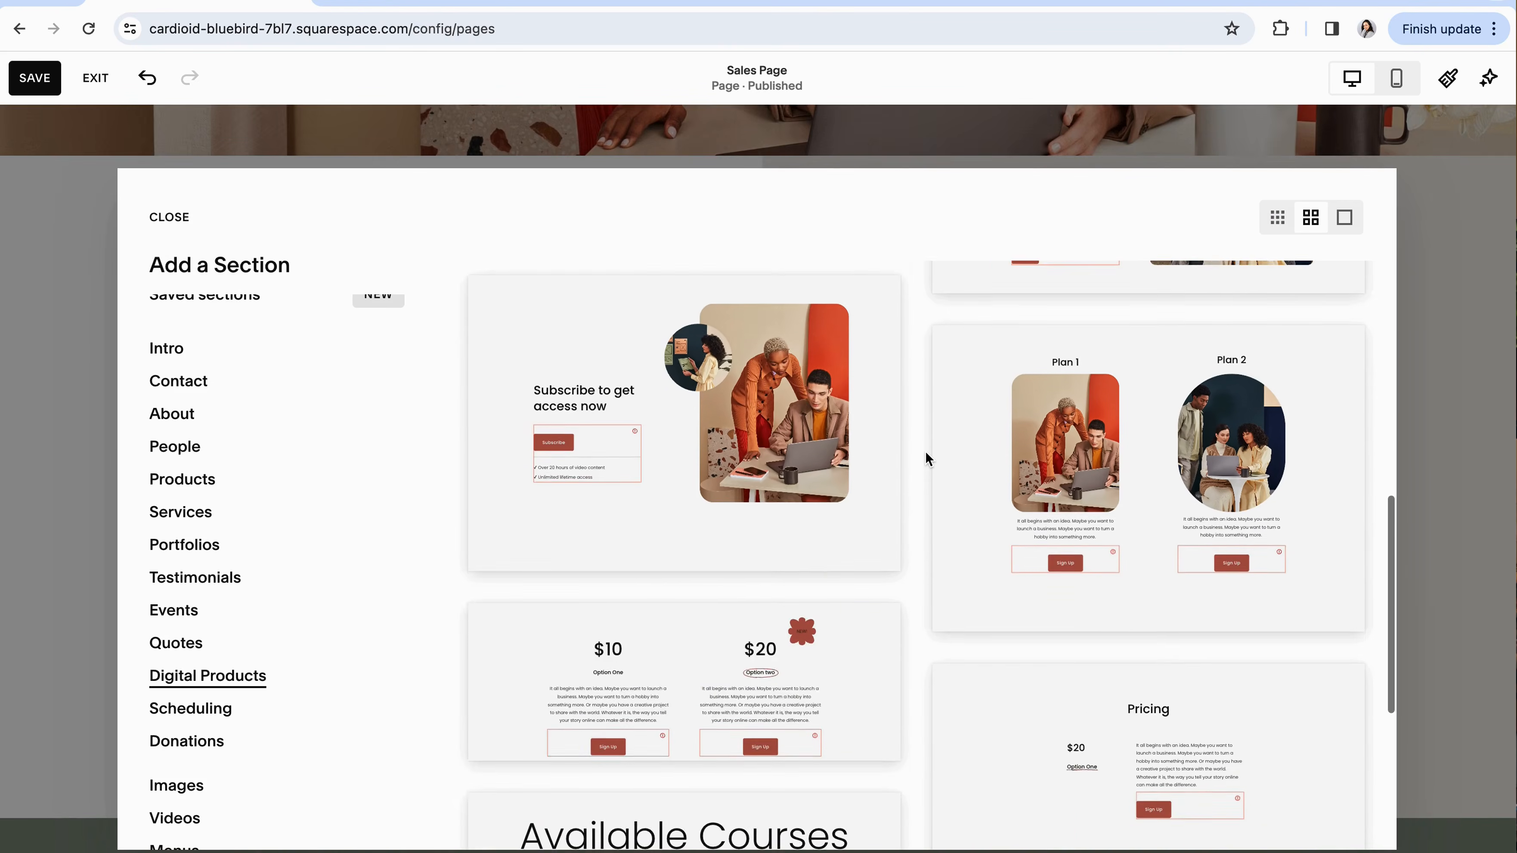
scroll(925, 456, "up", 8)
scroll(932, 430, "up", 3)
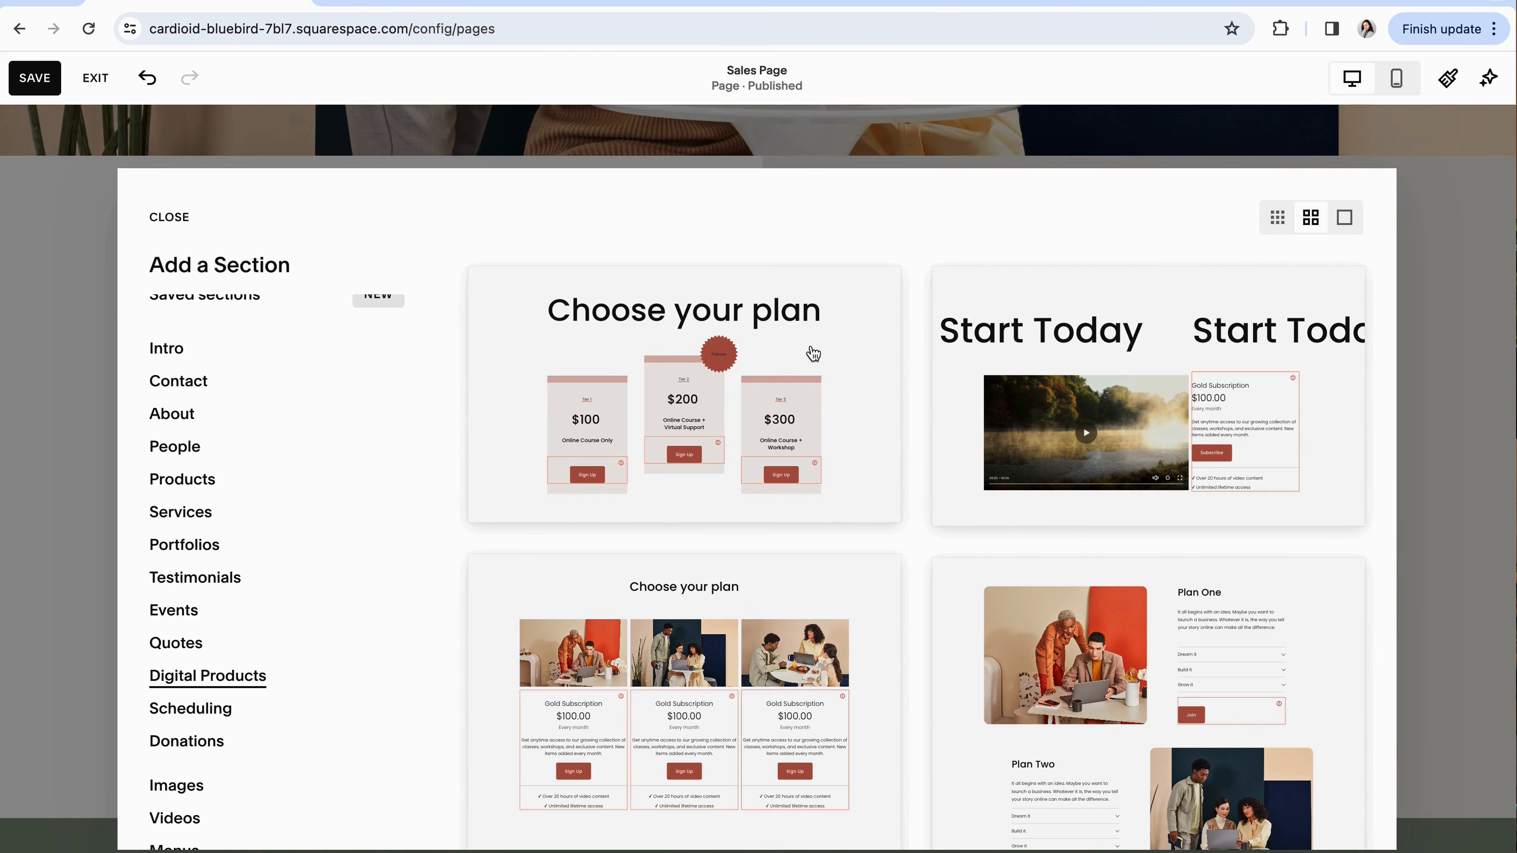
left_click(795, 359)
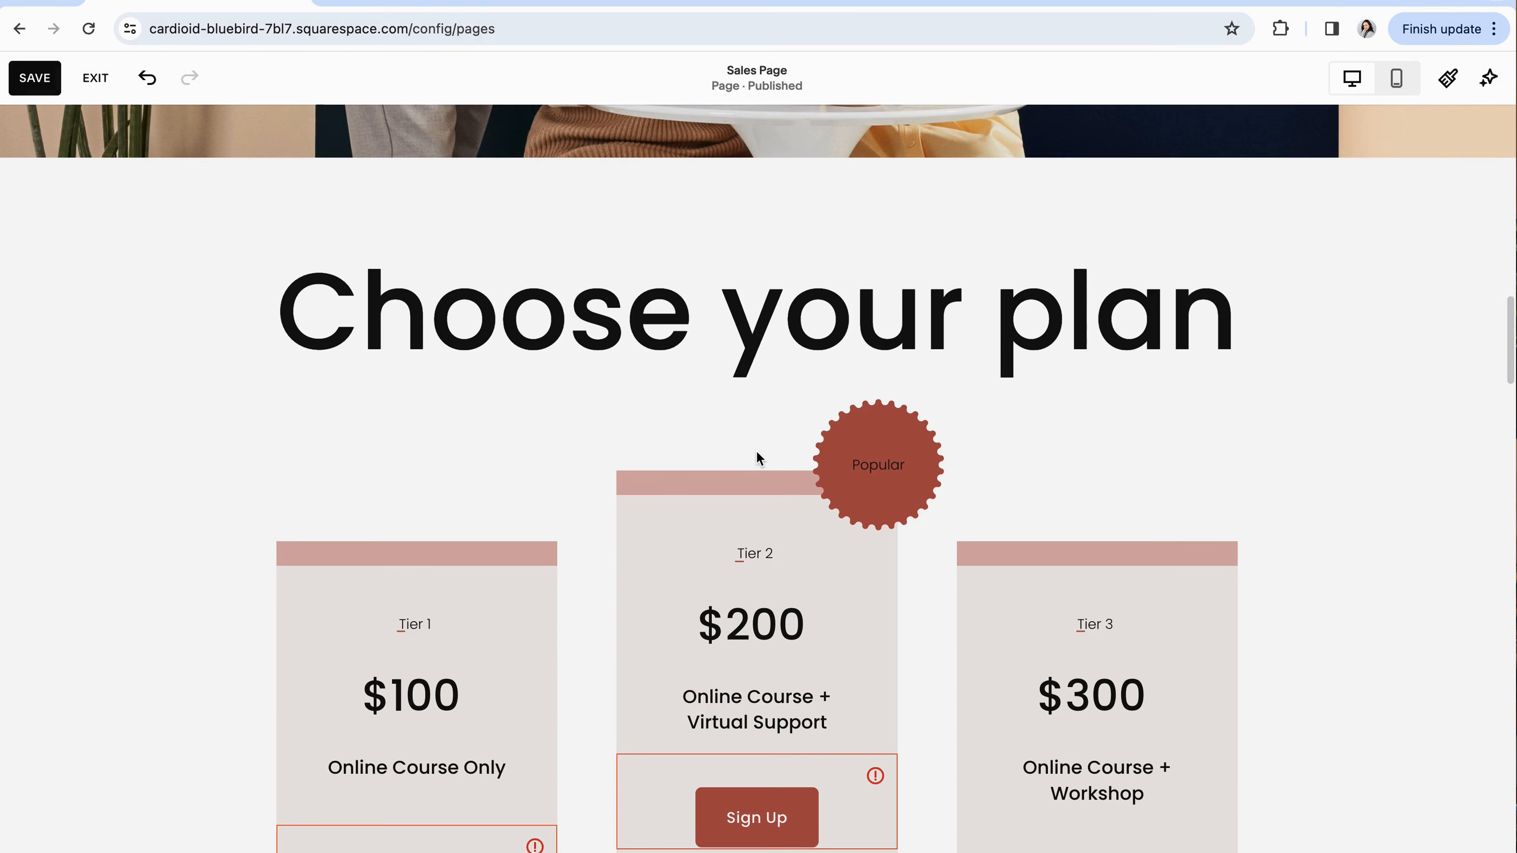
- Review the new pricing section, save the Sales Page and exit the page editor
scroll(771, 406, "down", 3)
scroll(774, 387, "down", 2)
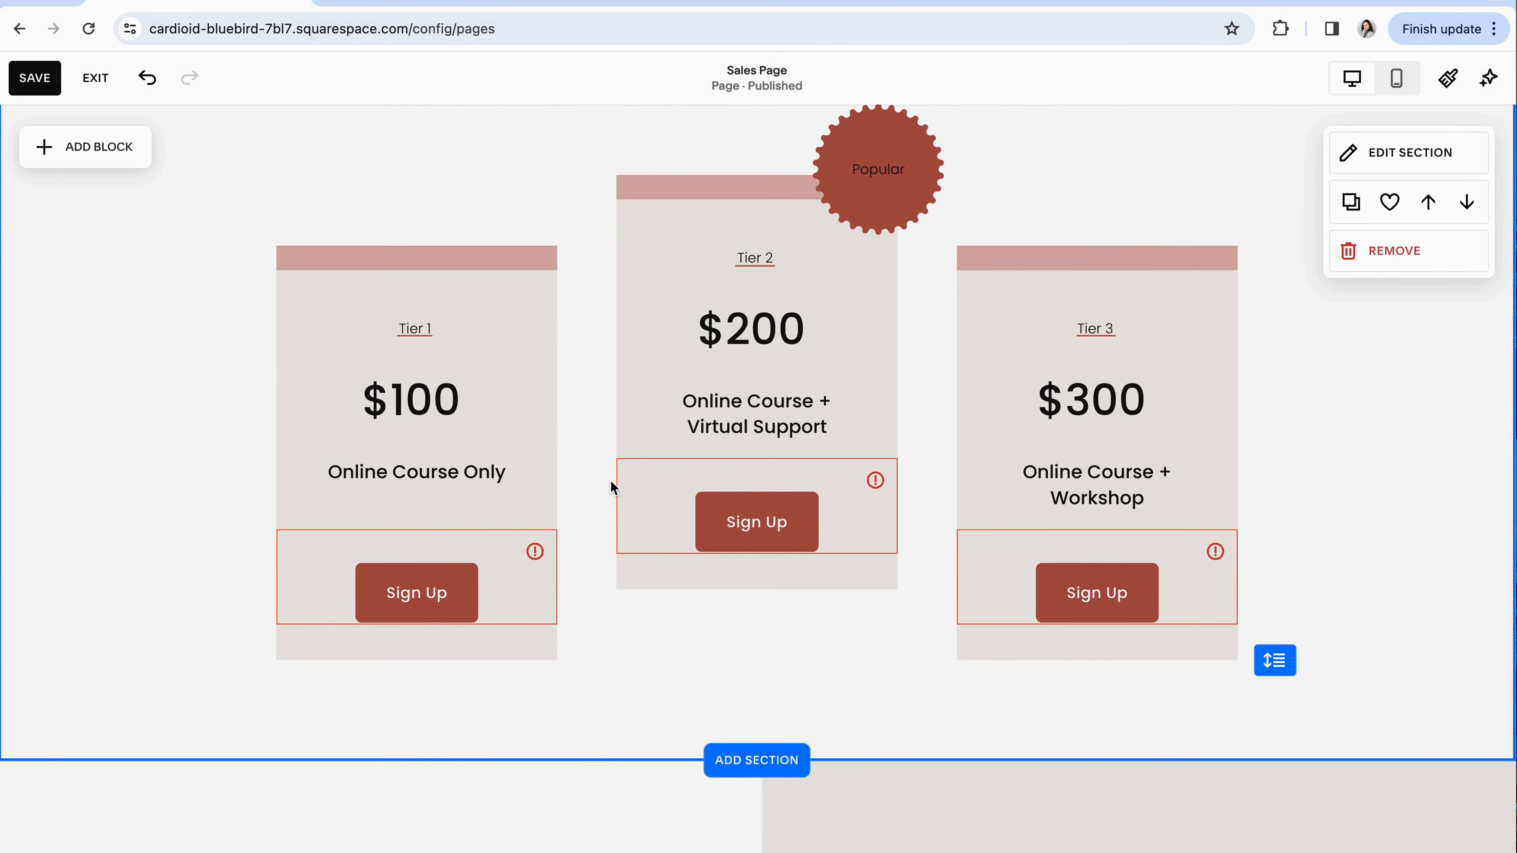
scroll(615, 515, "up", 2)
scroll(615, 519, "up", 4)
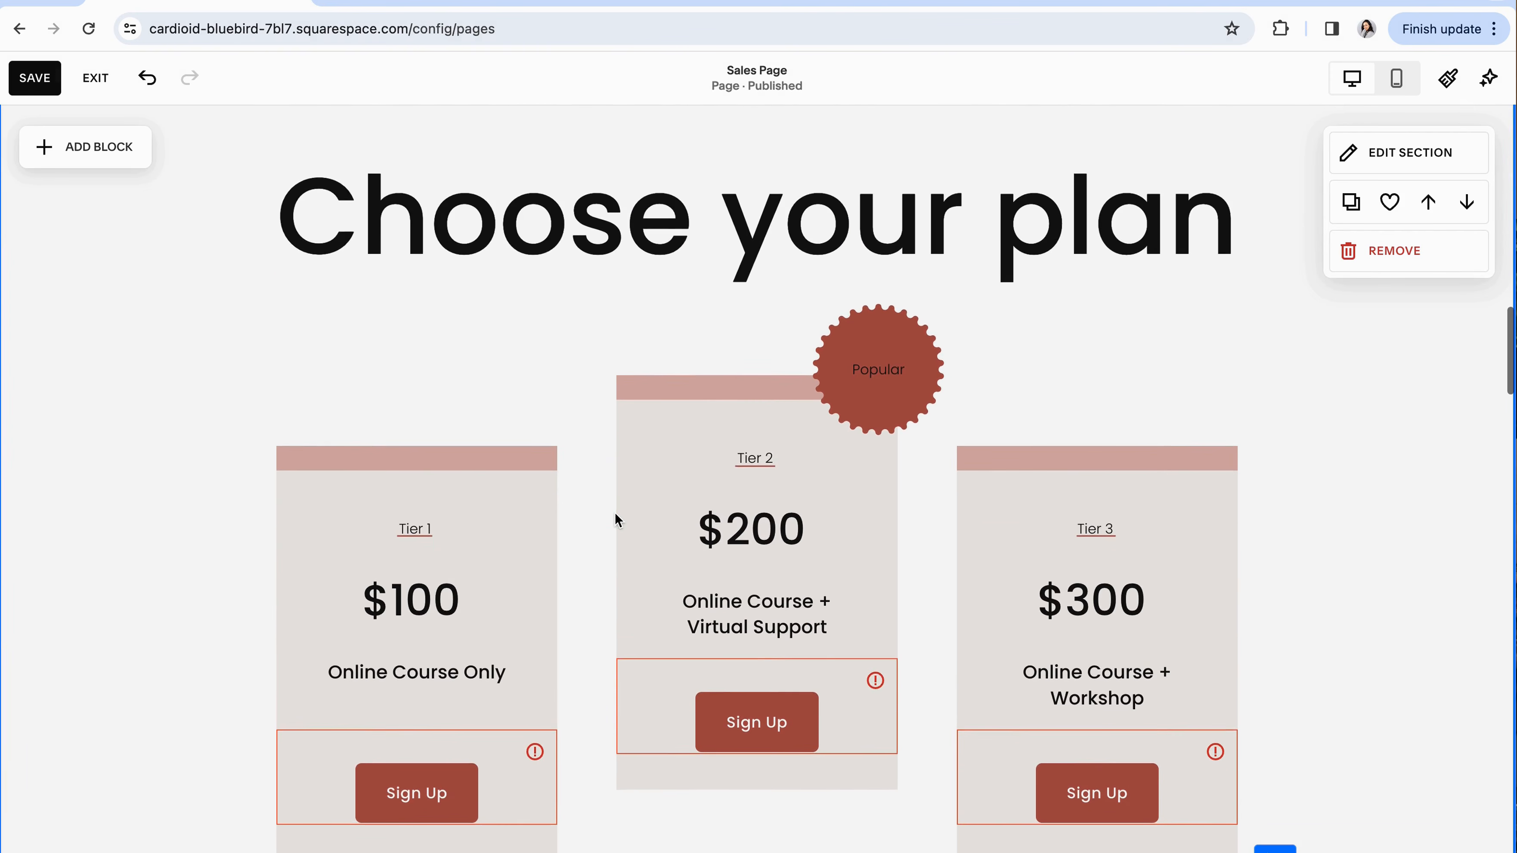
scroll(529, 501, "down", 15)
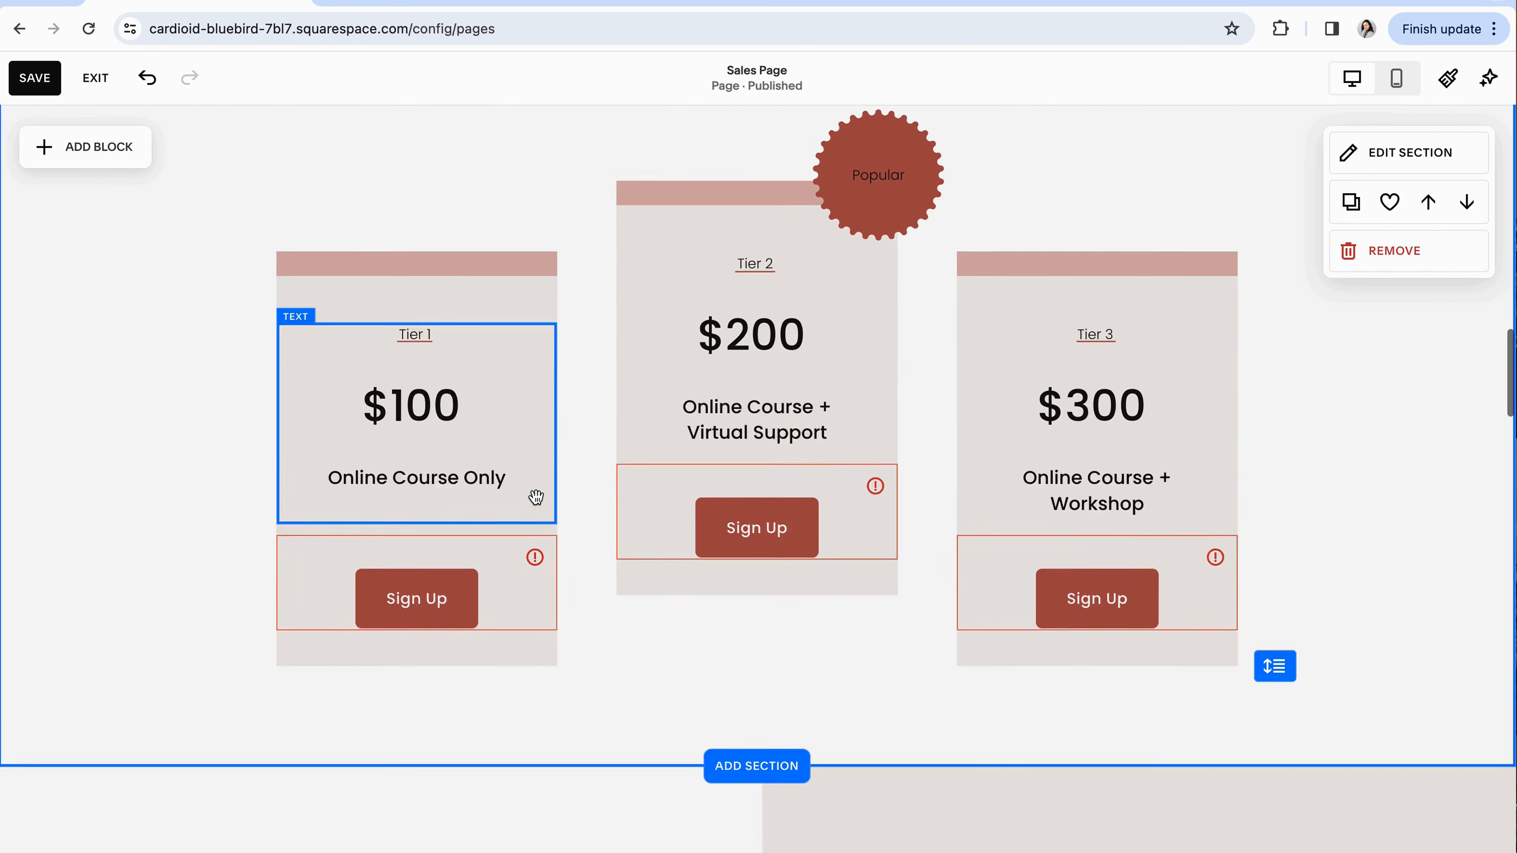
scroll(725, 565, "up", 13)
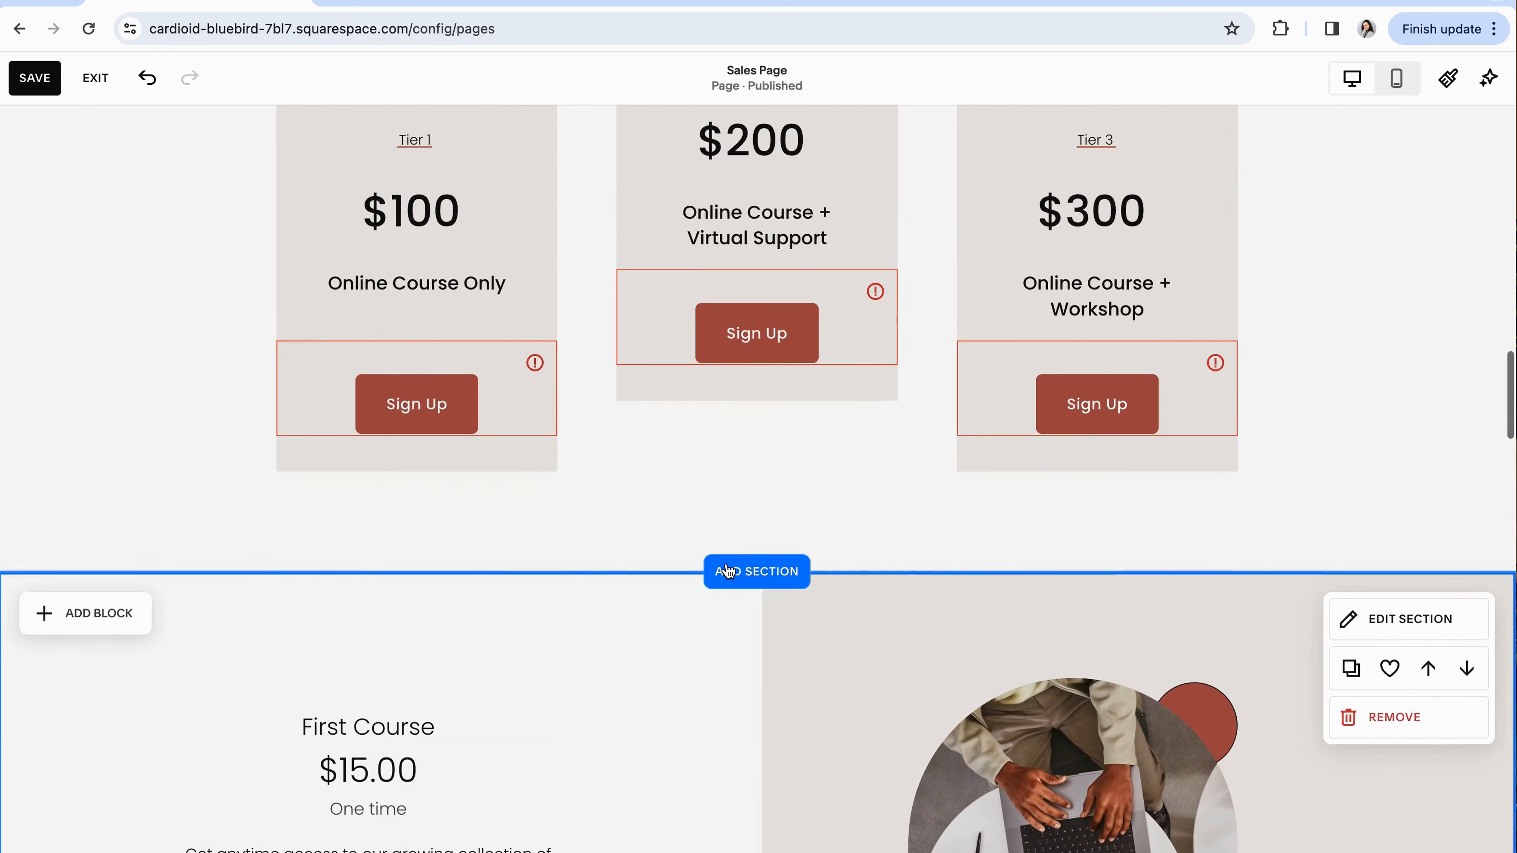
left_click(42, 83)
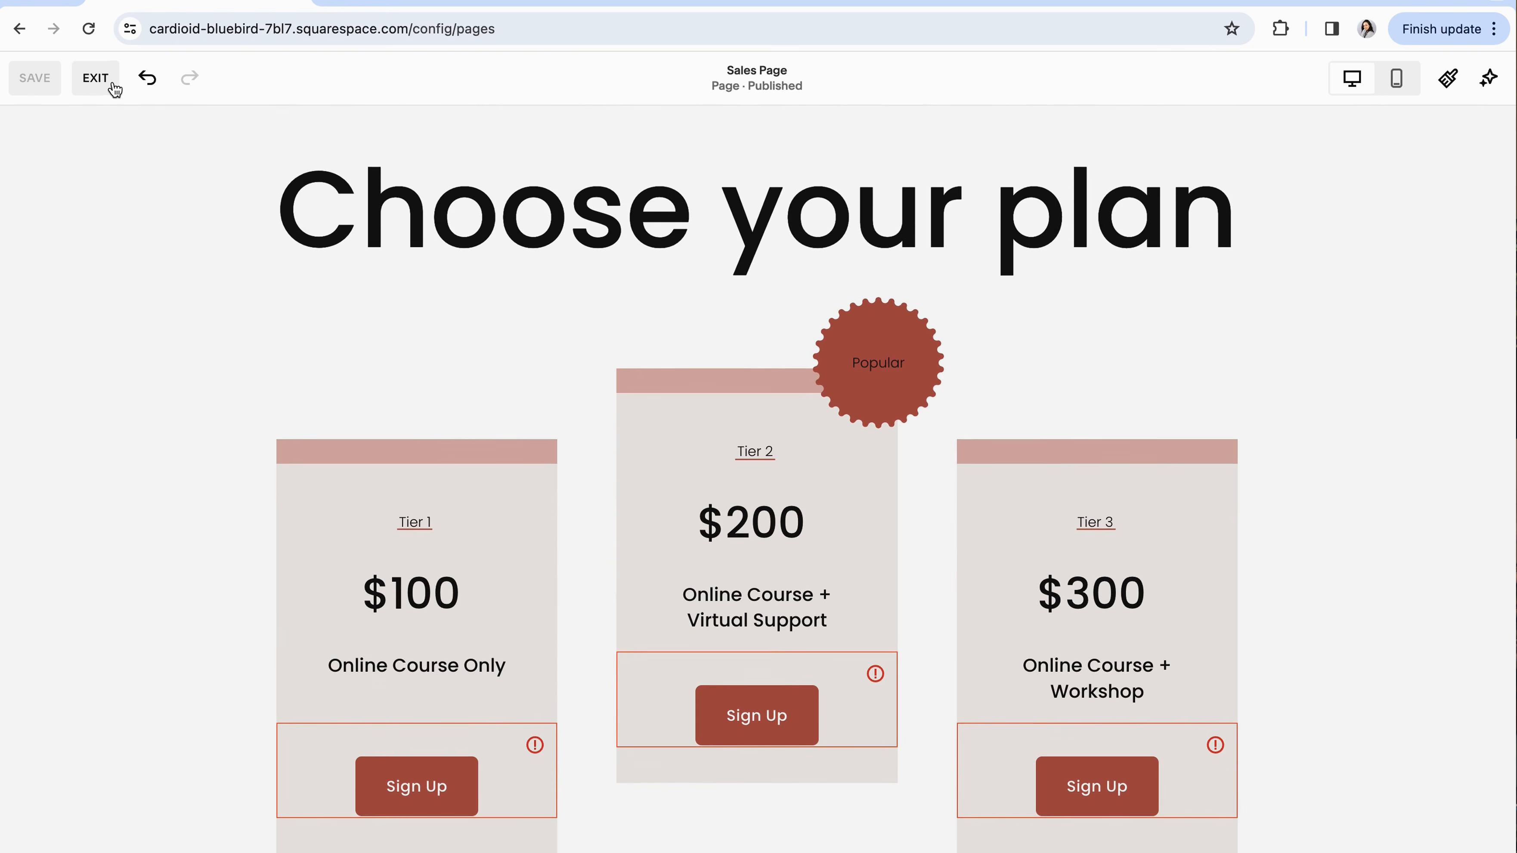
left_click(101, 83)
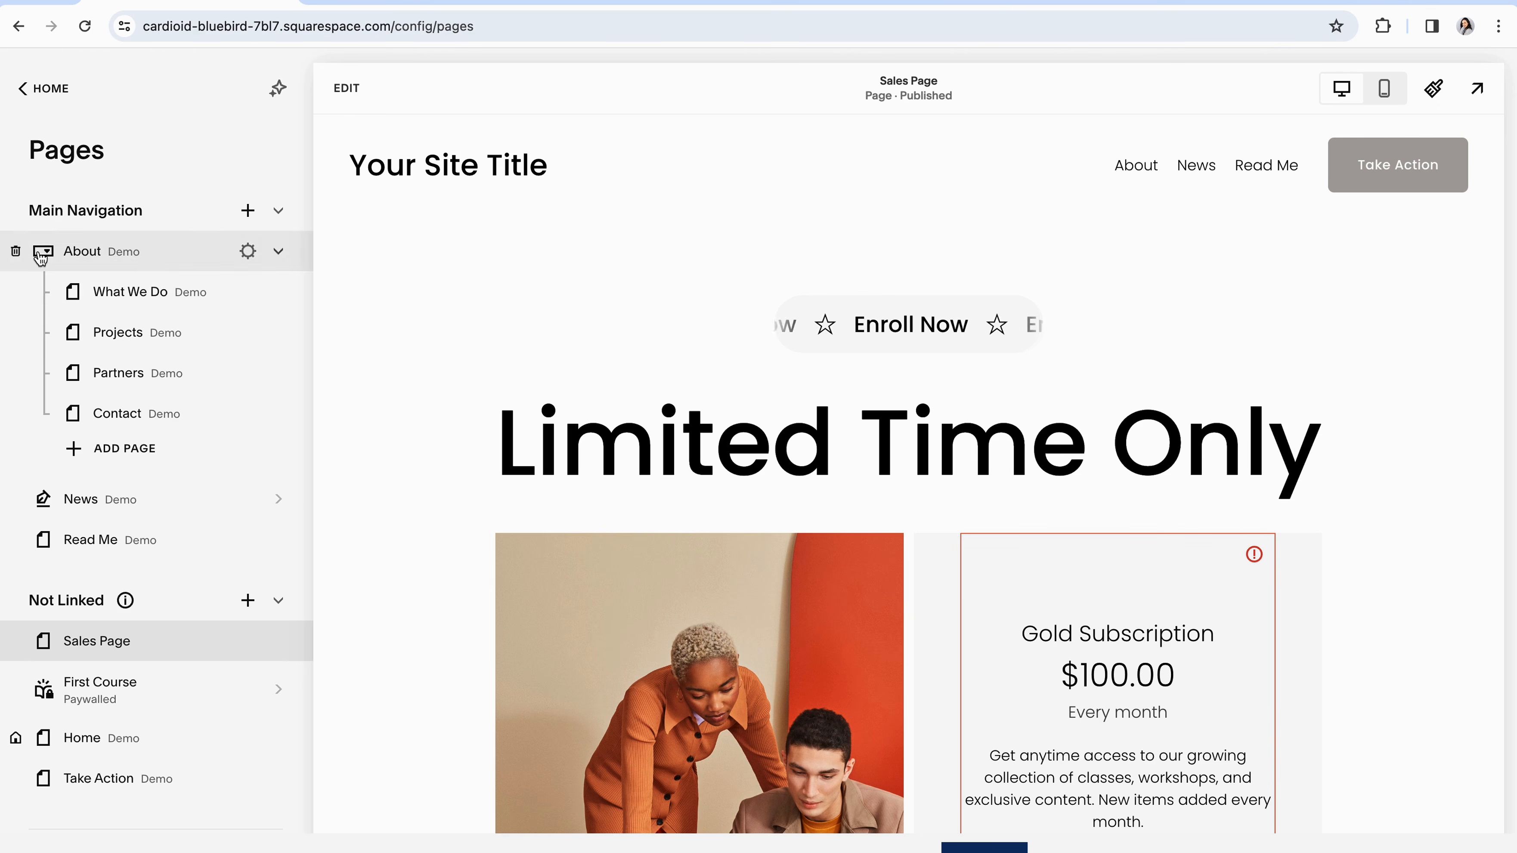
- Open the Selling Tools page in the Selling area and look through the tools for selling and managing the storefront
left_click(41, 87)
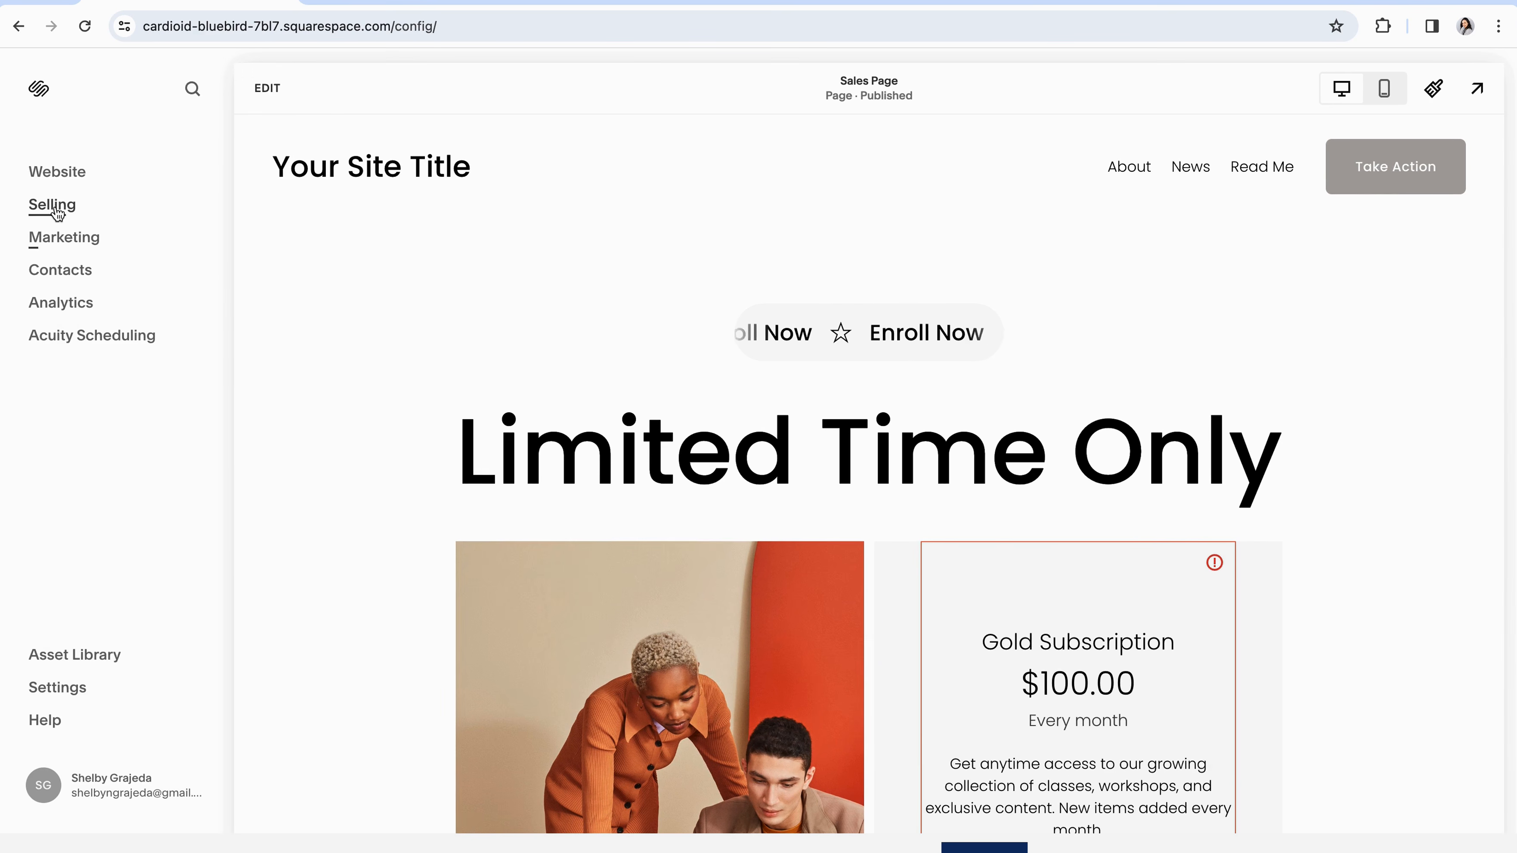
left_click(53, 205)
left_click(72, 362)
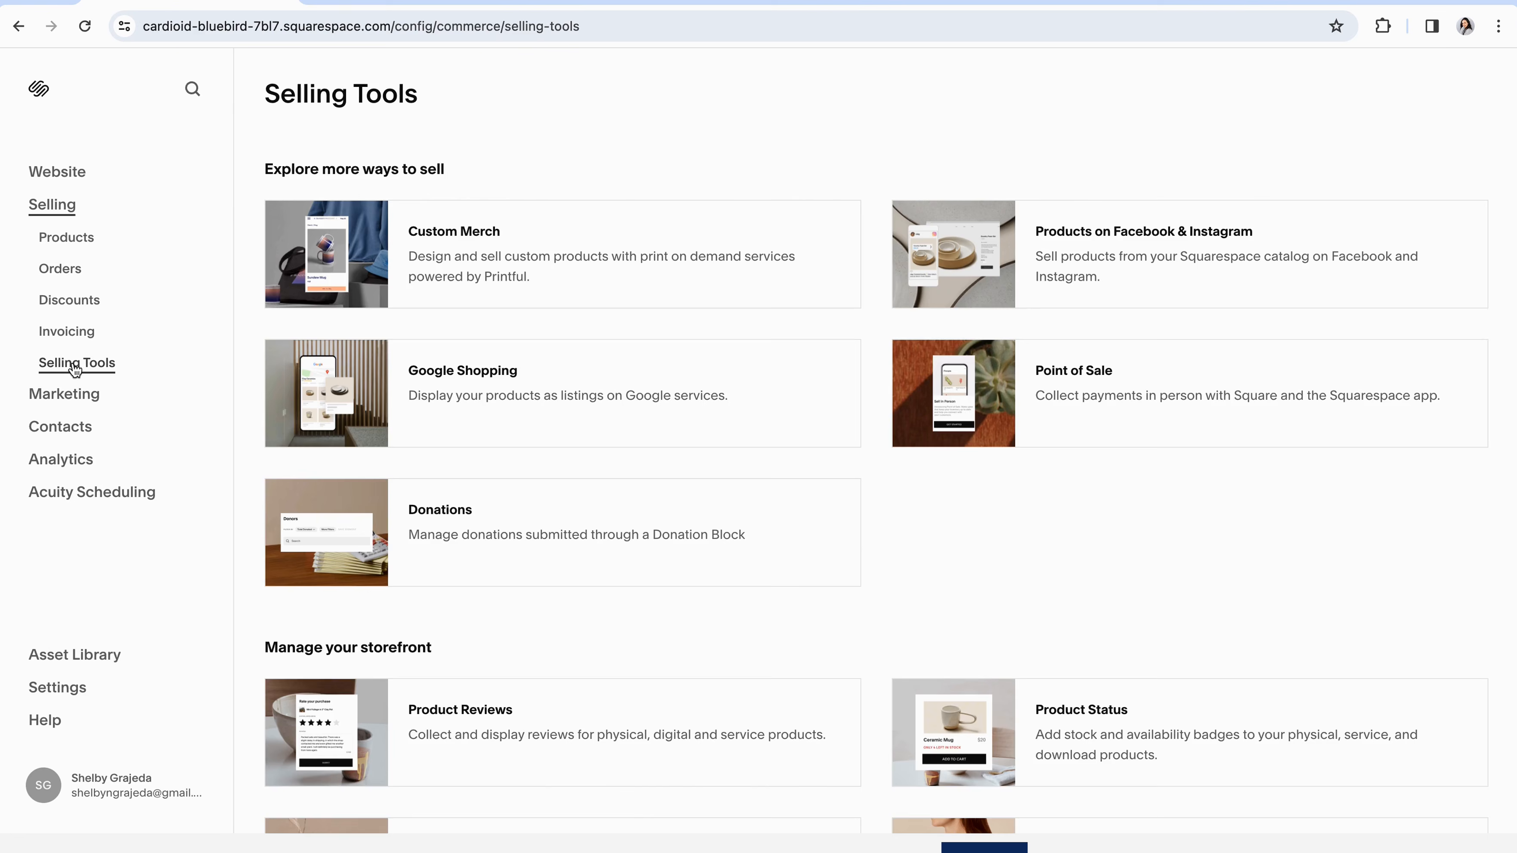
scroll(560, 458, "down", 5)
scroll(560, 457, "down", 4)
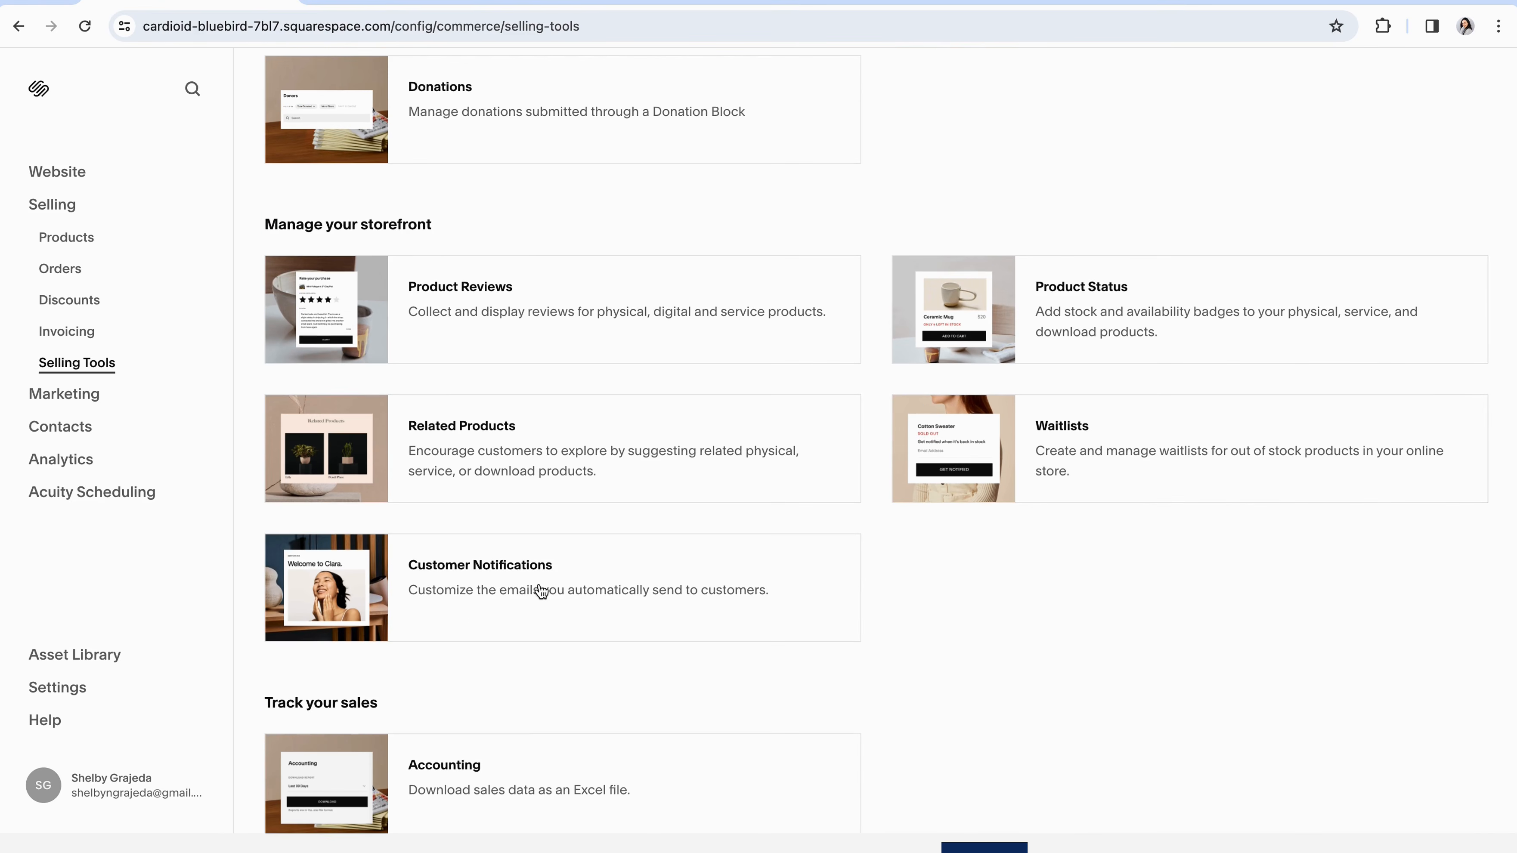
- Open the Customer Notifications tool and review the color, font and section options in the Global Email Styles editor
left_click(525, 592)
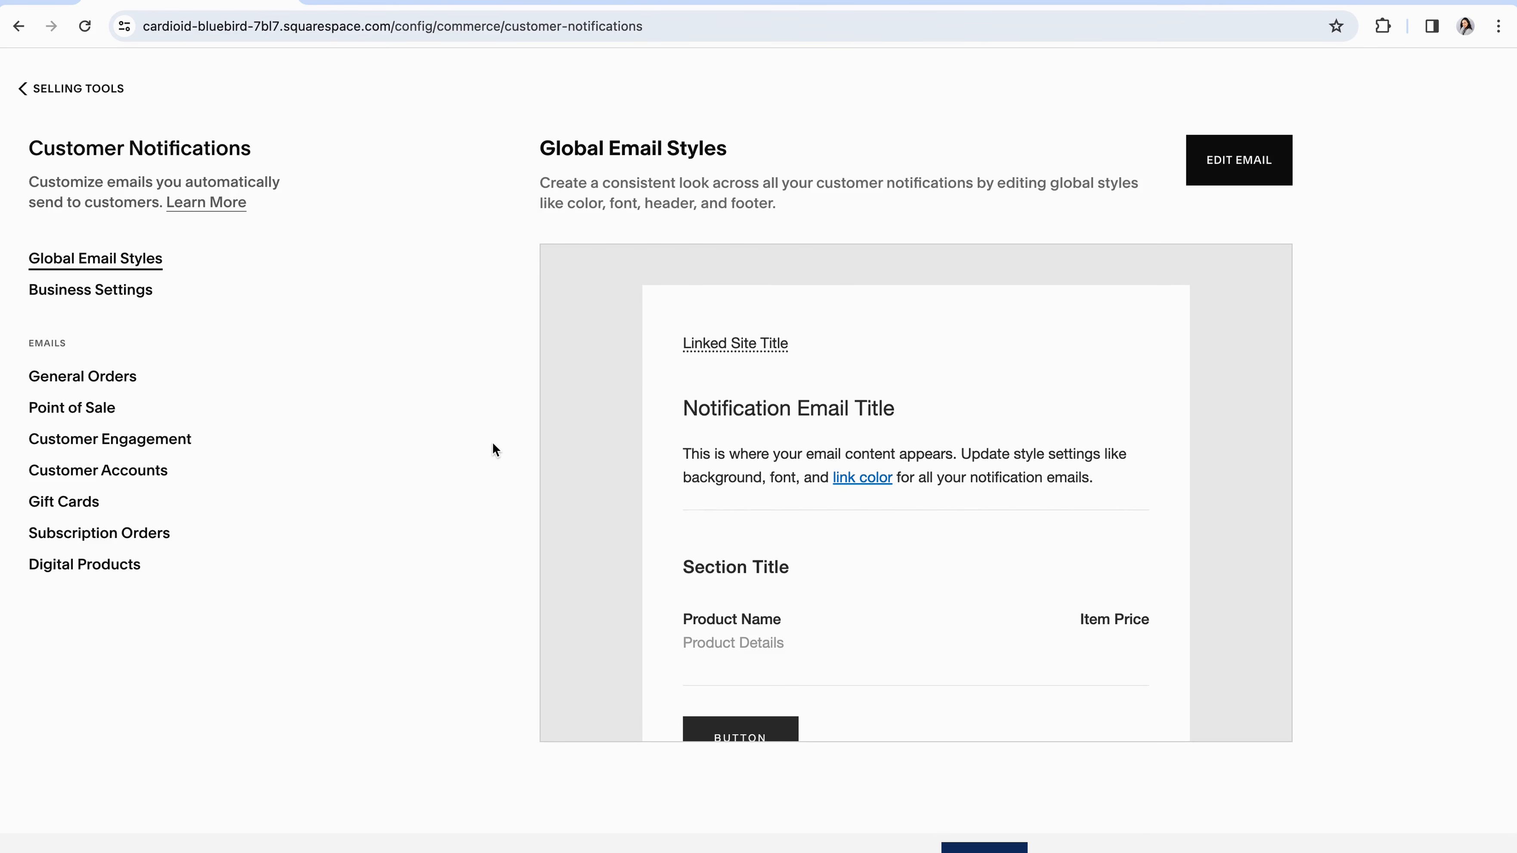
left_click(1228, 161)
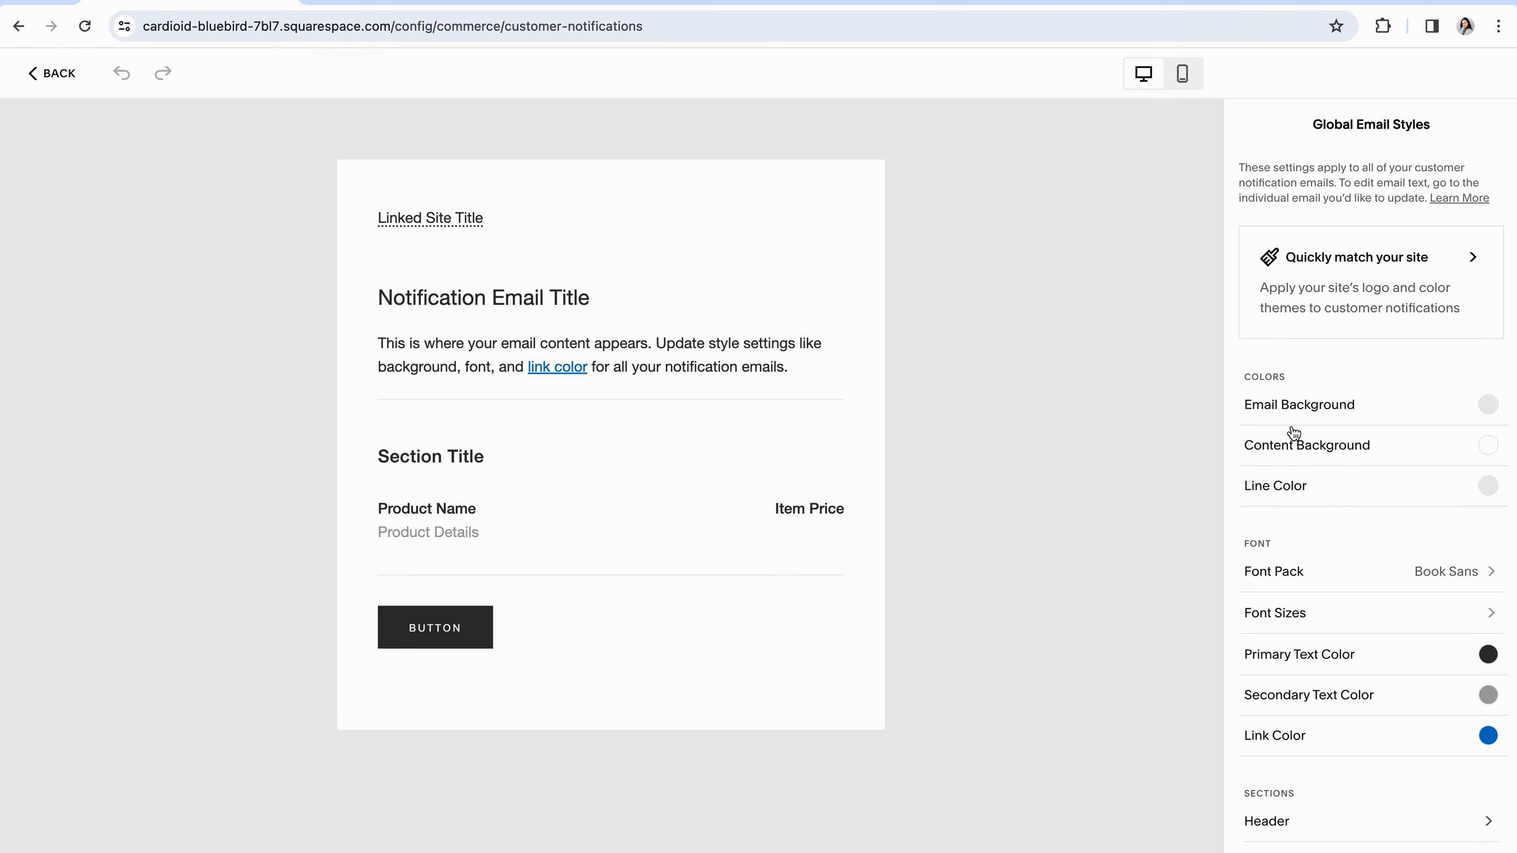
scroll(1290, 481, "down", 2)
scroll(1255, 520, "down", 3)
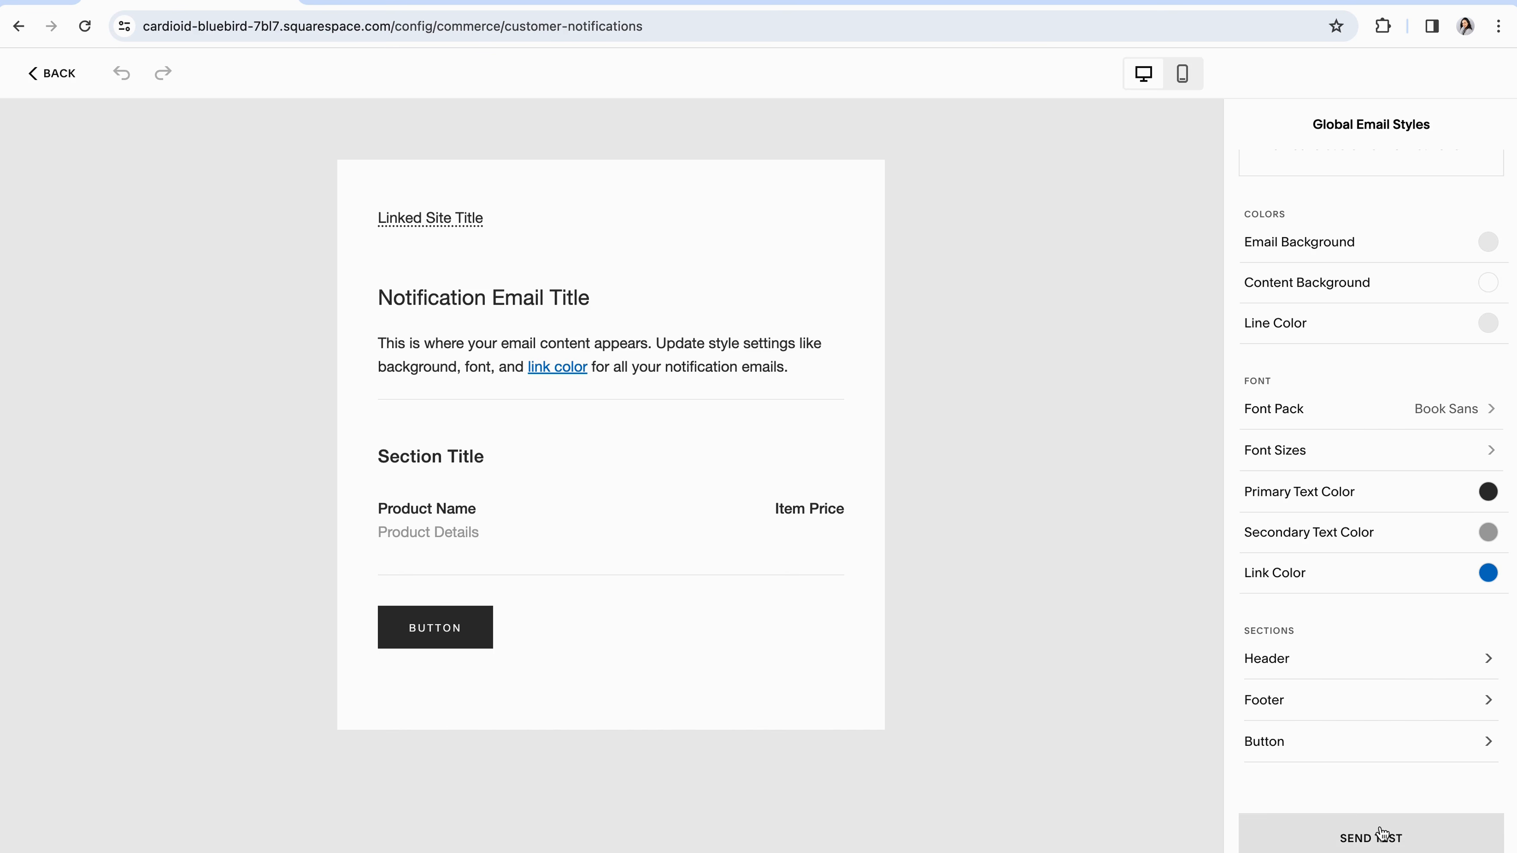
scroll(1361, 742, "up", 3)
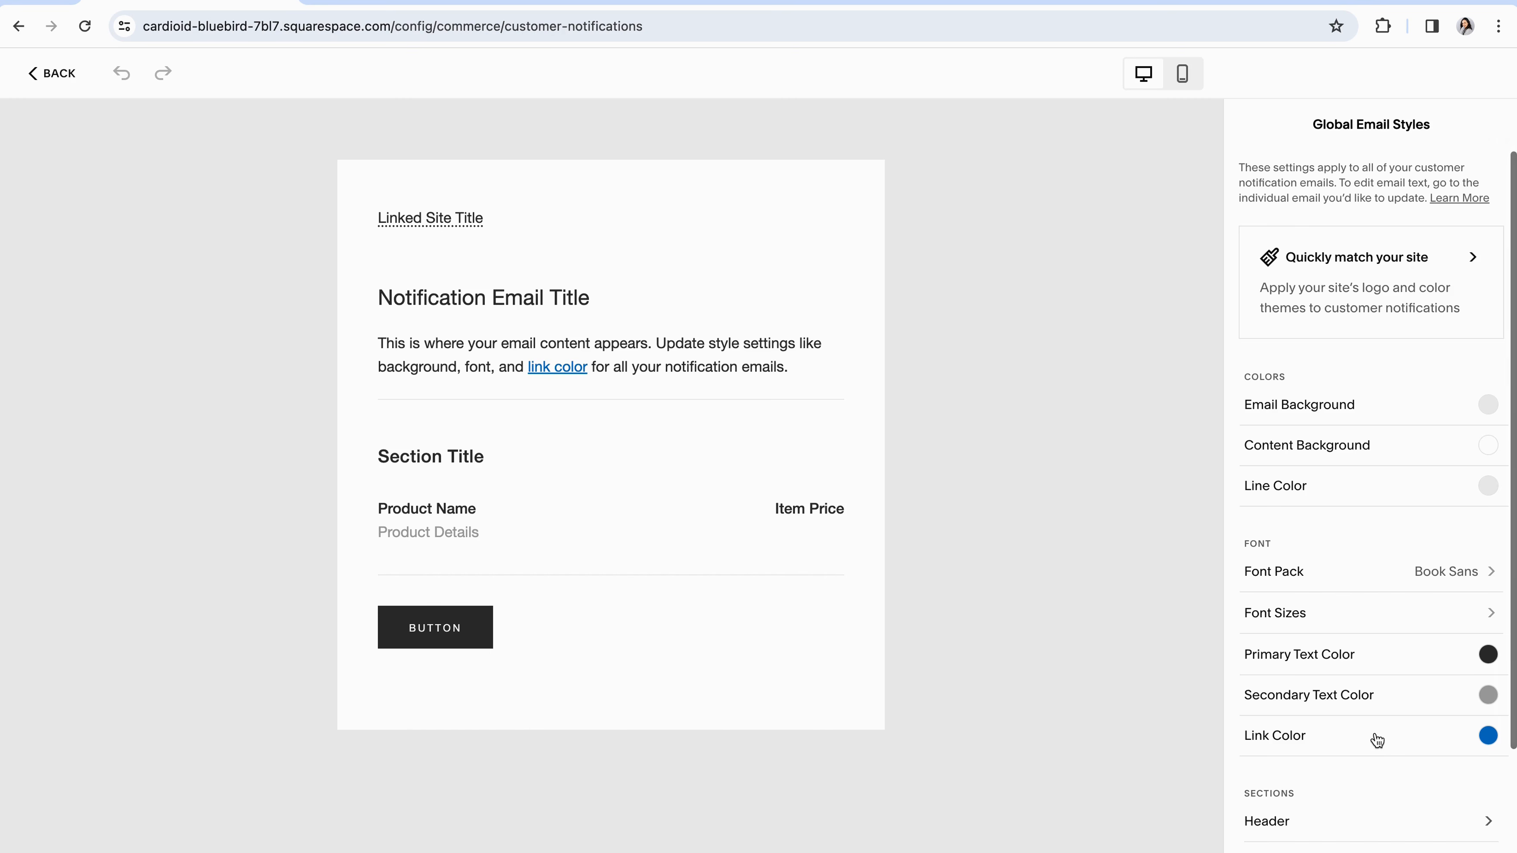
left_click(37, 74)
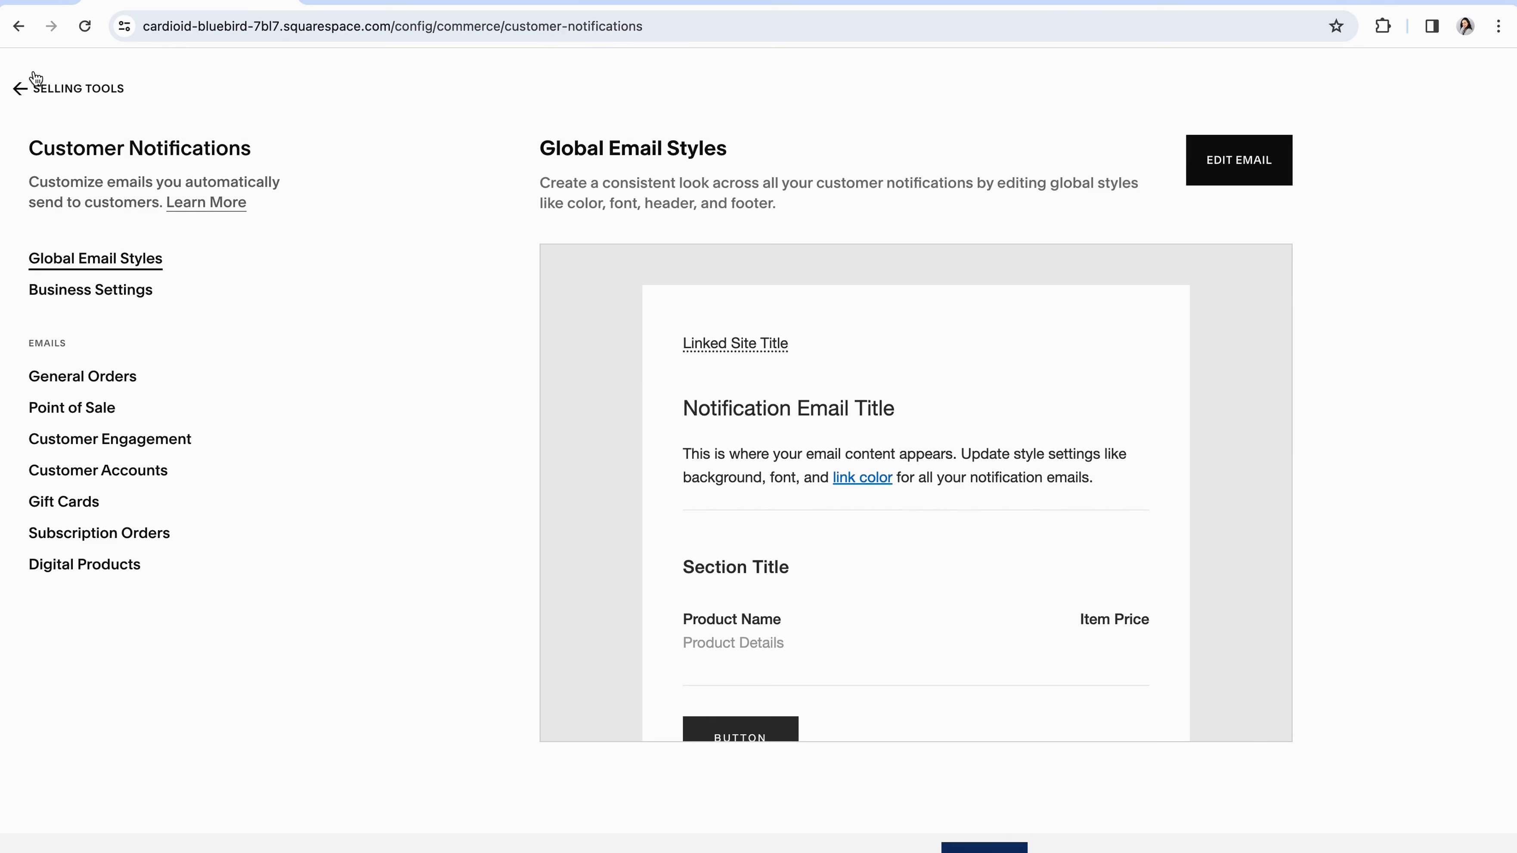
- Open the Digital Products welcome email for editing and examine its heading's text options and the section types available below it
left_click(97, 572)
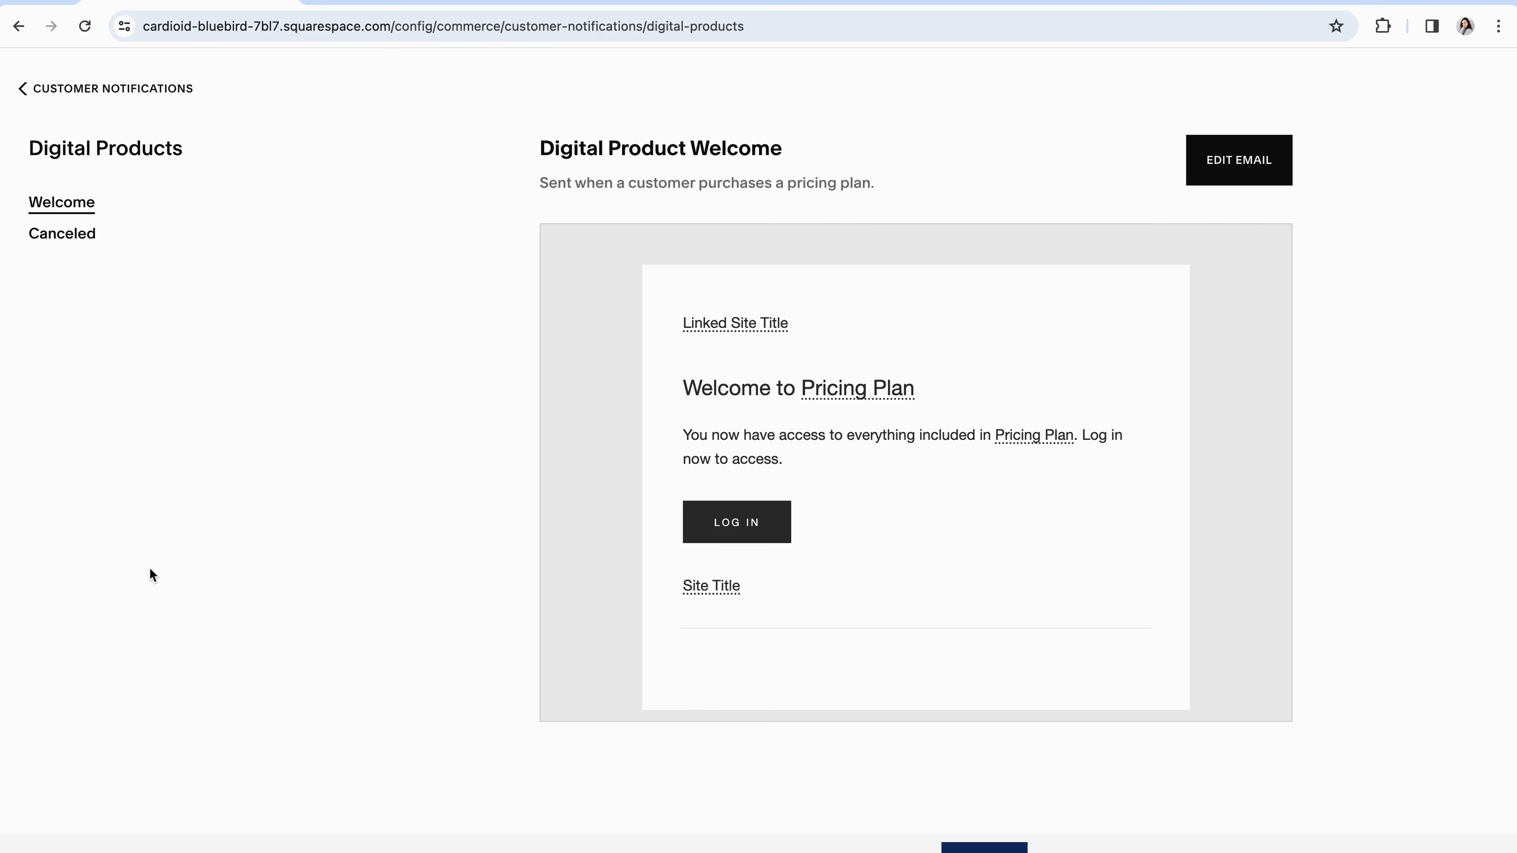
left_click(1241, 163)
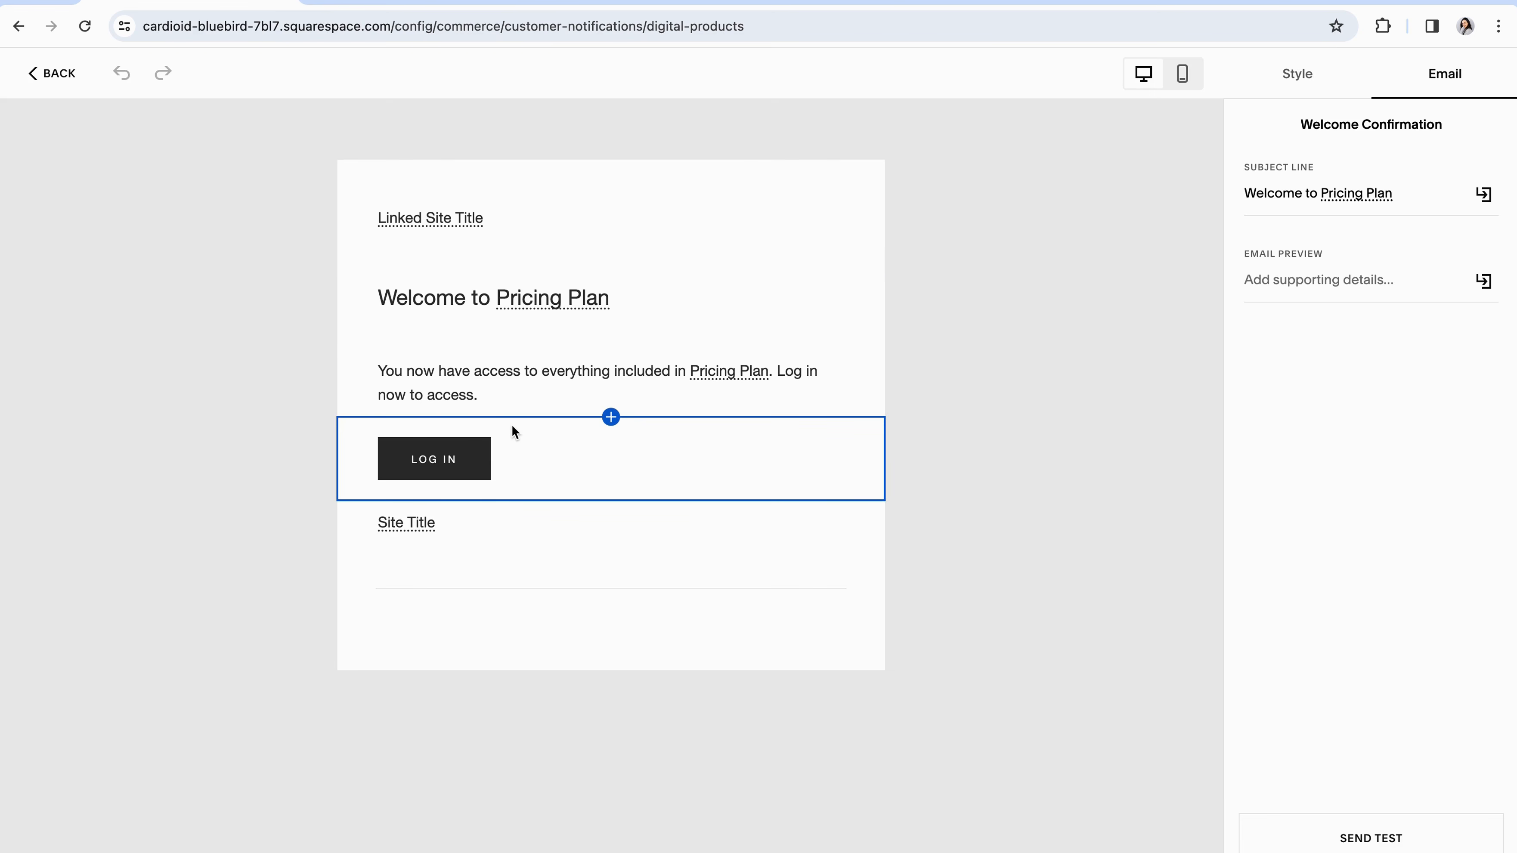
left_click(615, 302)
left_click_drag(616, 297, 363, 301)
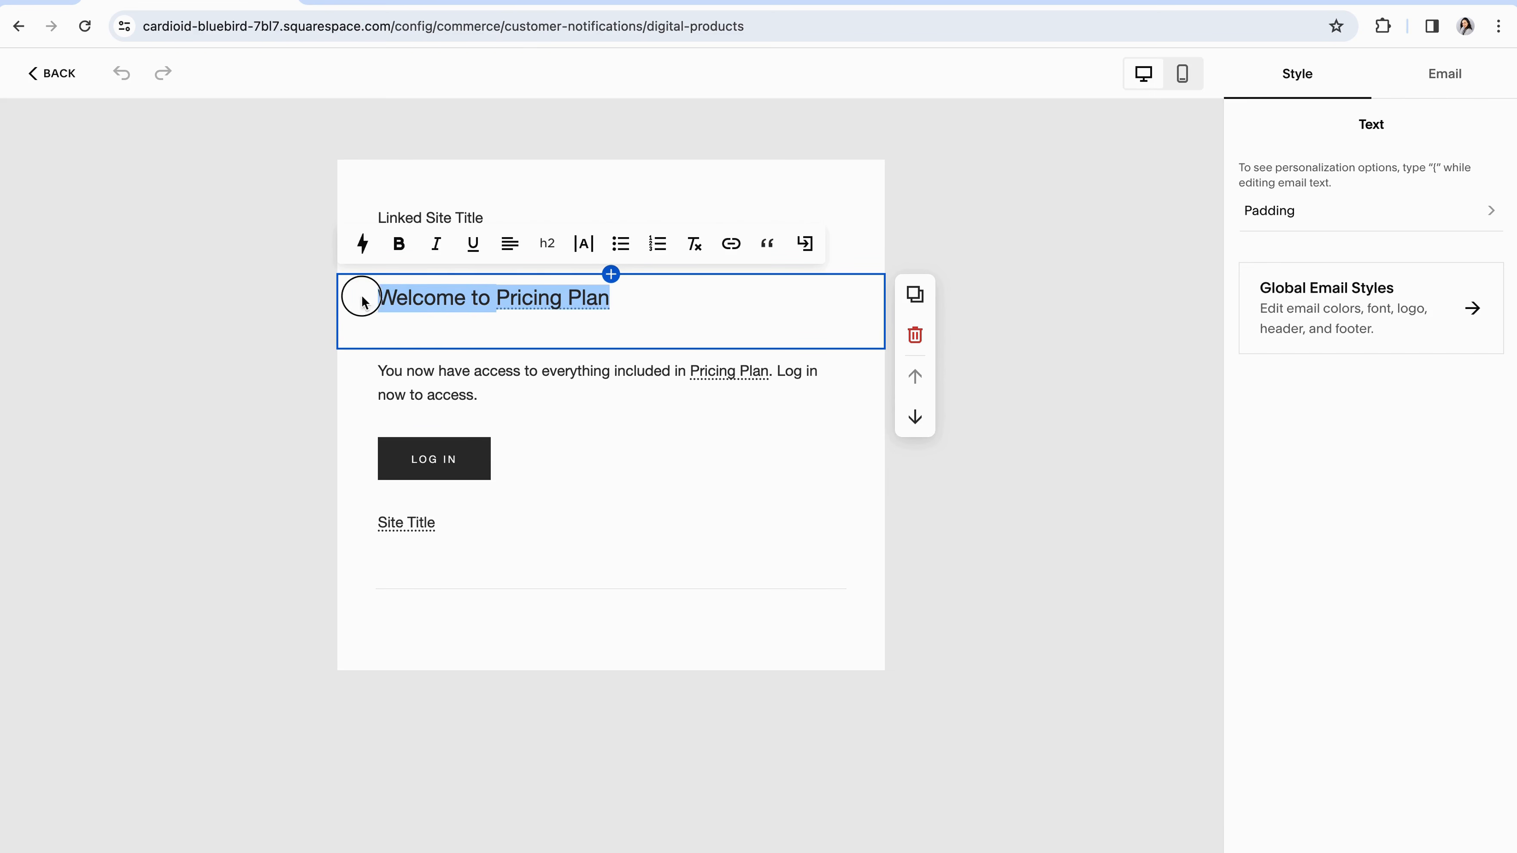
left_click(644, 296)
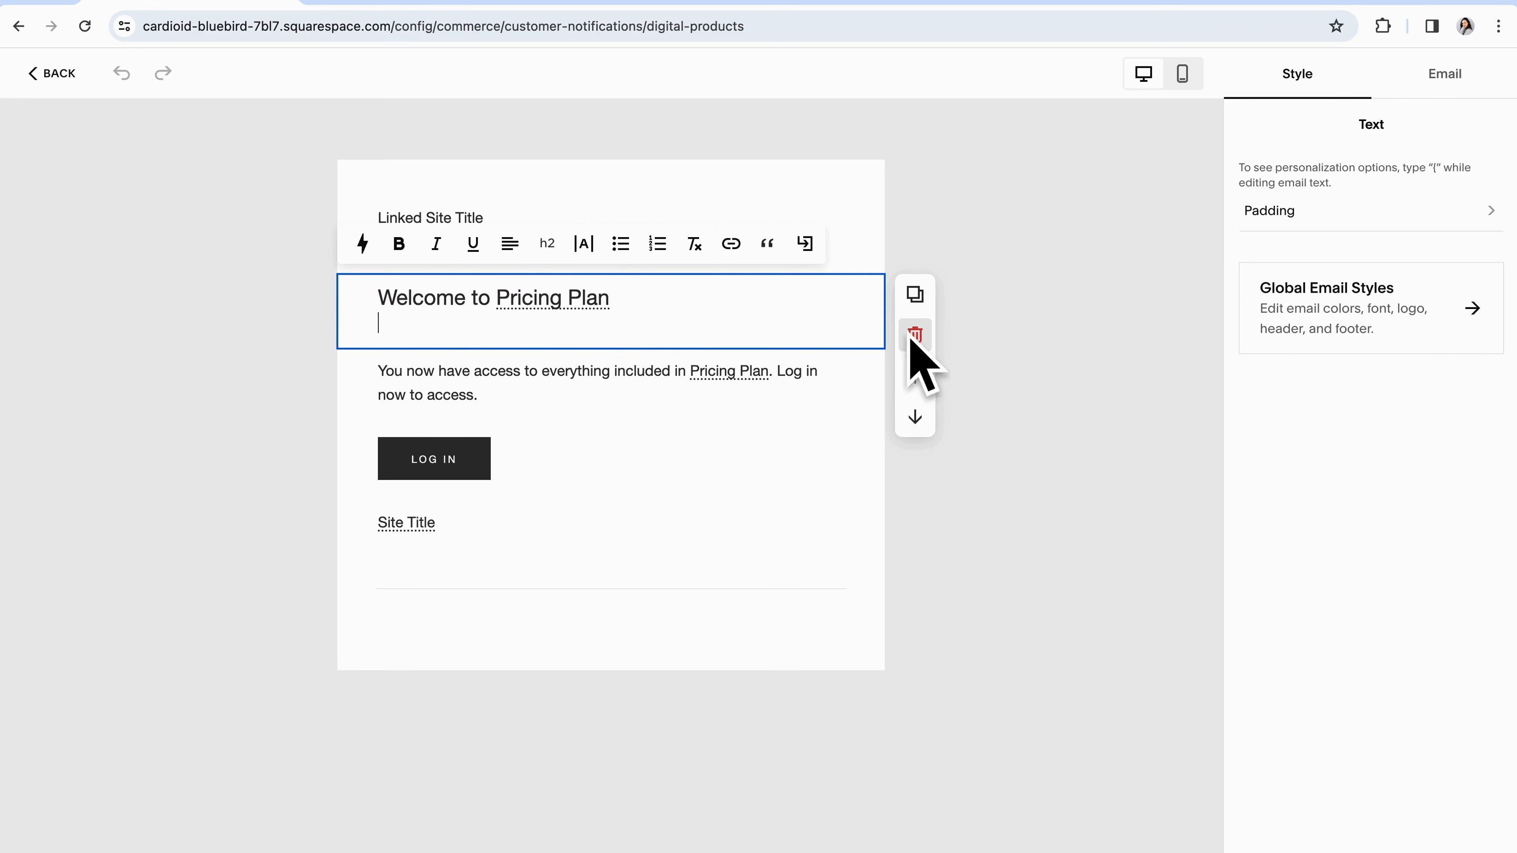
left_click(1023, 430)
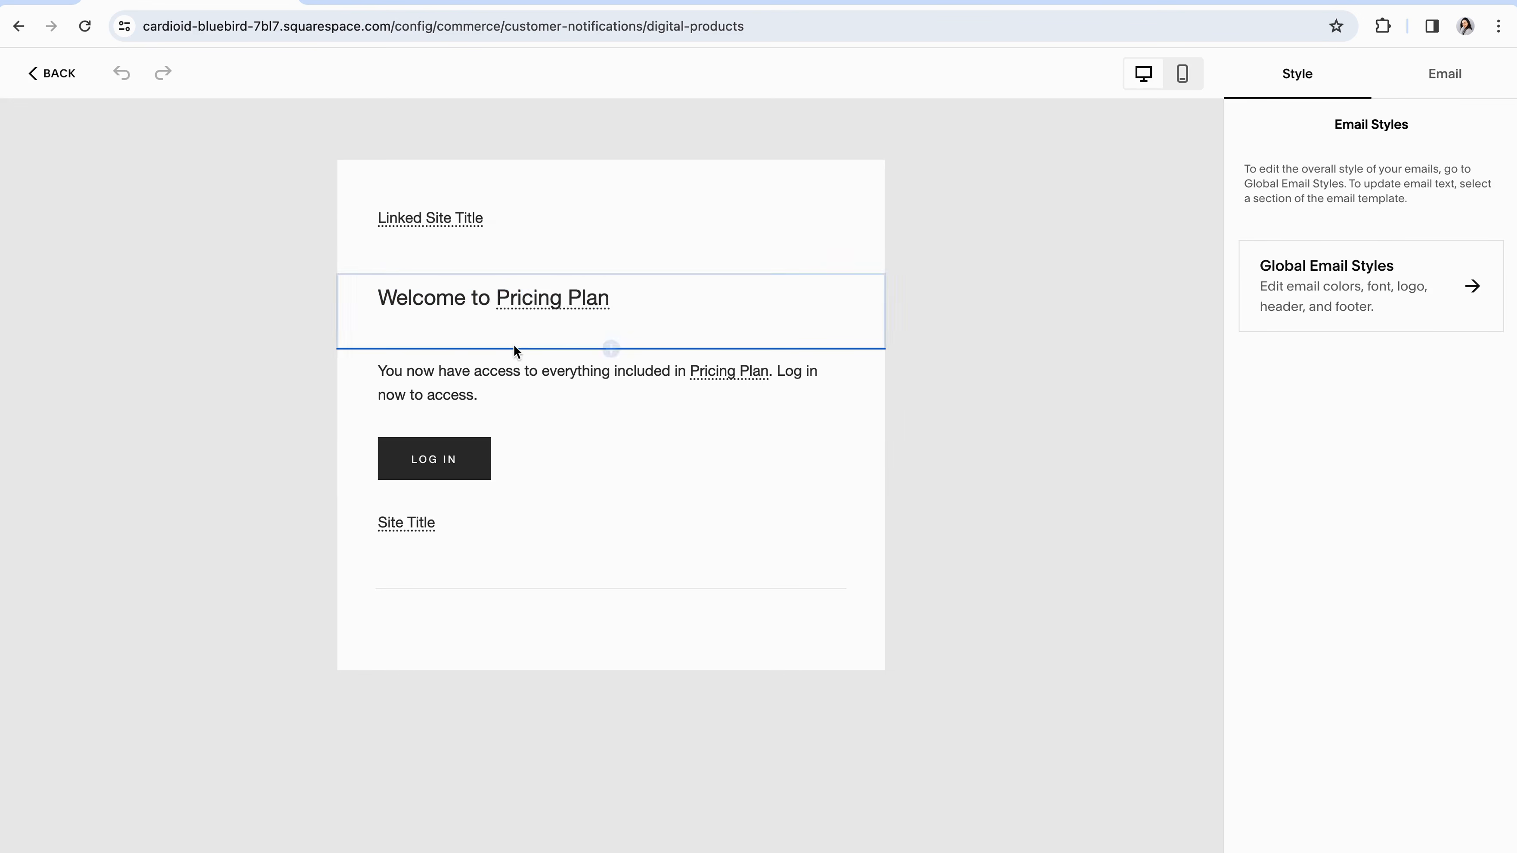
left_click(611, 350)
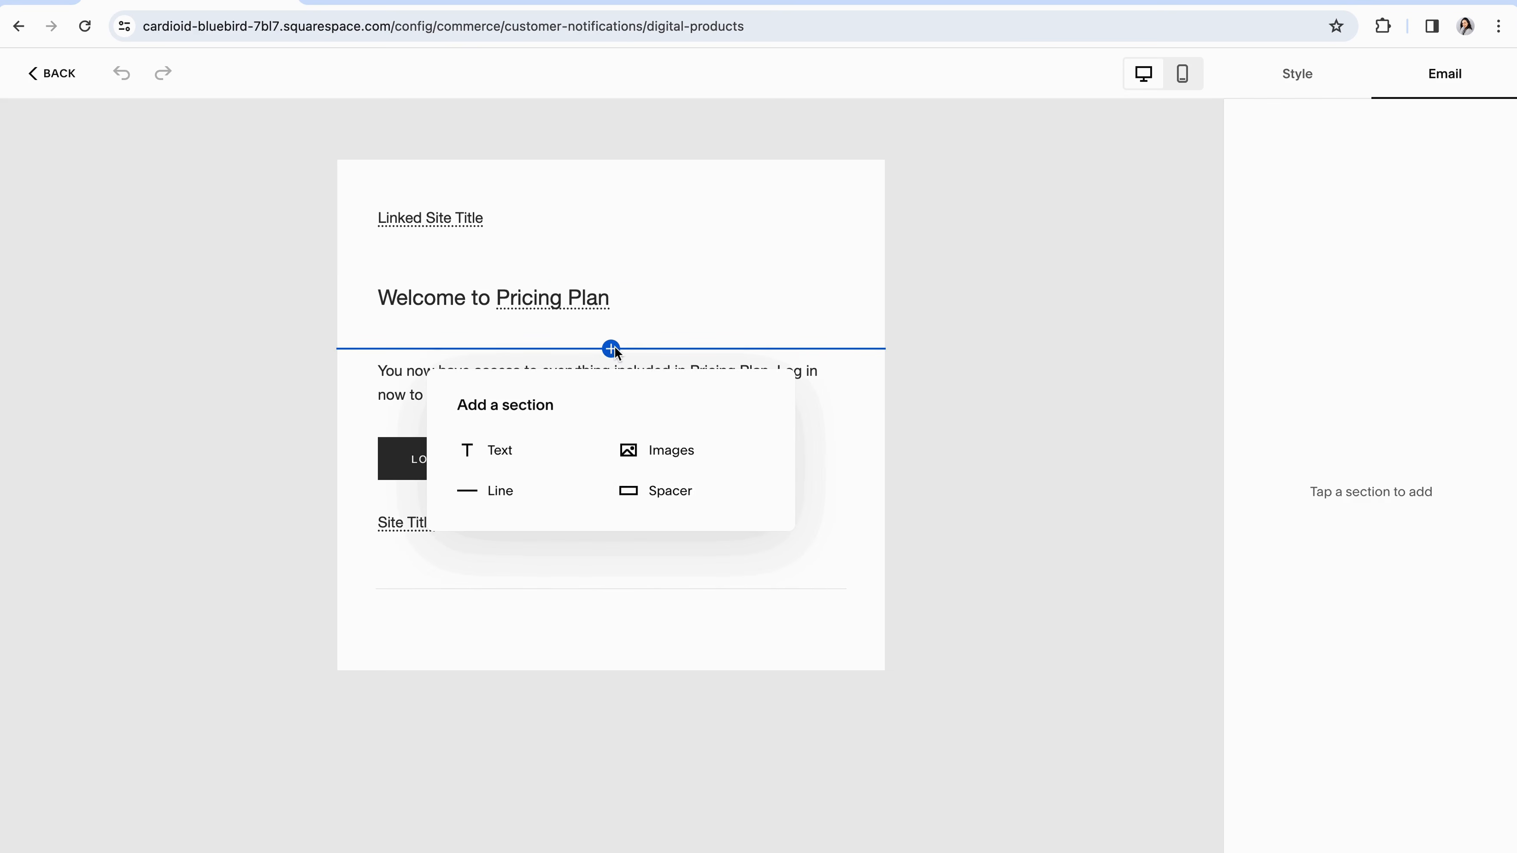
left_click(891, 316)
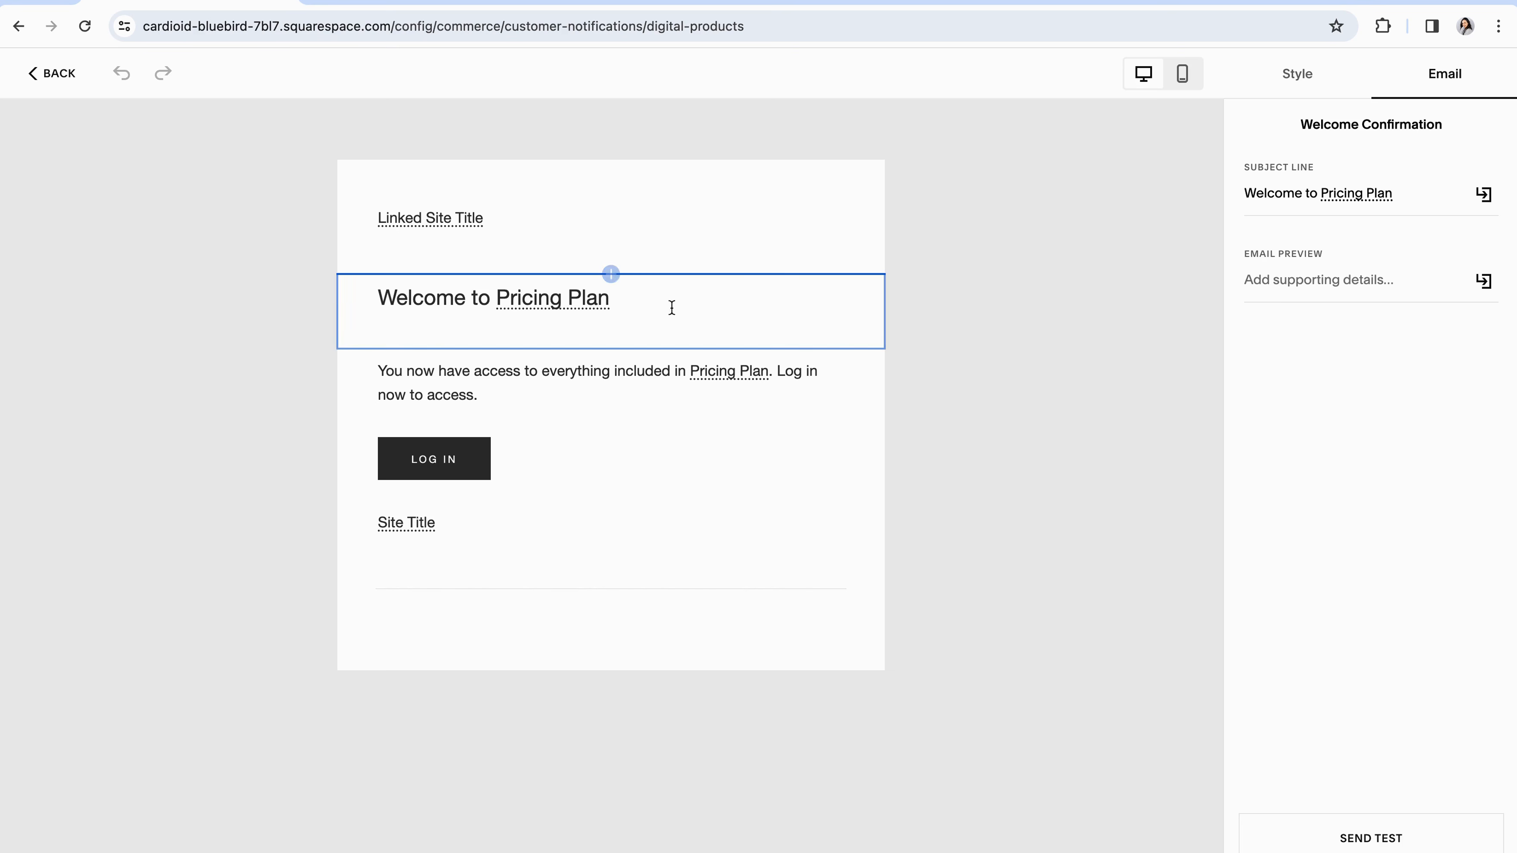
- Check the mail merge tags available for the welcome email's heading, and leave the email editor and the Digital Products notifications
left_click(645, 313)
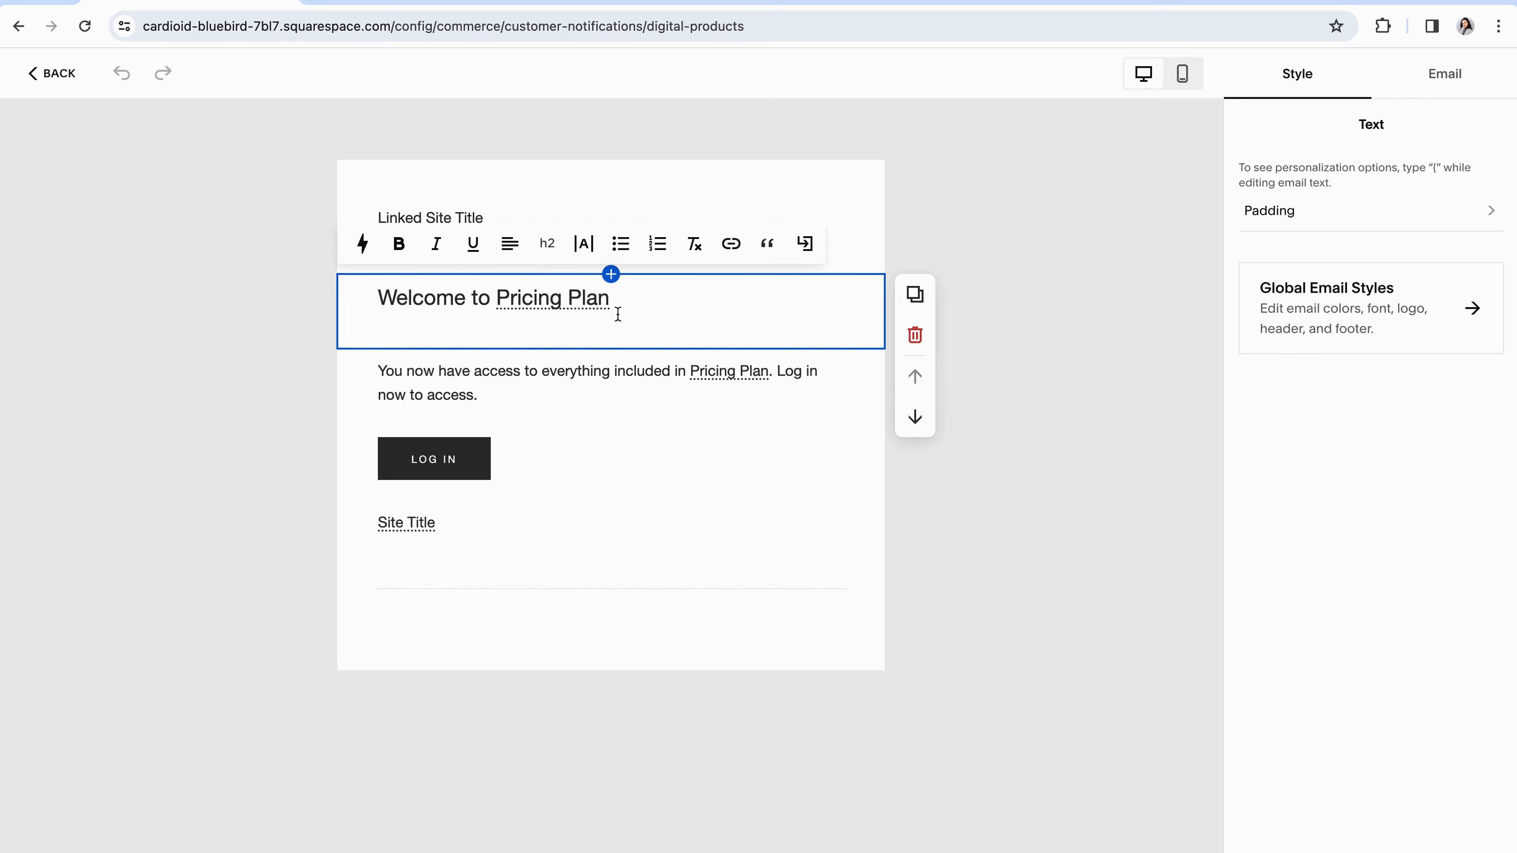
left_click(805, 245)
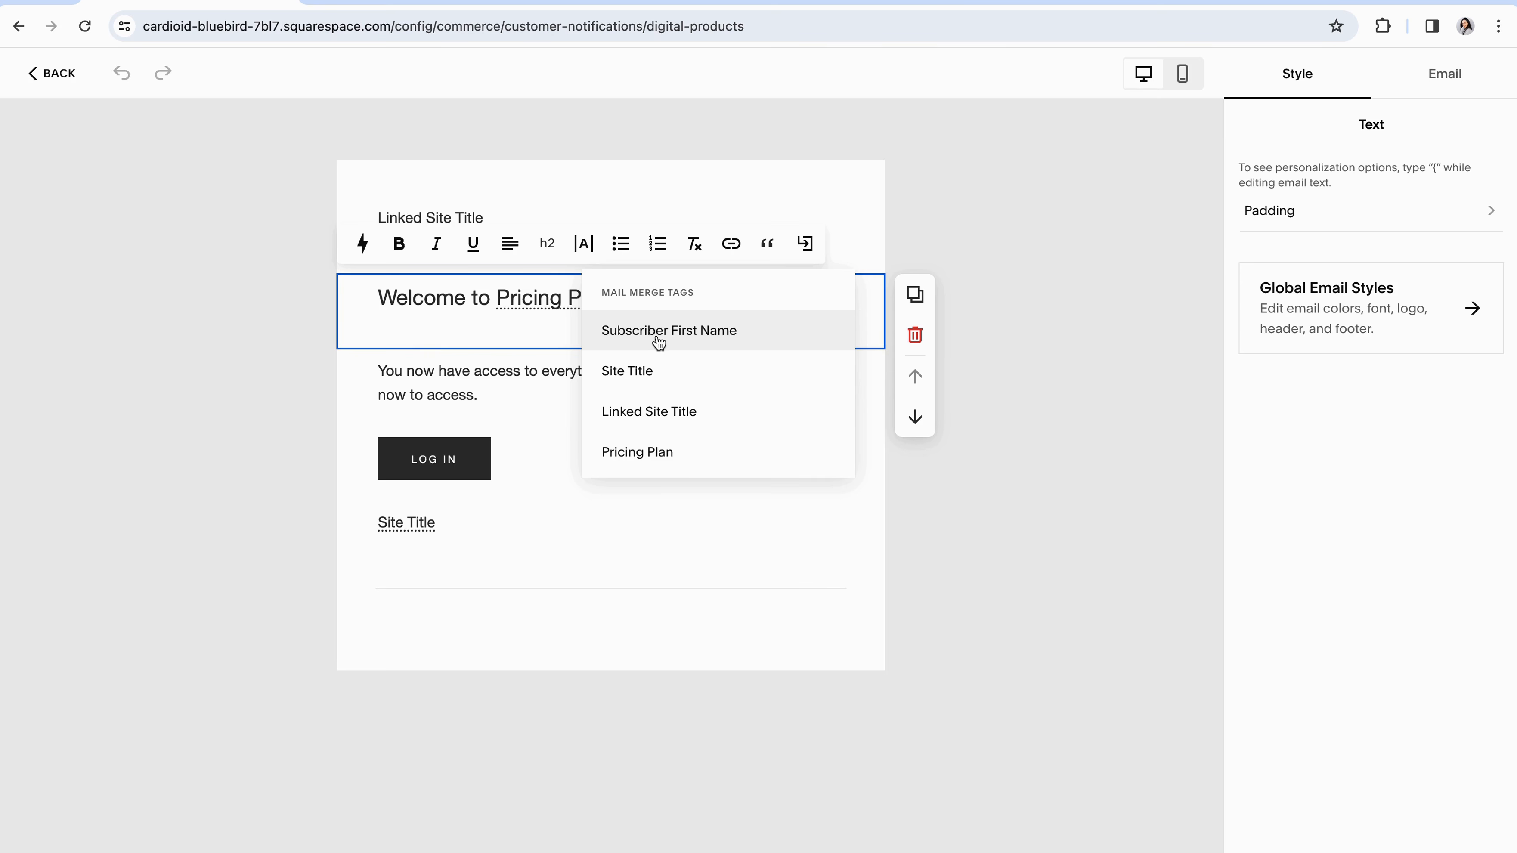
left_click(596, 309)
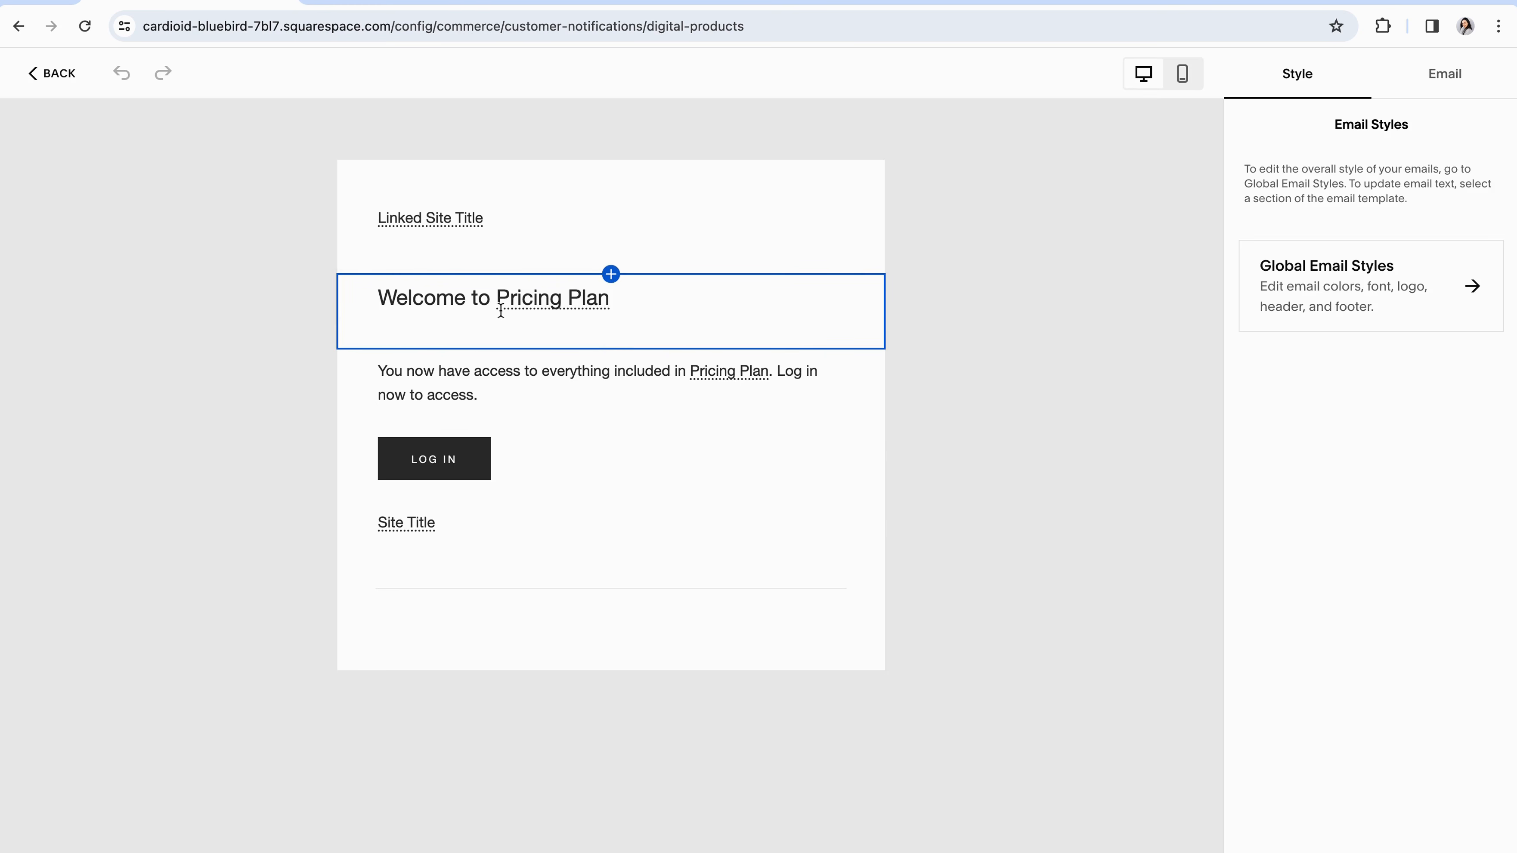
left_click(617, 313)
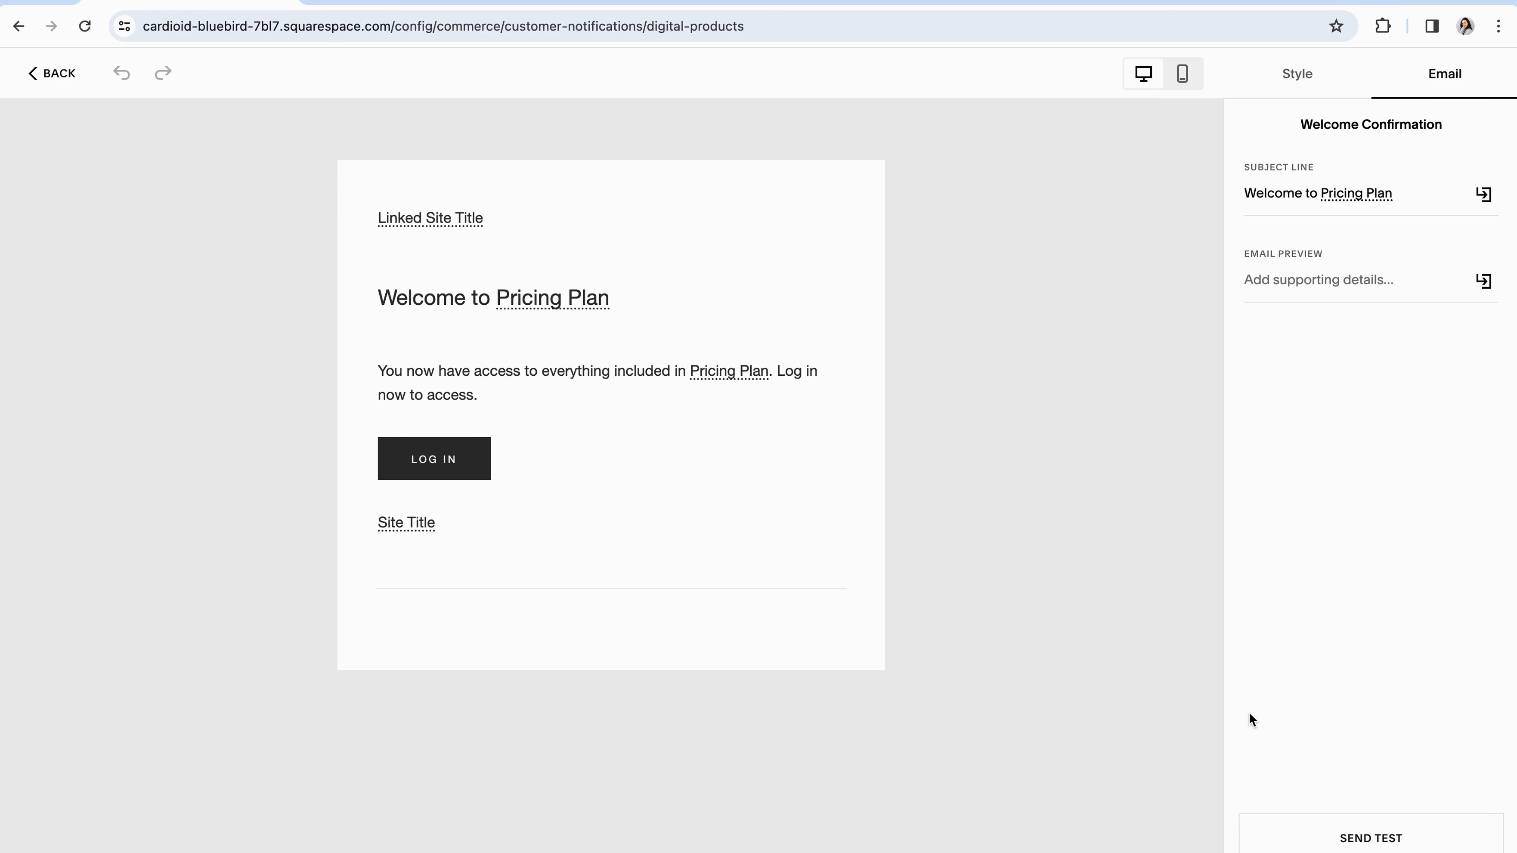
left_click(42, 72)
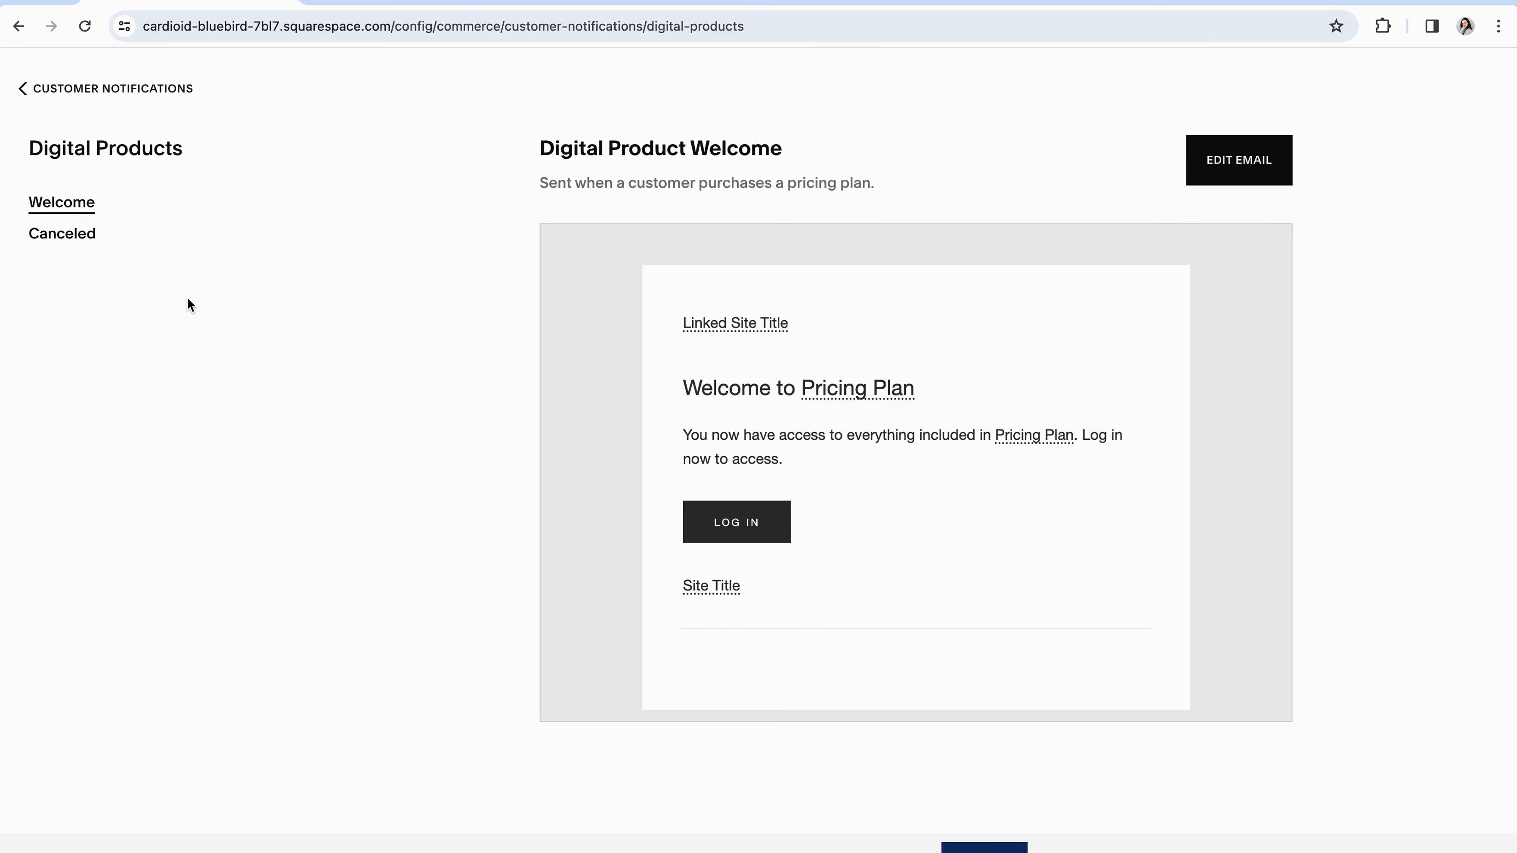
left_click(85, 95)
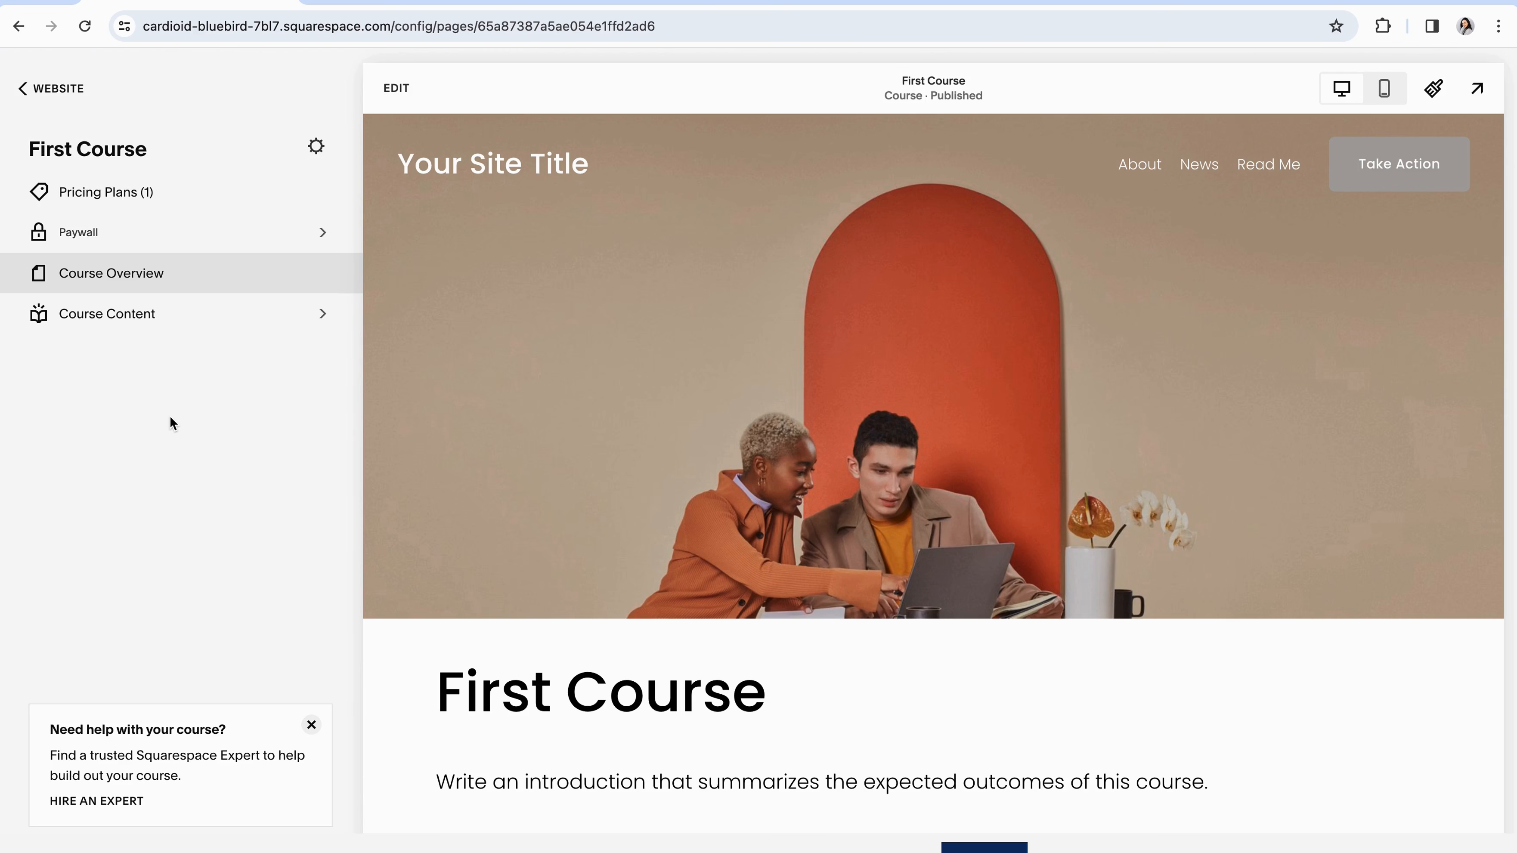